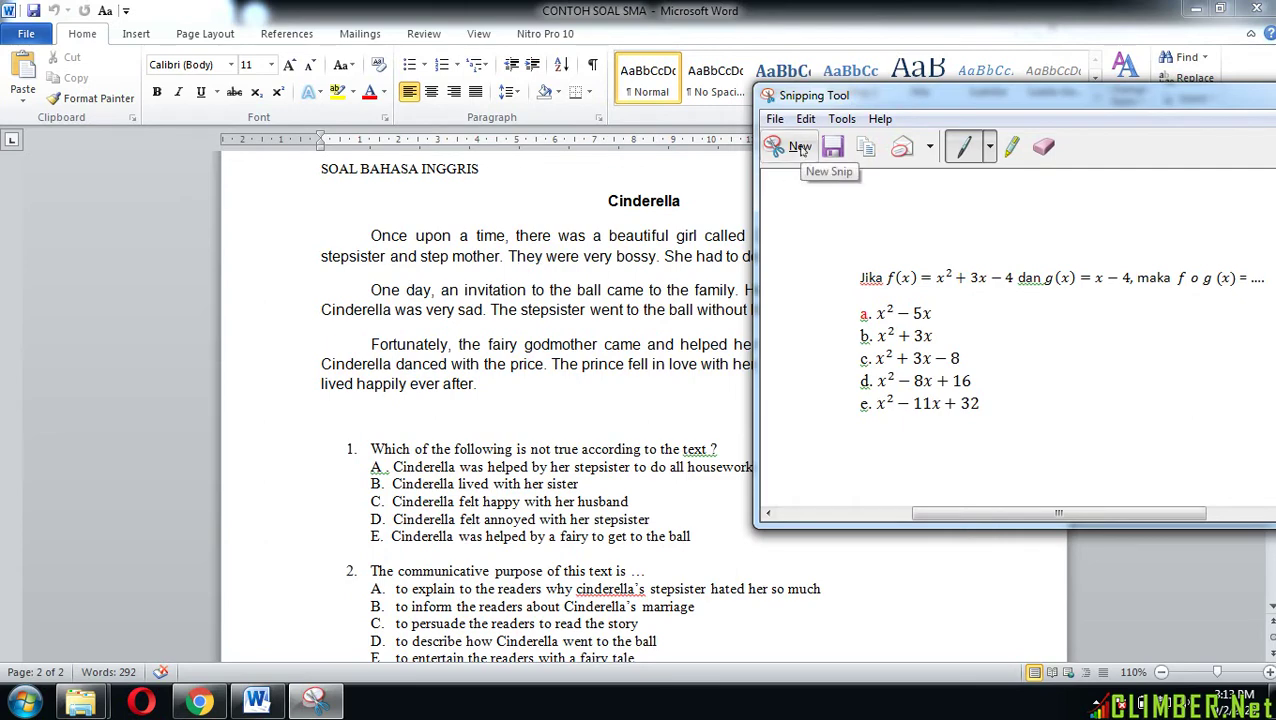
# Step: Snip the Cinderella story paragraphs and save them as JPEG 'soalno4 & 5' in GAMBAR SOAL PTS
pyautogui.click(800, 148)
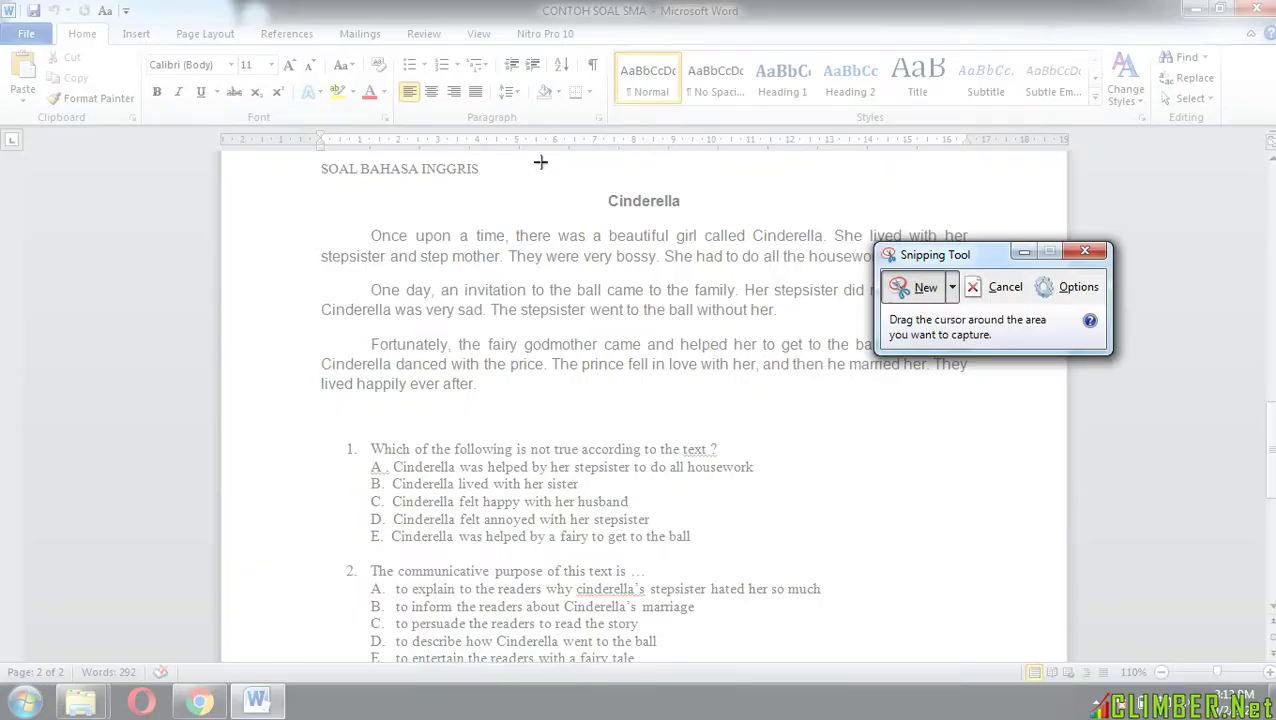
pyautogui.moveTo(305, 183); pyautogui.dragTo(985, 408)
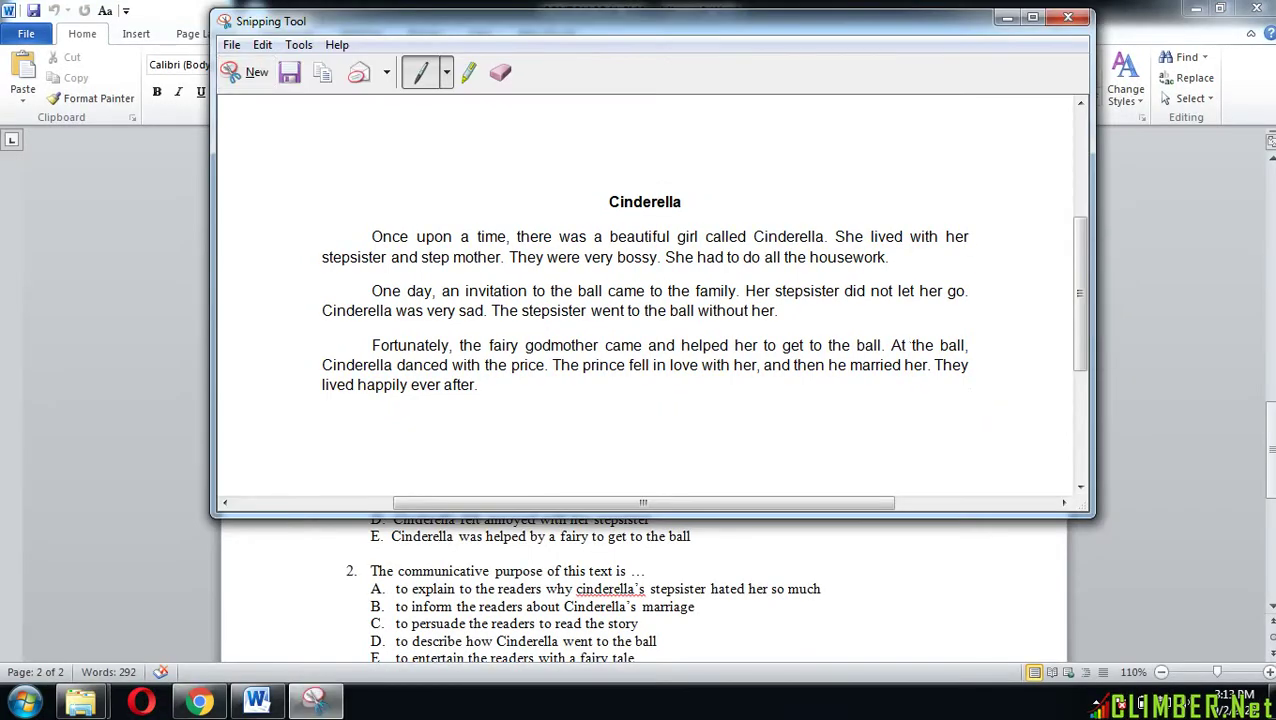
pyautogui.click(231, 45)
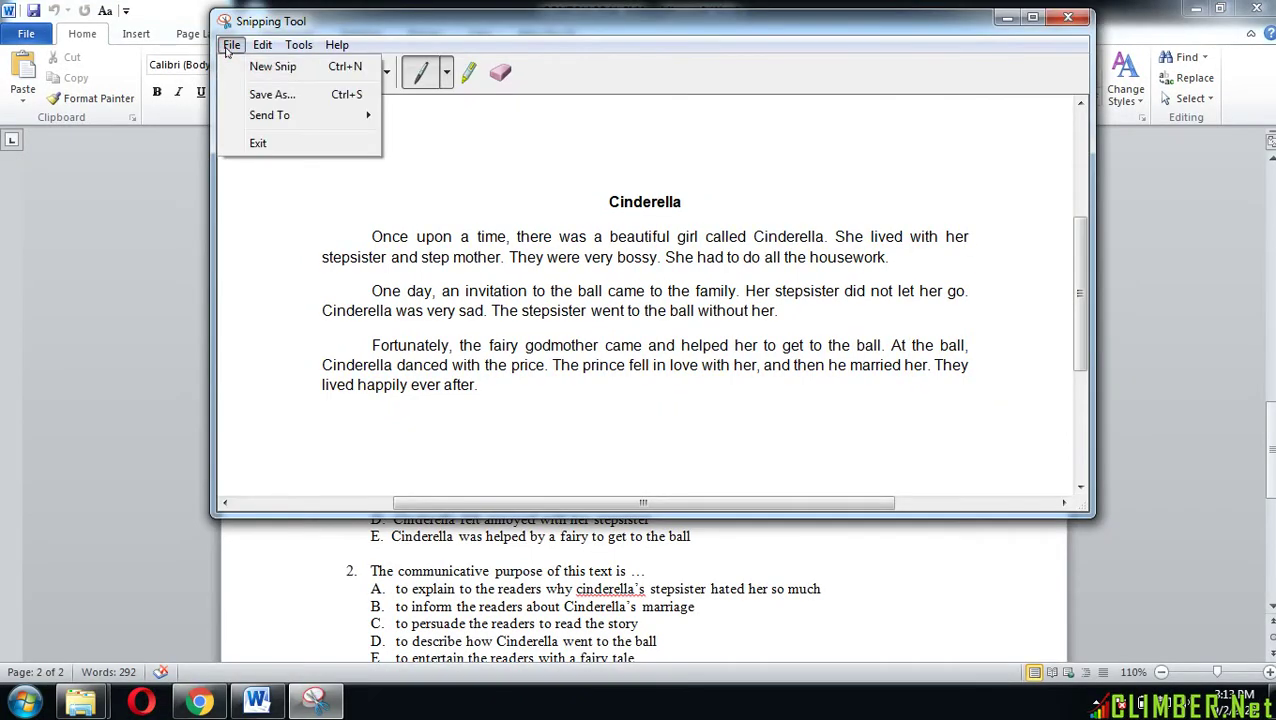
pyautogui.click(245, 93)
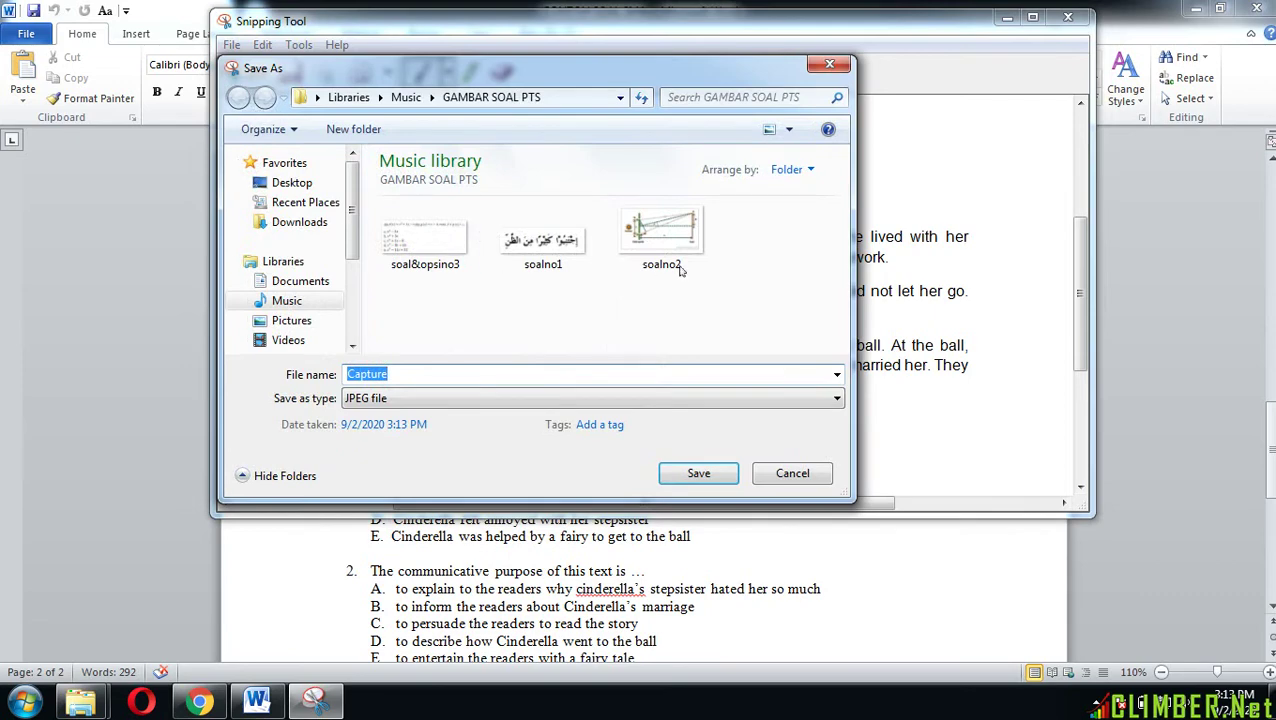
pyautogui.click(686, 251)
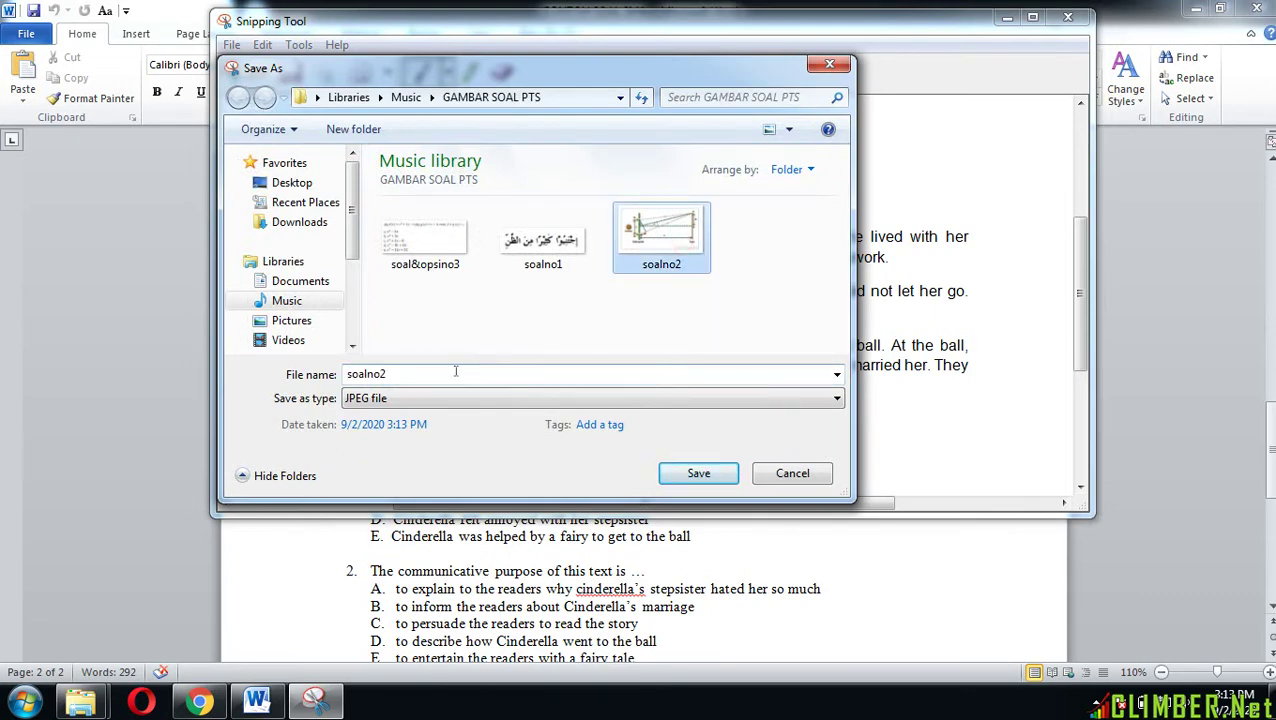
pyautogui.click(455, 371)
pyautogui.click(461, 370)
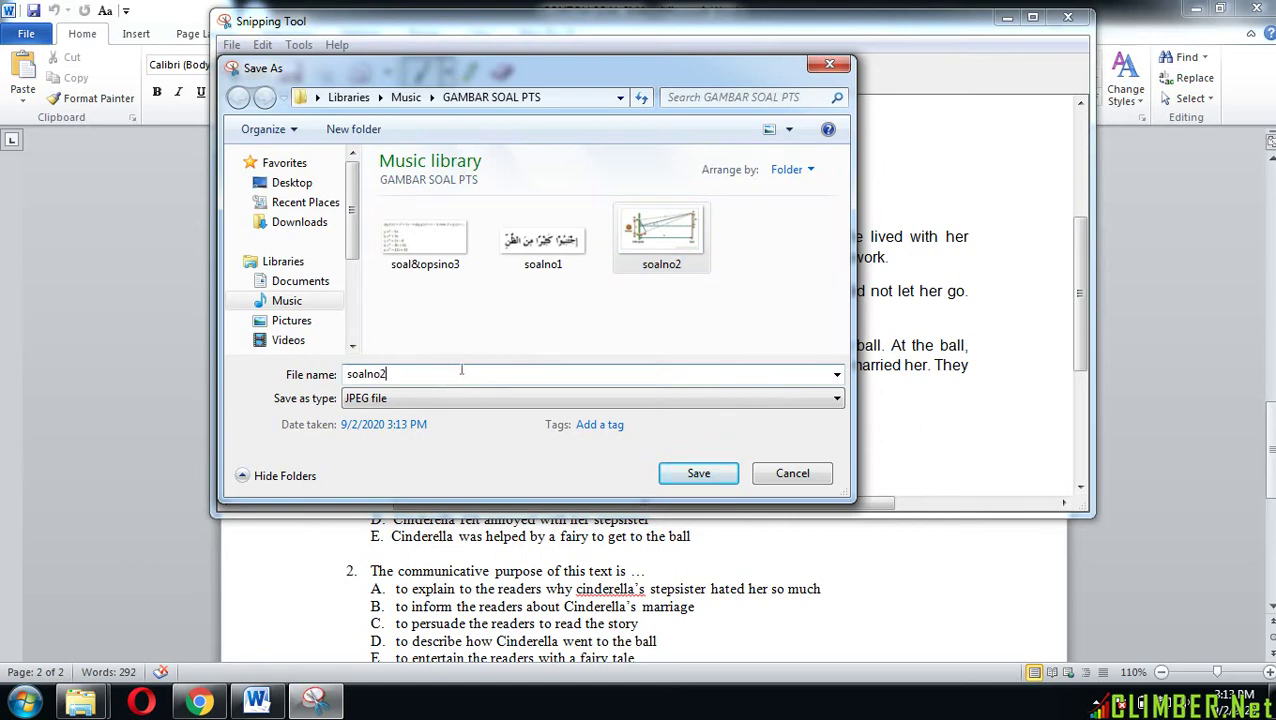
pyautogui.press('BackSpace')
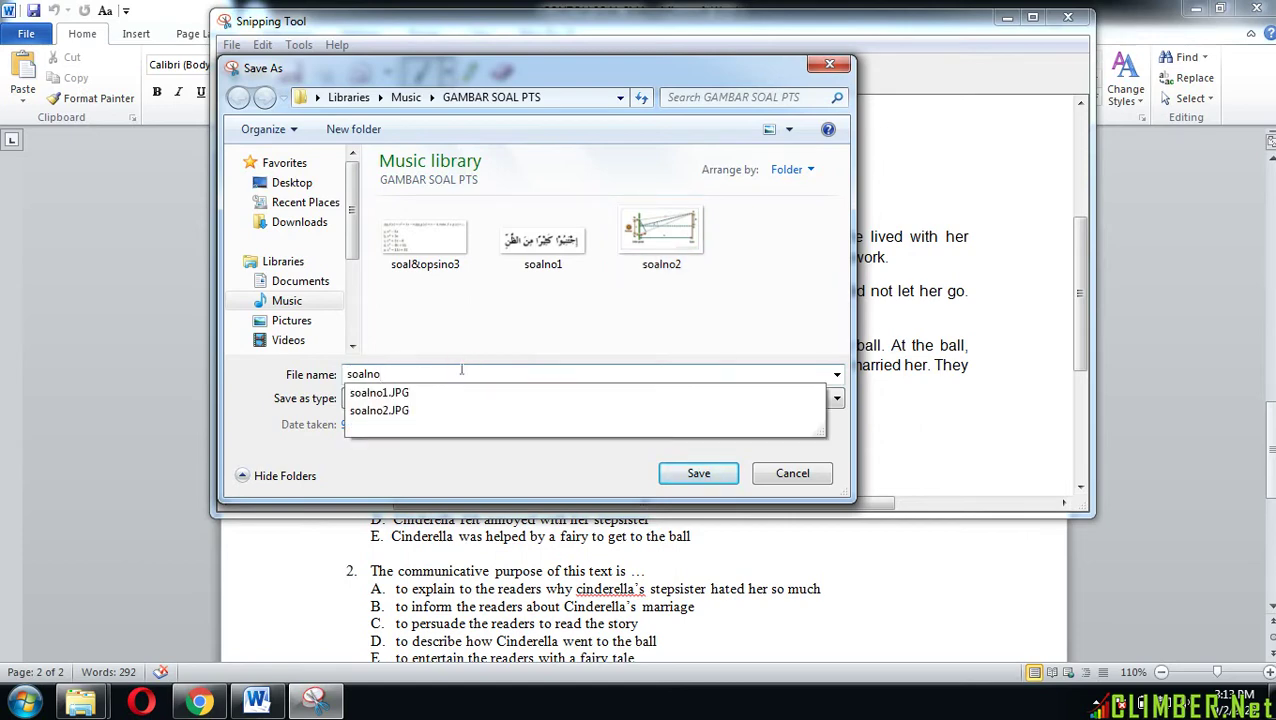
pyautogui.write('4')
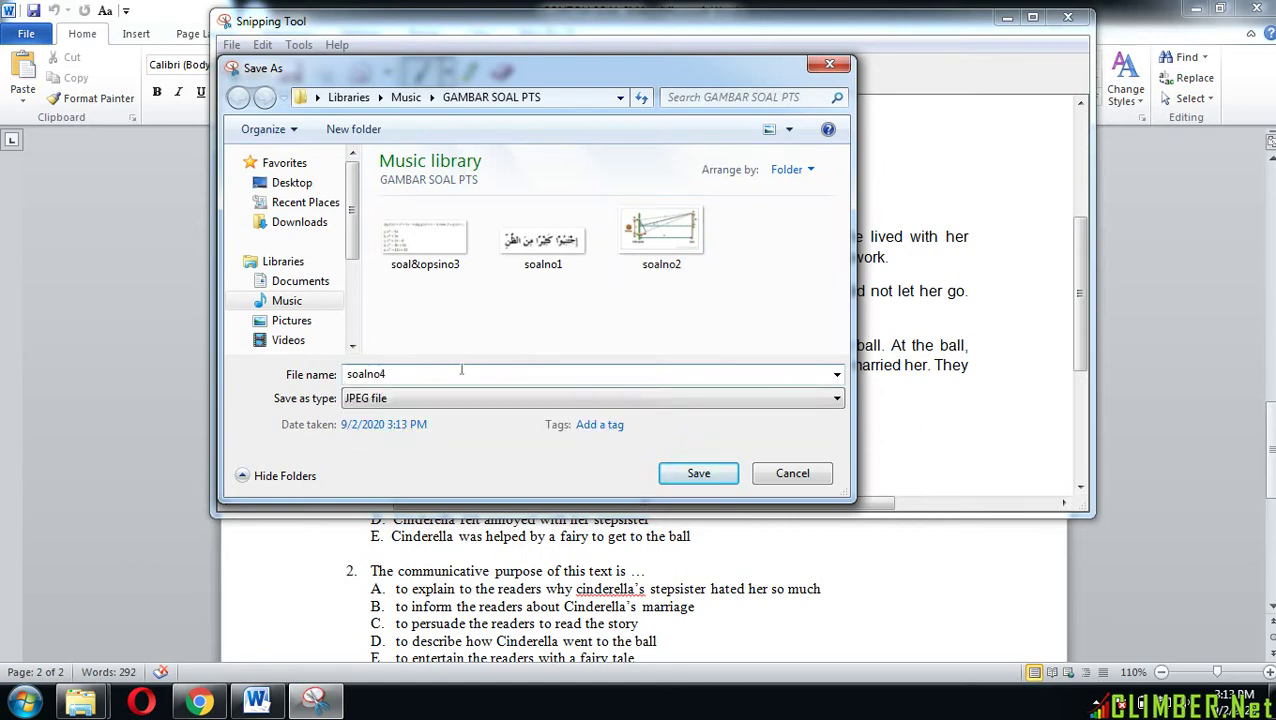
pyautogui.write(' & 5')
pyautogui.click(684, 472)
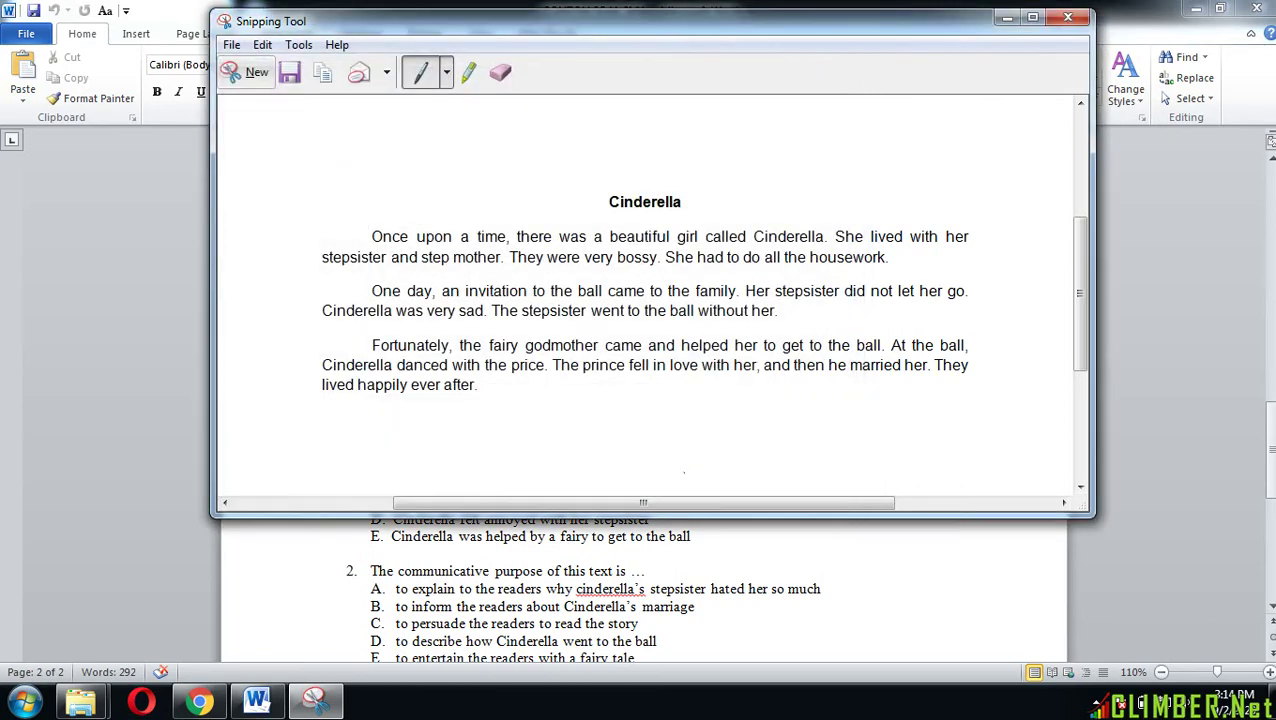
pyautogui.click(1007, 17)
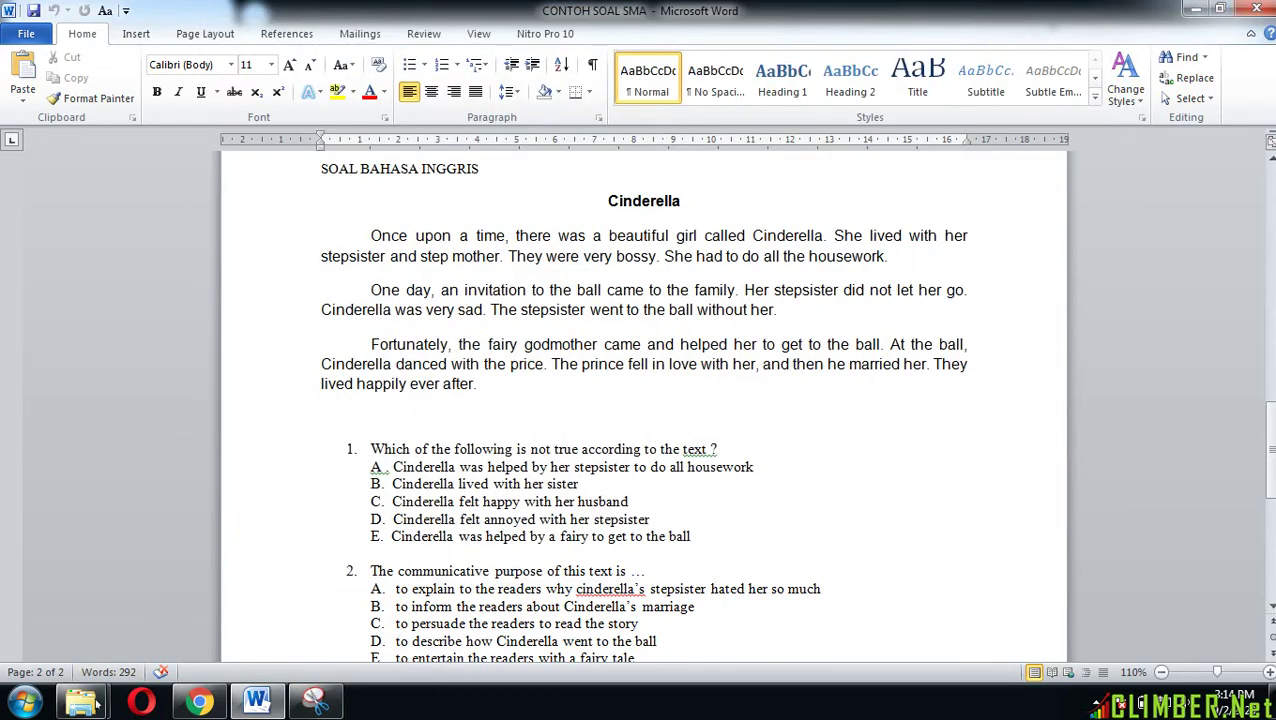
# Step: Check the GAMBAR SOAL PTS folder's four question images, then return to Chrome's Gmail sign-in
pyautogui.moveTo(93, 703)
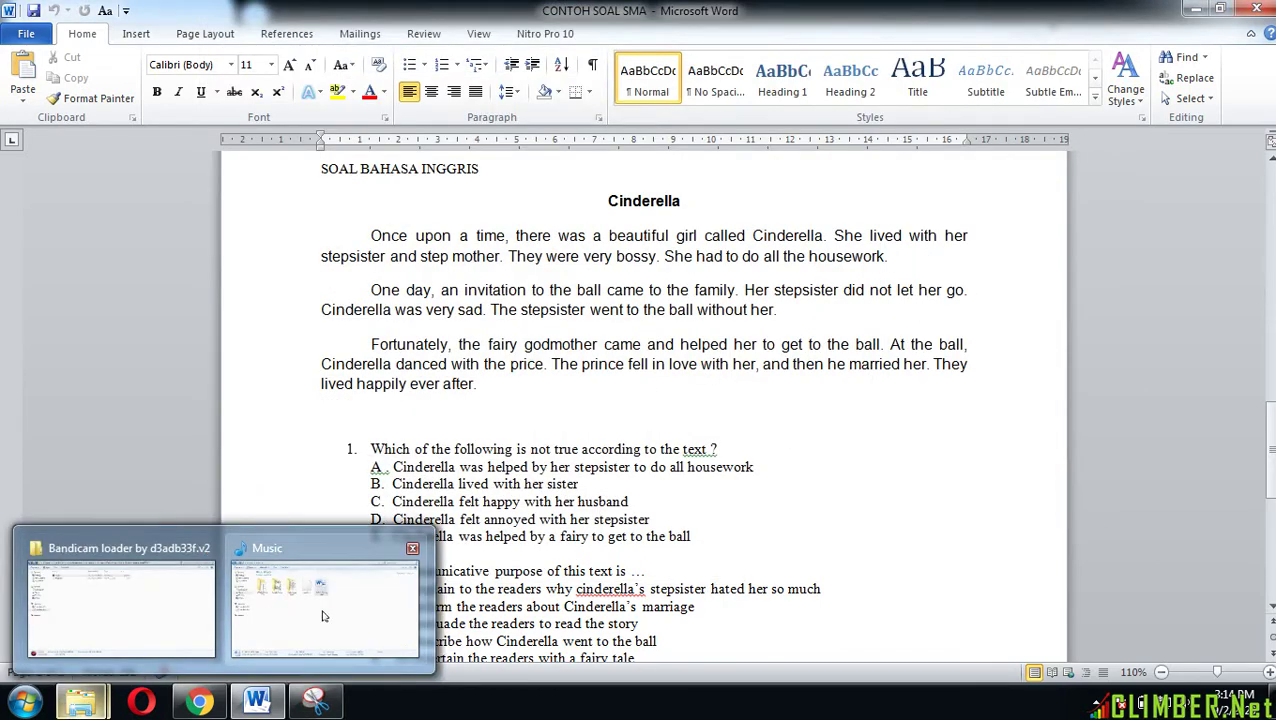
pyautogui.click(322, 600)
pyautogui.doubleClick(233, 199)
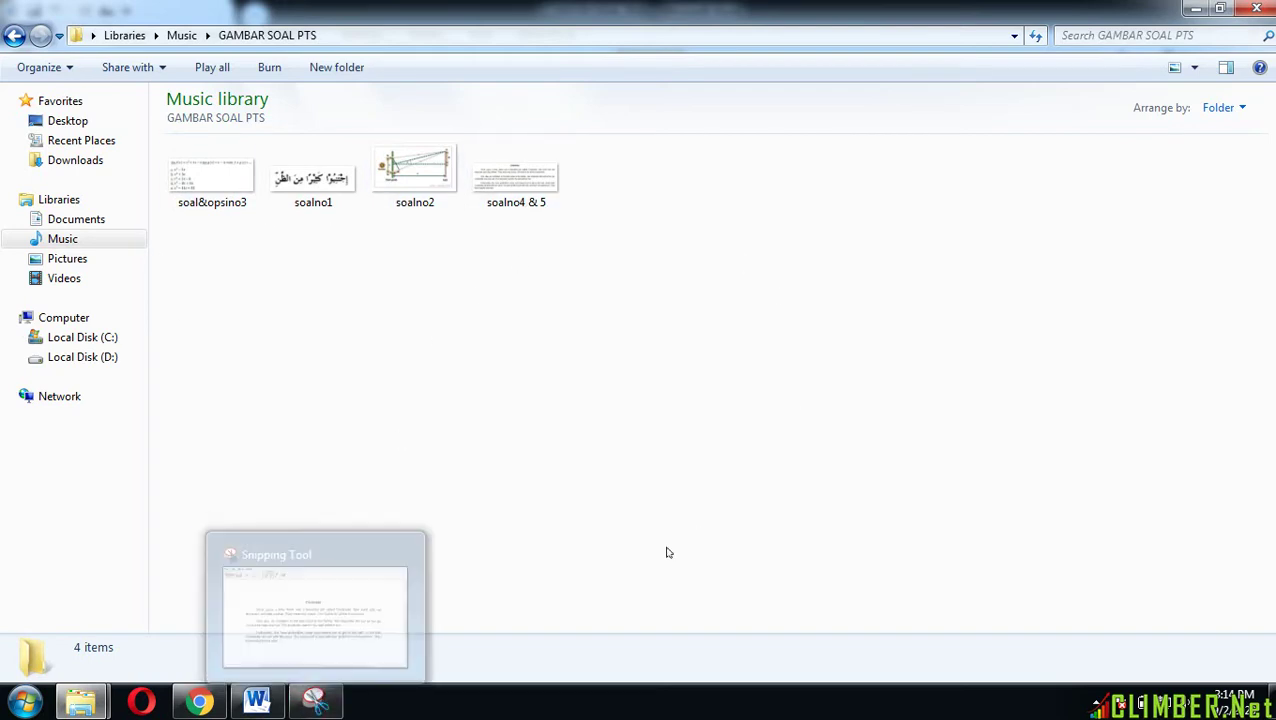
pyautogui.click(271, 702)
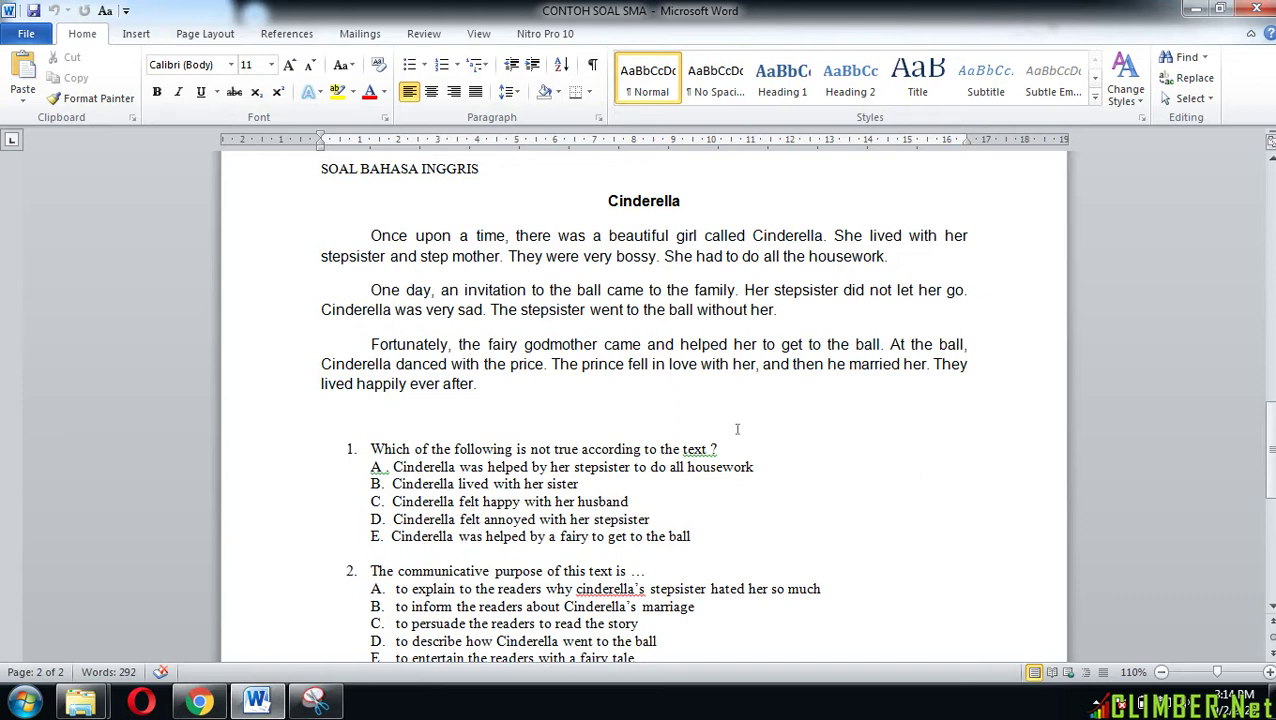
pyautogui.click(200, 701)
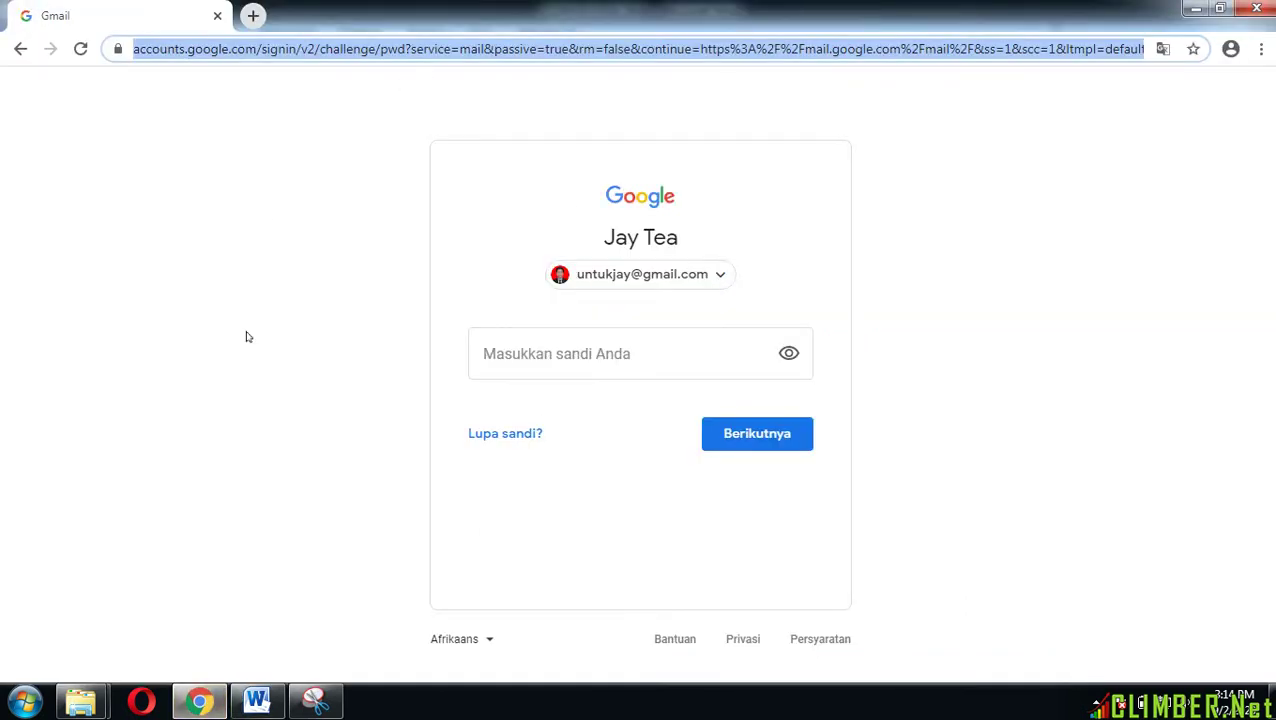
# Step: Go to gmail.com, choose the account and enter its password to reach the inbox
pyautogui.click(195, 702)
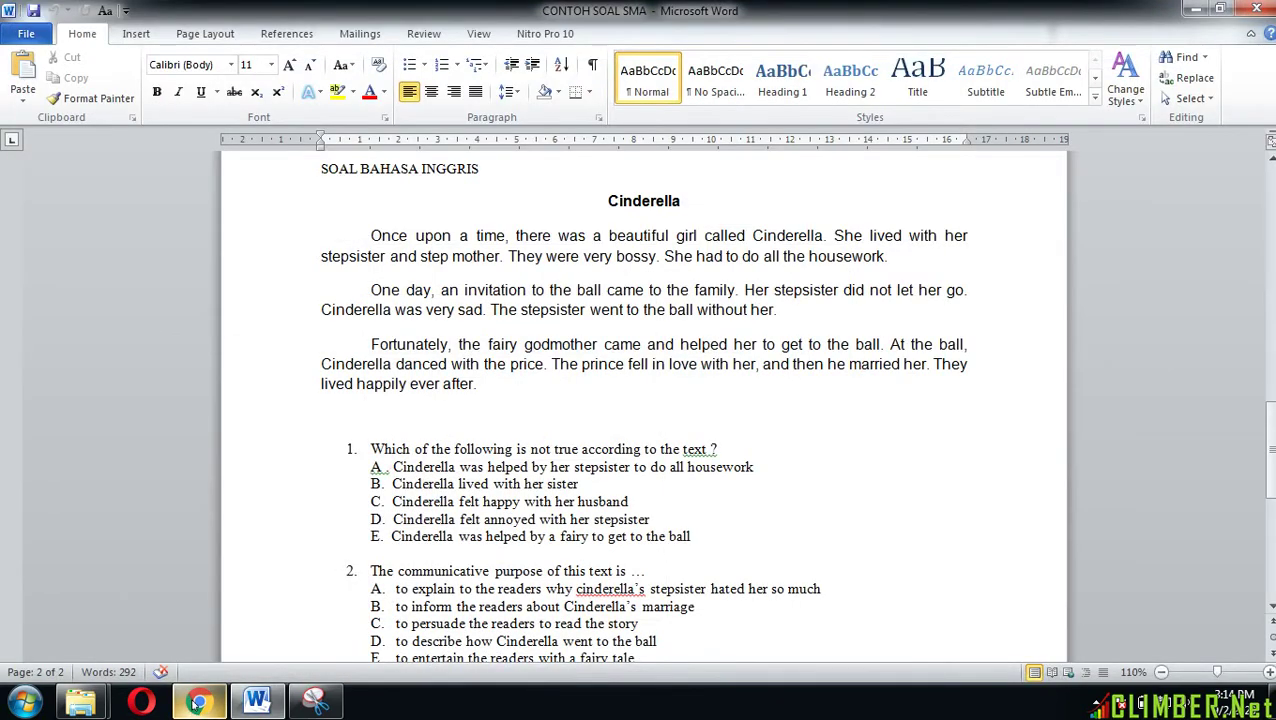
pyautogui.click(196, 702)
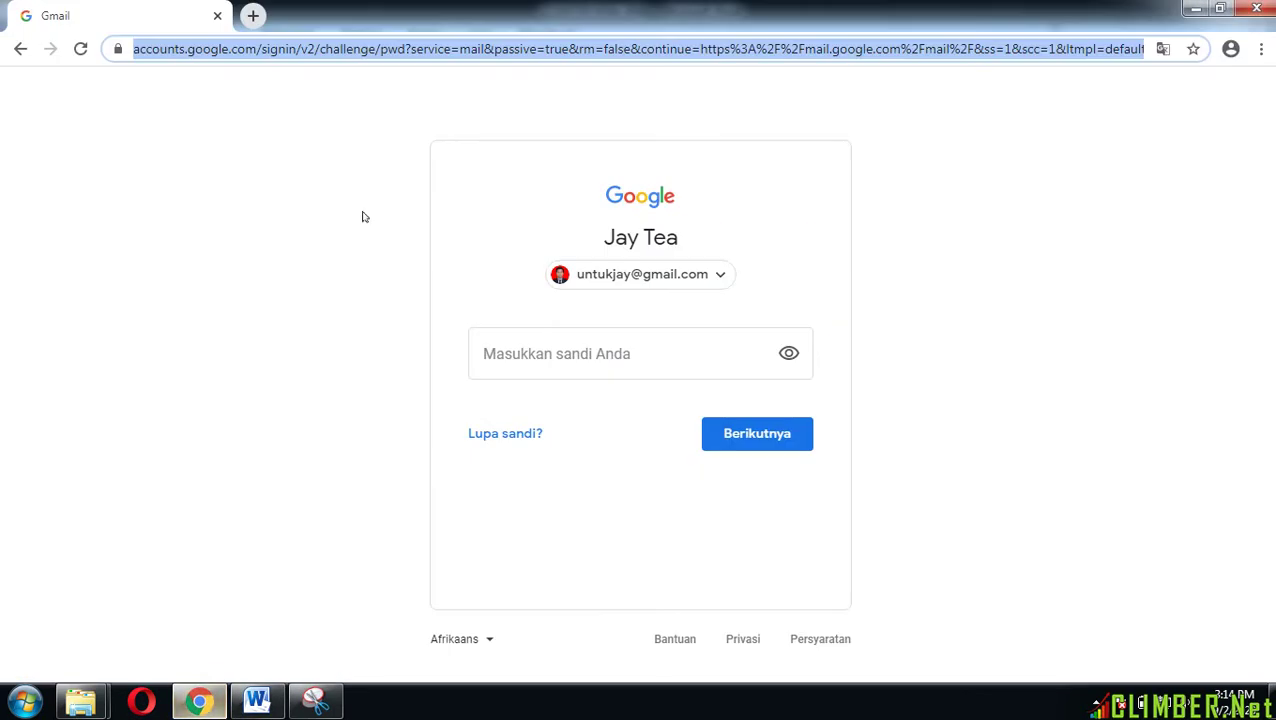
pyautogui.write('gmail')
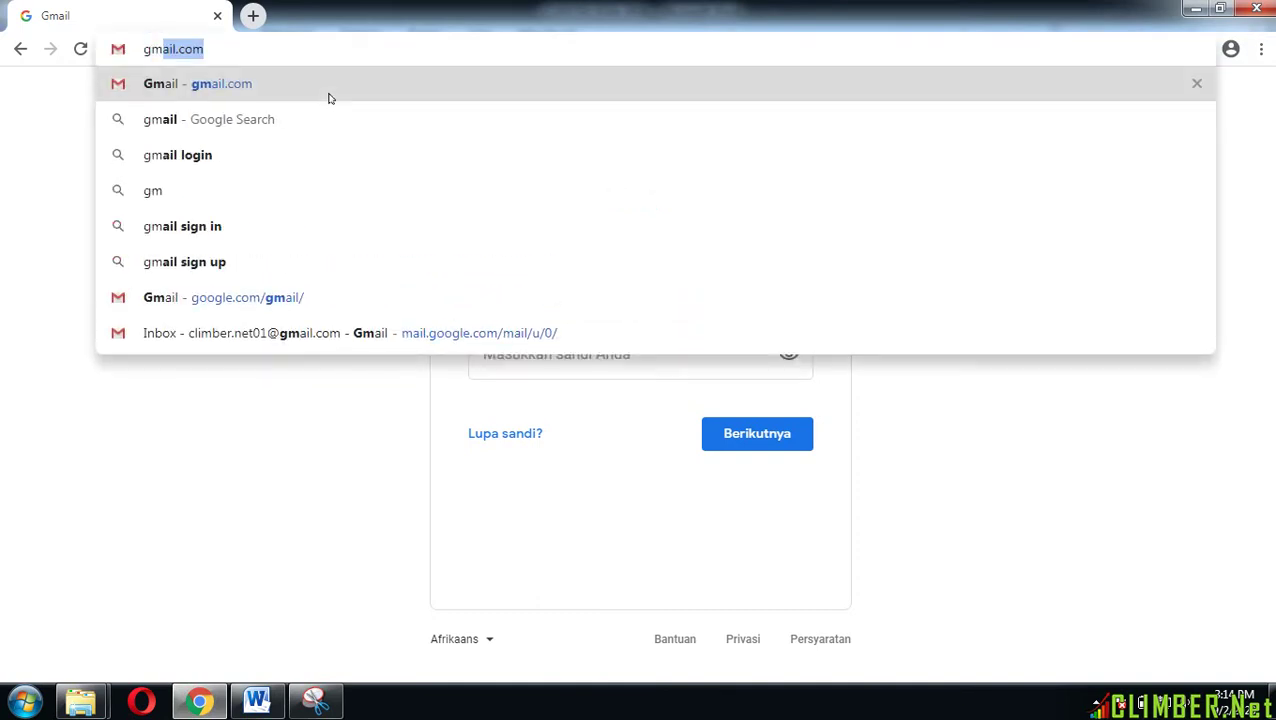
pyautogui.write('.com')
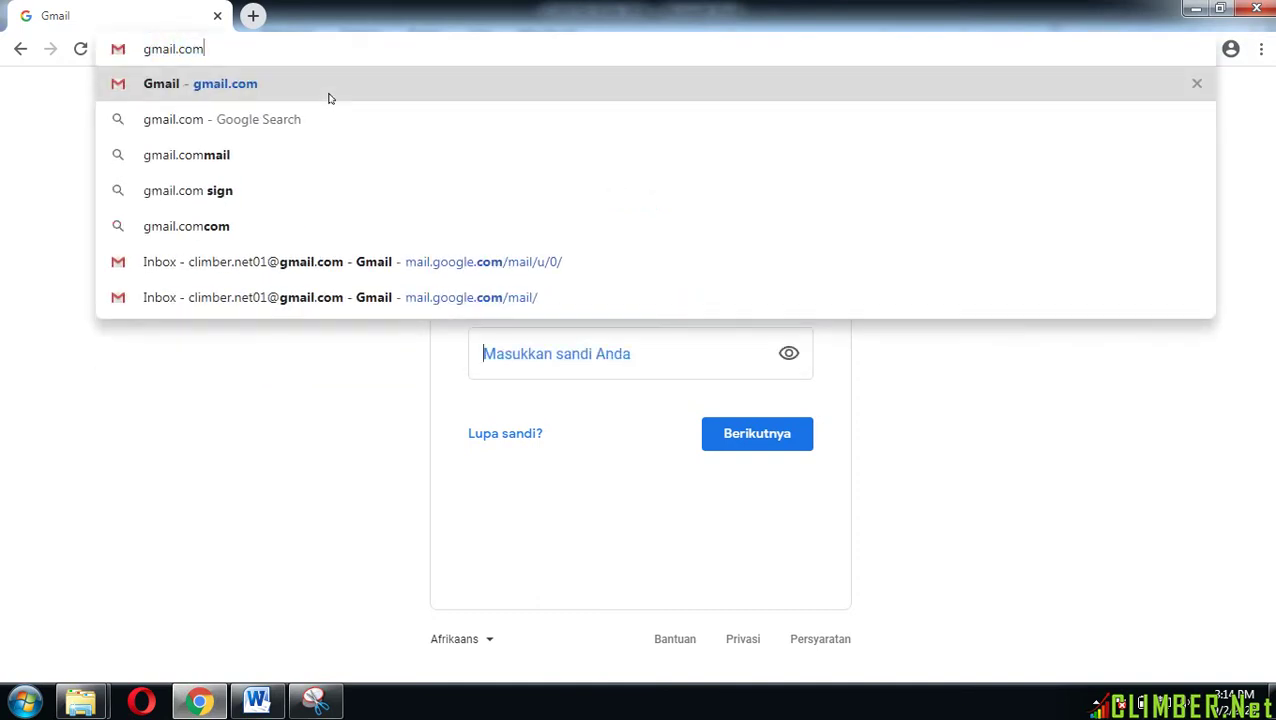
pyautogui.press('Return')
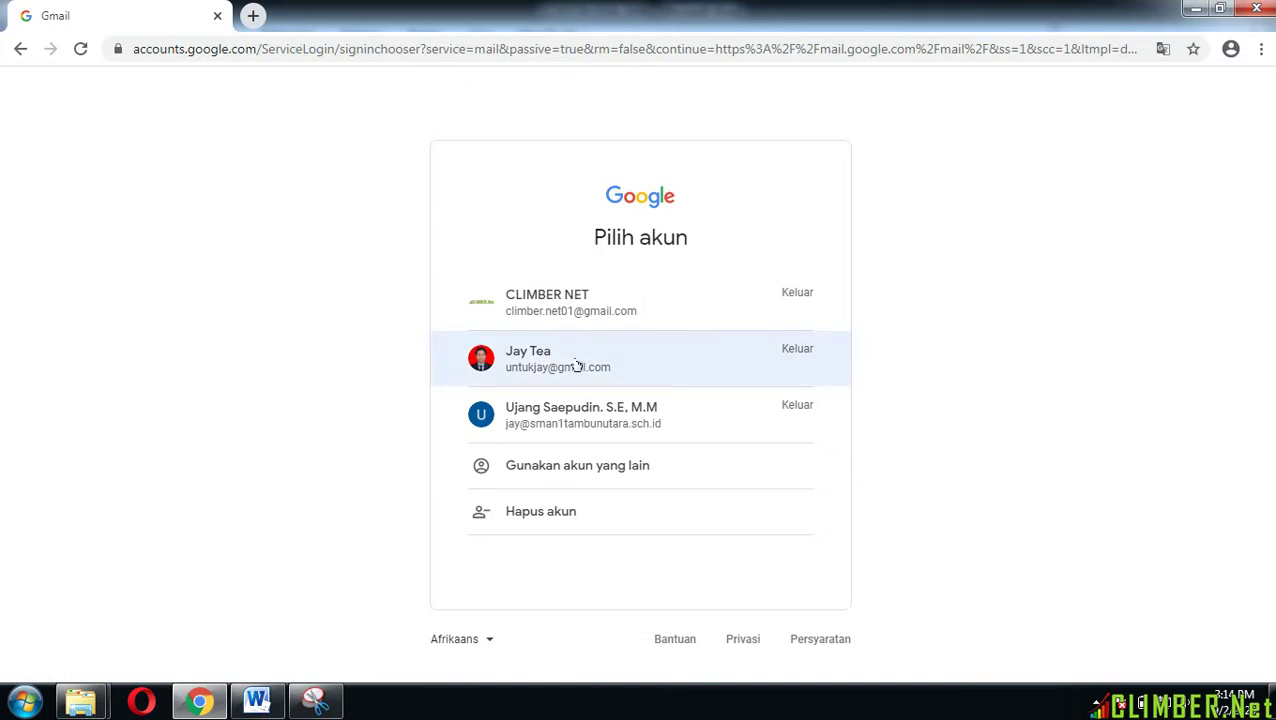
pyautogui.click(574, 361)
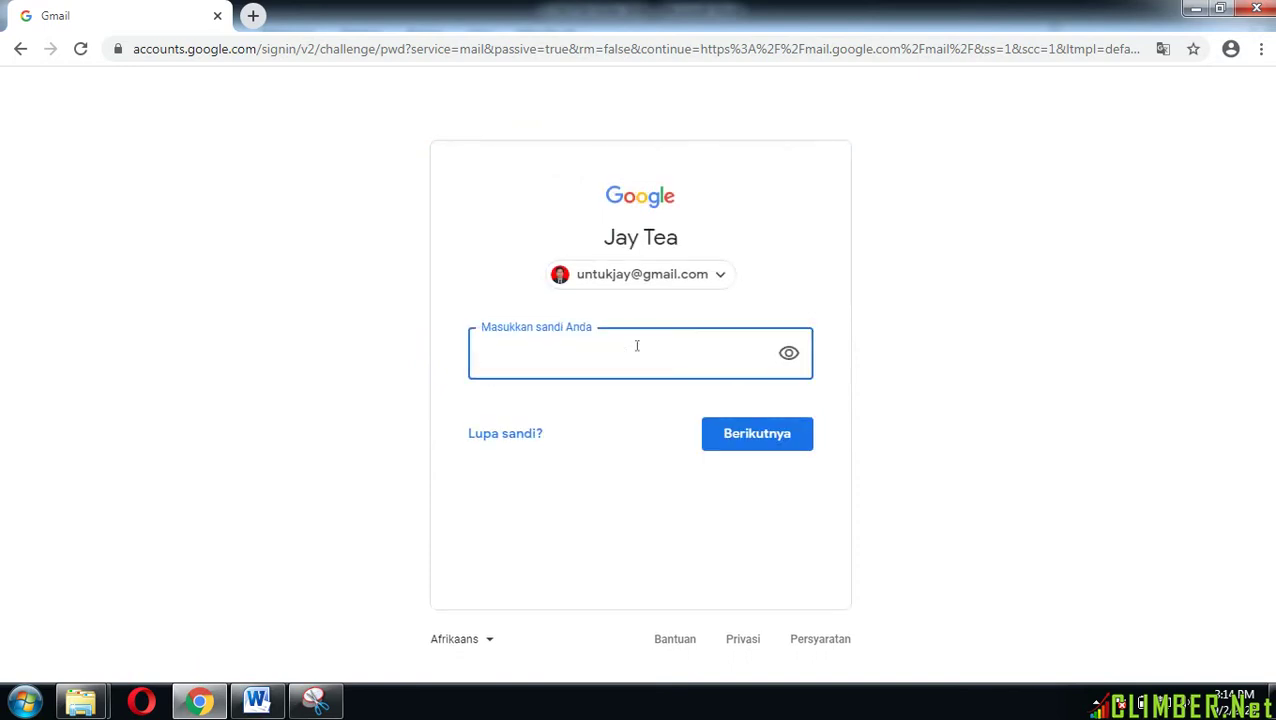
pyautogui.write('aa')
pyautogui.click(767, 441)
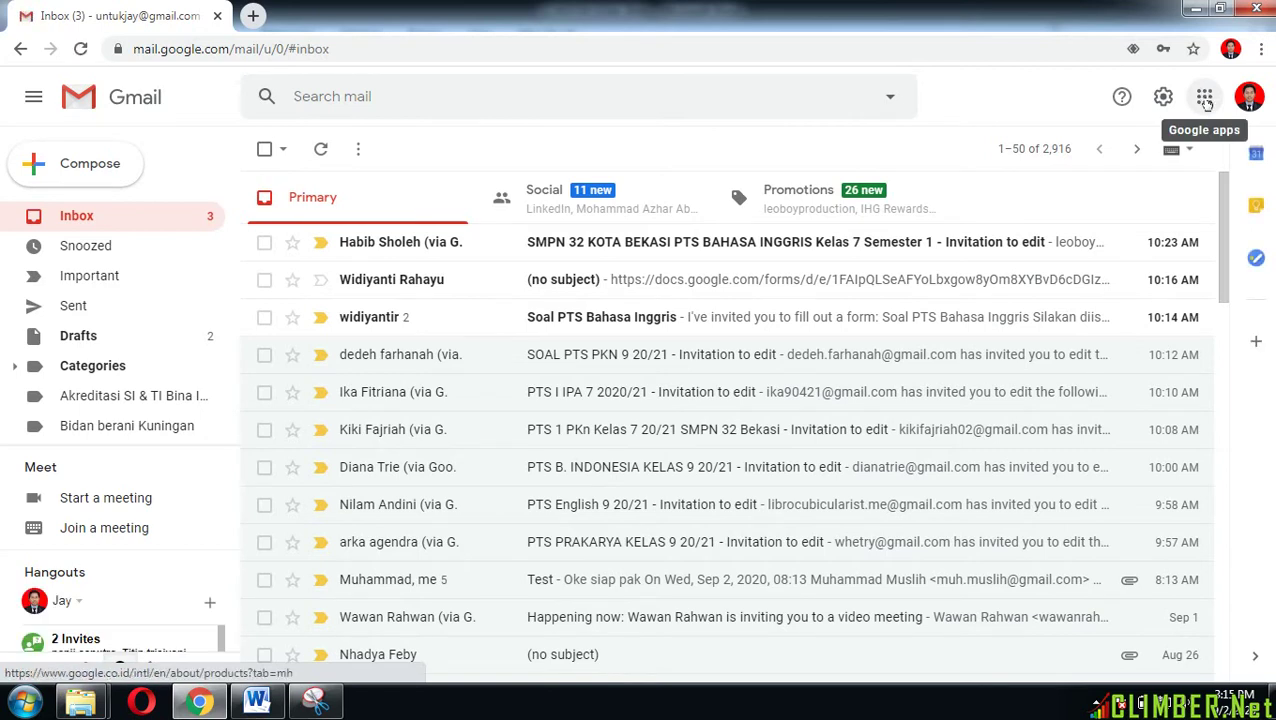
# Step: Open Google Drive's My Drive in a new tab from the Google apps menu
pyautogui.click(1207, 104)
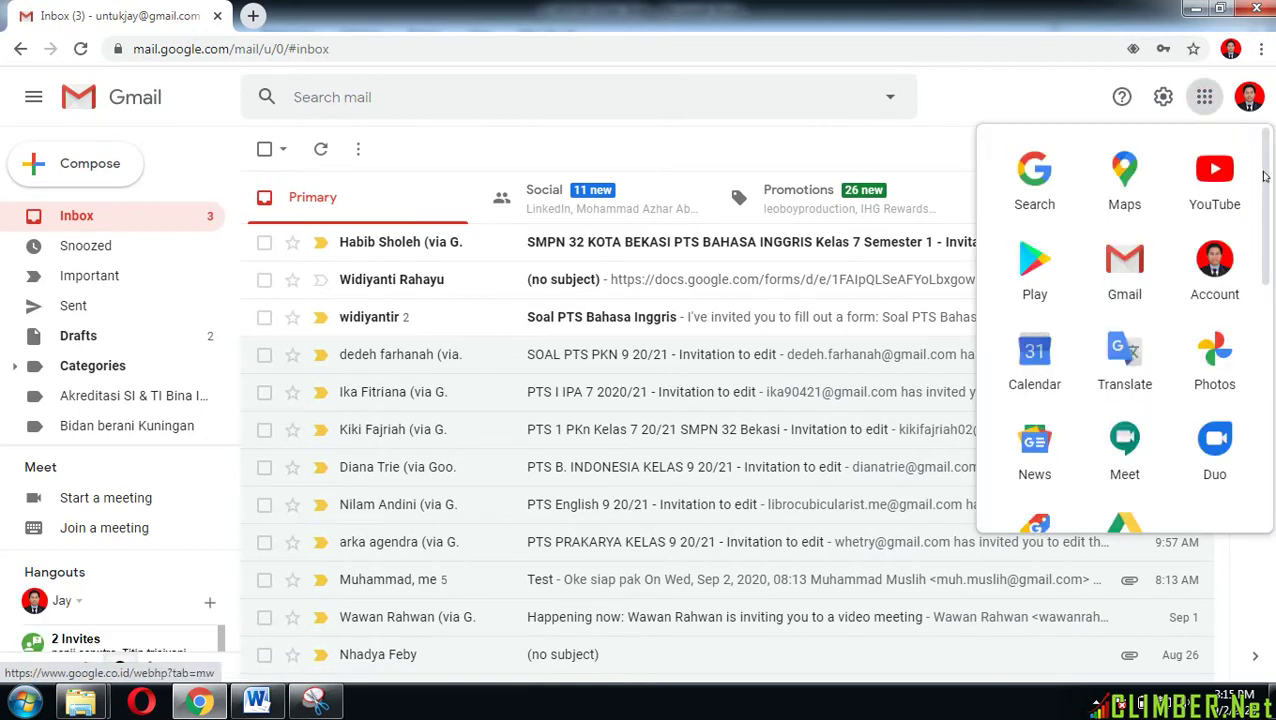
pyautogui.moveTo(1266, 178); pyautogui.dragTo(1266, 249)
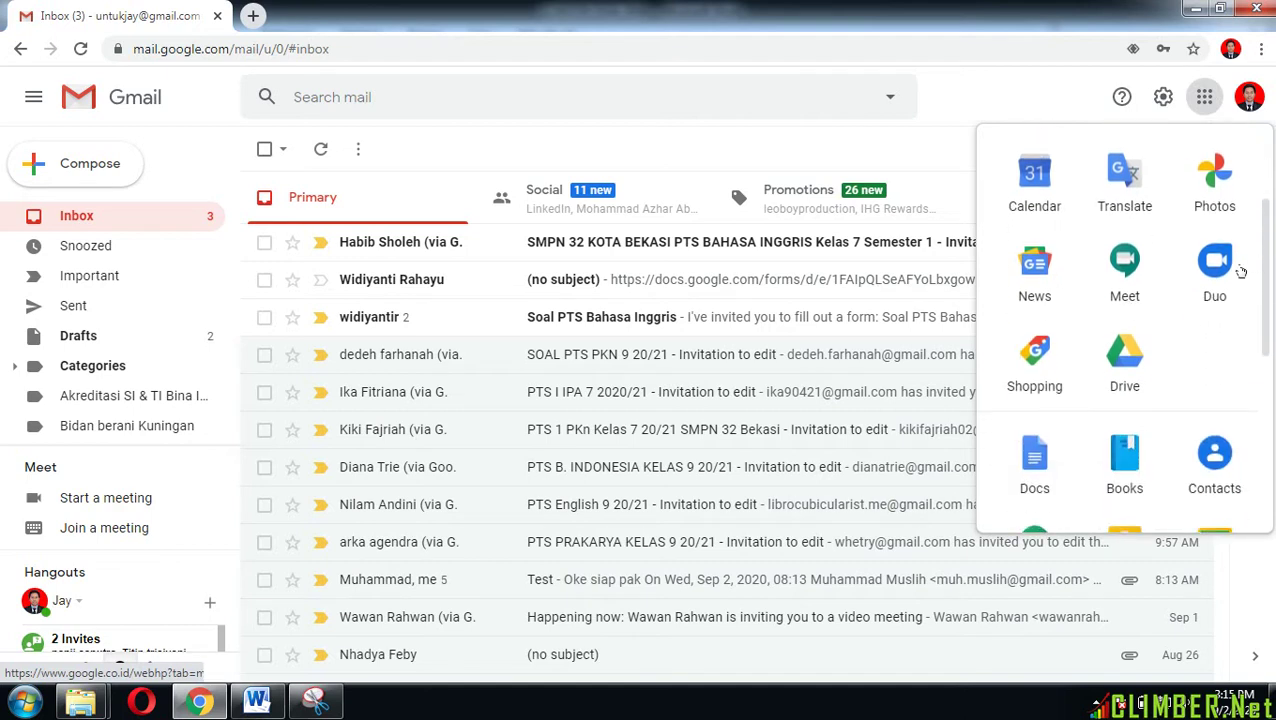
pyautogui.click(1130, 362)
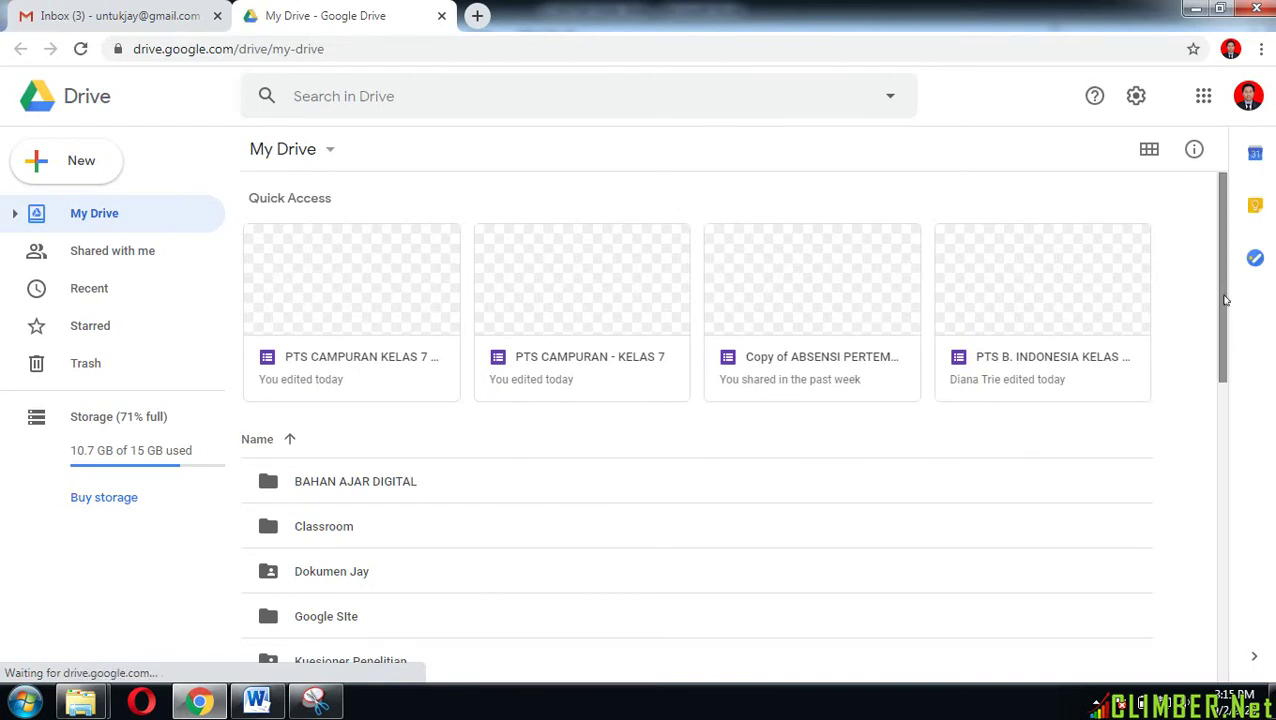
pyautogui.moveTo(1223, 305); pyautogui.dragTo(1228, 371)
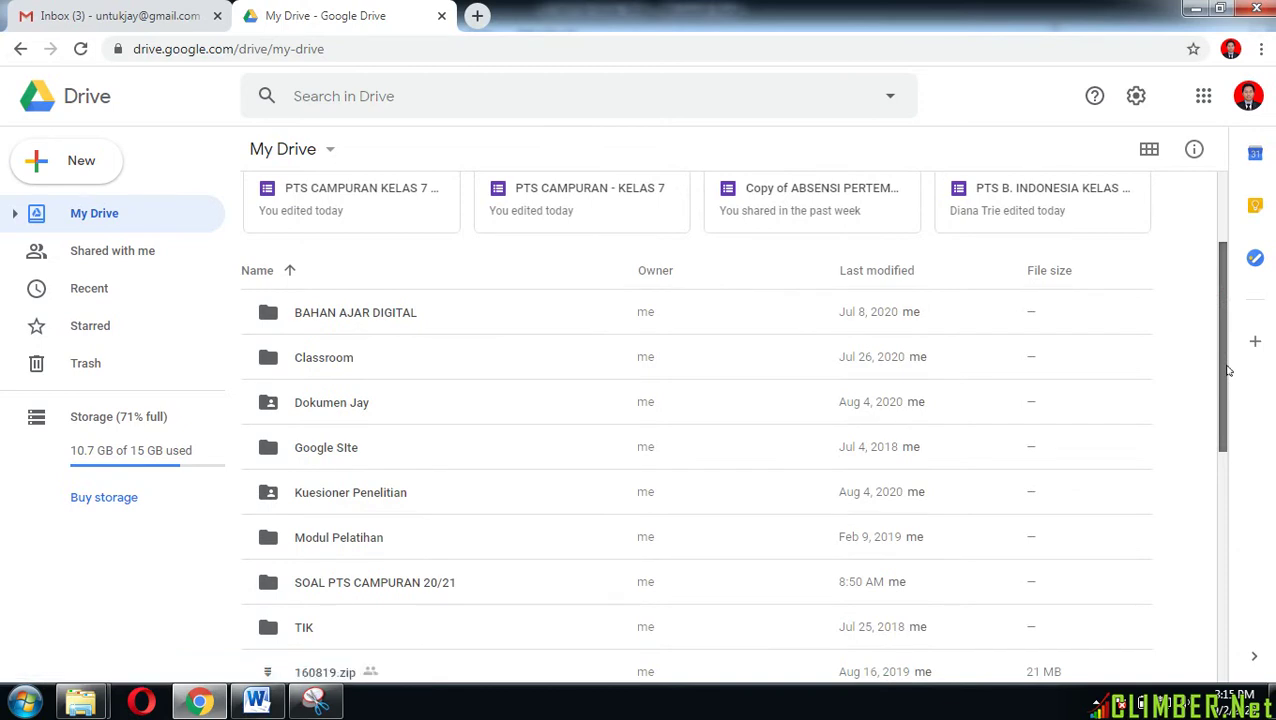
pyautogui.moveTo(1228, 371); pyautogui.dragTo(1216, 285)
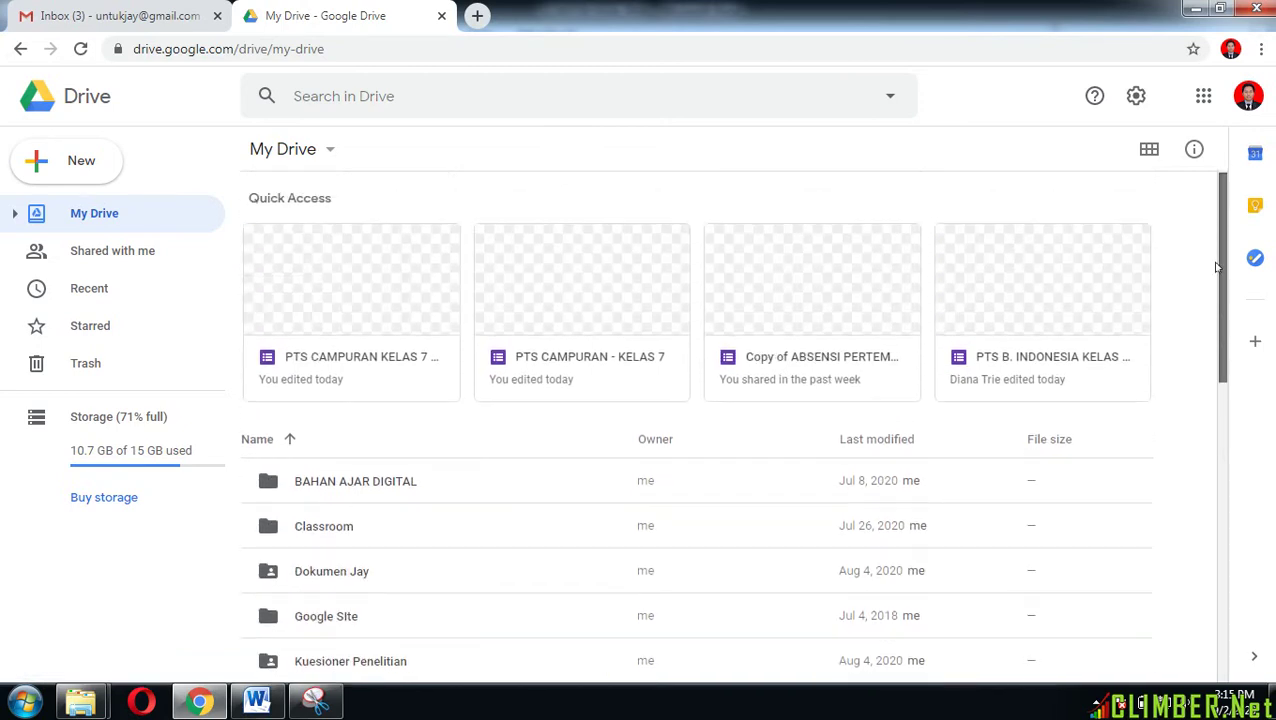
# Step: Create a My Drive folder named 'SOAL PTS SMST 1 20/21 - NAMA MAPEL'
pyautogui.click(82, 166)
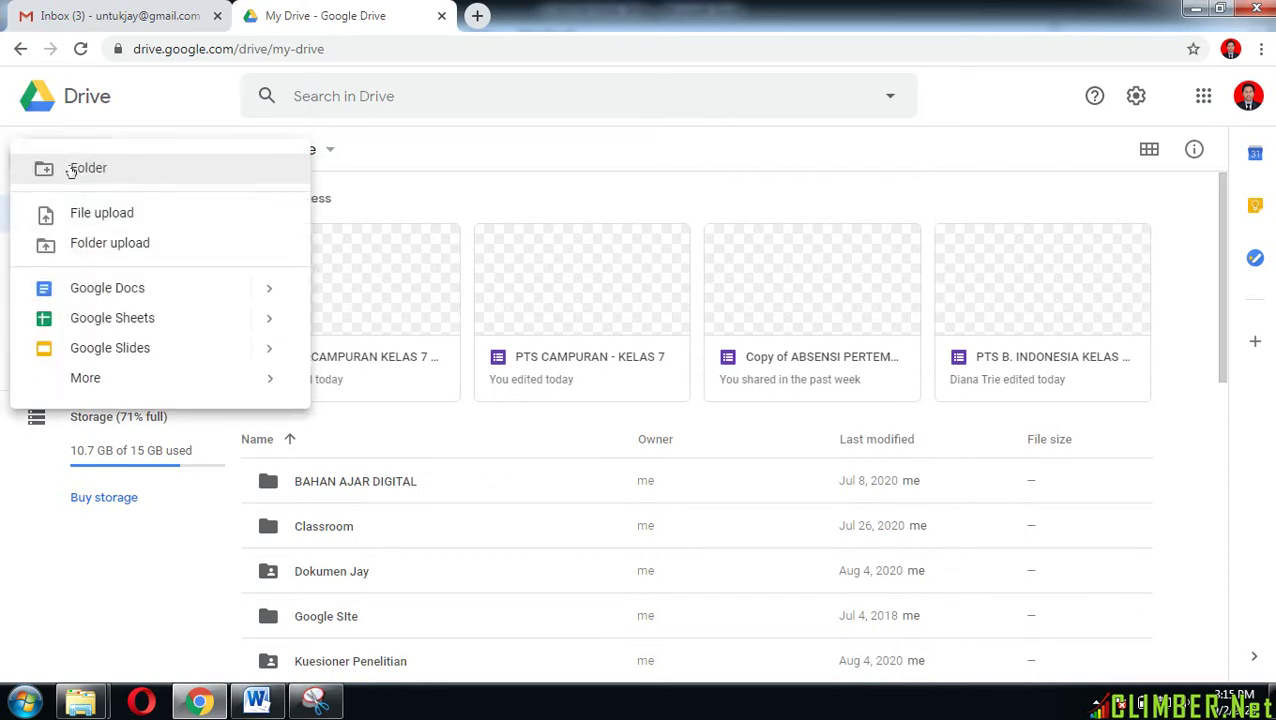
pyautogui.click(99, 176)
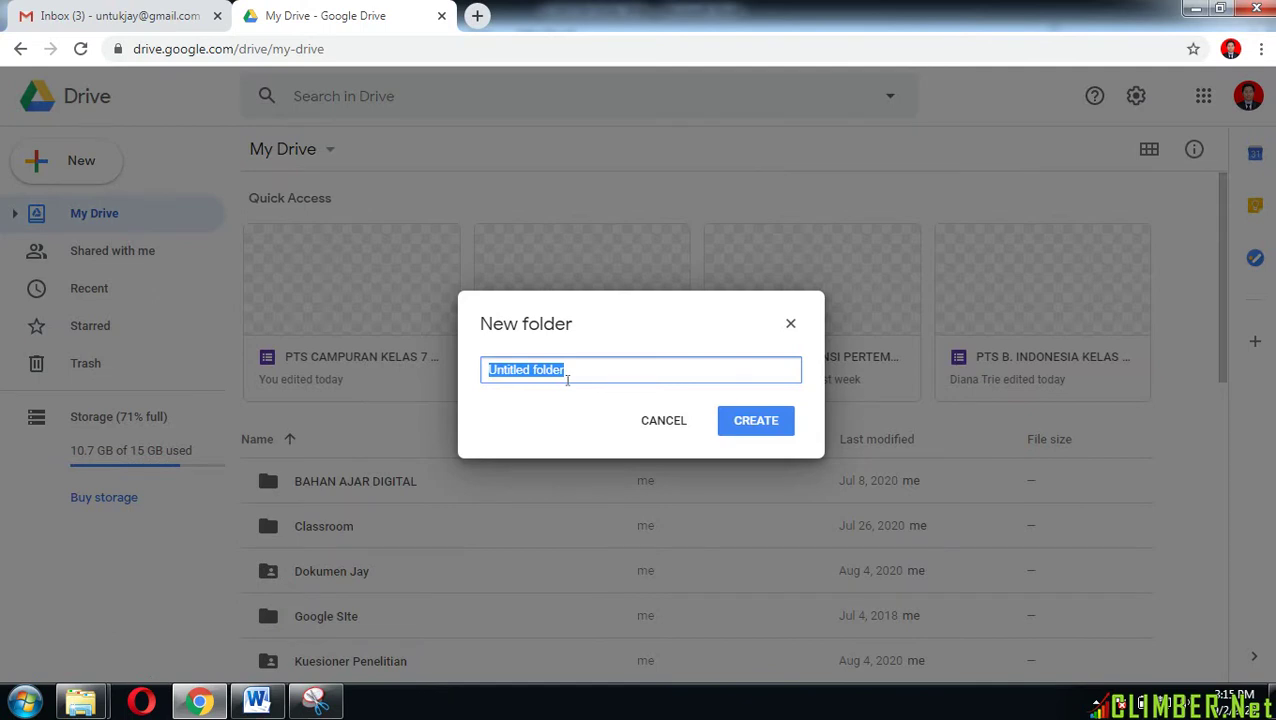
pyautogui.write('S')
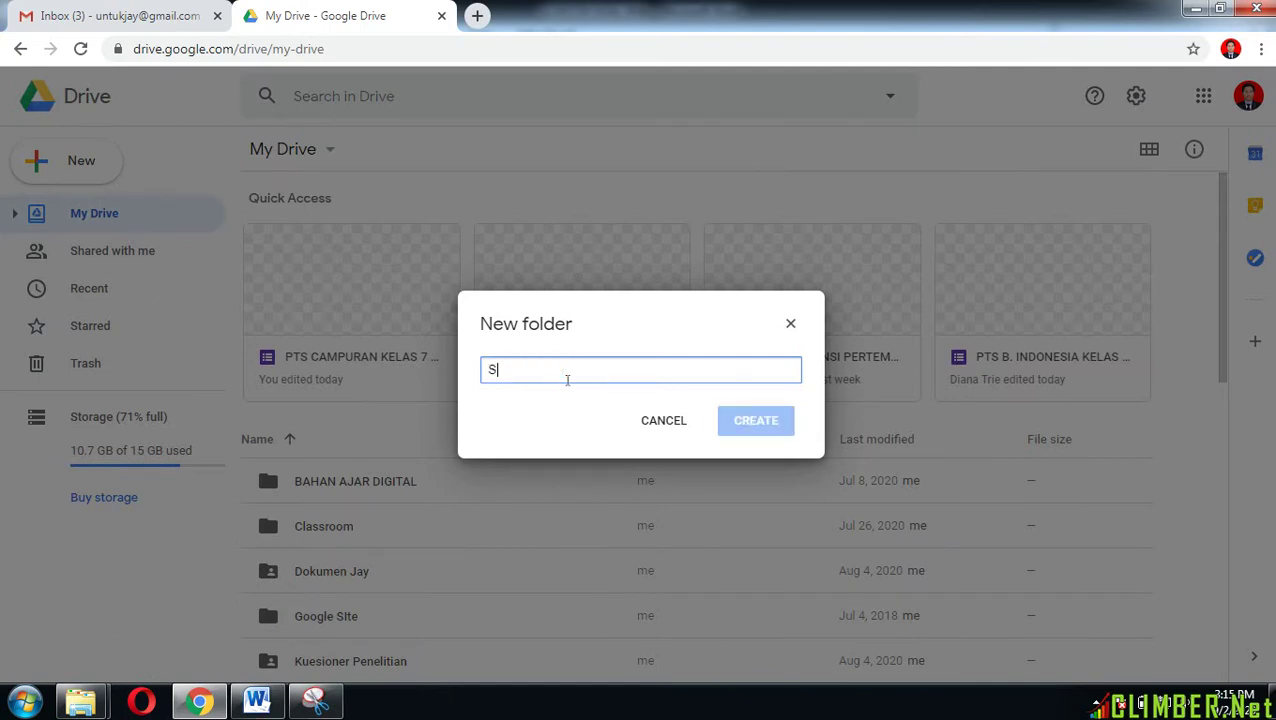
pyautogui.write('OAL PTS')
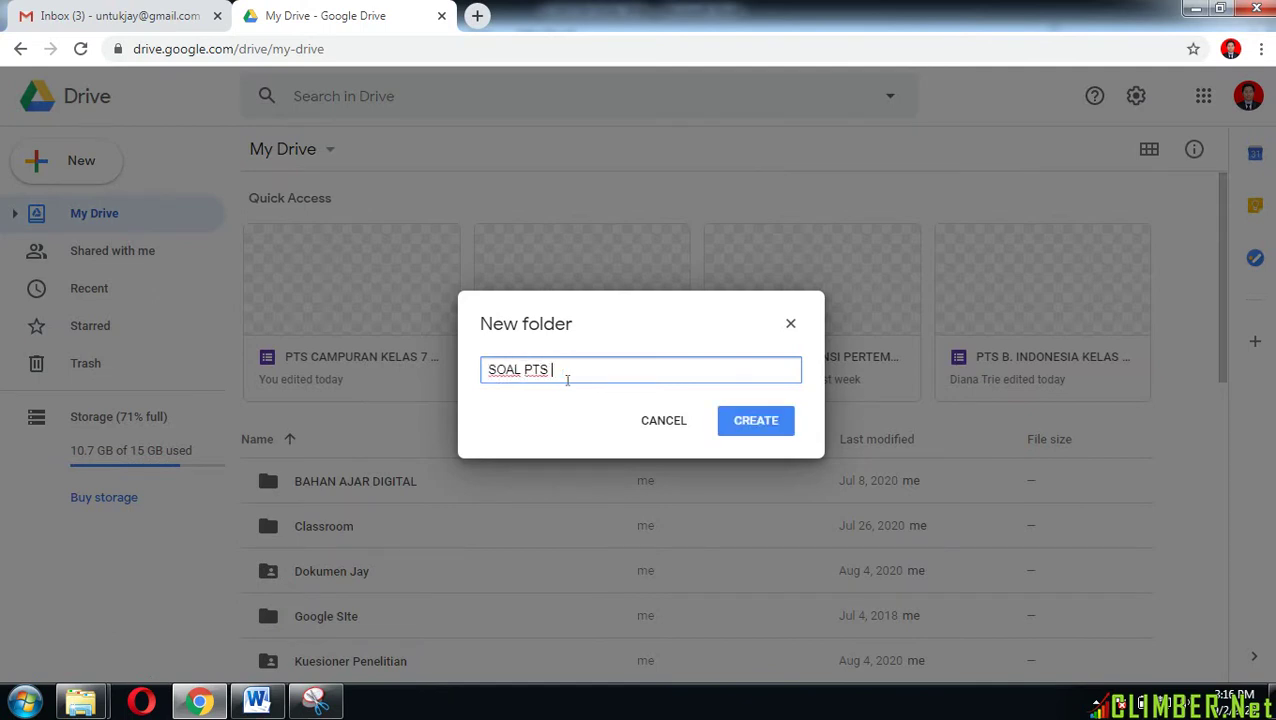
pyautogui.write(' SMST 1 20/21 - N')
pyautogui.write('AMA MAPEL')
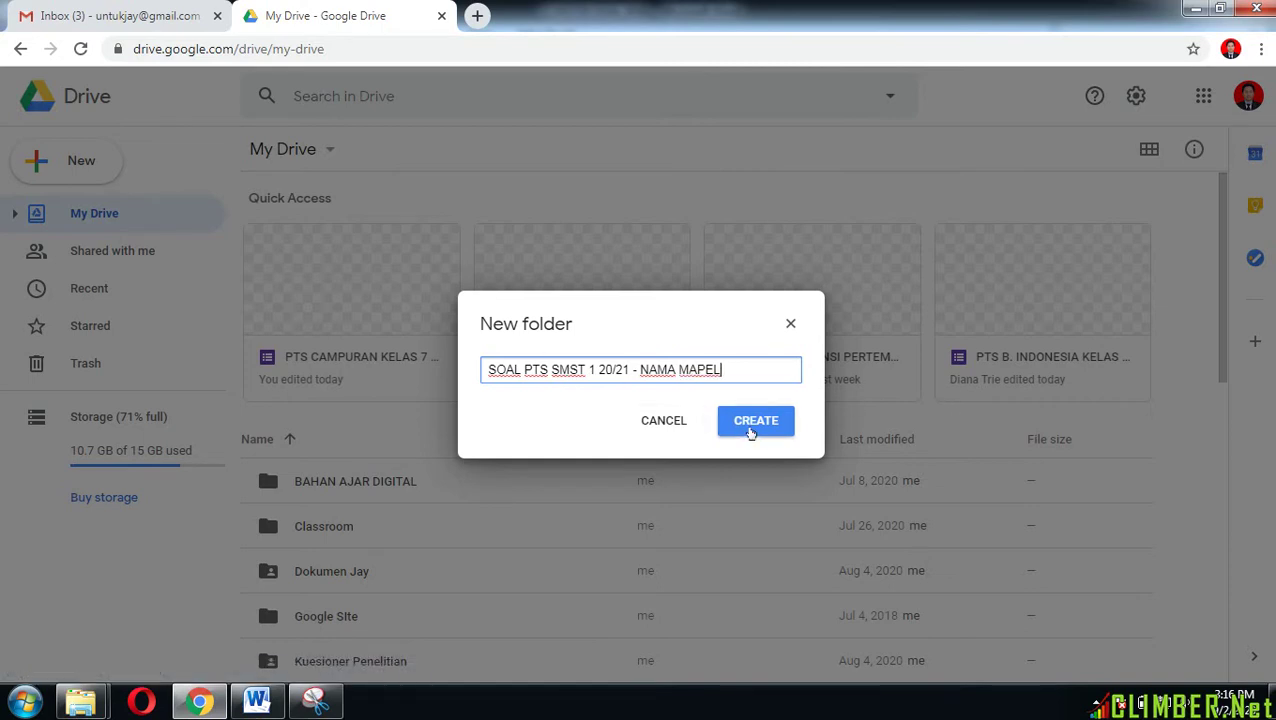
pyautogui.click(751, 422)
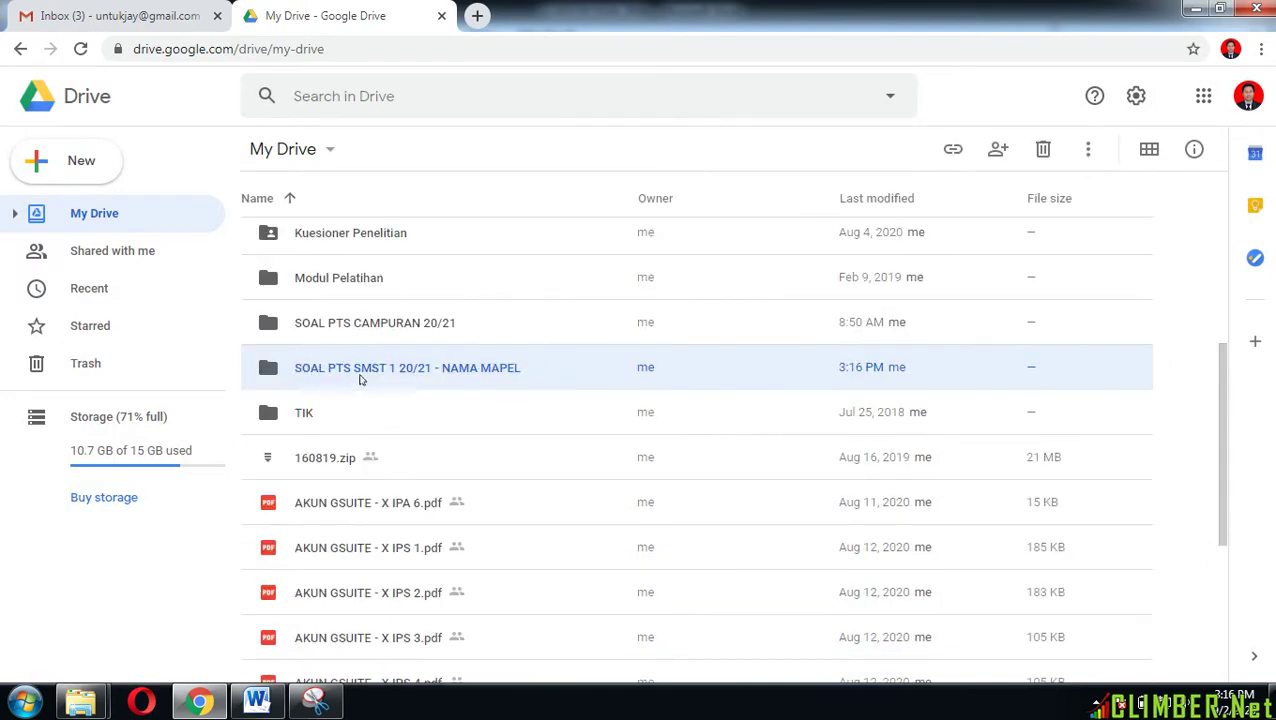
# Step: Open the new SOAL PTS folder and create a blank Google Form inside it
pyautogui.doubleClick(466, 375)
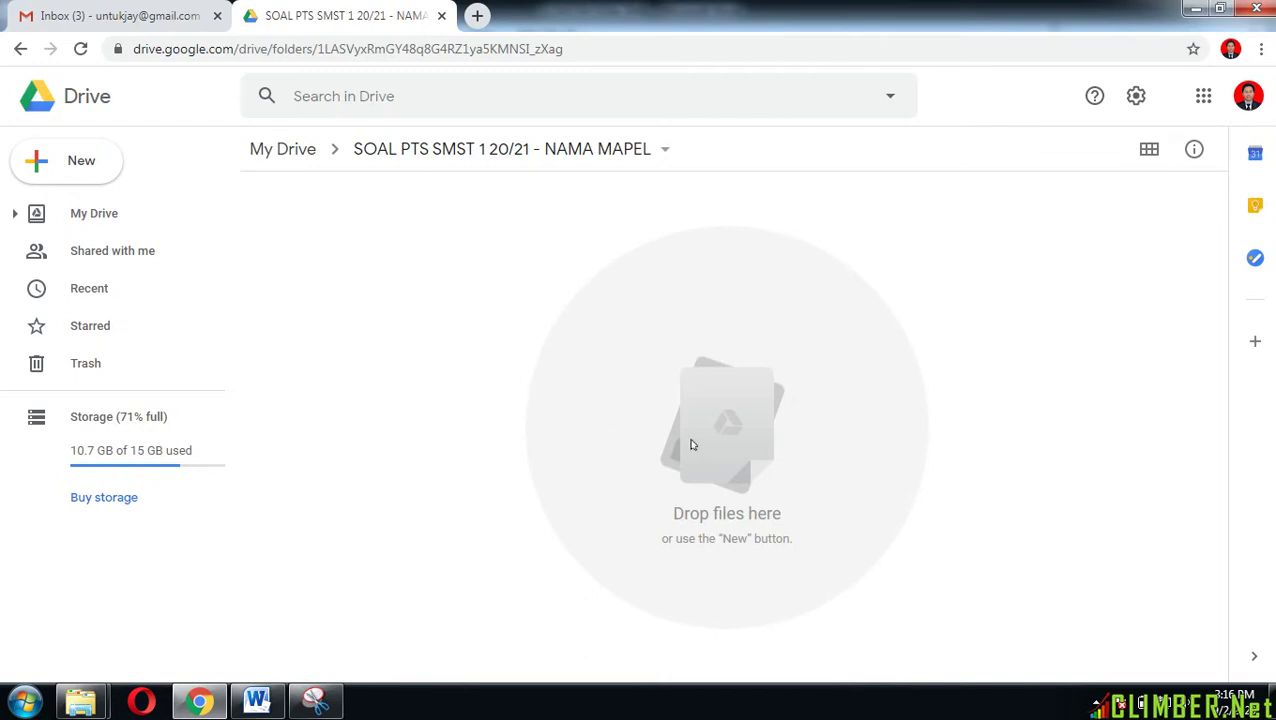
pyautogui.click(90, 172)
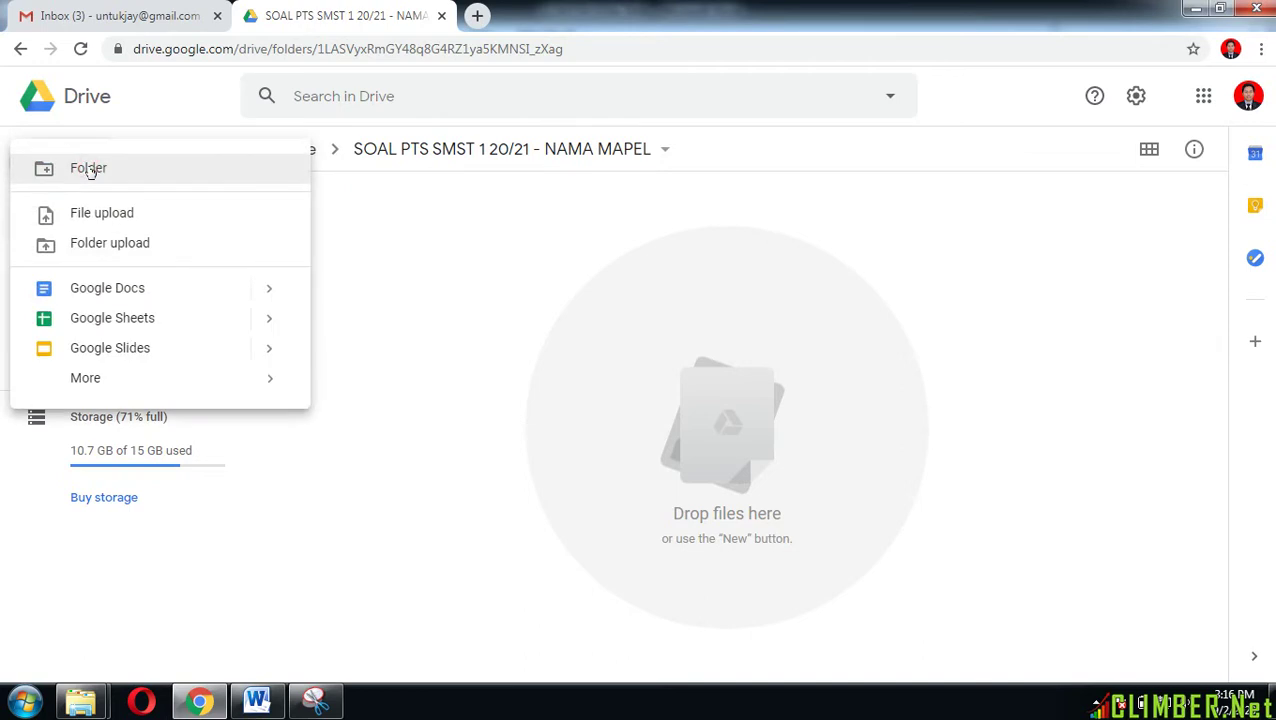
pyautogui.moveTo(90, 382)
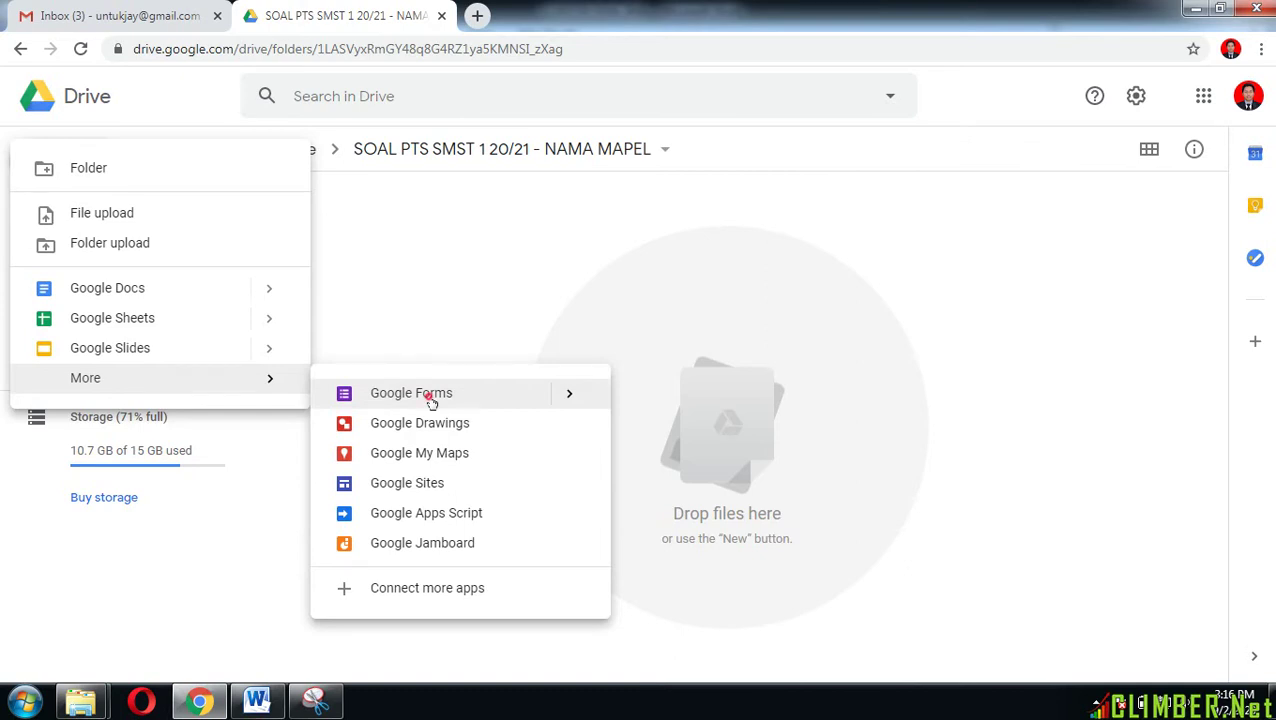
pyautogui.click(431, 400)
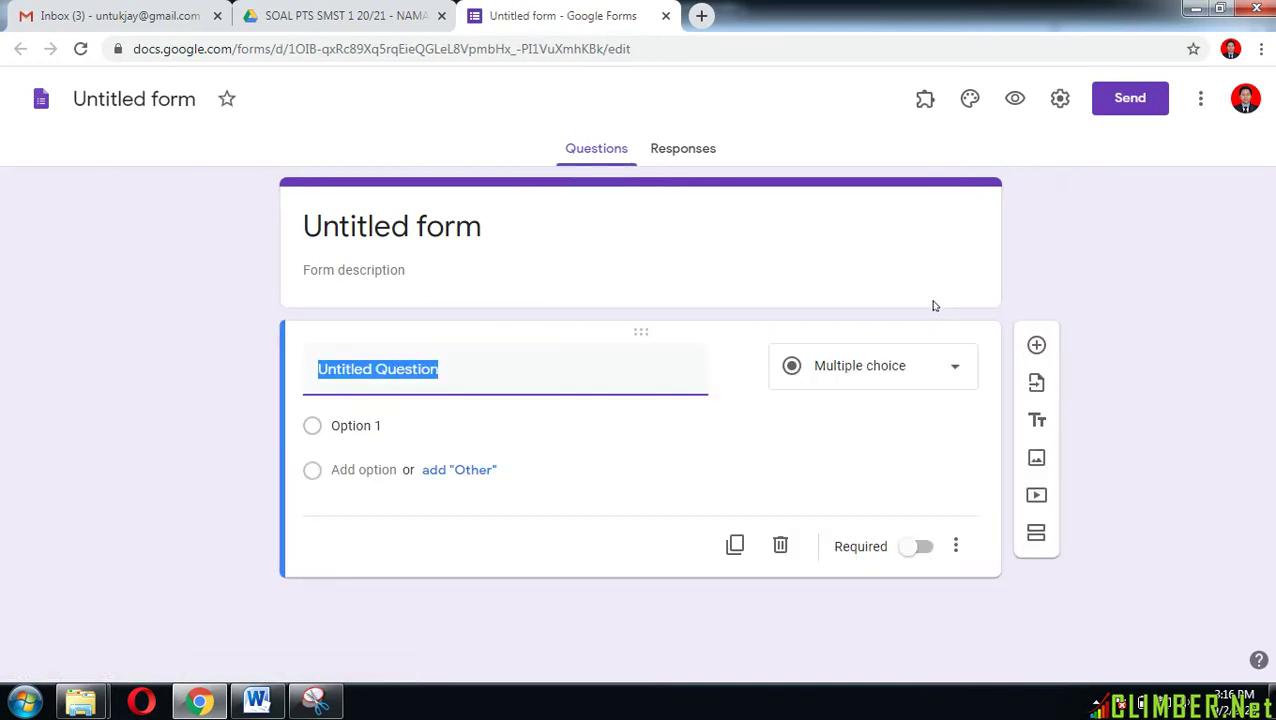
# Step: Rename the untitled form to 'PTS SMST 1 20/21 KELAS 10 - NAMA MAPEL'
pyautogui.click(165, 105)
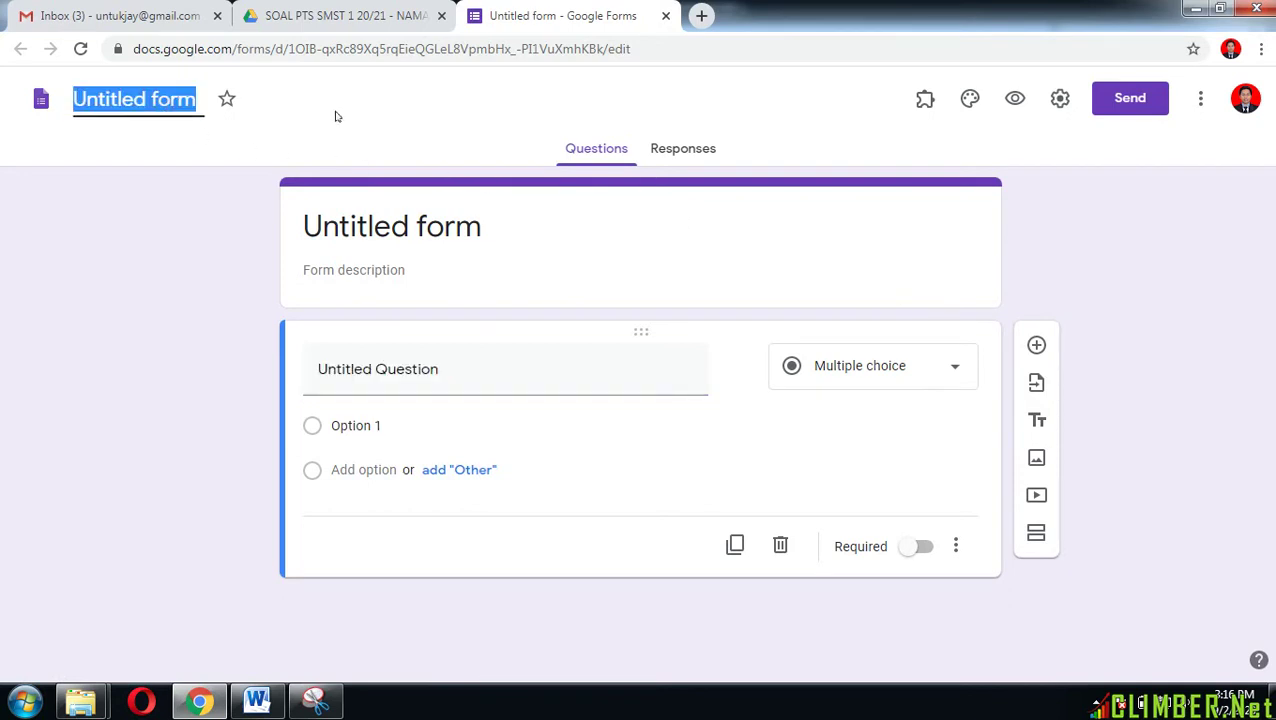
pyautogui.write('PTS')
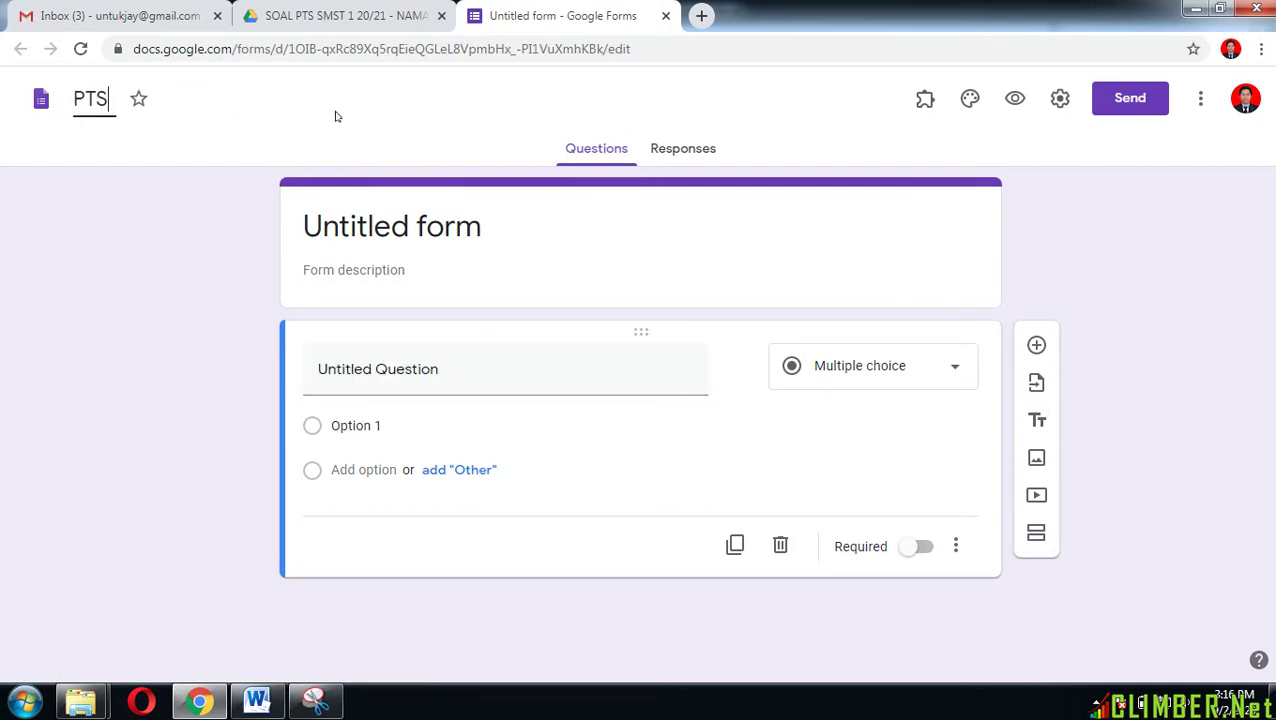
pyautogui.write(' SMST ')
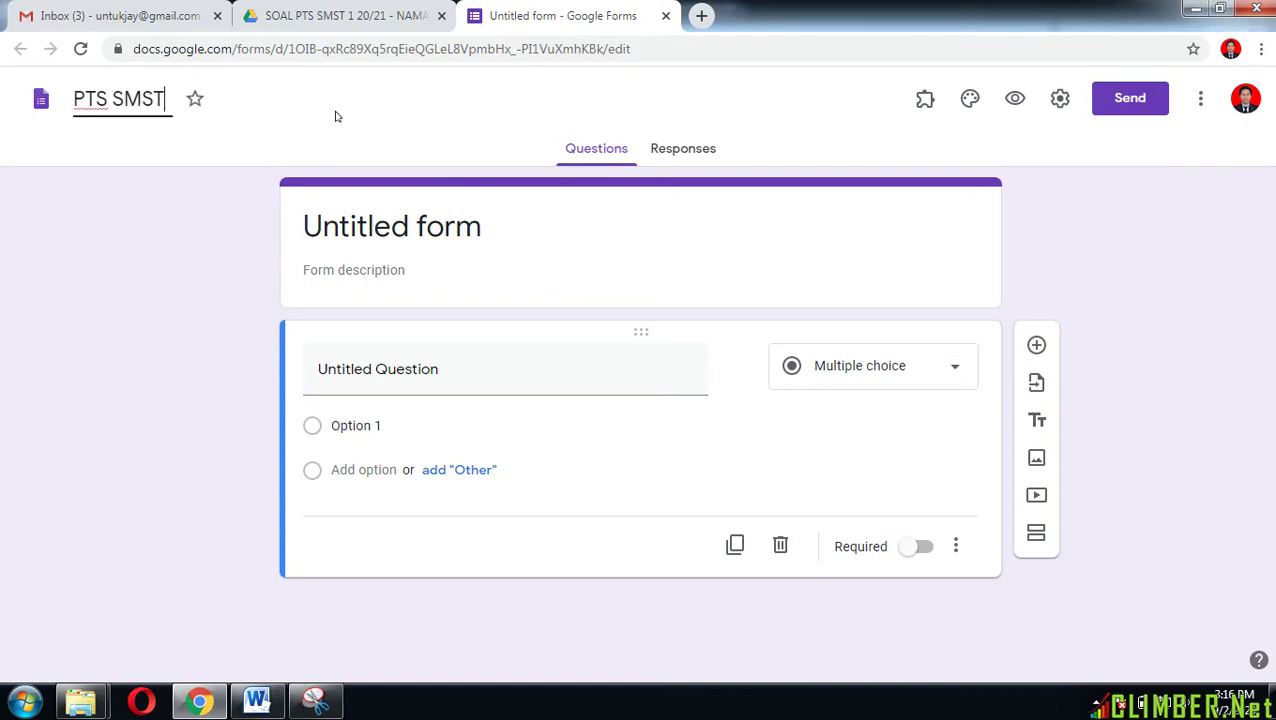
pyautogui.write('1 20/21')
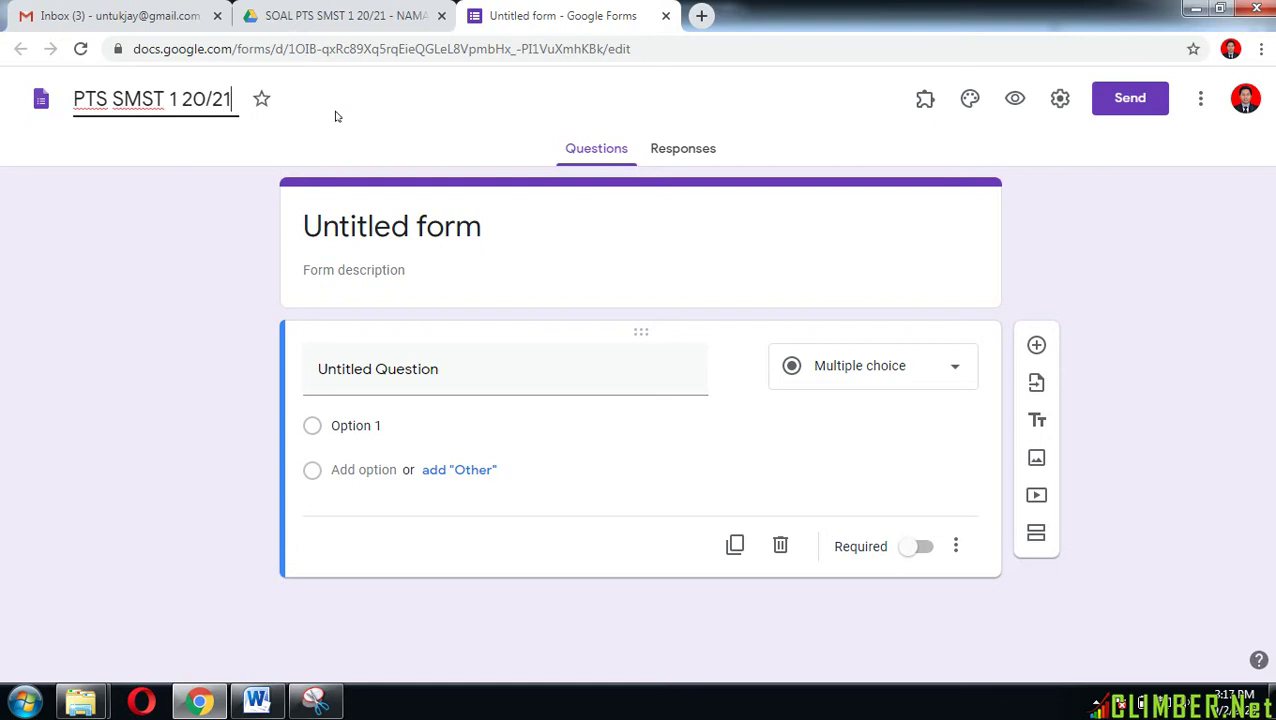
pyautogui.write(' KE')
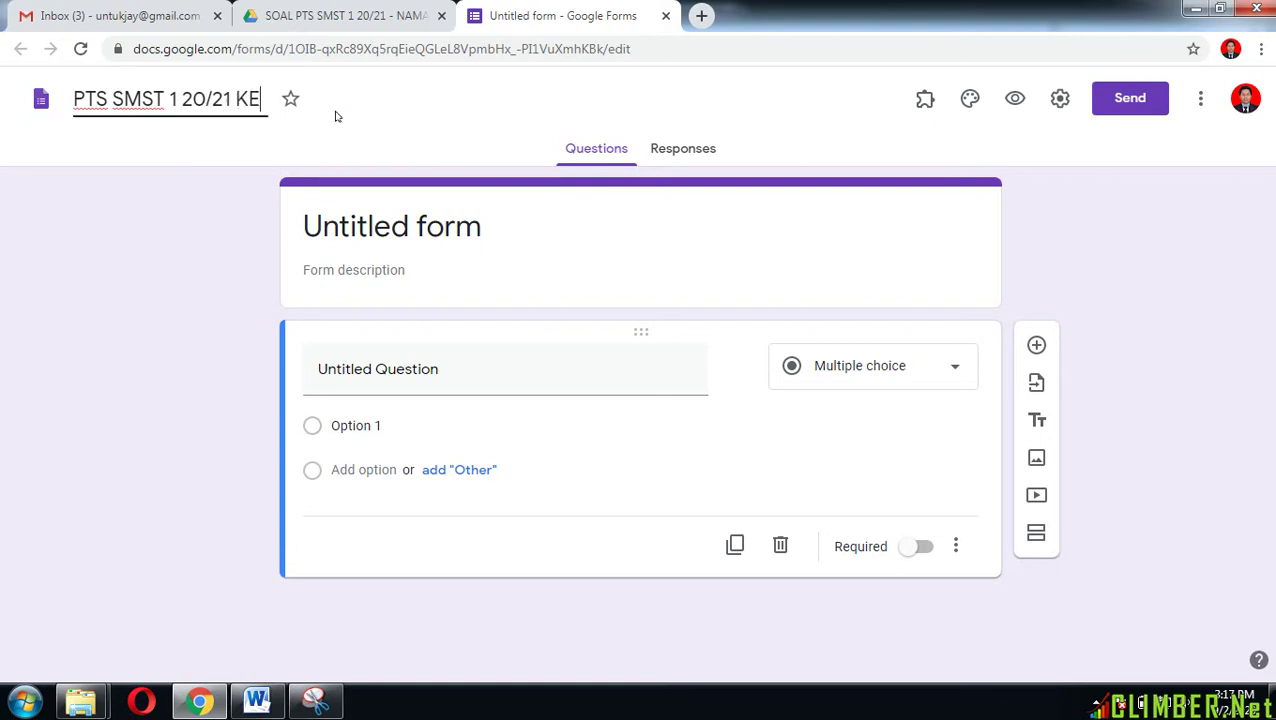
pyautogui.write('LAS')
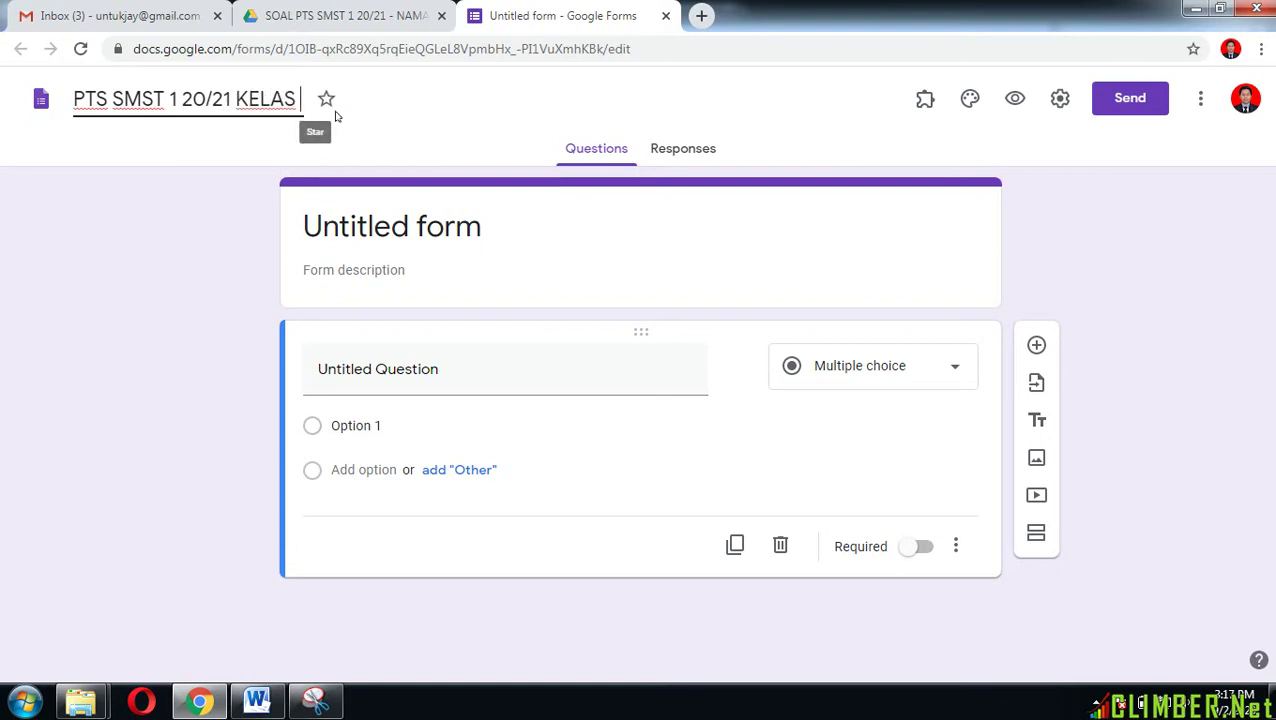
pyautogui.write(' 10 -')
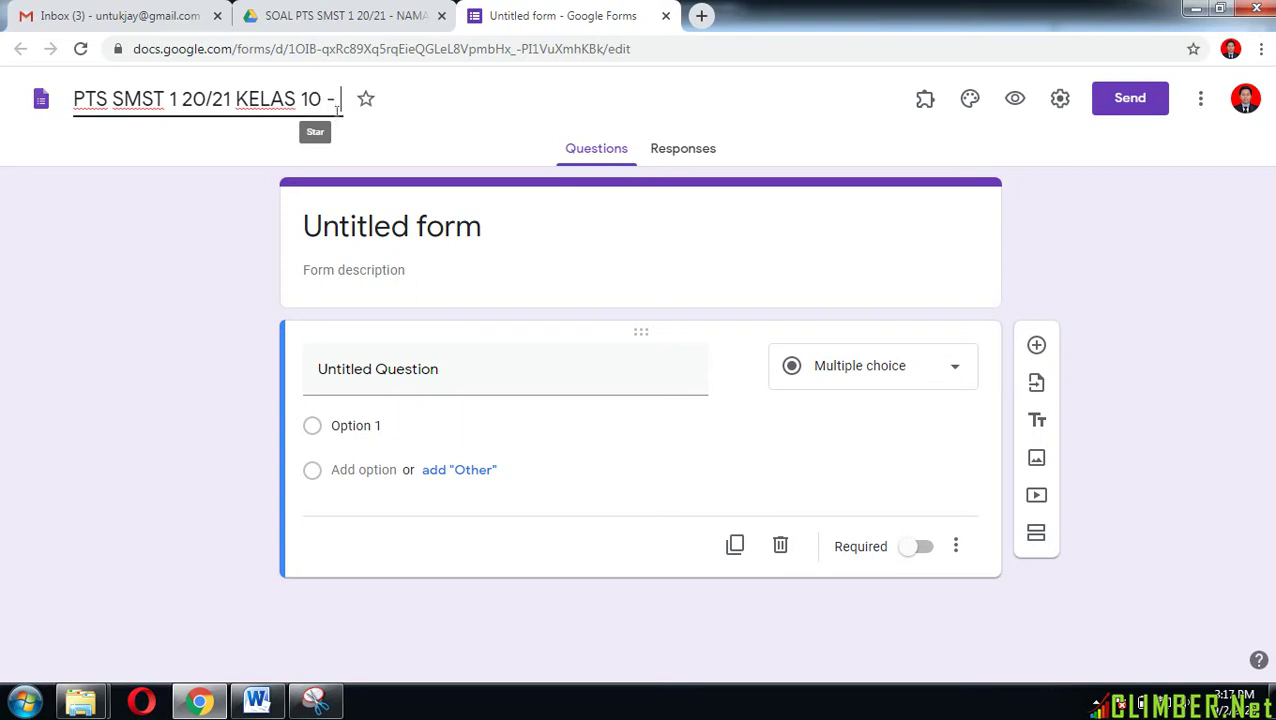
pyautogui.write(' NAMA MAPEL')
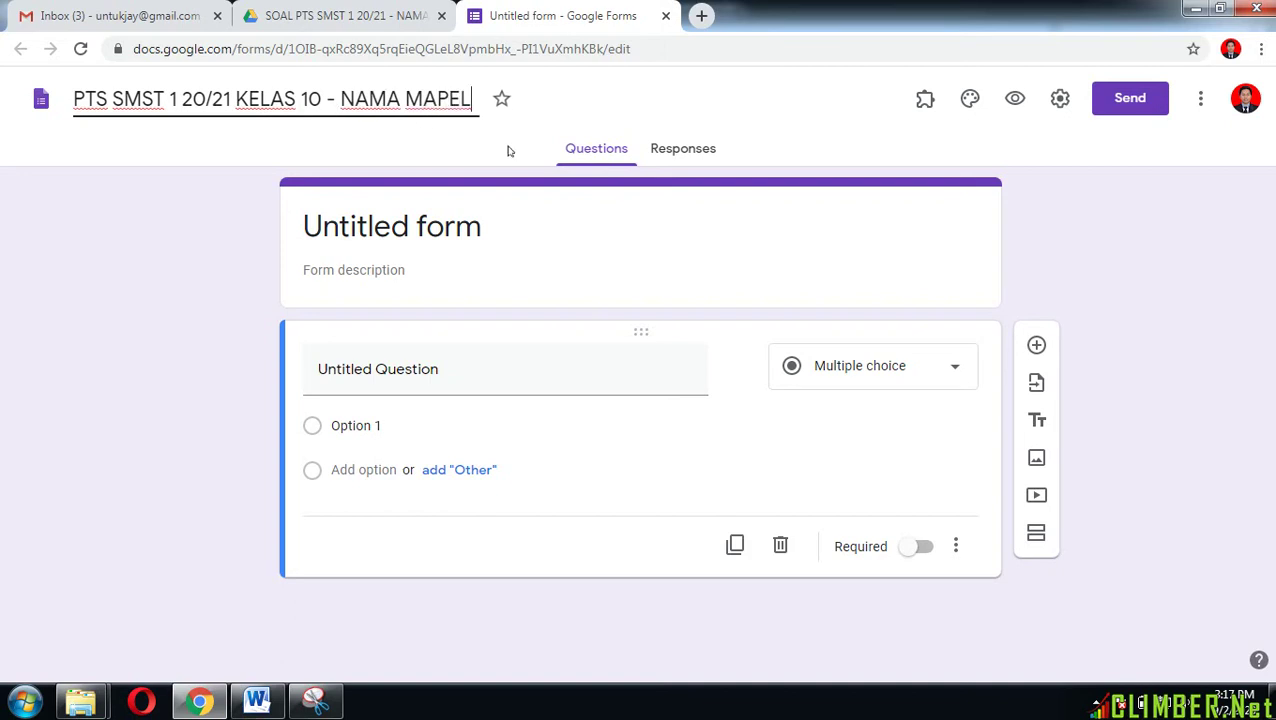
pyautogui.click(505, 232)
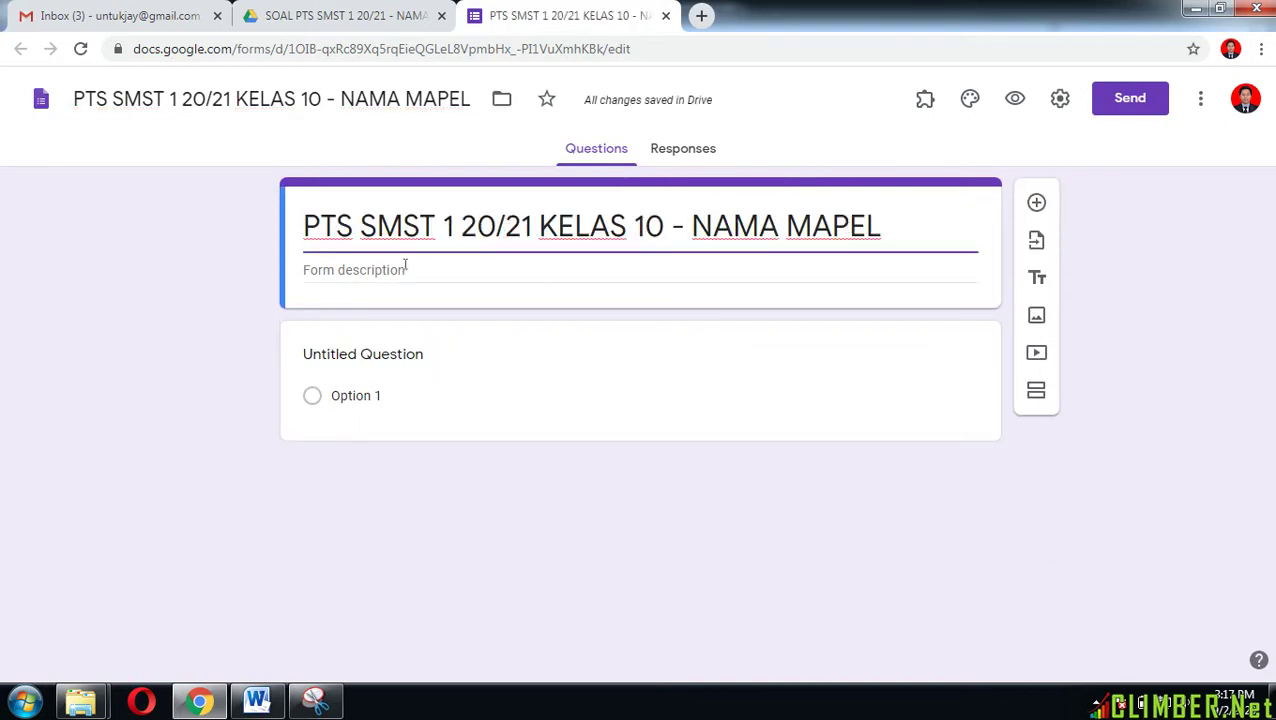
# Step: Enter the description 'SILAKAN LENGKAPI/ISI BIODATA ANDA DENGAN BENAR DAN LENGKAP'
pyautogui.click(405, 270)
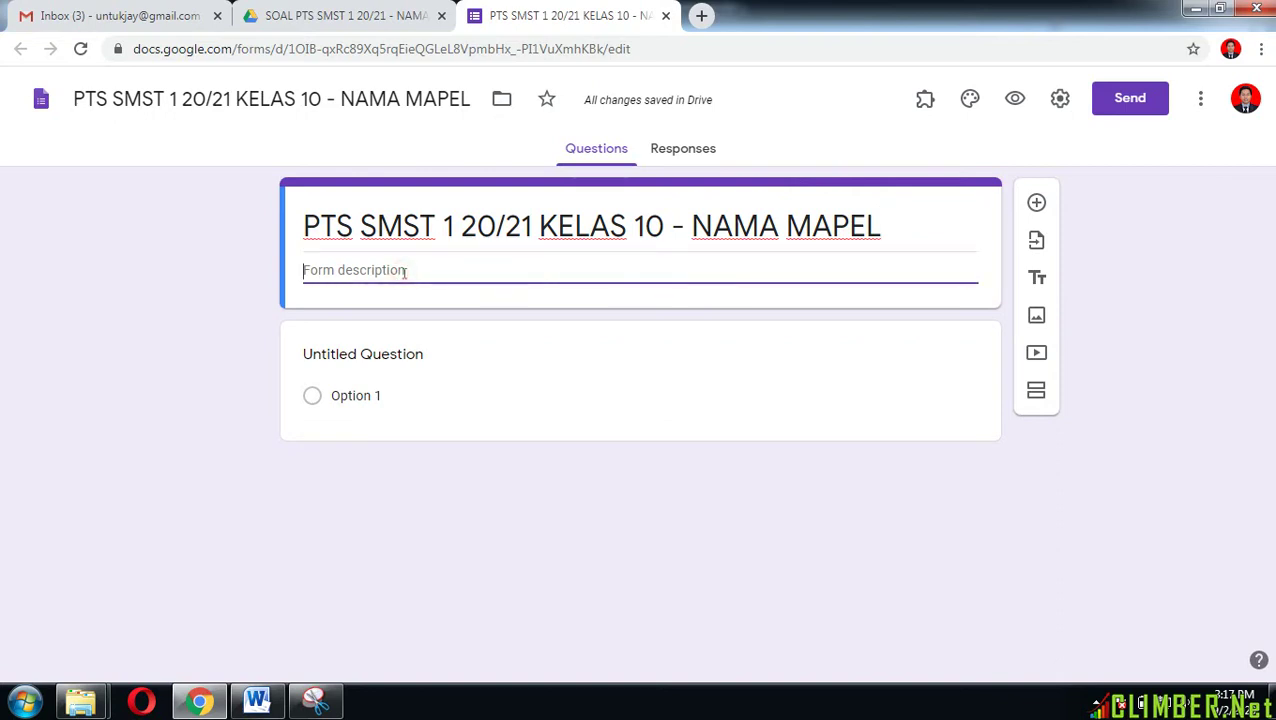
pyautogui.write('SILAKAN LE')
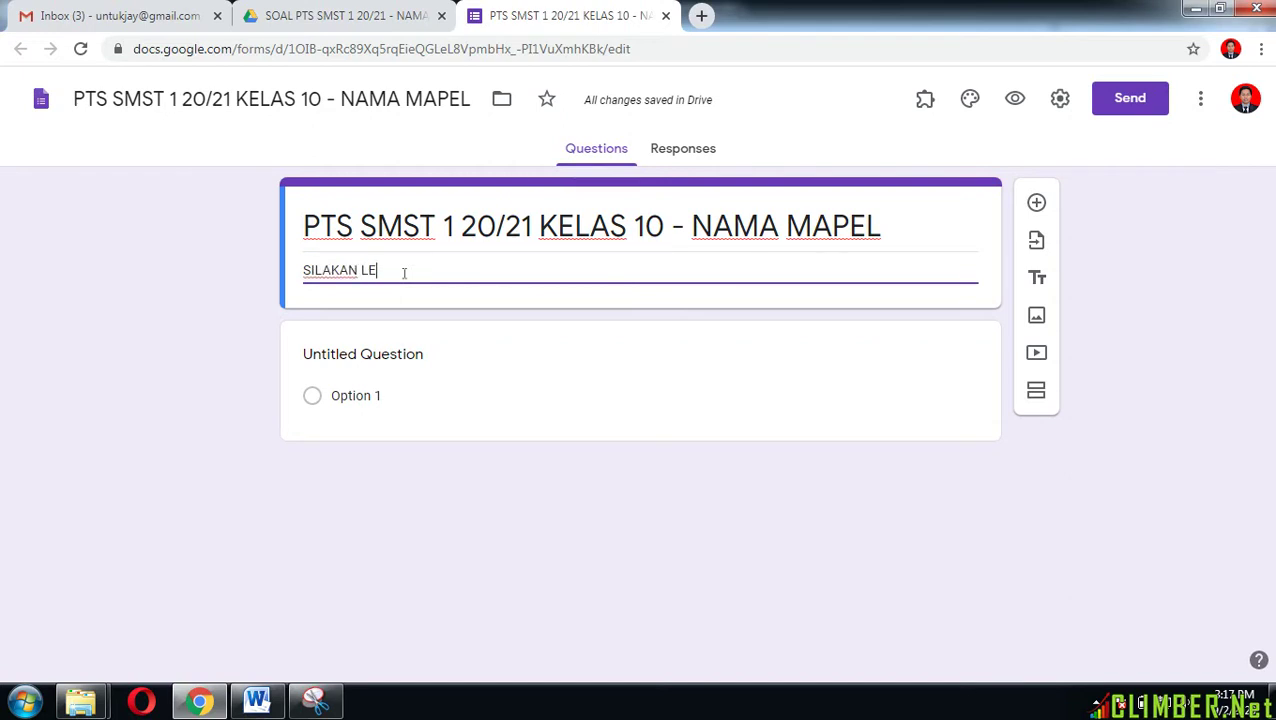
pyautogui.write('NGKAPI/')
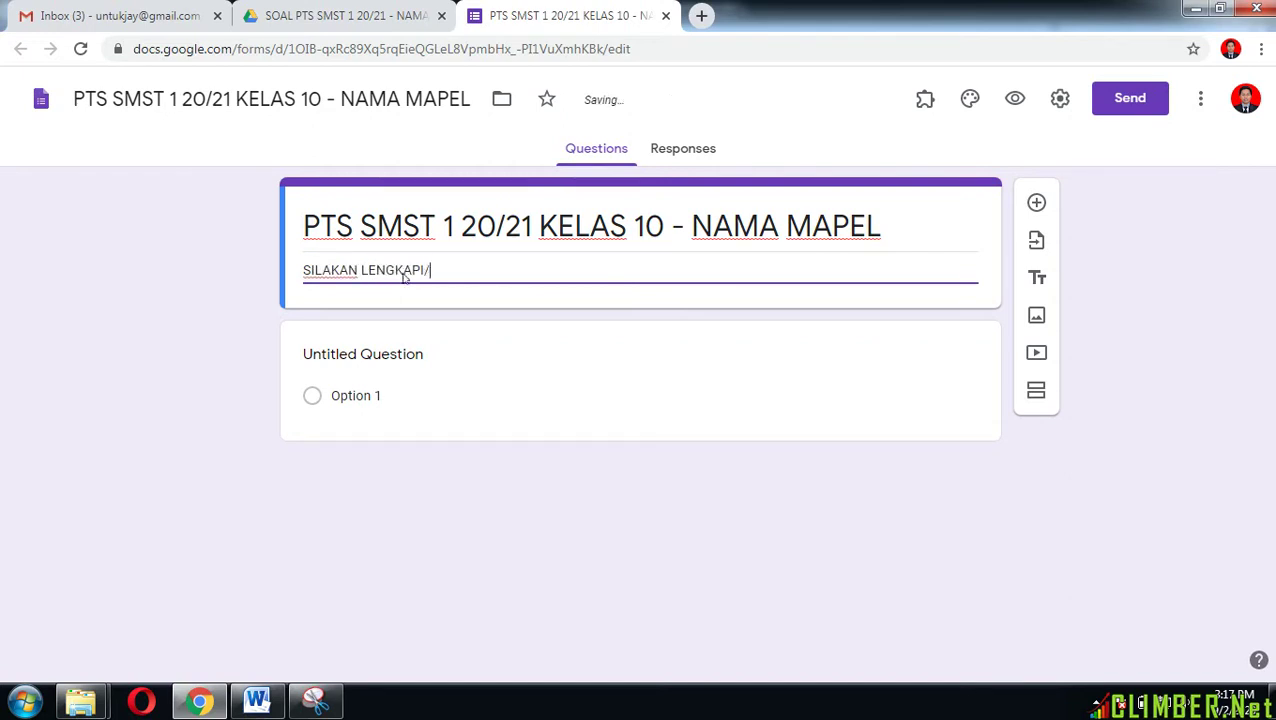
pyautogui.write('ISI BIODA')
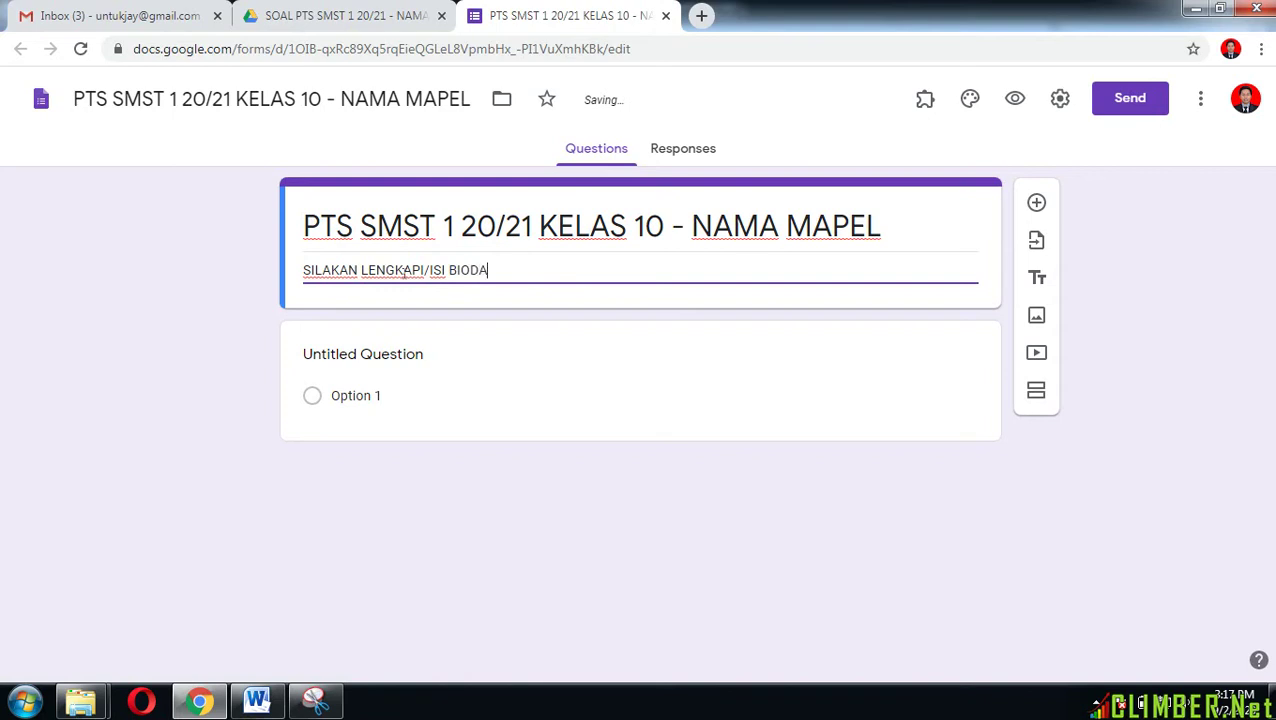
pyautogui.write('TA ANDA DENGAN BENAR DAN')
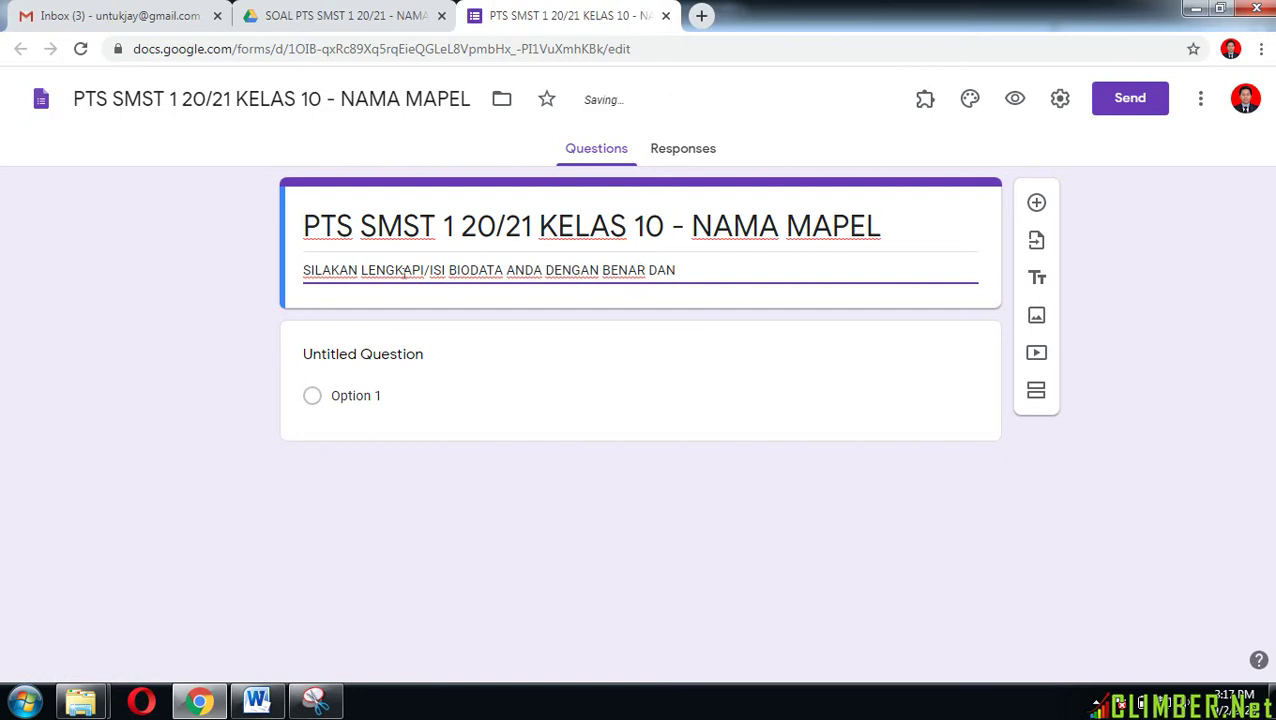
pyautogui.write(' LENGKAP')
# Step: Title the first question 'NO URUT ABSENSI :', make it required, and add a question below
pyautogui.click(408, 355)
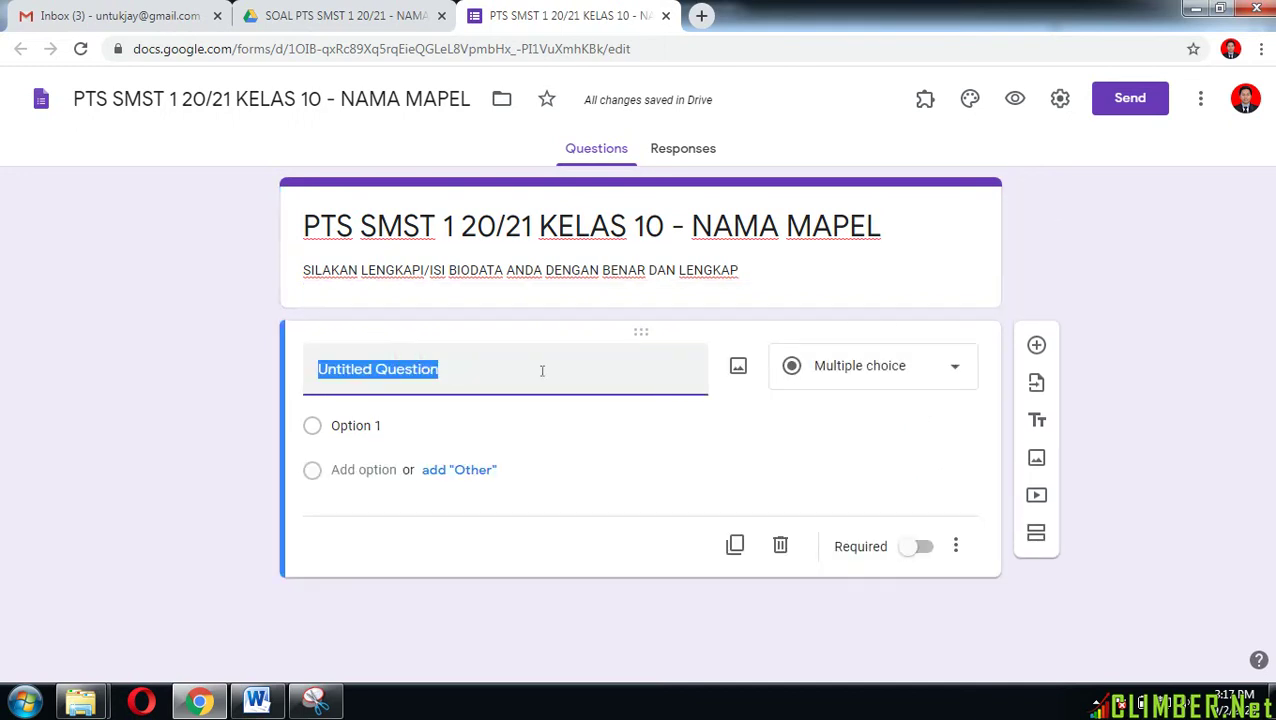
pyautogui.write('NO ')
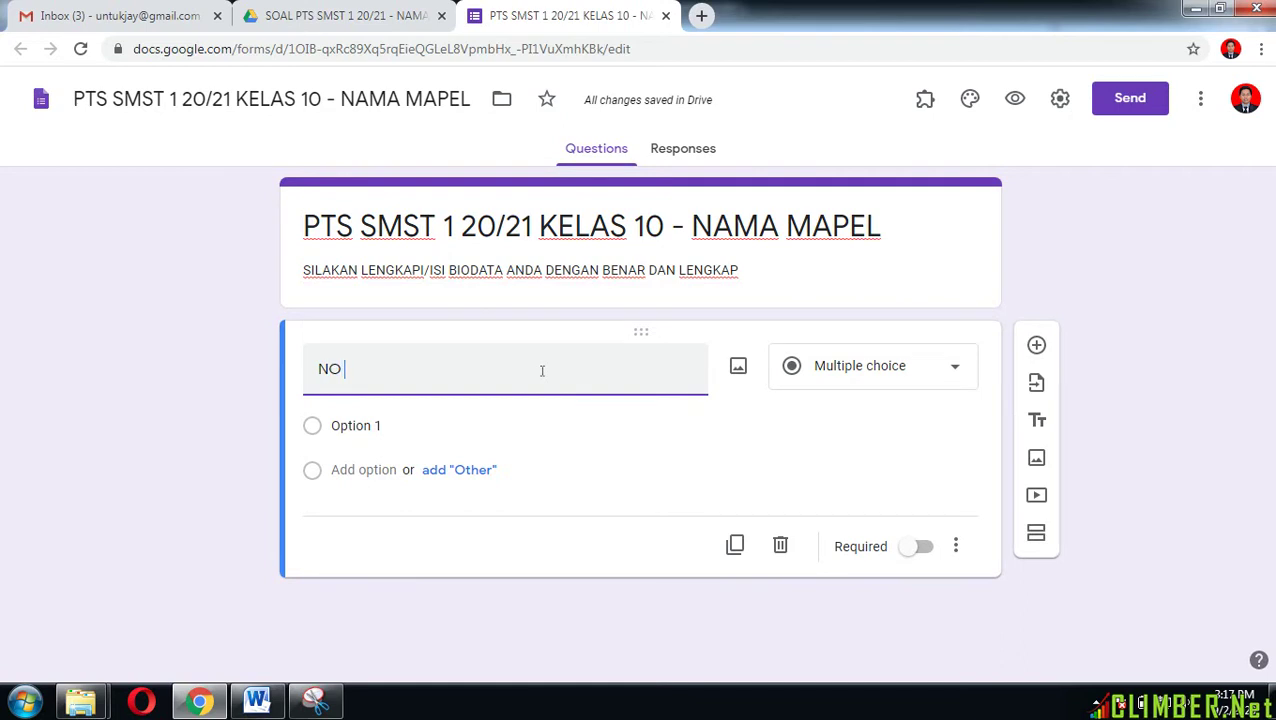
pyautogui.write('URUT ABSENSI')
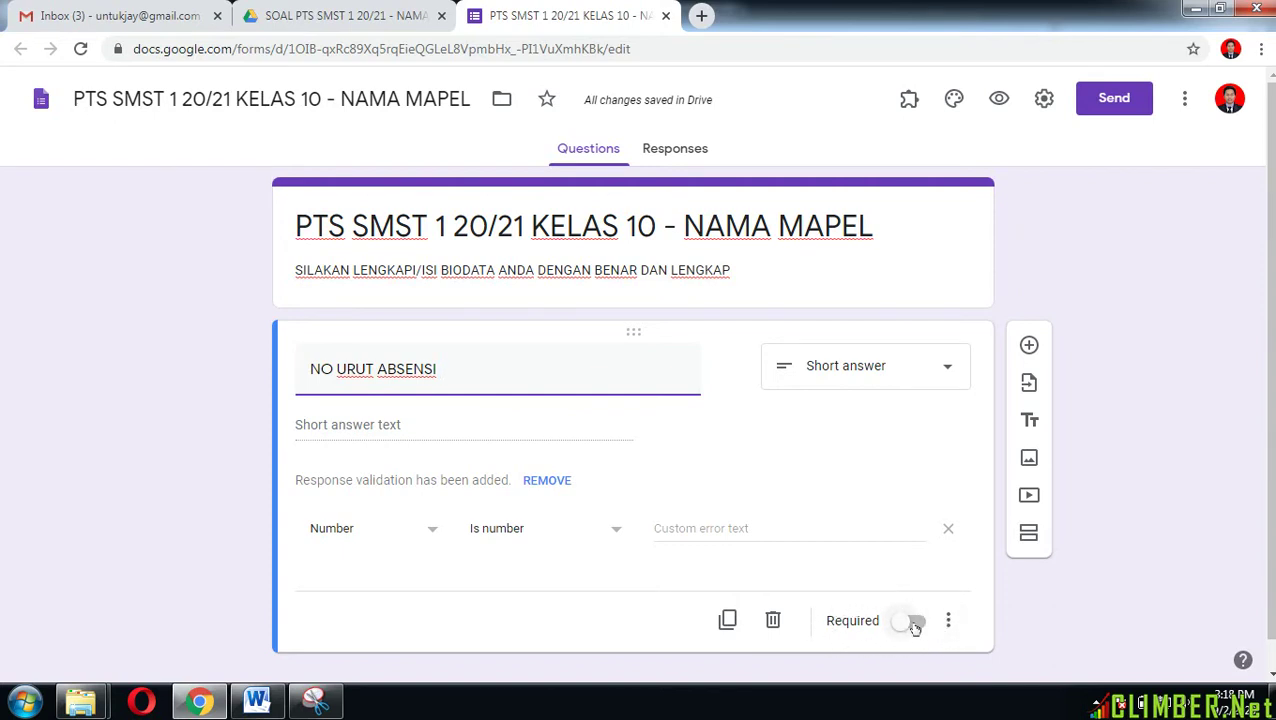
pyautogui.click(915, 625)
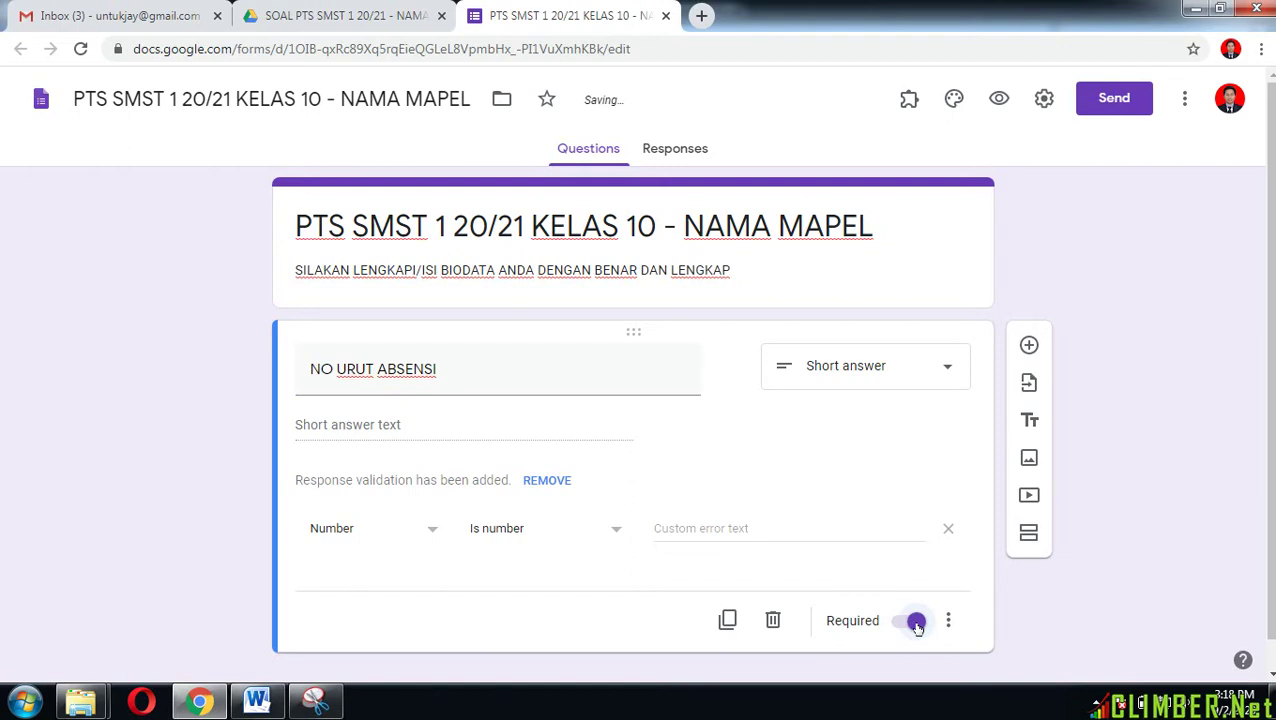
pyautogui.click(522, 370)
pyautogui.click(527, 372)
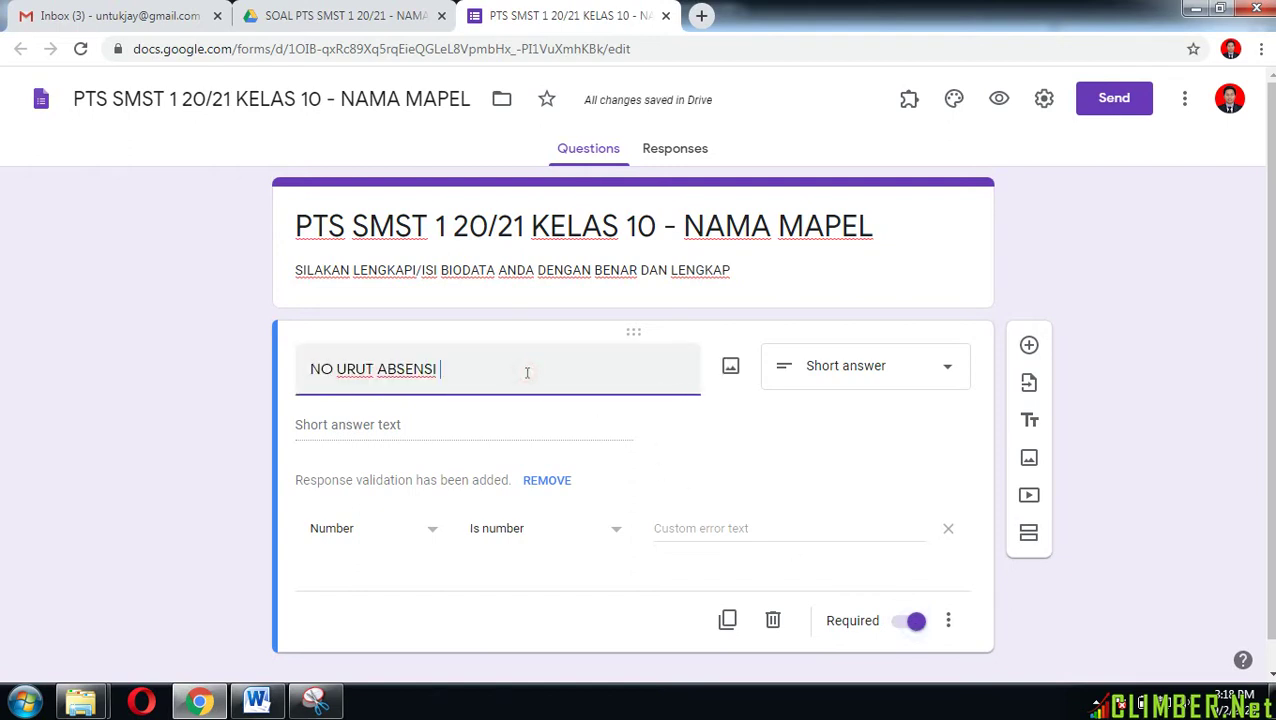
pyautogui.click(1029, 345)
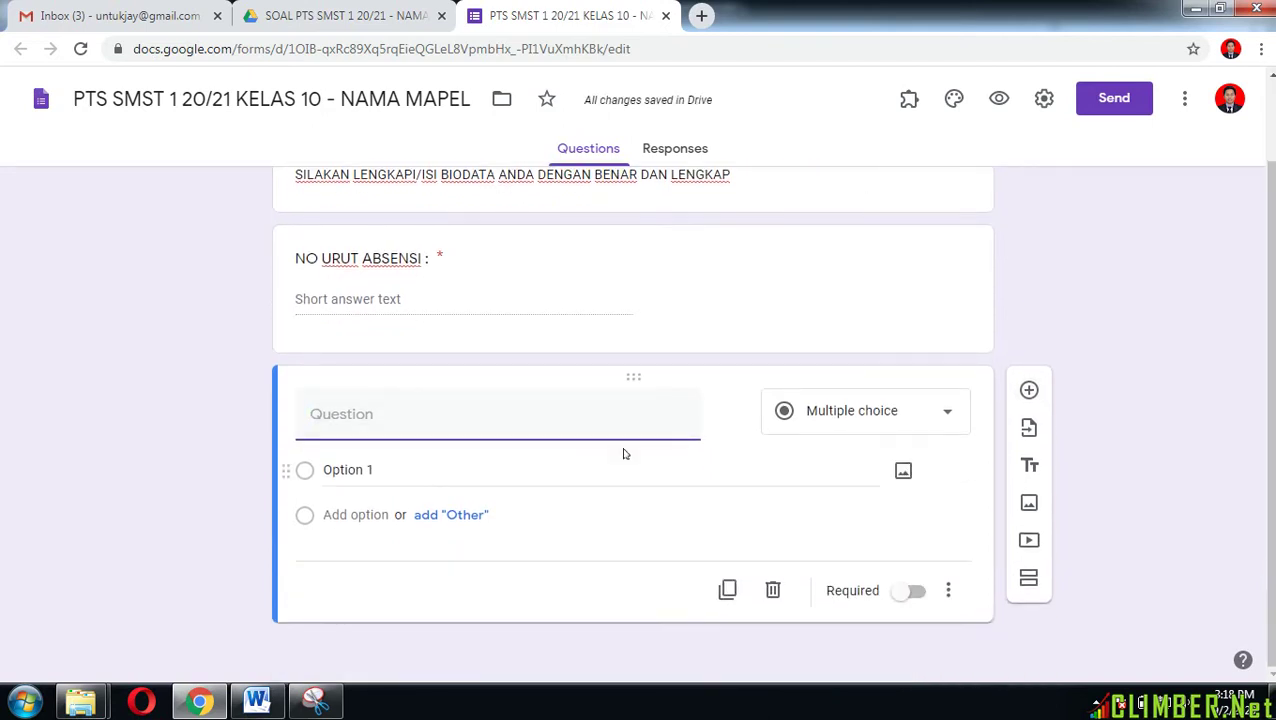
# Step: Title the next question 'NAMA LENGKAP SESUAI ABSENSI :', make it required, and add another question
pyautogui.write('NAMA LENGKAP SESUA')
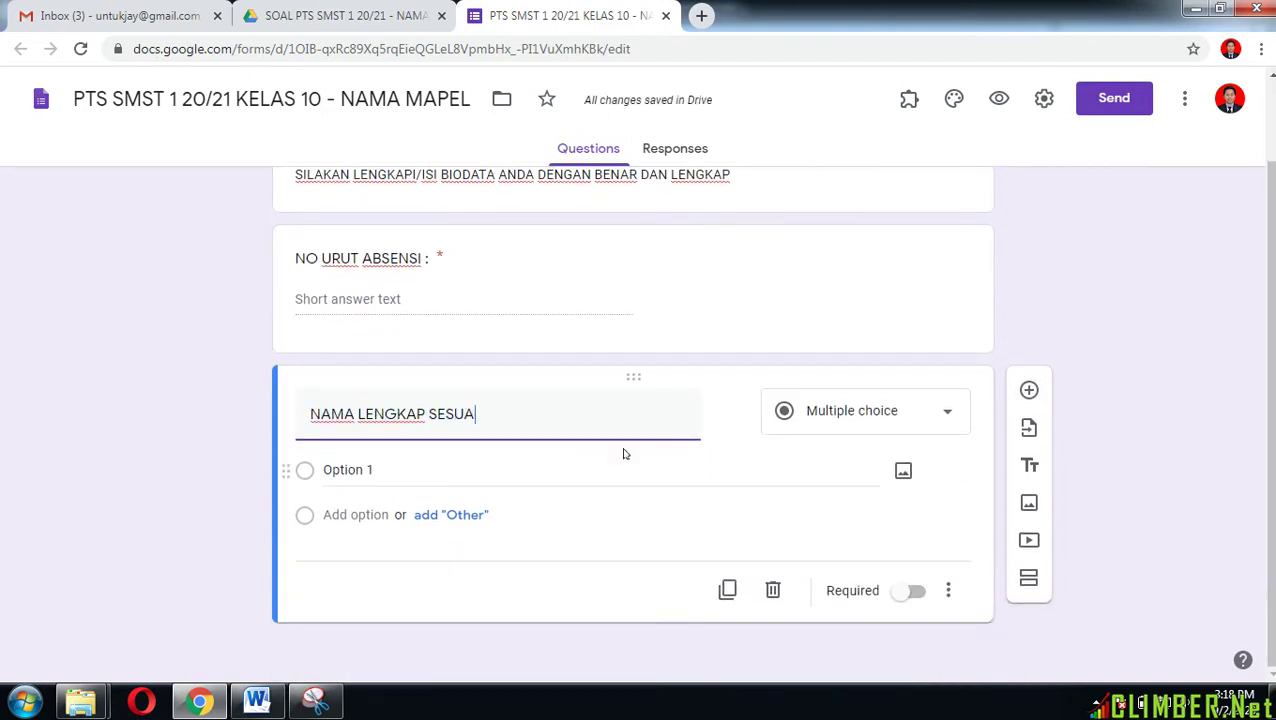
pyautogui.write('I ABSENSI :')
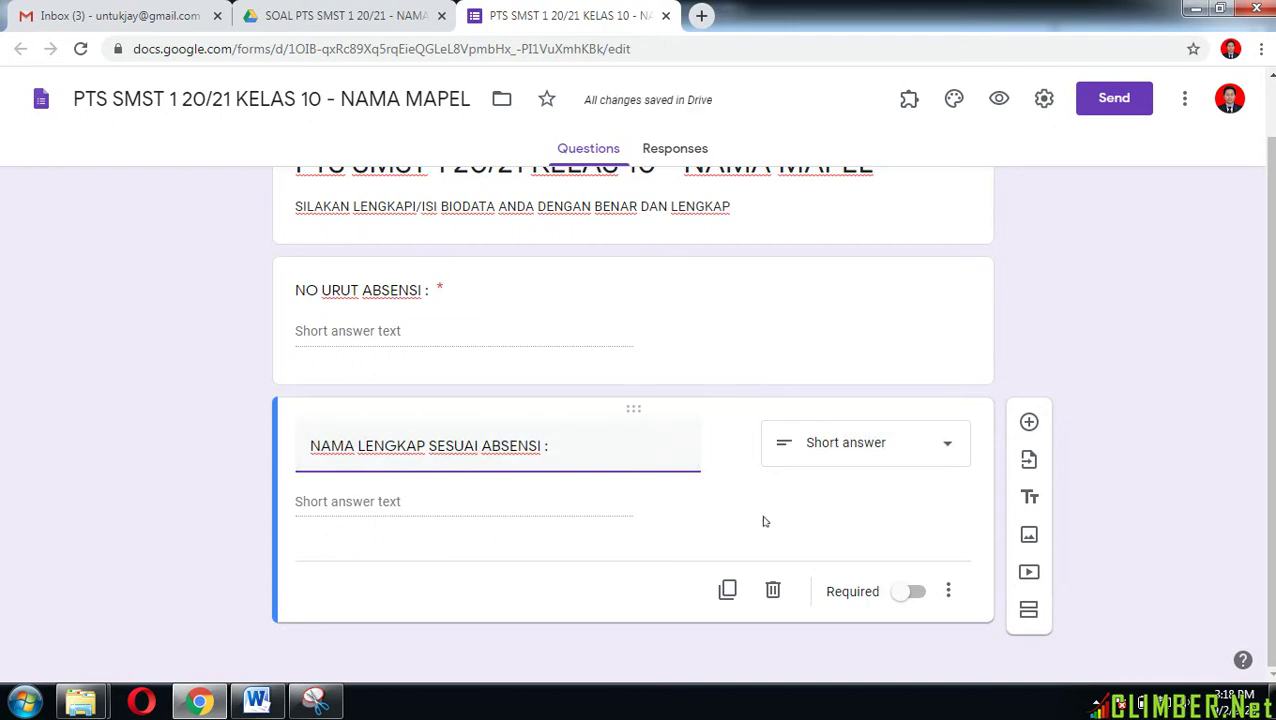
pyautogui.click(914, 592)
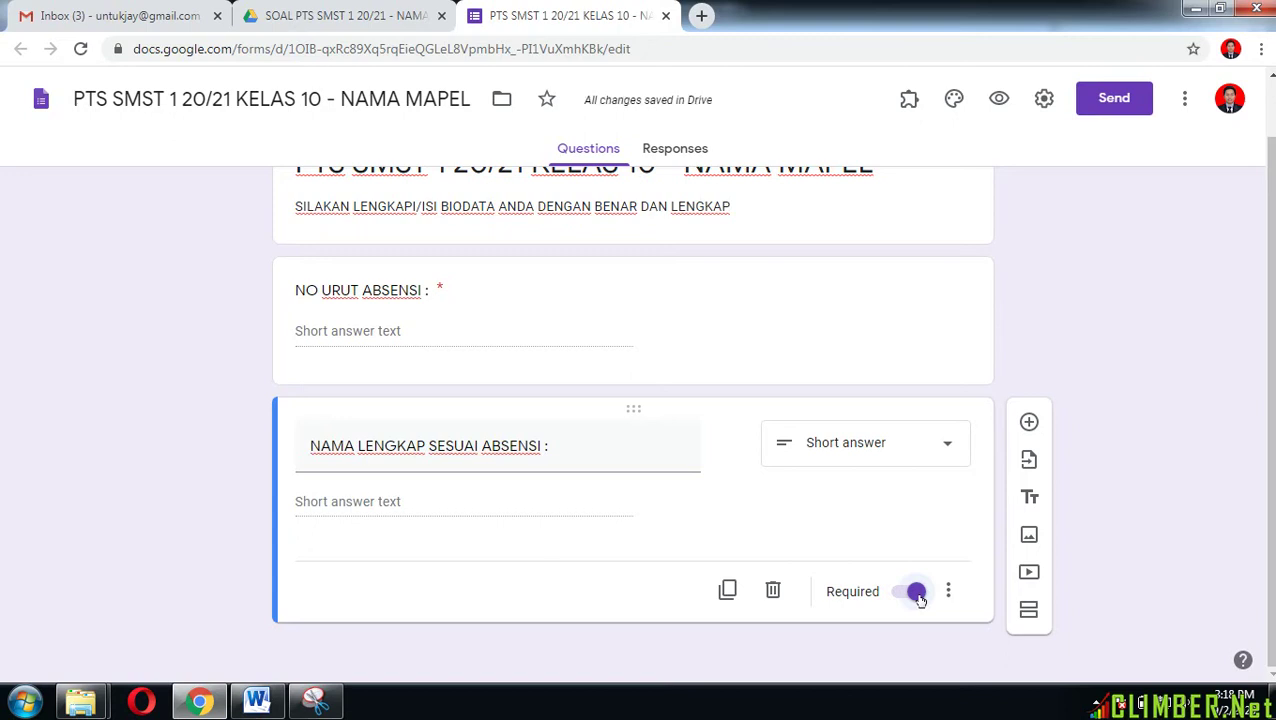
pyautogui.click(1028, 424)
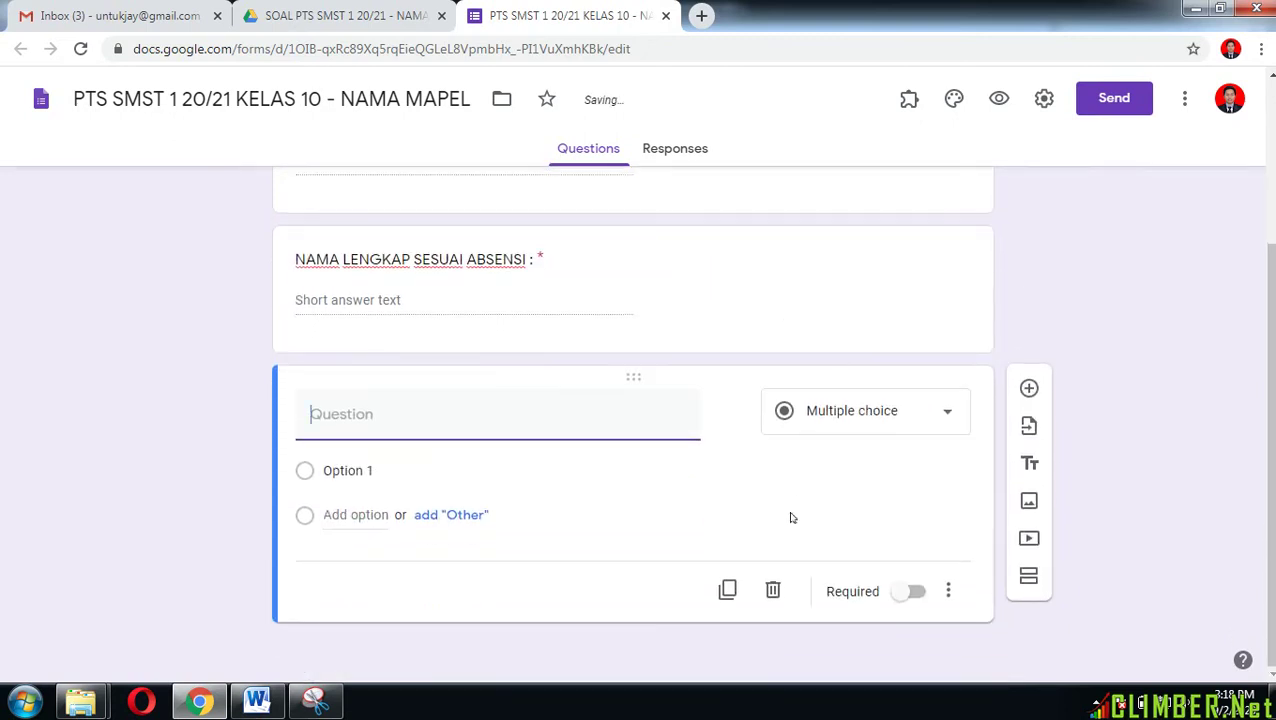
# Step: Title the question 'KELAS :' and add the options X MIPA 1 through X MIPA 6
pyautogui.write('KELAS :')
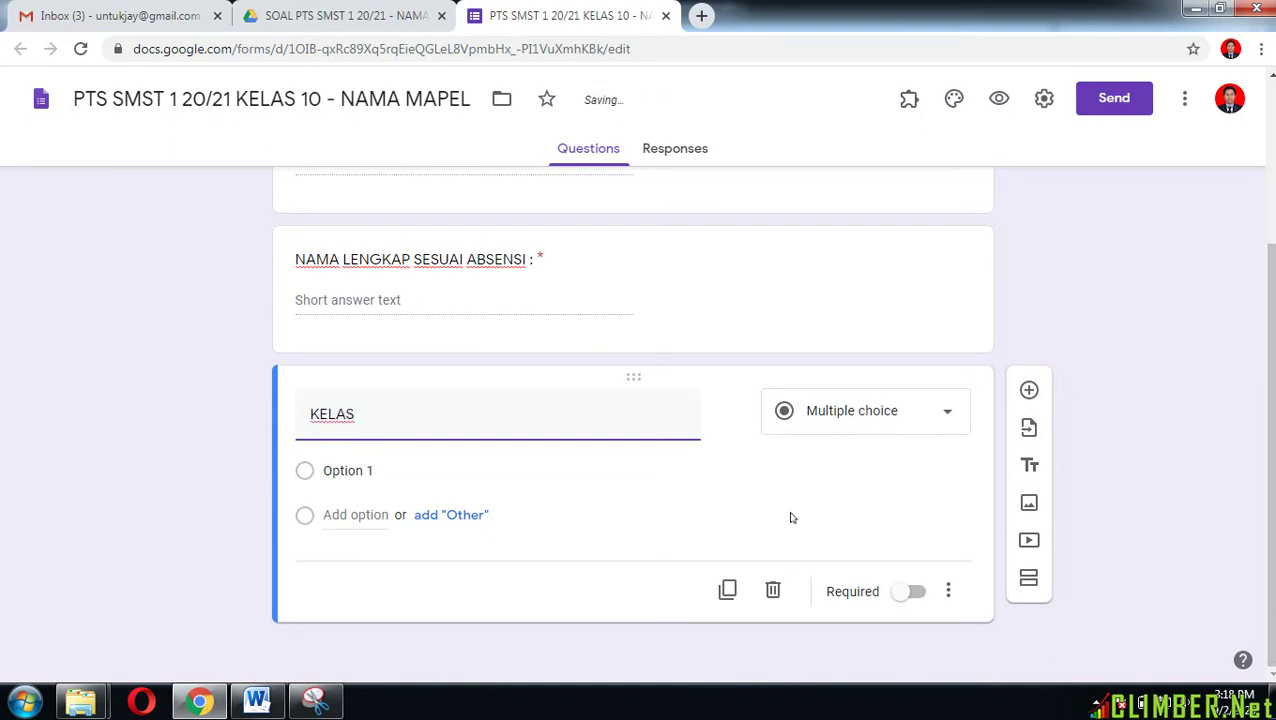
pyautogui.click(356, 466)
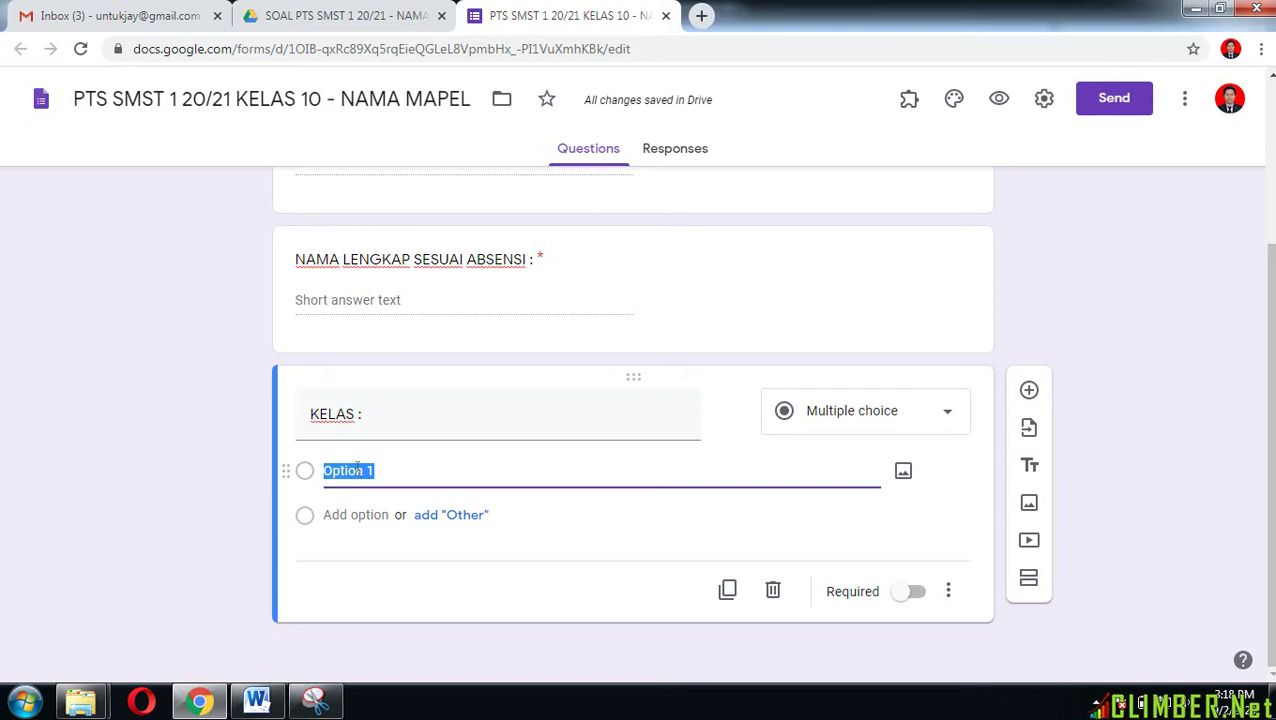
pyautogui.write('x MIPA 1')
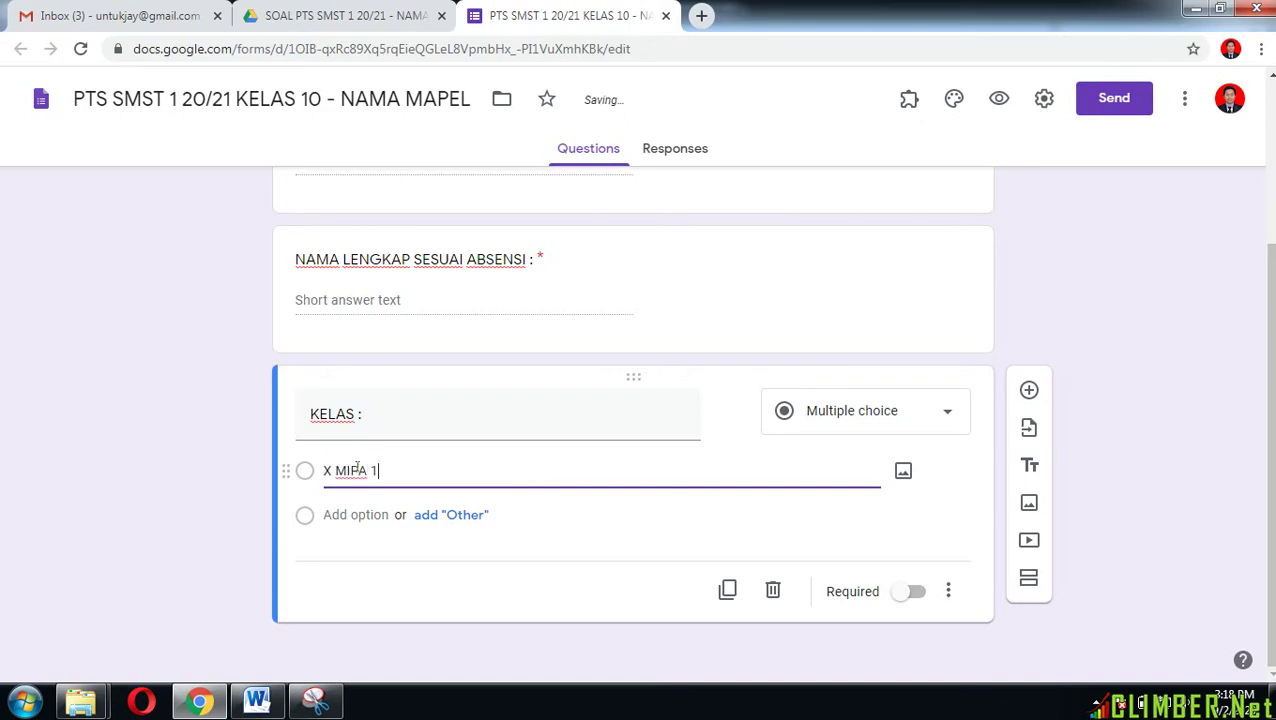
pyautogui.press('Return')
pyautogui.write('X ')
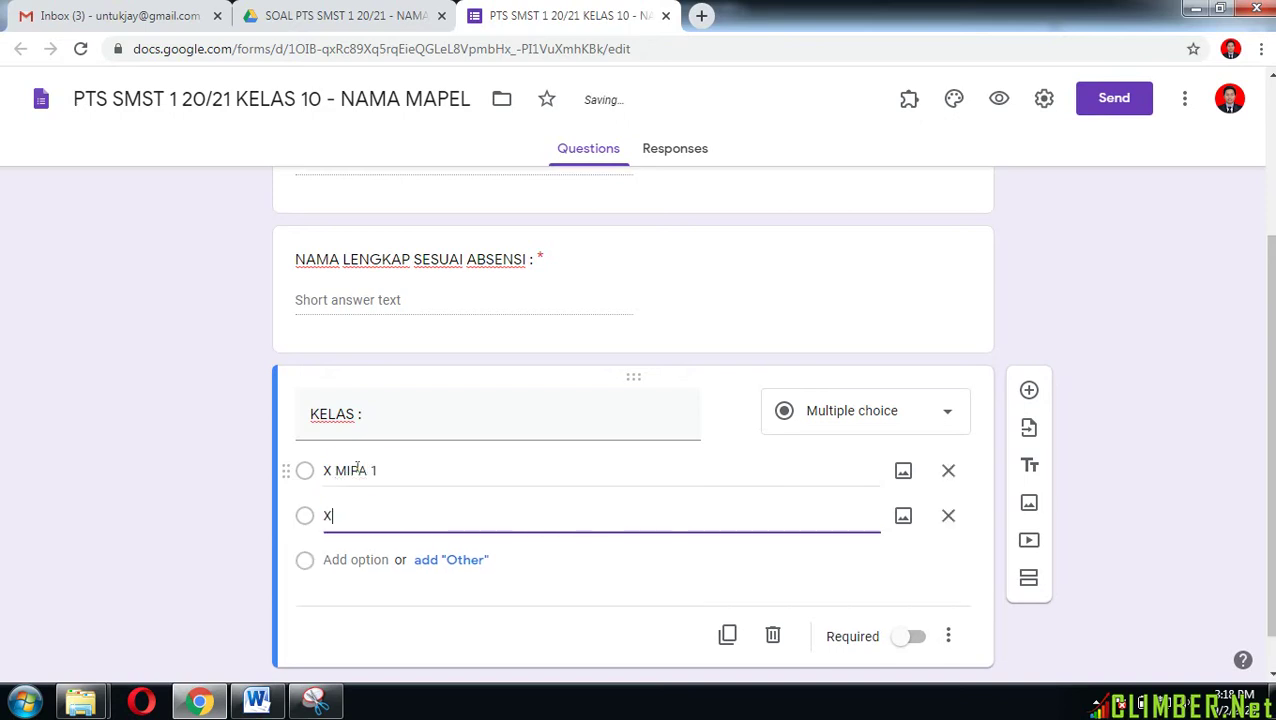
pyautogui.write('MIPA 2')
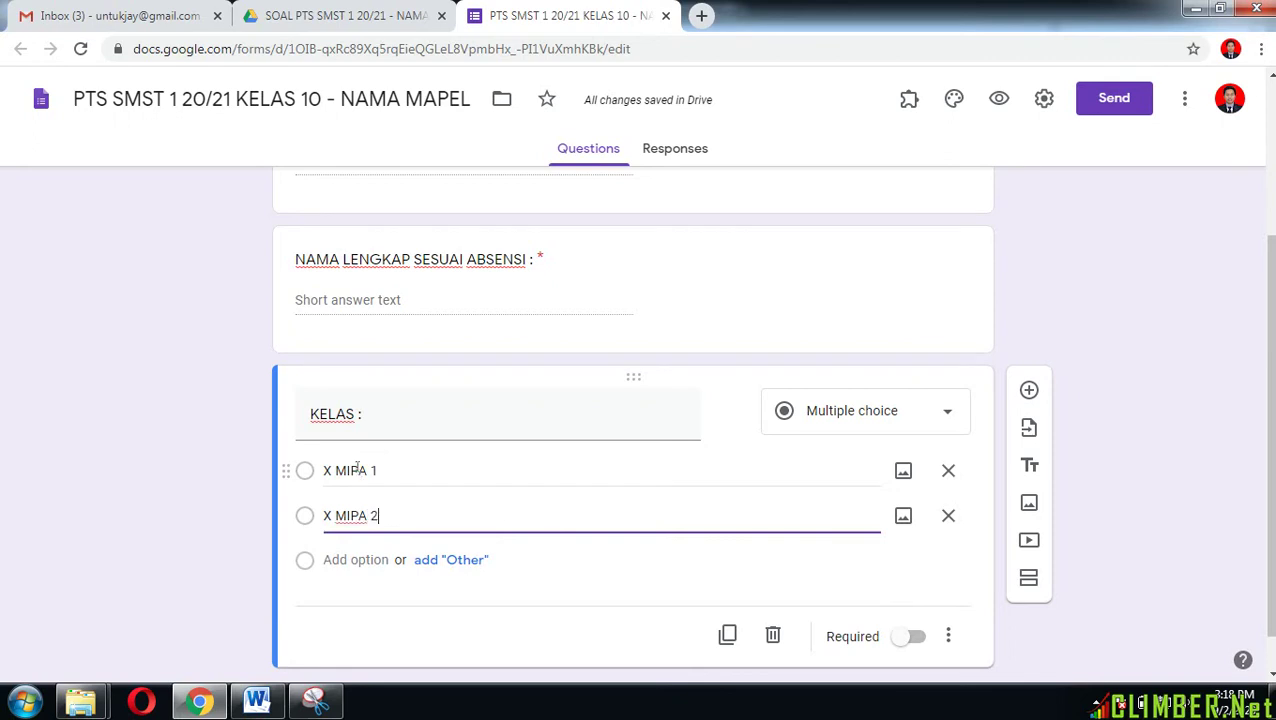
pyautogui.press('Return')
pyautogui.write('X M')
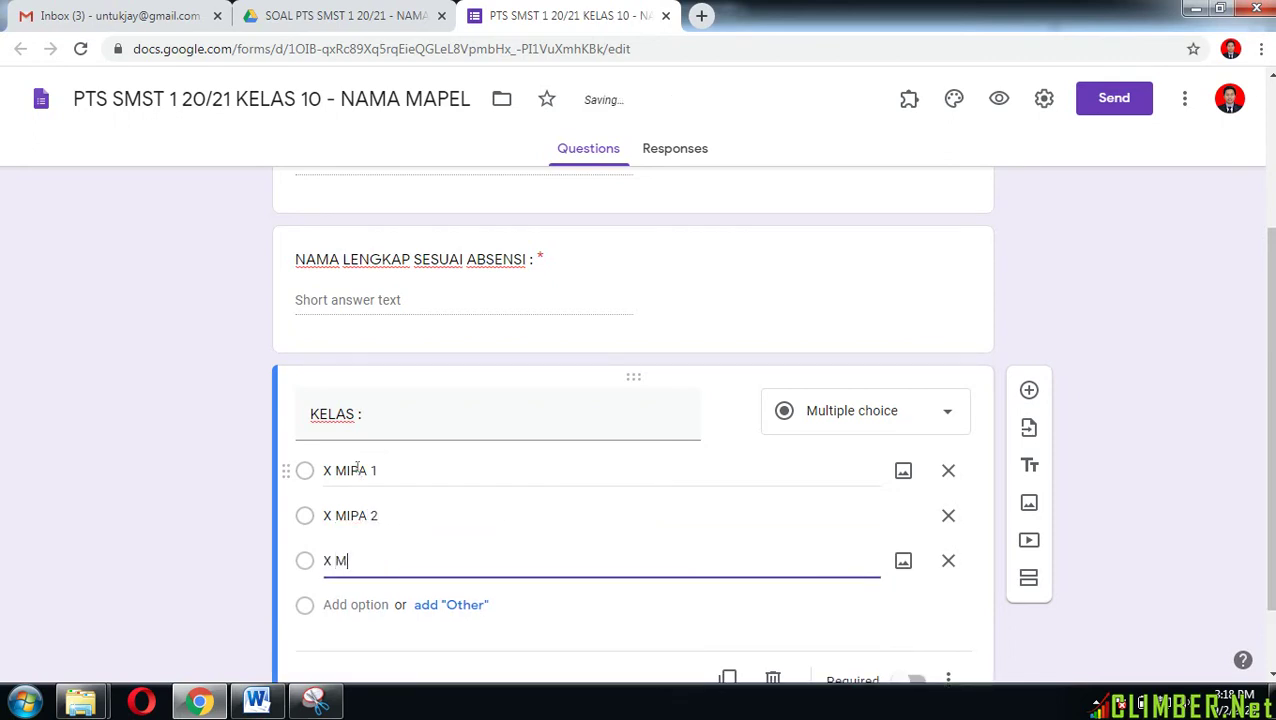
pyautogui.write('IPA 3')
pyautogui.press('Return')
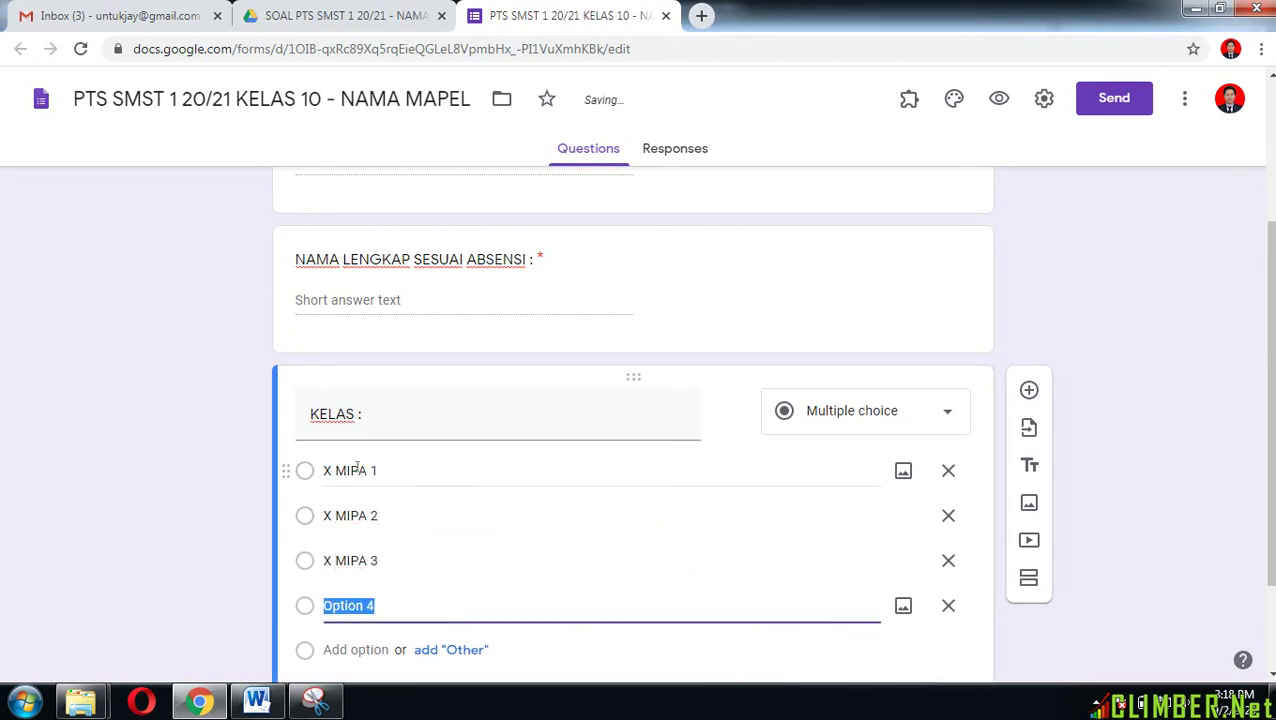
pyautogui.write('X MIPA')
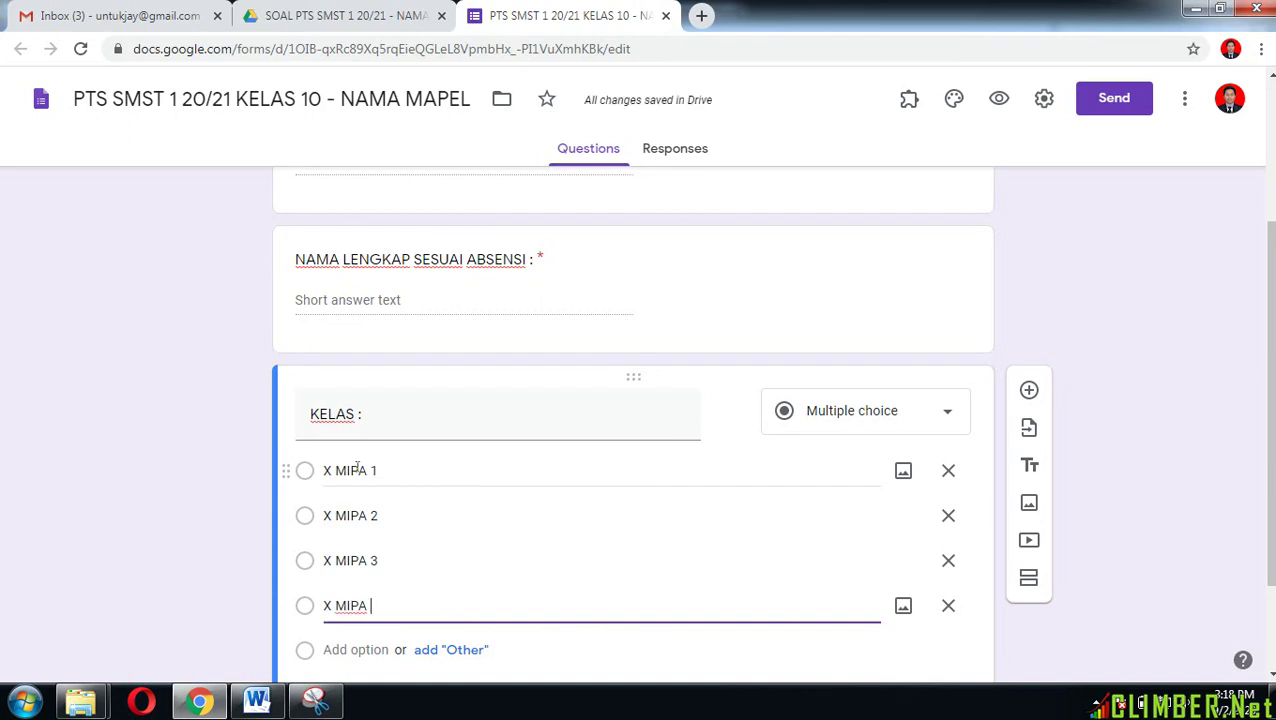
pyautogui.write(' 5 4')
pyautogui.press('Return')
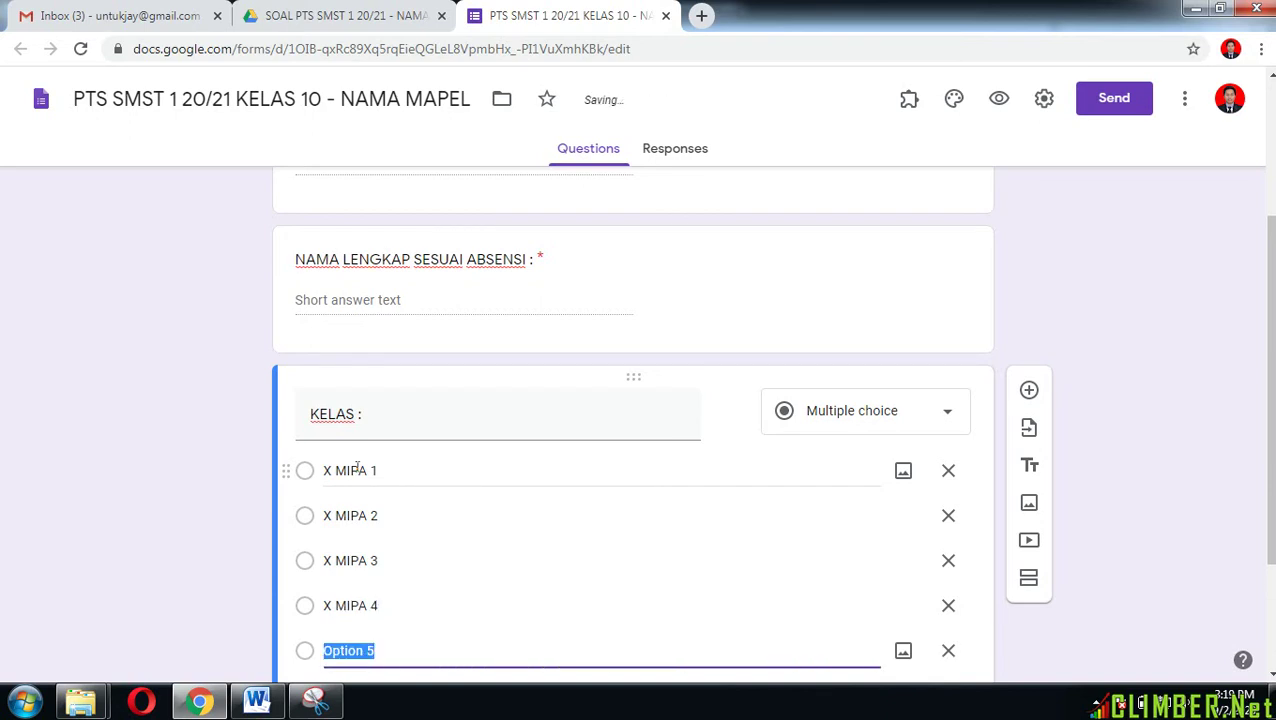
pyautogui.write('X MIPA 5')
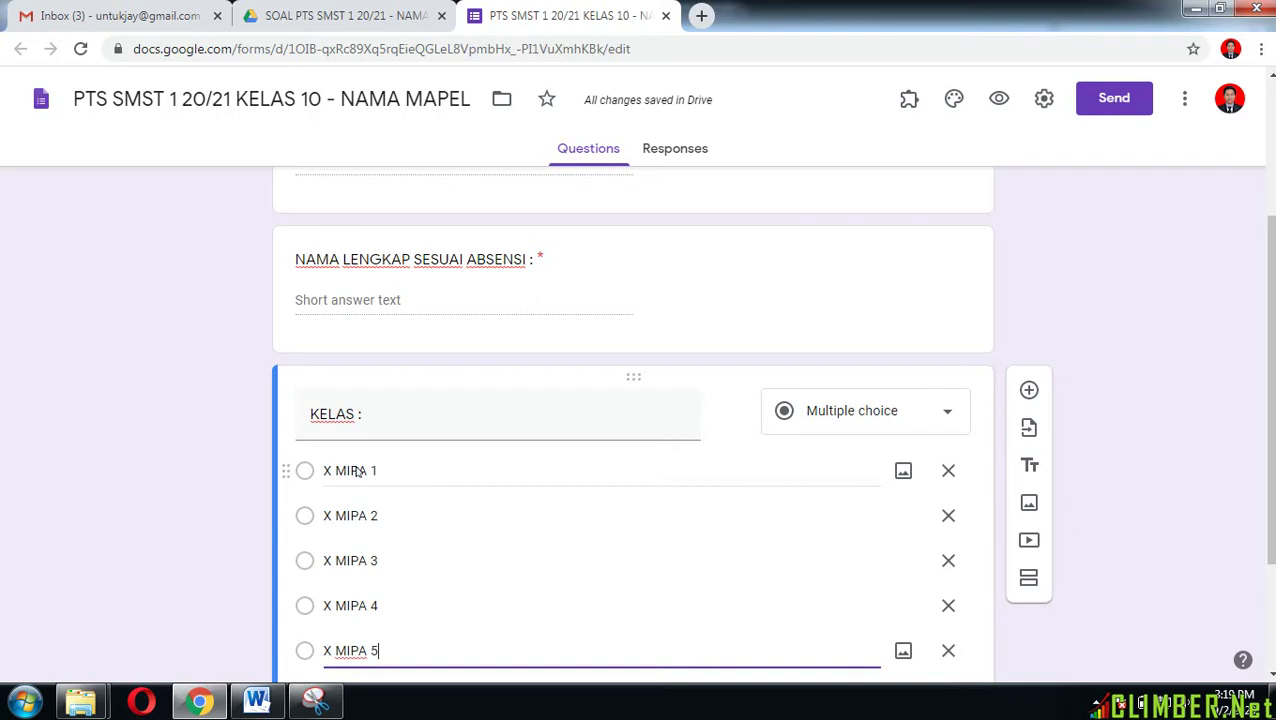
pyautogui.press('Return')
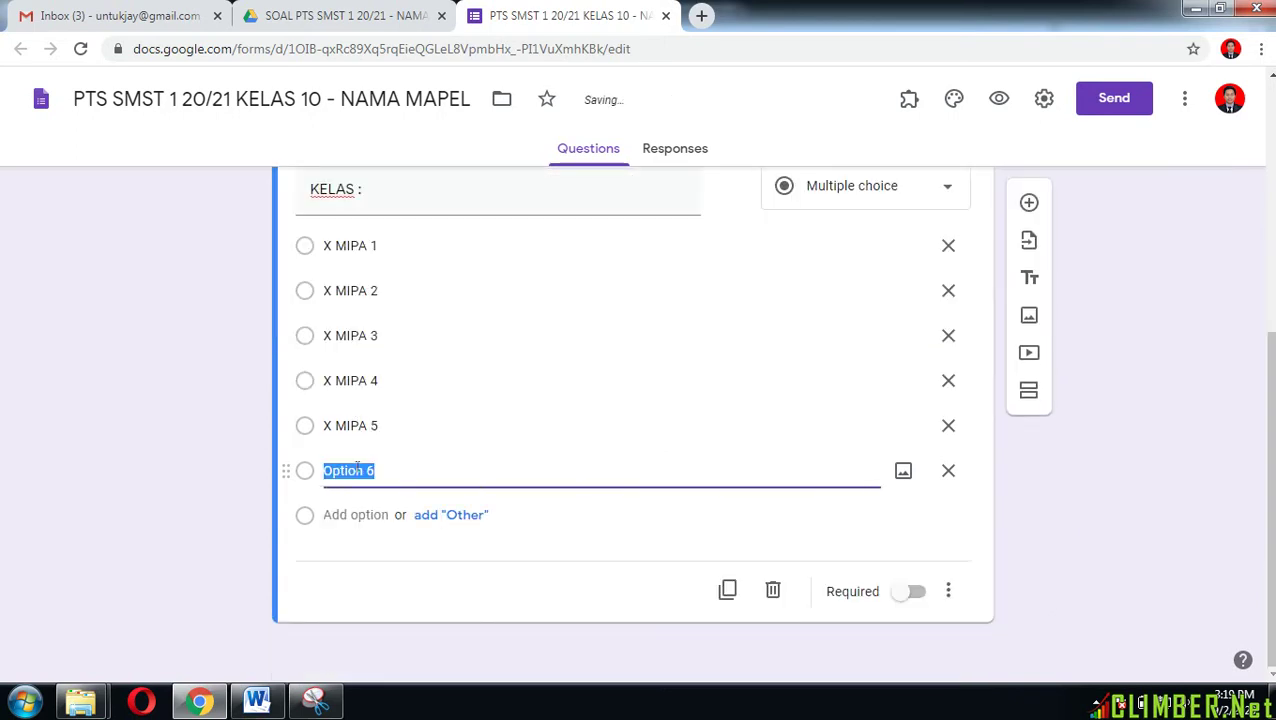
pyautogui.write('X MIPA 6')
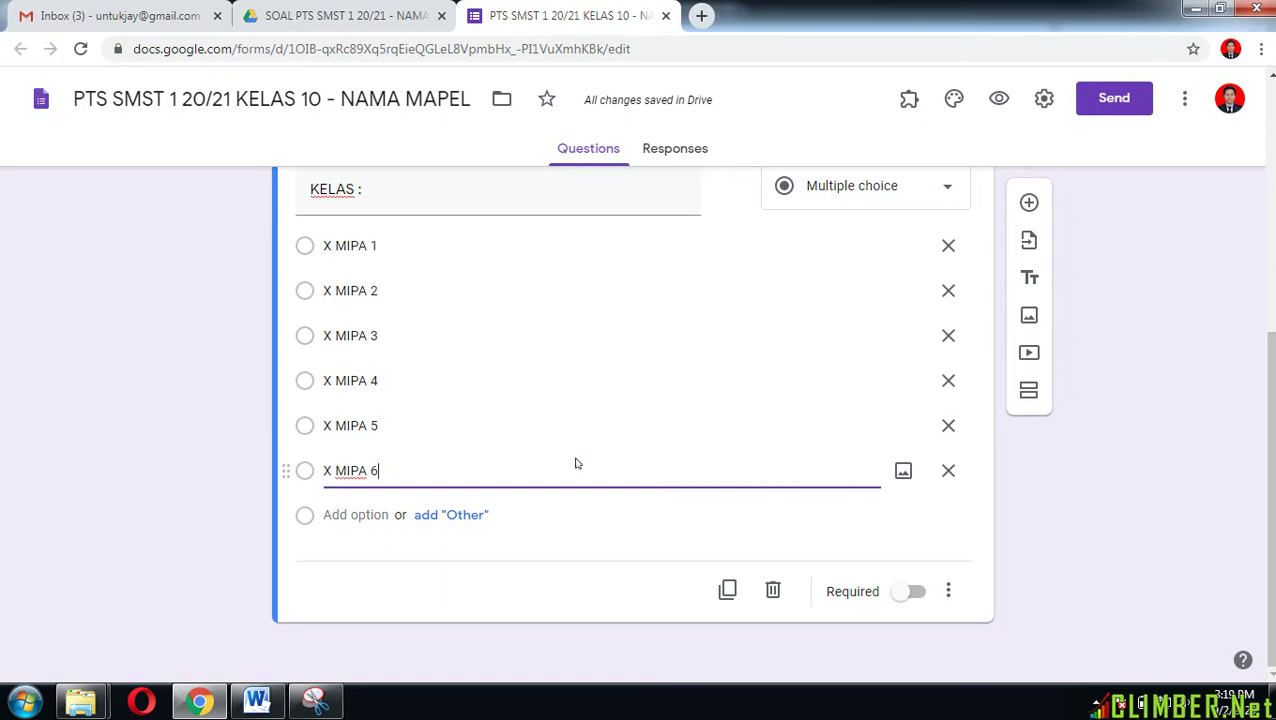
# Step: Make the KELAS question required
pyautogui.scroll(2, 712, 470)
pyautogui.scroll(-2, 712, 475)
pyautogui.click(914, 591)
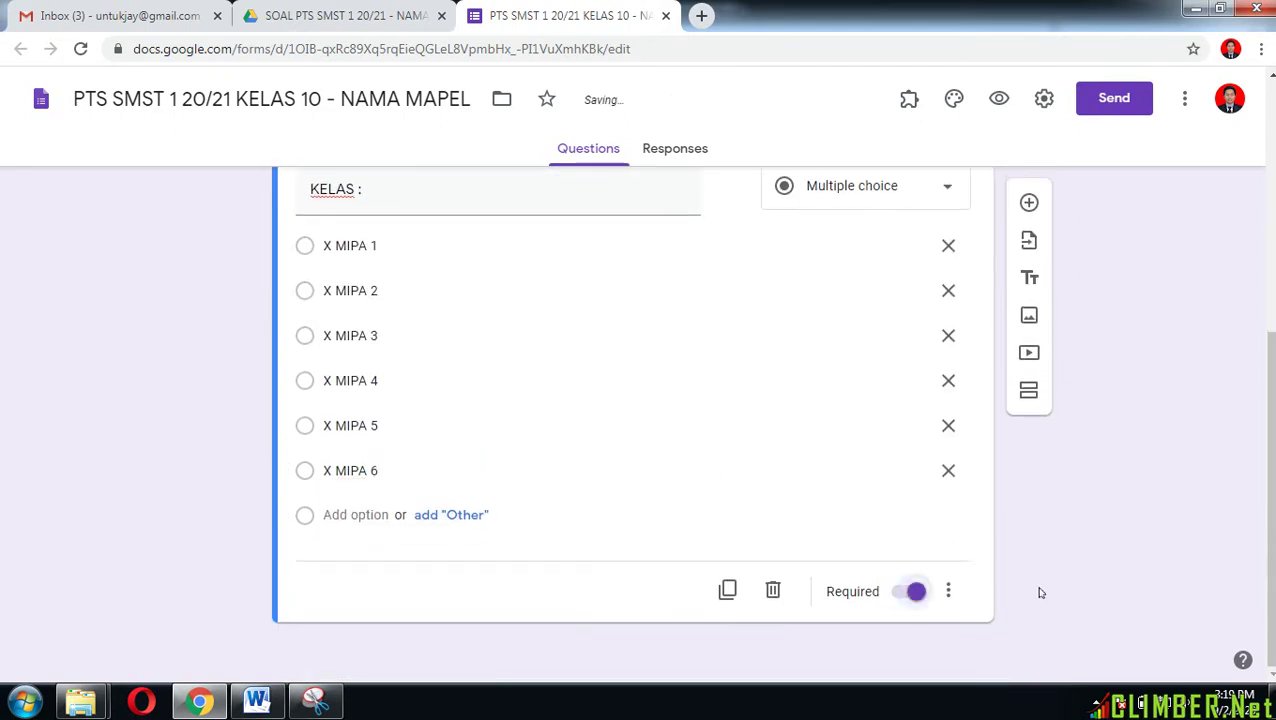
pyautogui.scroll(2, 1040, 592)
pyautogui.scroll(-2, 1043, 550)
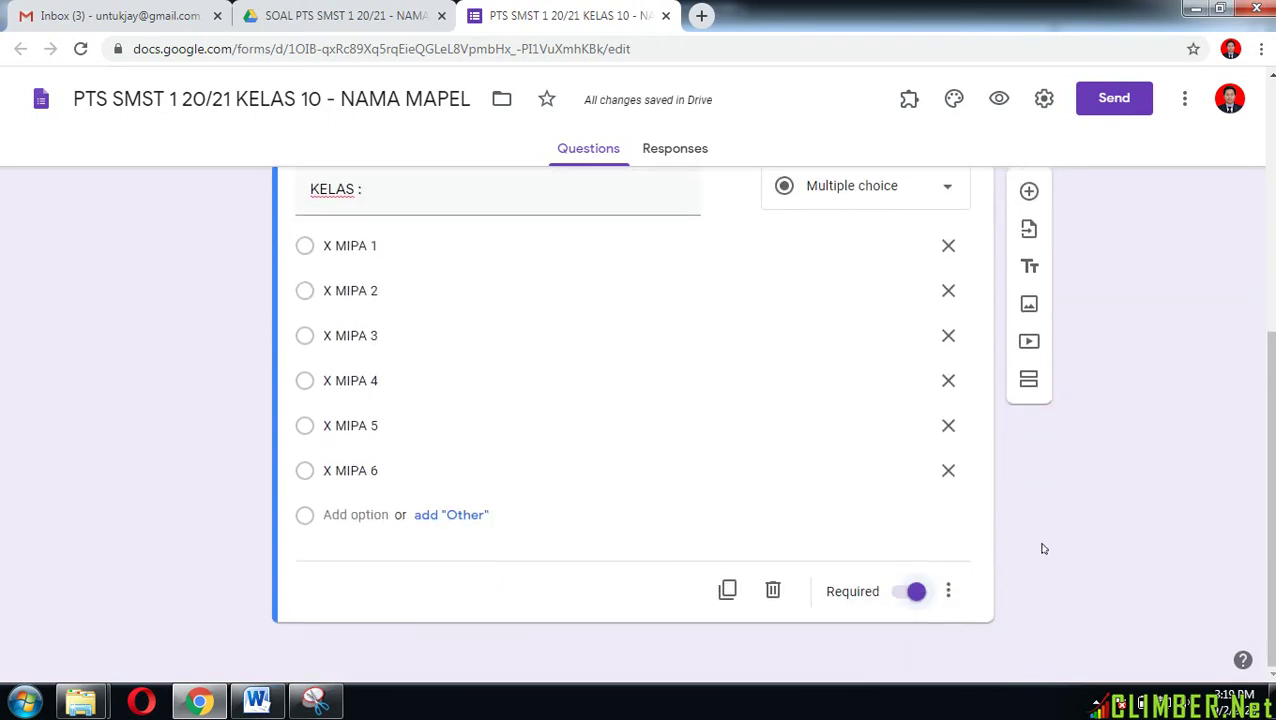
# Step: Add a short-answer question titled 'TOKEN :' below KELAS
pyautogui.click(1030, 203)
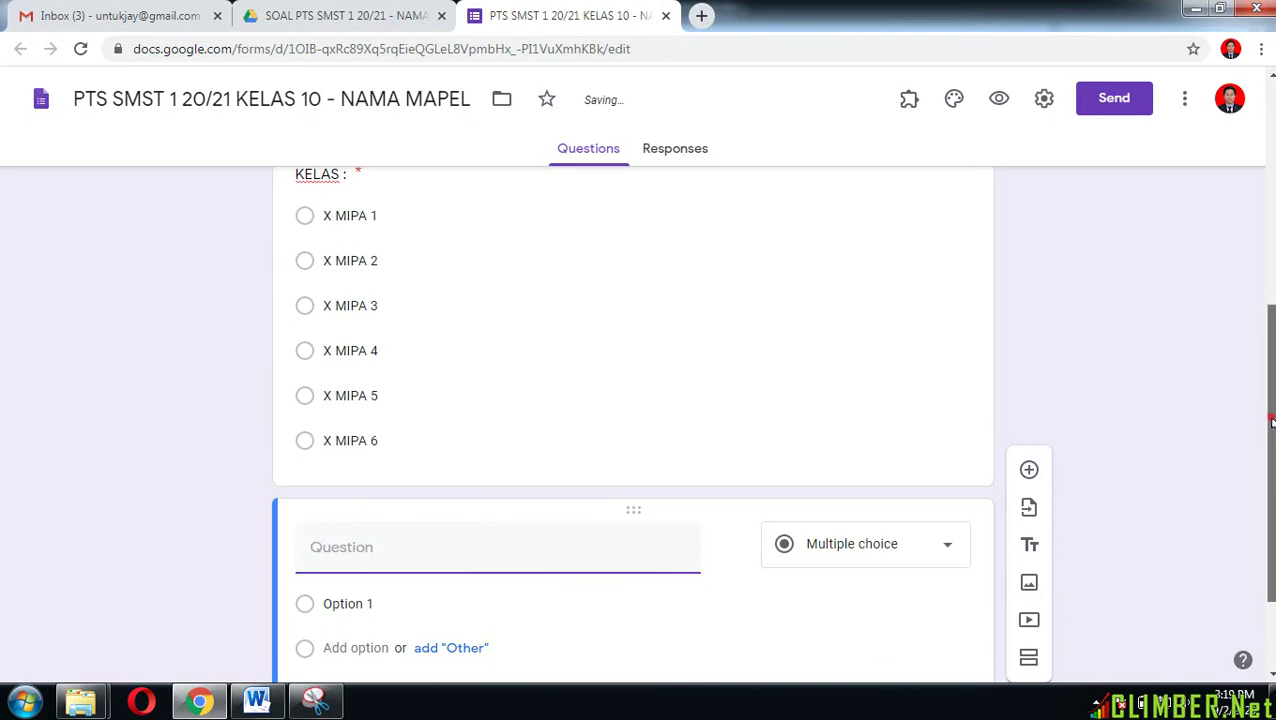
pyautogui.moveTo(1272, 424); pyautogui.dragTo(1272, 488)
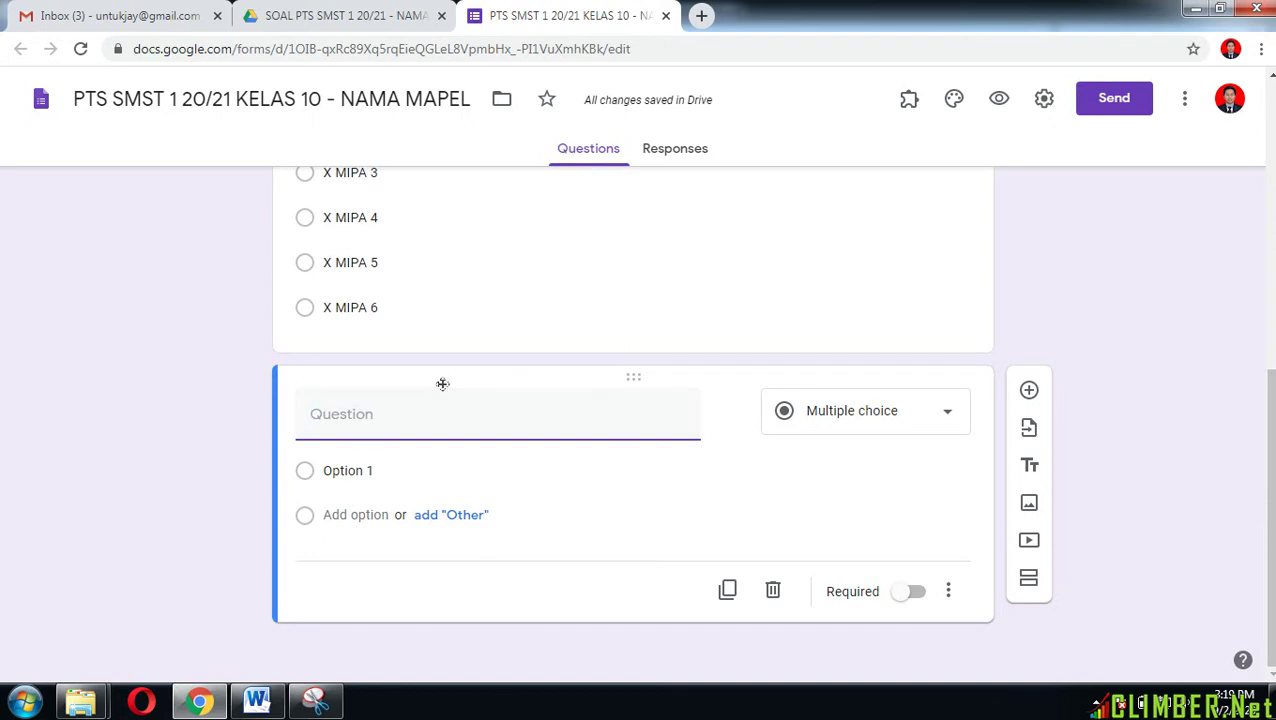
pyautogui.write('TOKEN')
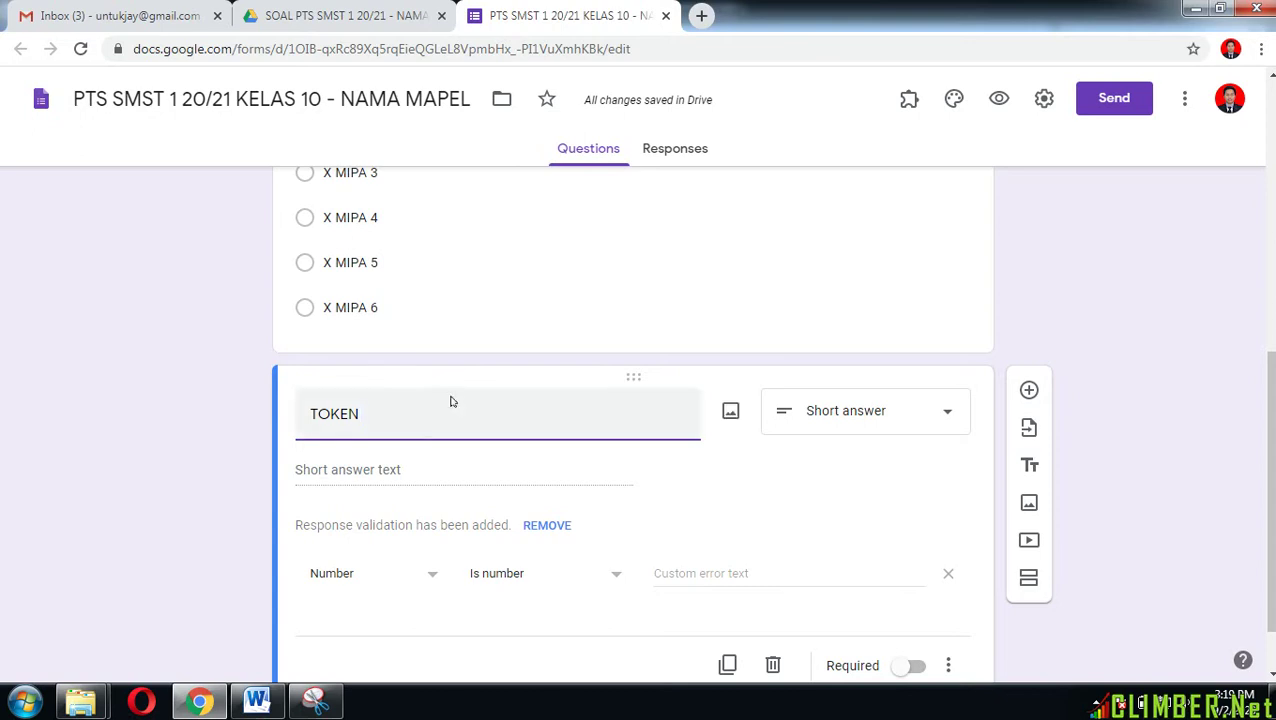
pyautogui.scroll(-1, 454, 403)
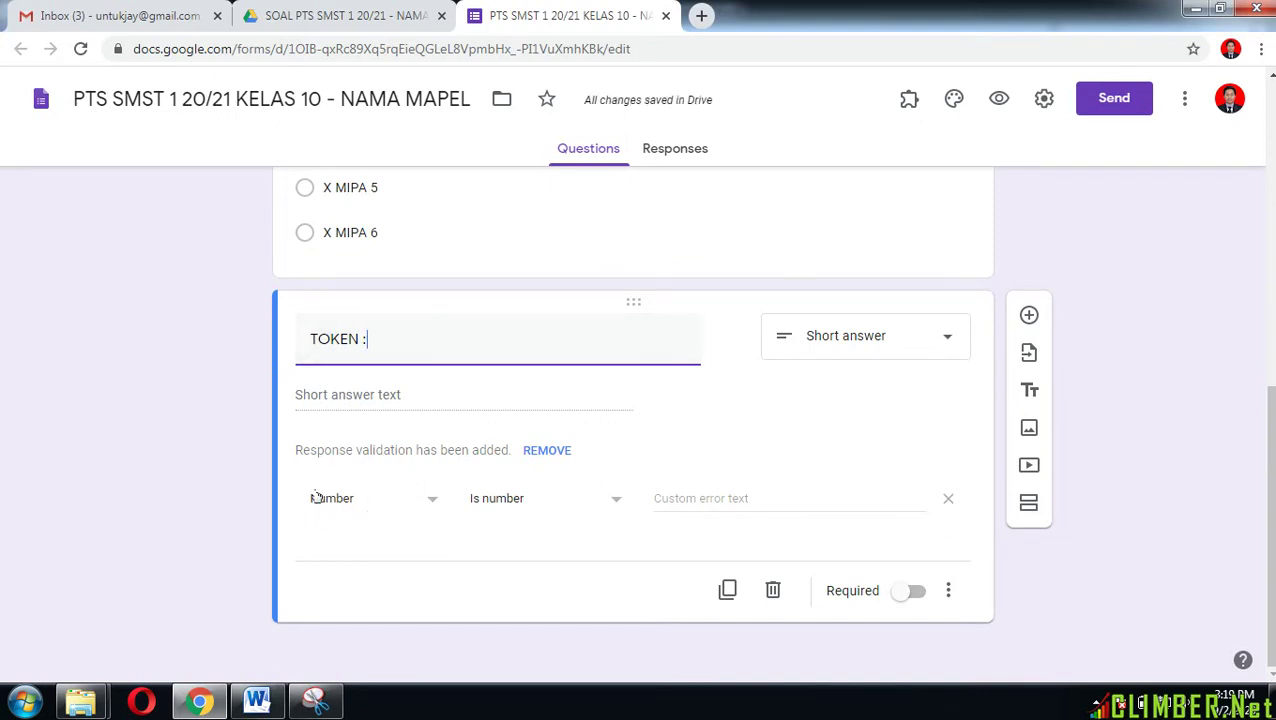
# Step: Validate TOKEN with a Regular expression Contains '1', erroring 'Maaf Token Anda SALAH, Silakan Hubungi Wali Kelas'
pyautogui.click(433, 510)
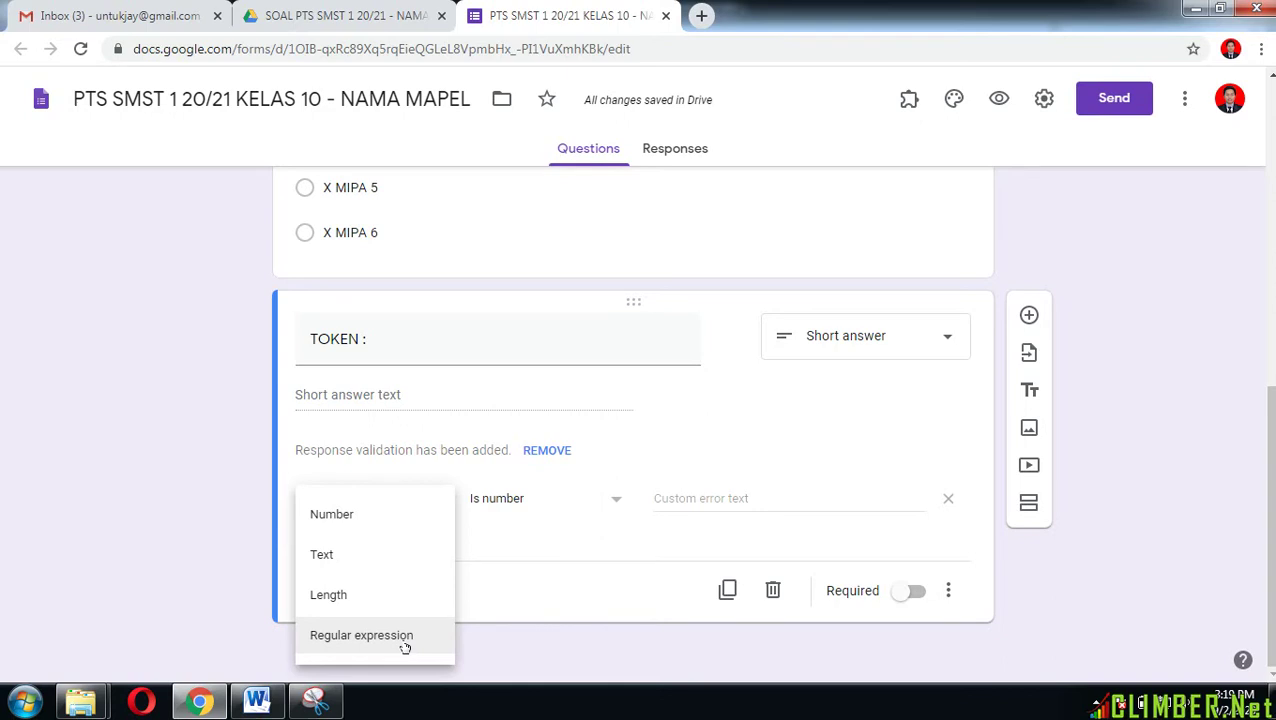
pyautogui.click(405, 648)
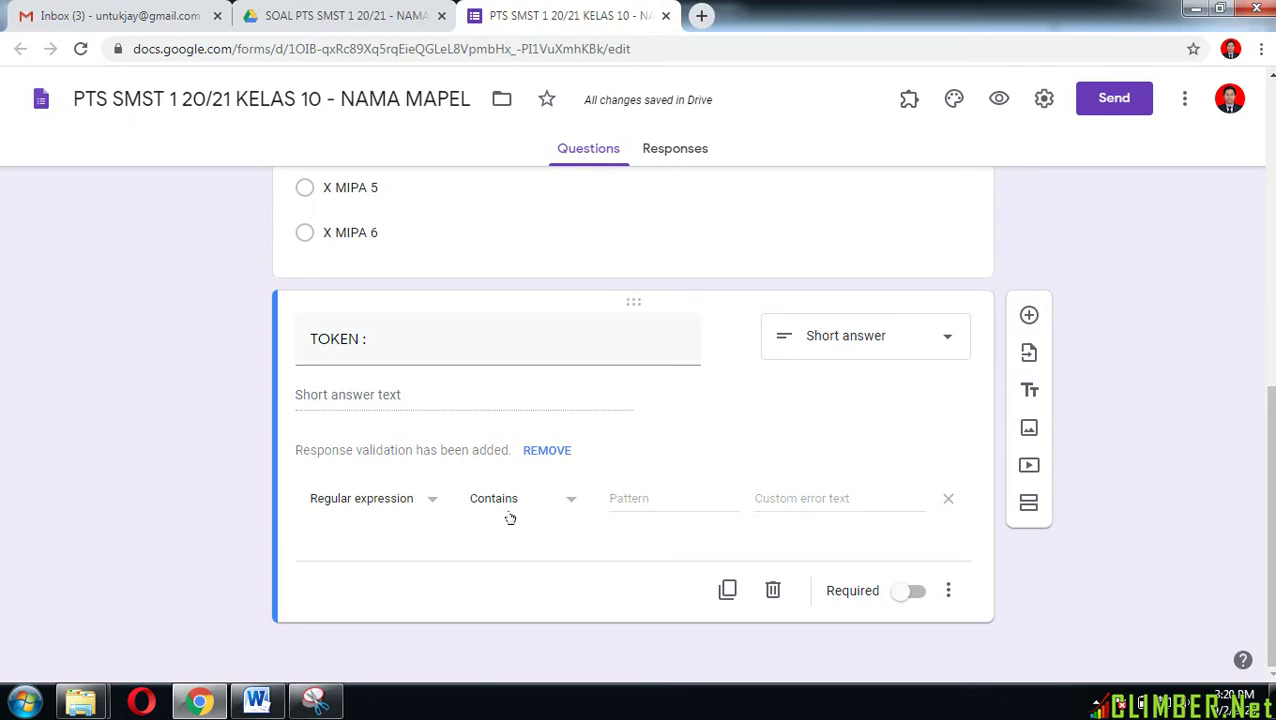
pyautogui.click(630, 499)
pyautogui.write('123A')
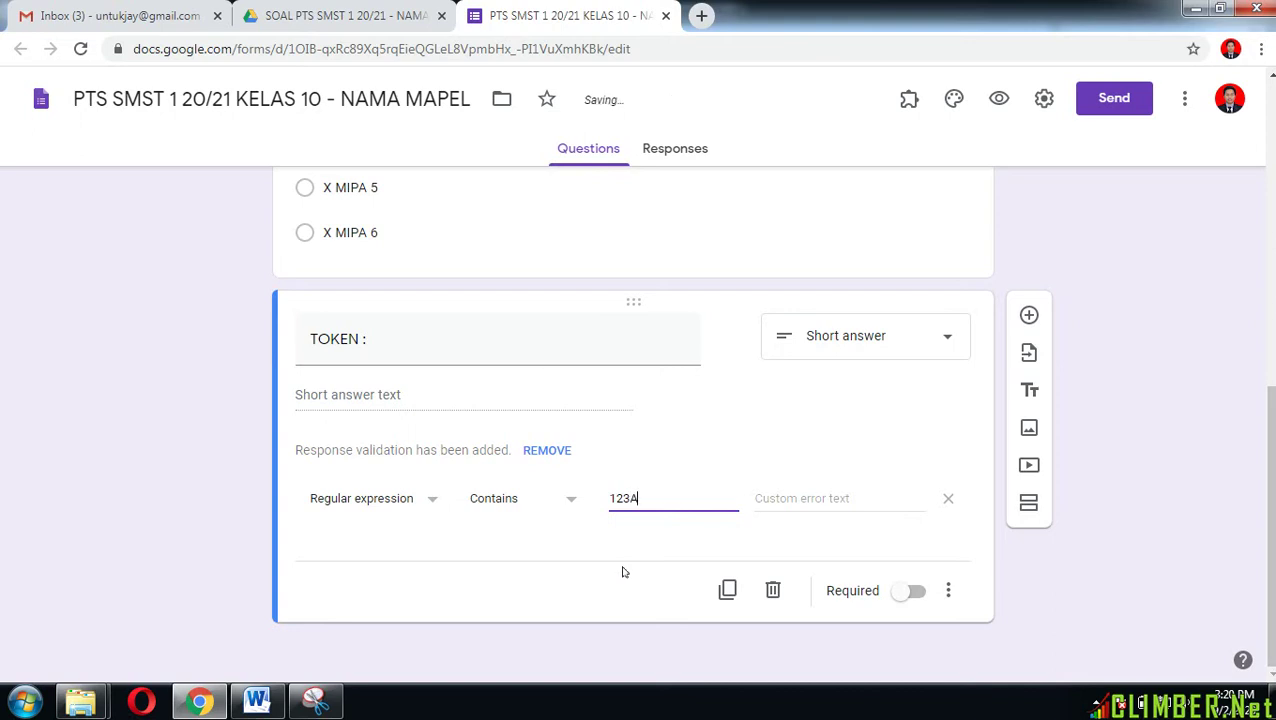
pyautogui.click(859, 498)
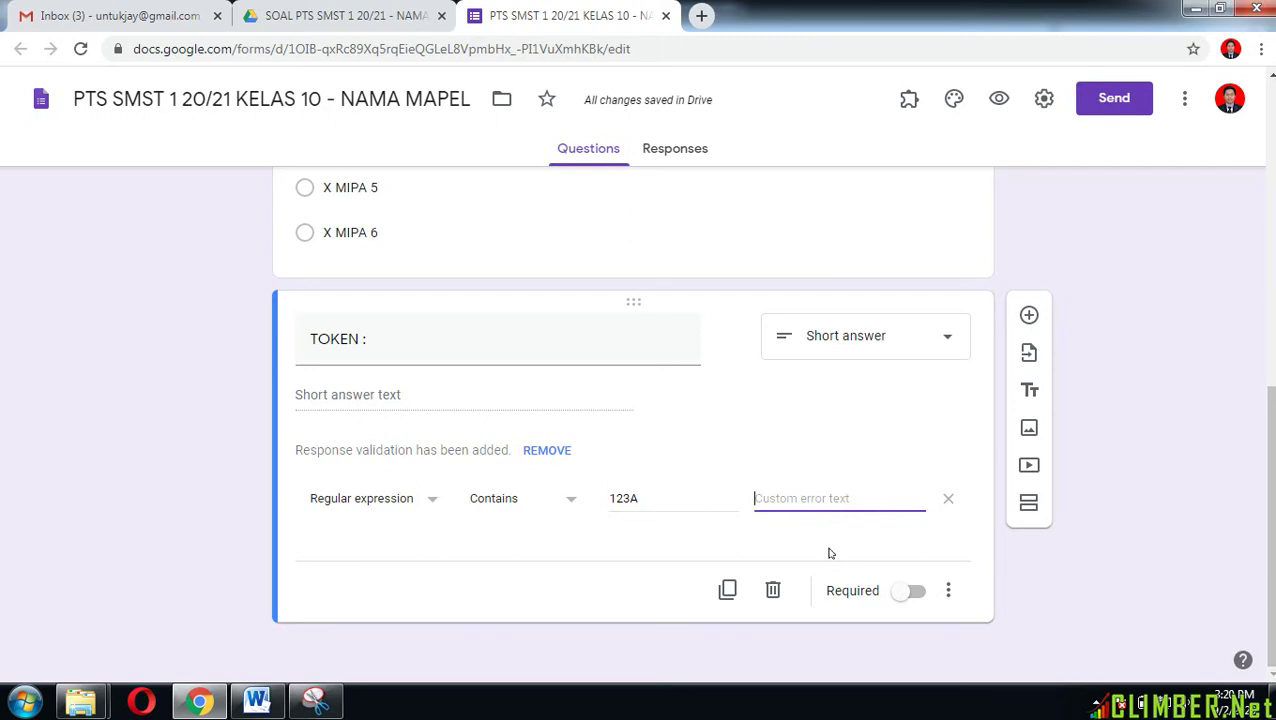
pyautogui.write('Ma')
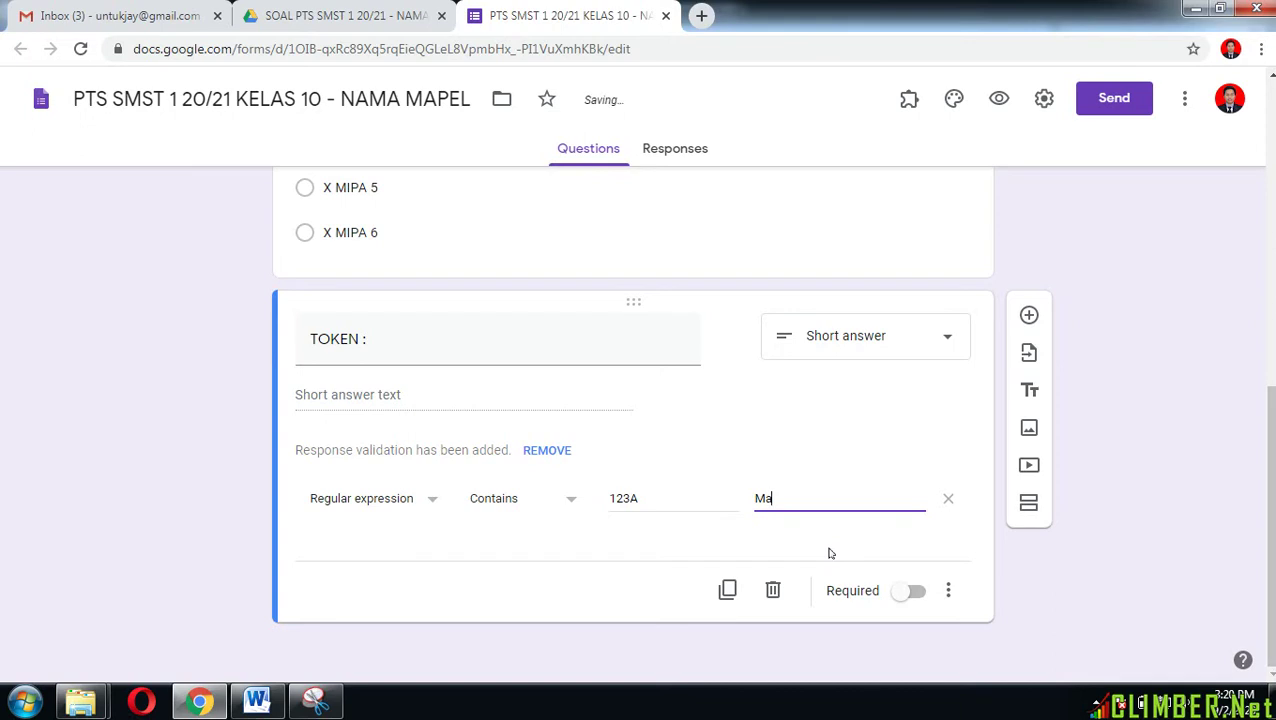
pyautogui.write('af Token Anda SALAH')
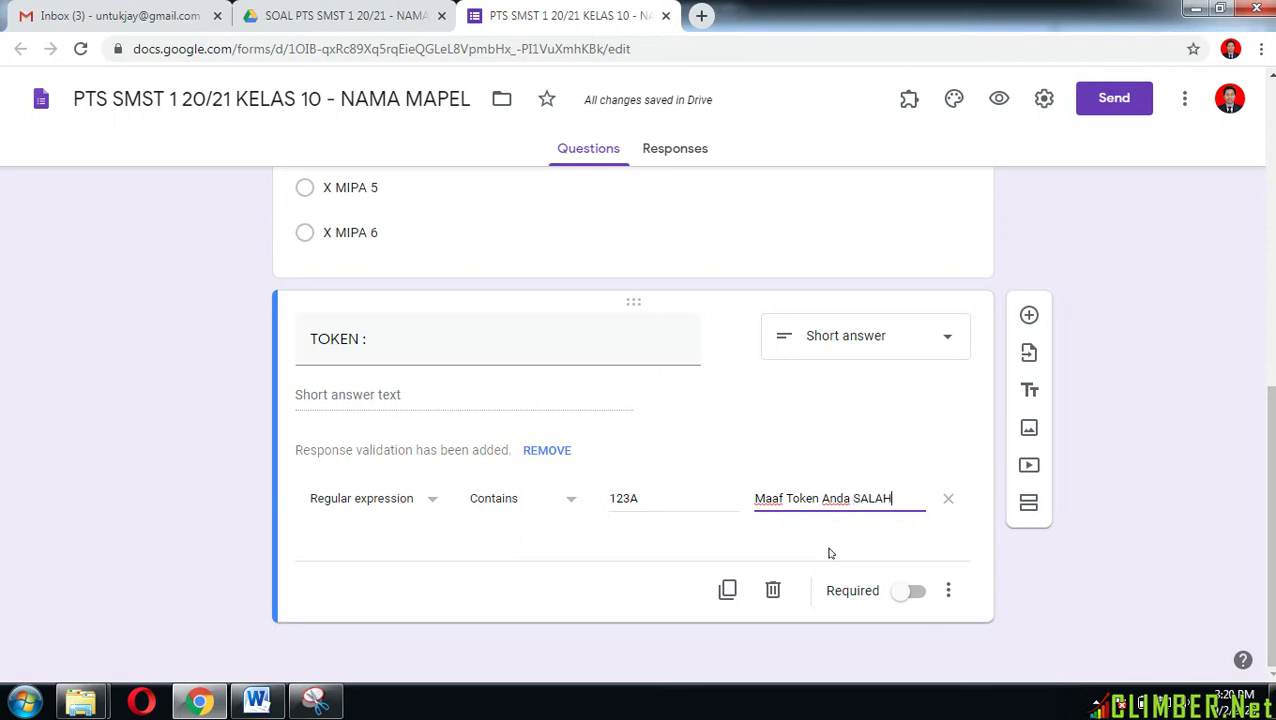
pyautogui.write(', Silaka')
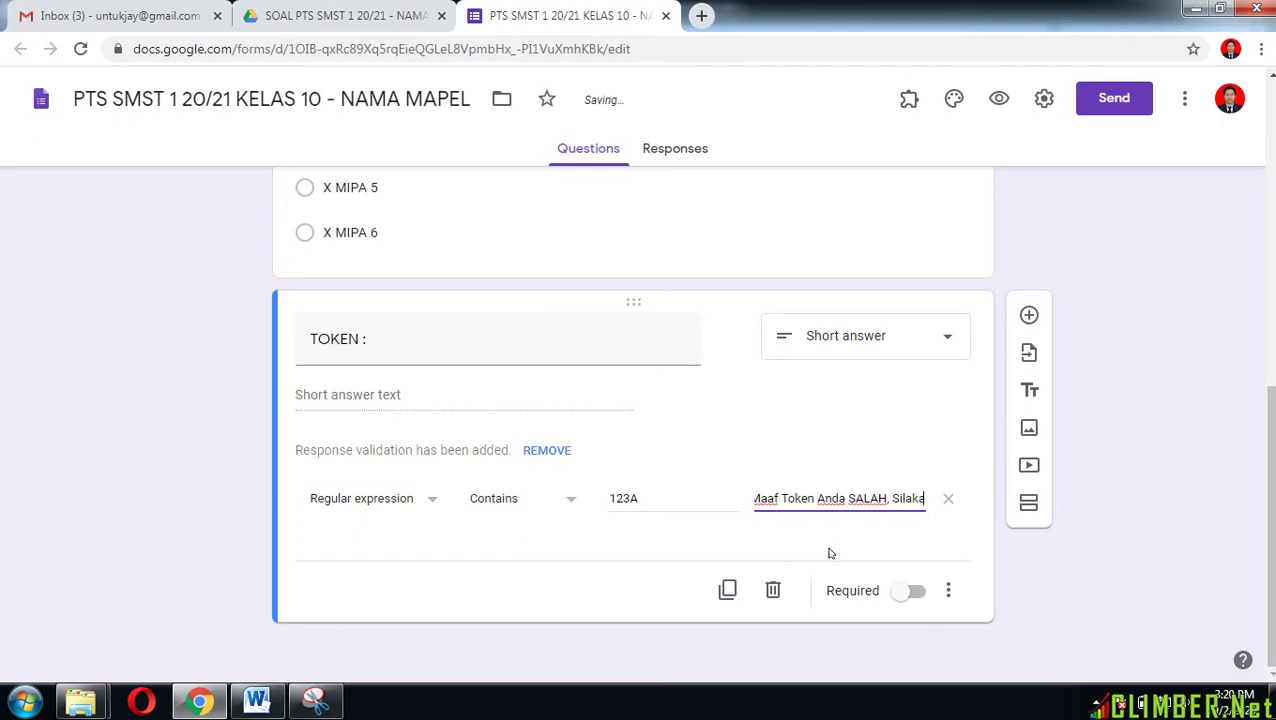
pyautogui.write('n Hubung')
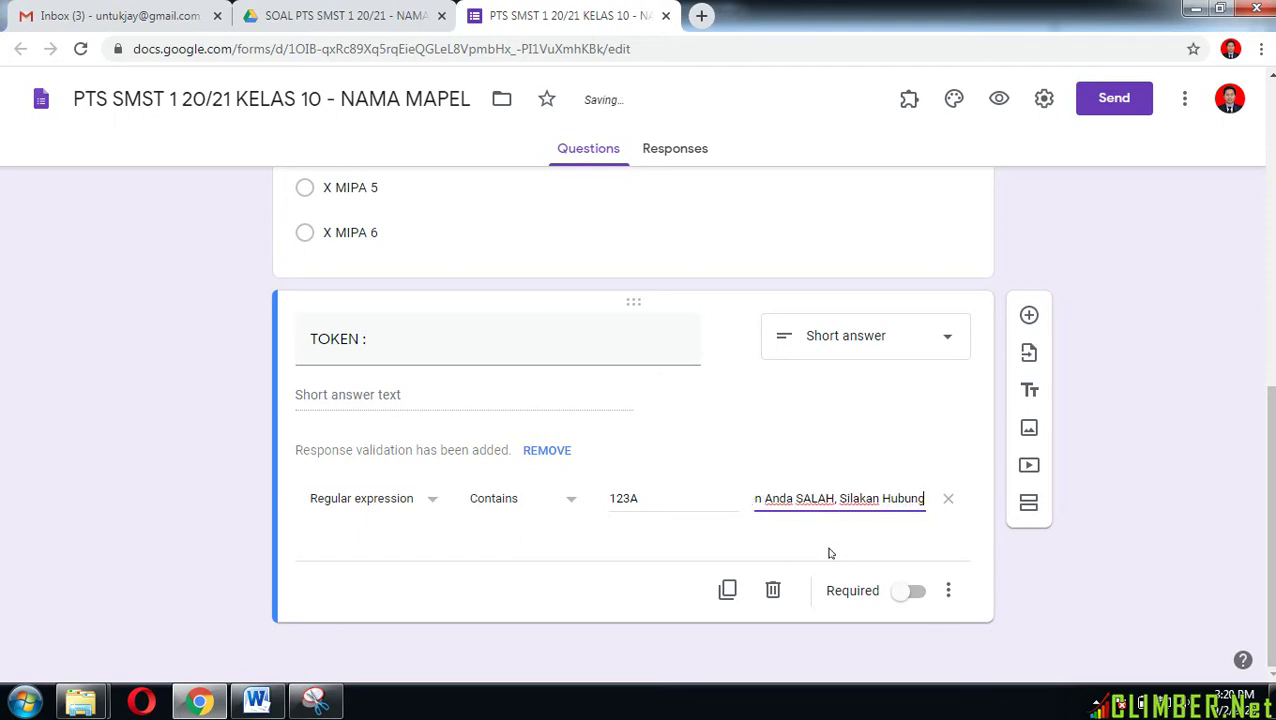
pyautogui.write('i Wali Kelas')
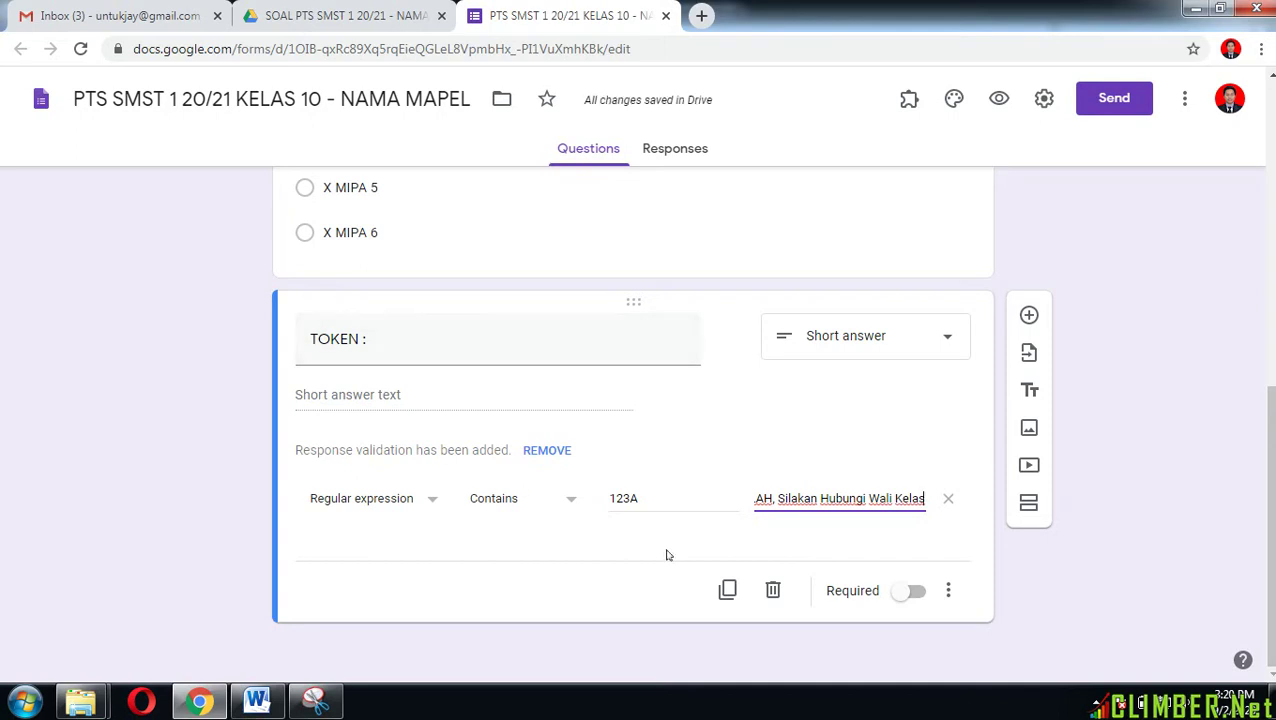
# Step: Make the TOKEN question required
pyautogui.click(917, 596)
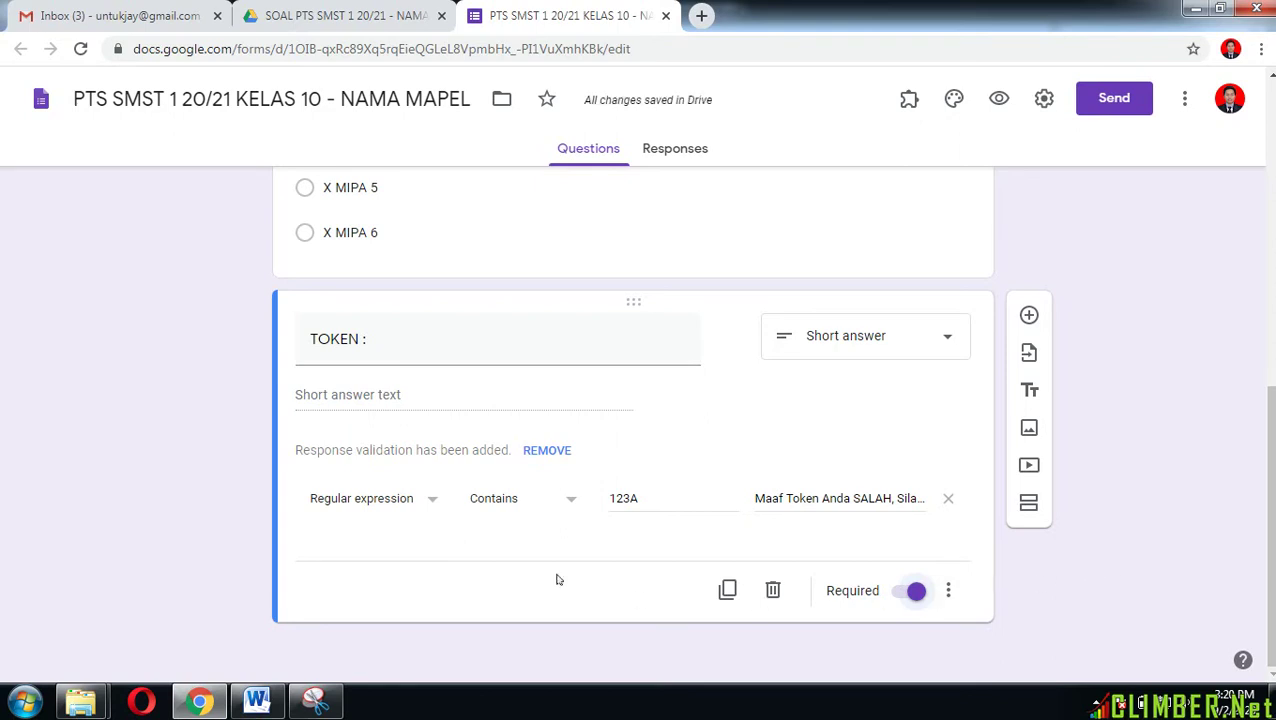
pyautogui.scroll(7, 366, 392)
pyautogui.scroll(1, 380, 378)
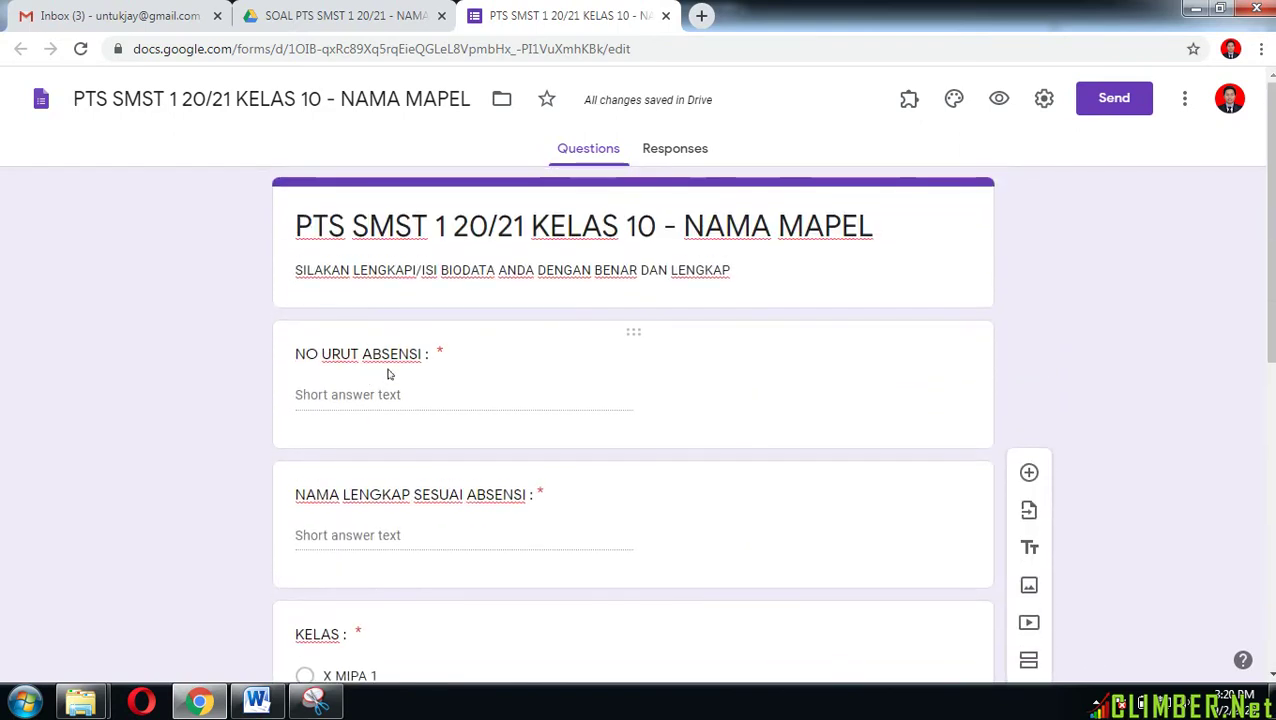
pyautogui.scroll(-2, 460, 383)
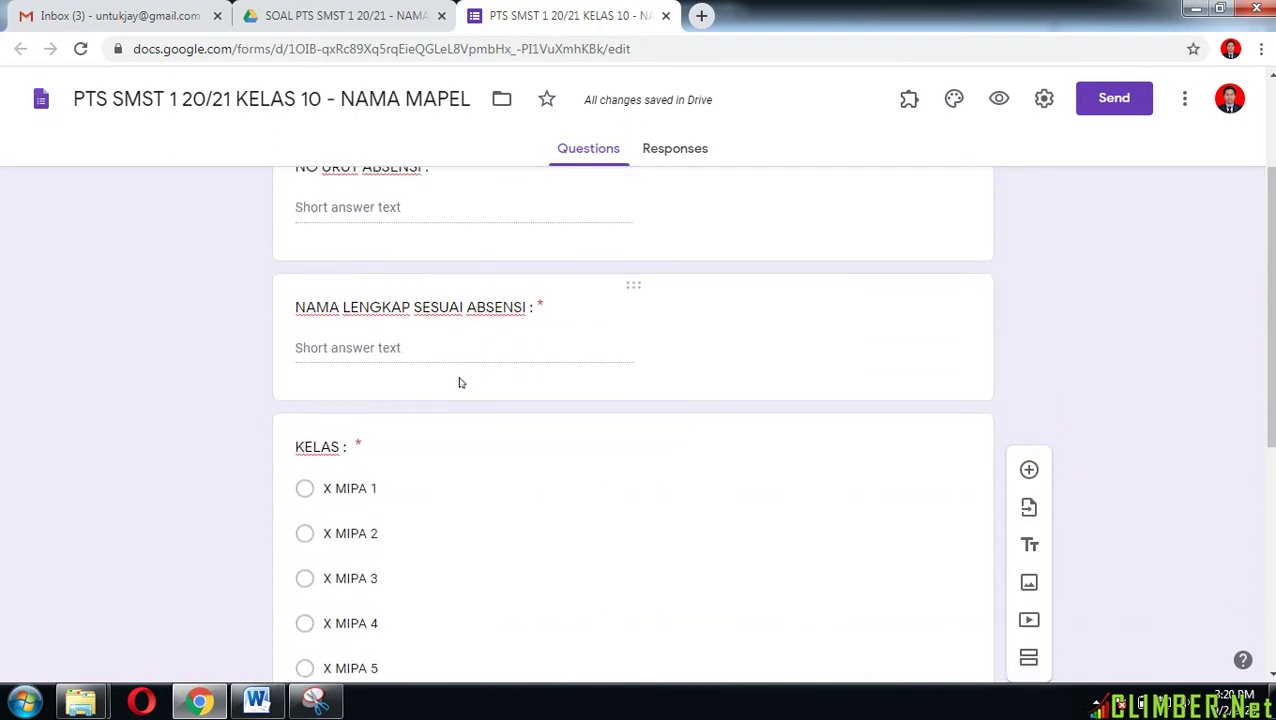
pyautogui.scroll(-5, 460, 383)
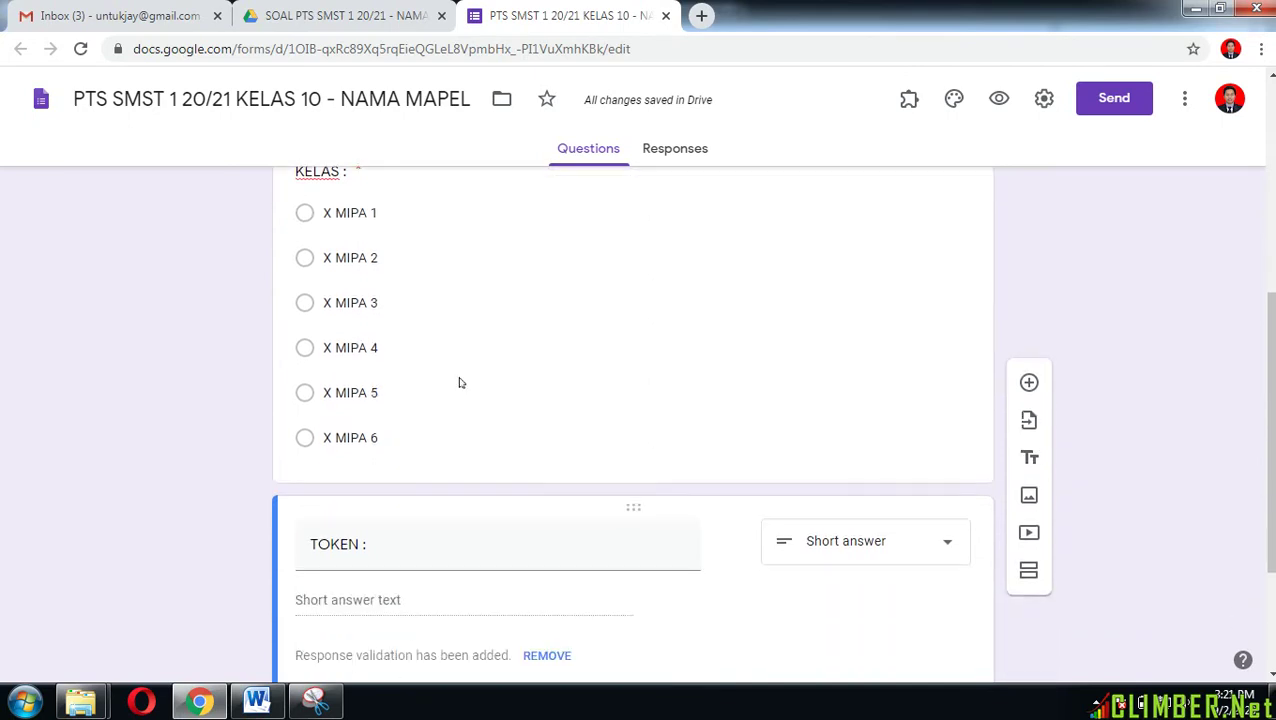
pyautogui.scroll(-1, 478, 510)
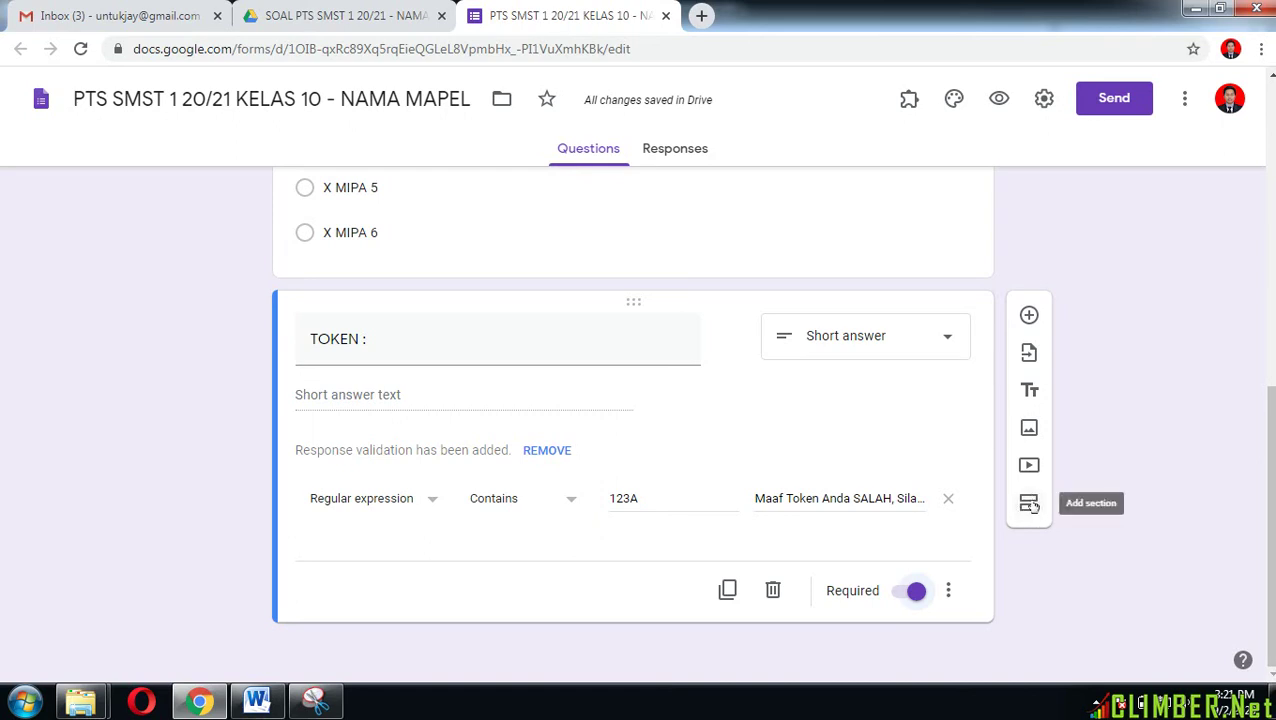
# Step: Add section 'Soal Pilihan Ganda' described 'Jawablah dengan benar dan jujur..' with a blank question
pyautogui.click(1029, 503)
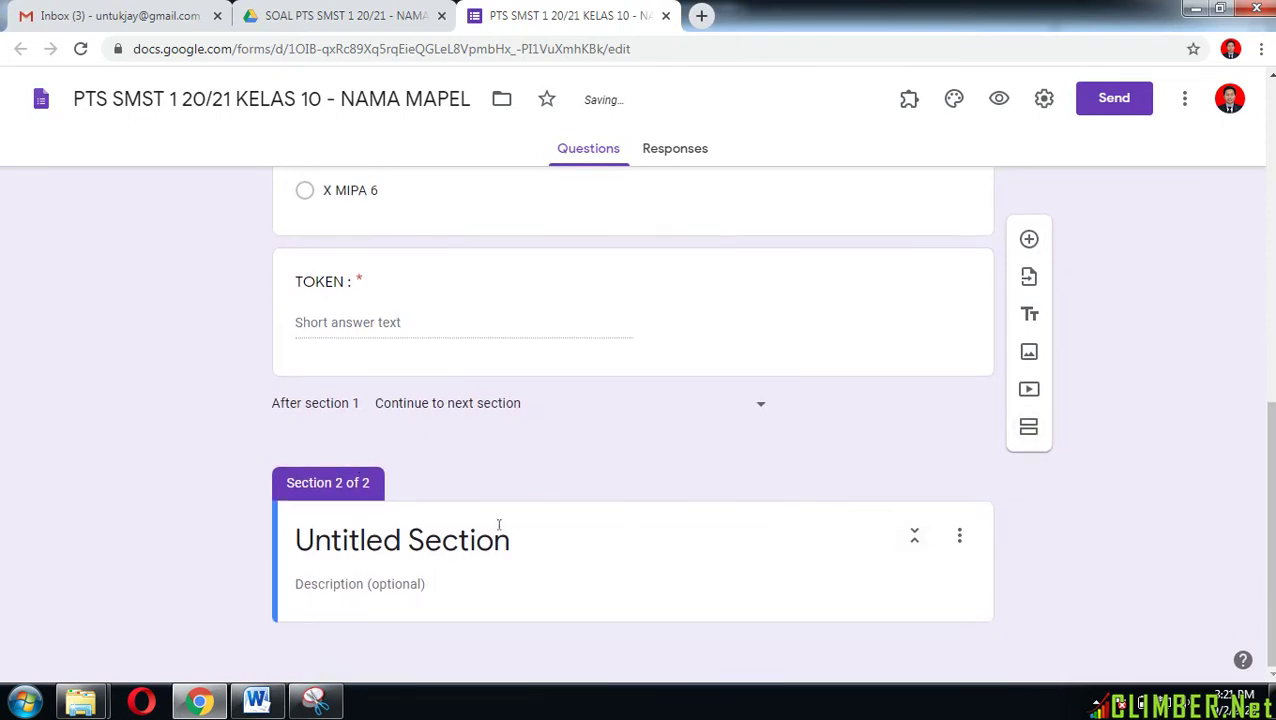
pyautogui.click(472, 540)
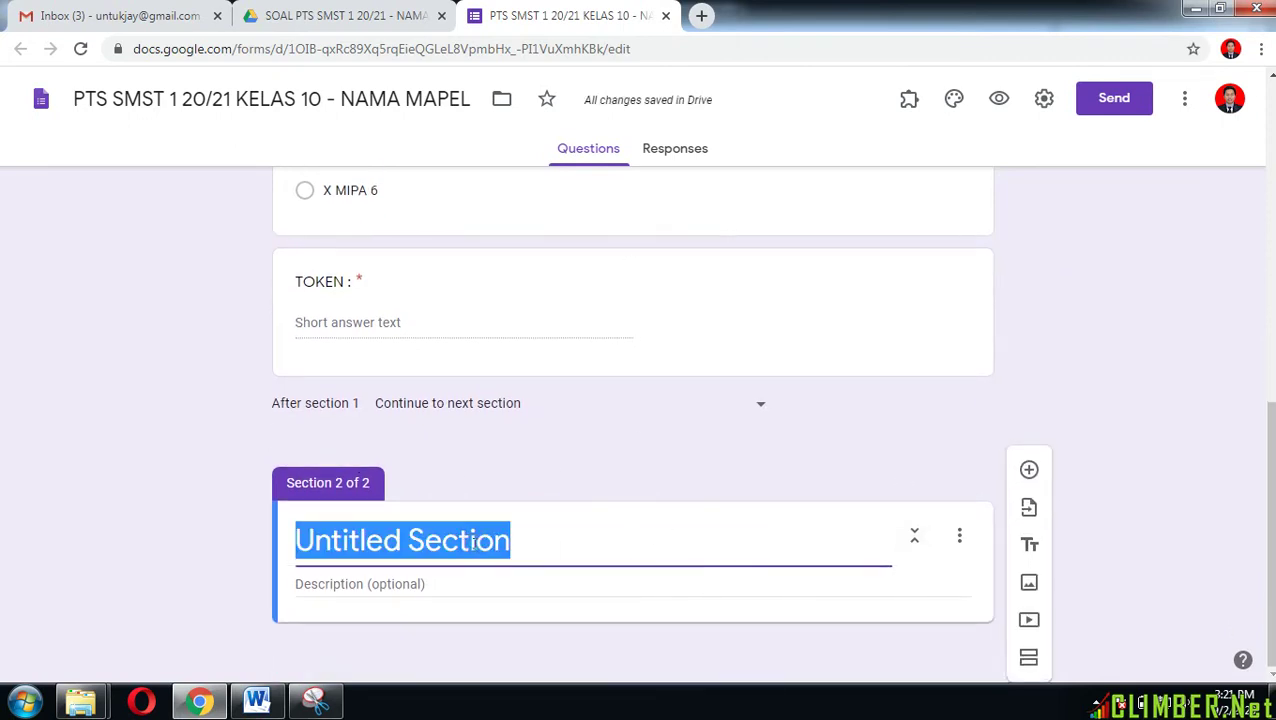
pyautogui.write('soal')
pyautogui.press('BackSpace')
pyautogui.press('BackSpace')
pyautogui.press('BackSpace')
pyautogui.press('BackSpace')
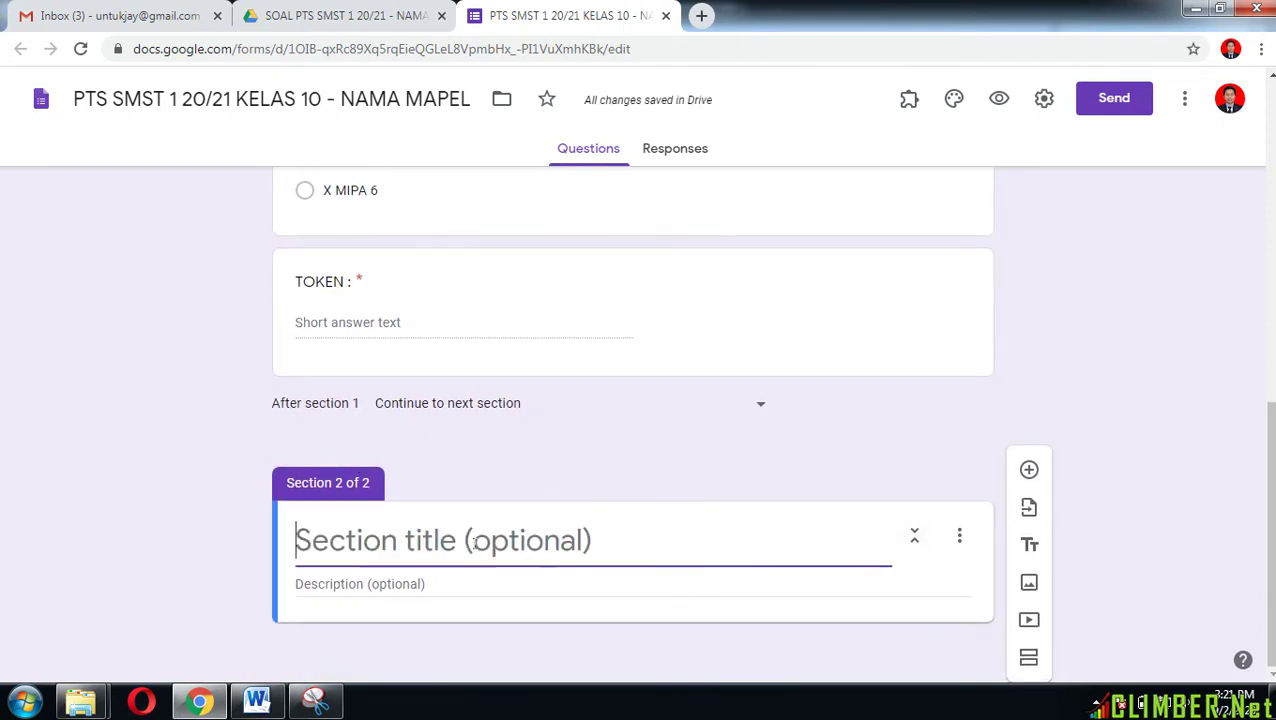
pyautogui.write('Soal')
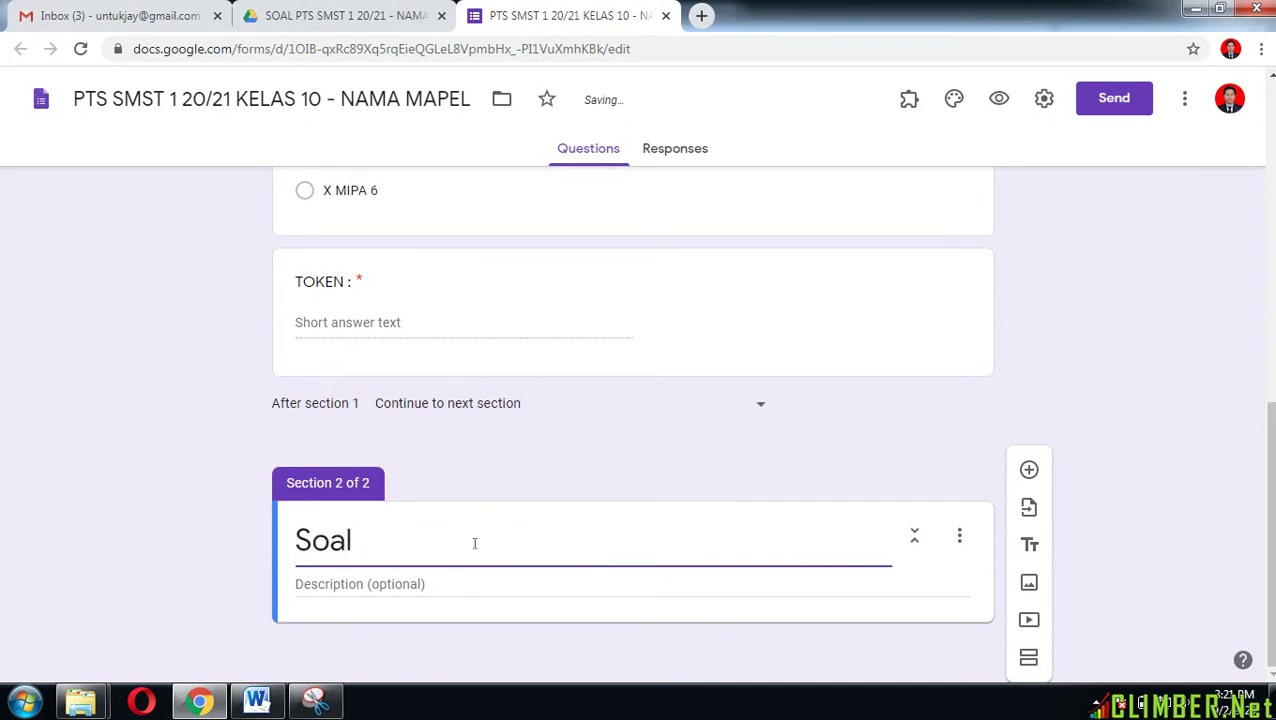
pyautogui.write(' Pilih')
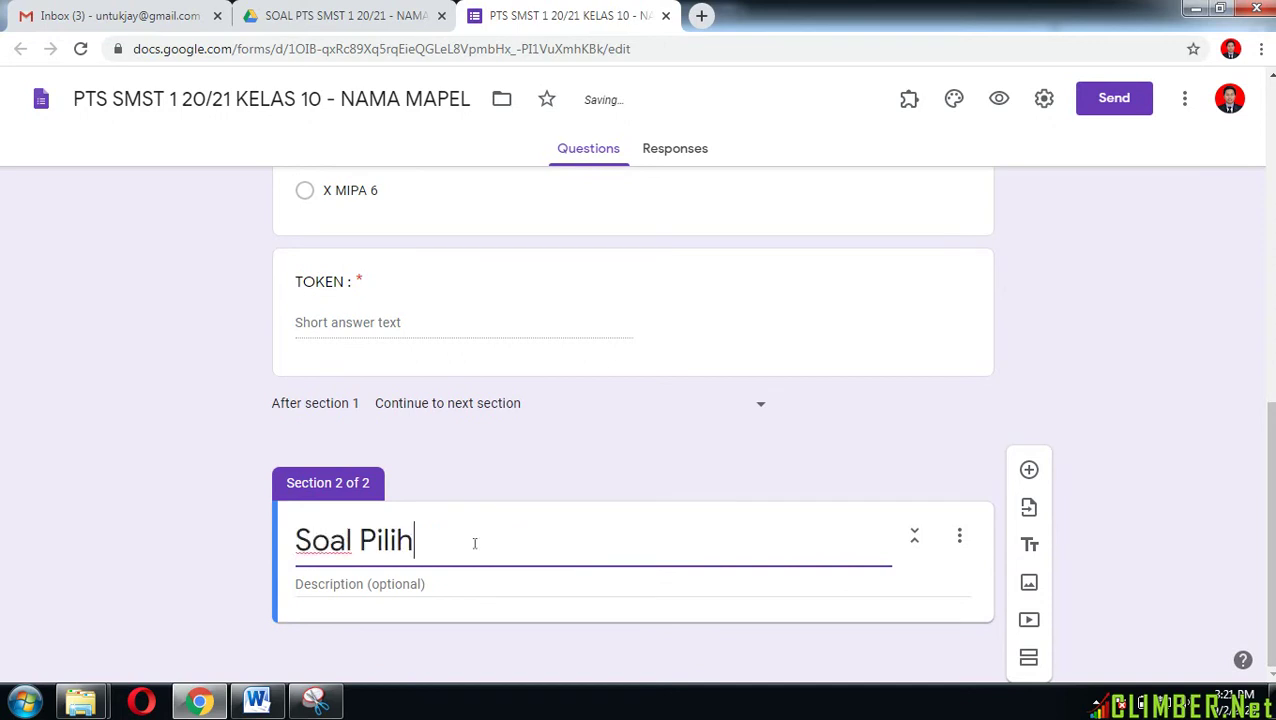
pyautogui.write('an Ganda')
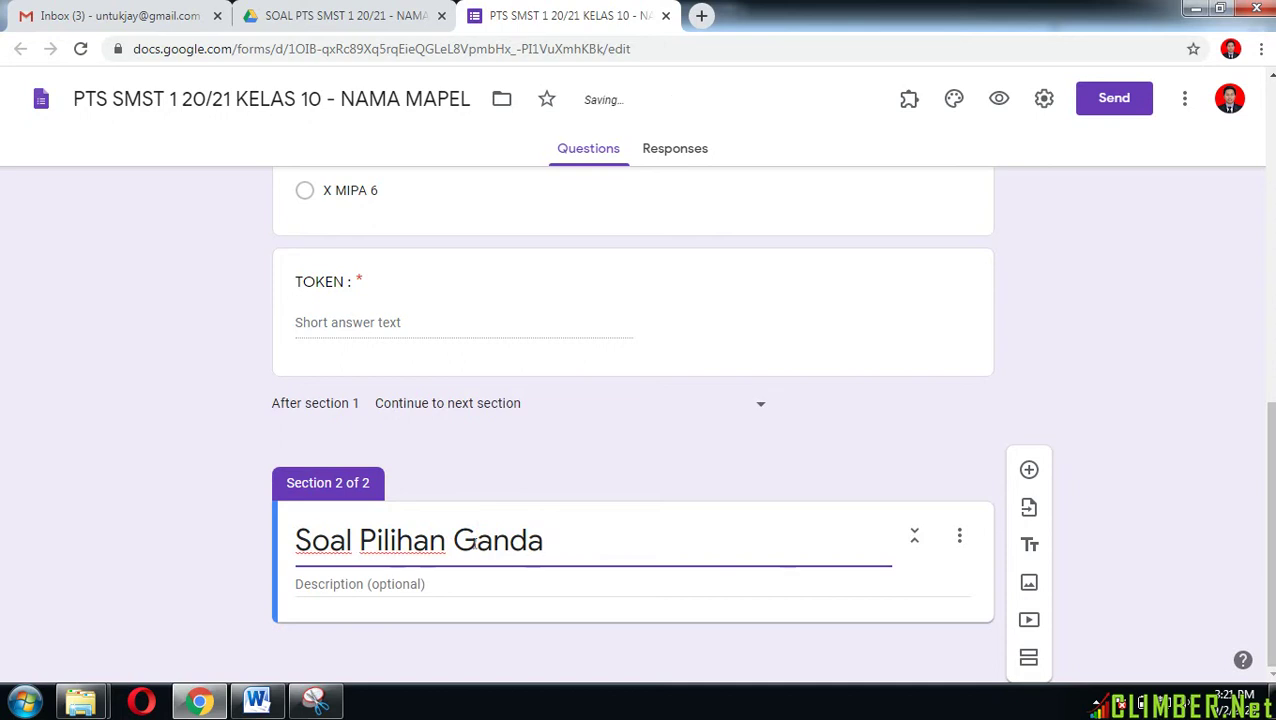
pyautogui.click(422, 585)
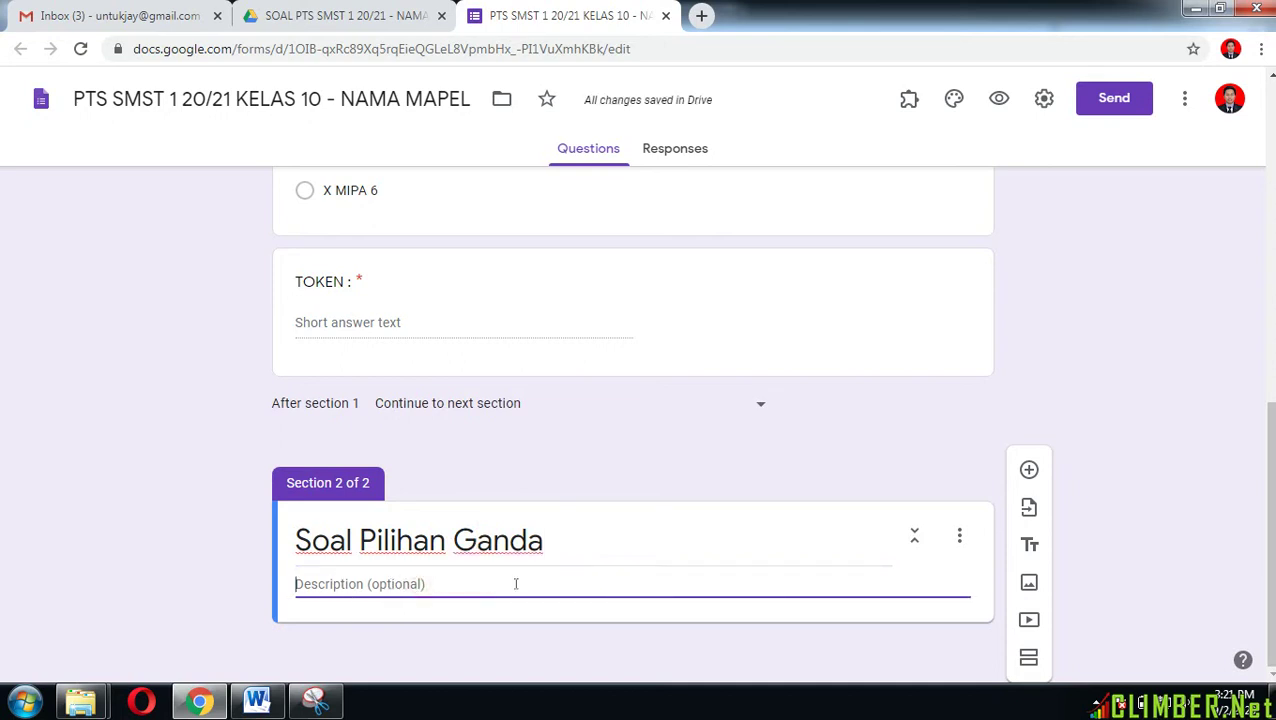
pyautogui.write('Jawa')
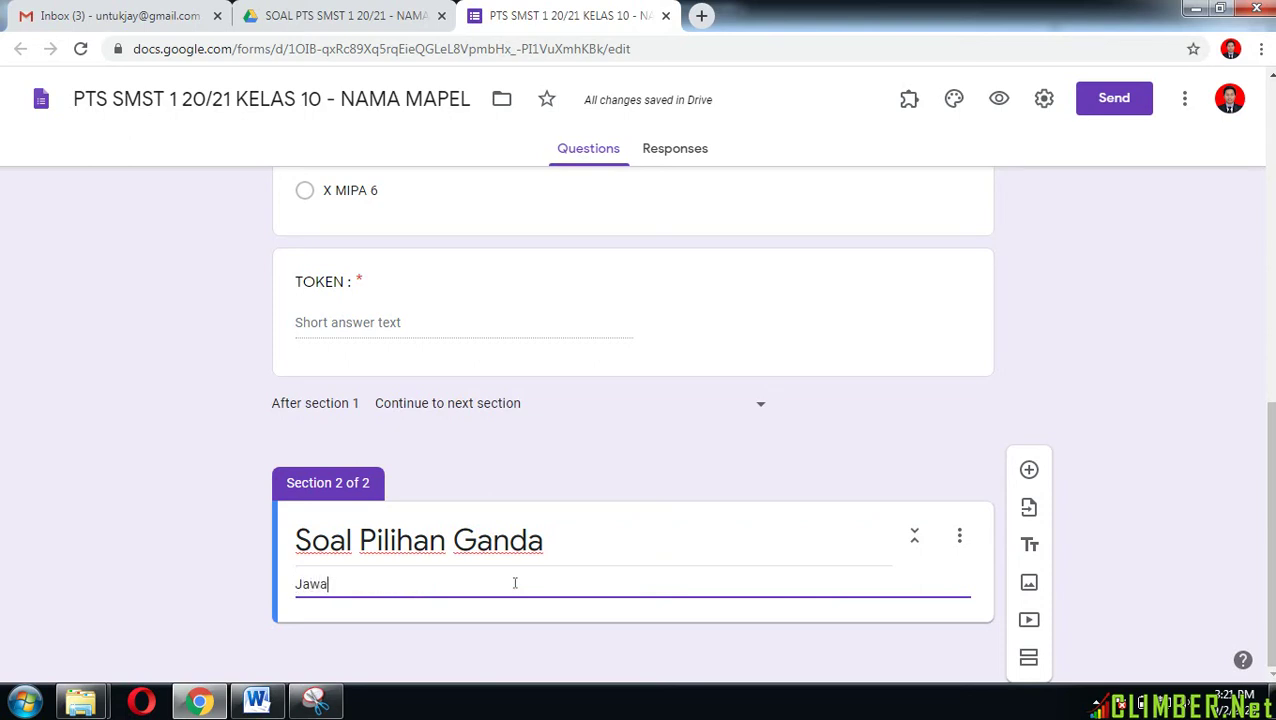
pyautogui.write('blah')
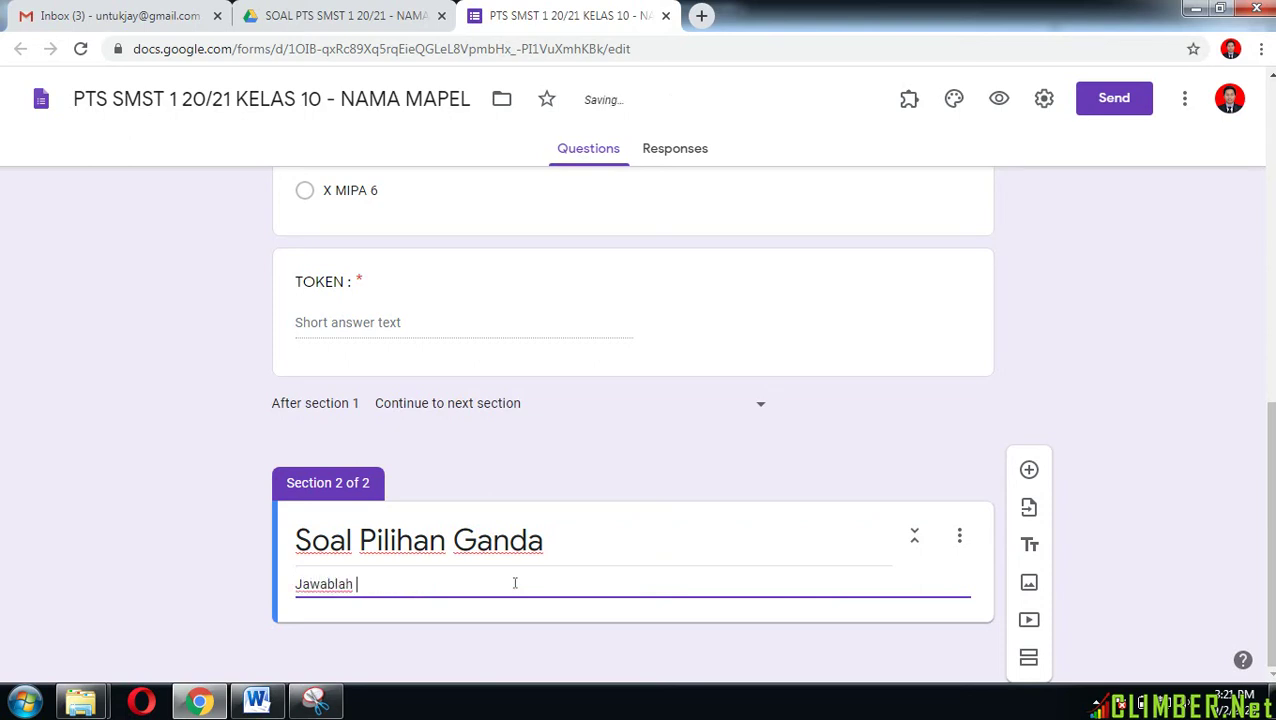
pyautogui.write(' sa')
pyautogui.write('dengan ')
pyautogui.write('bena')
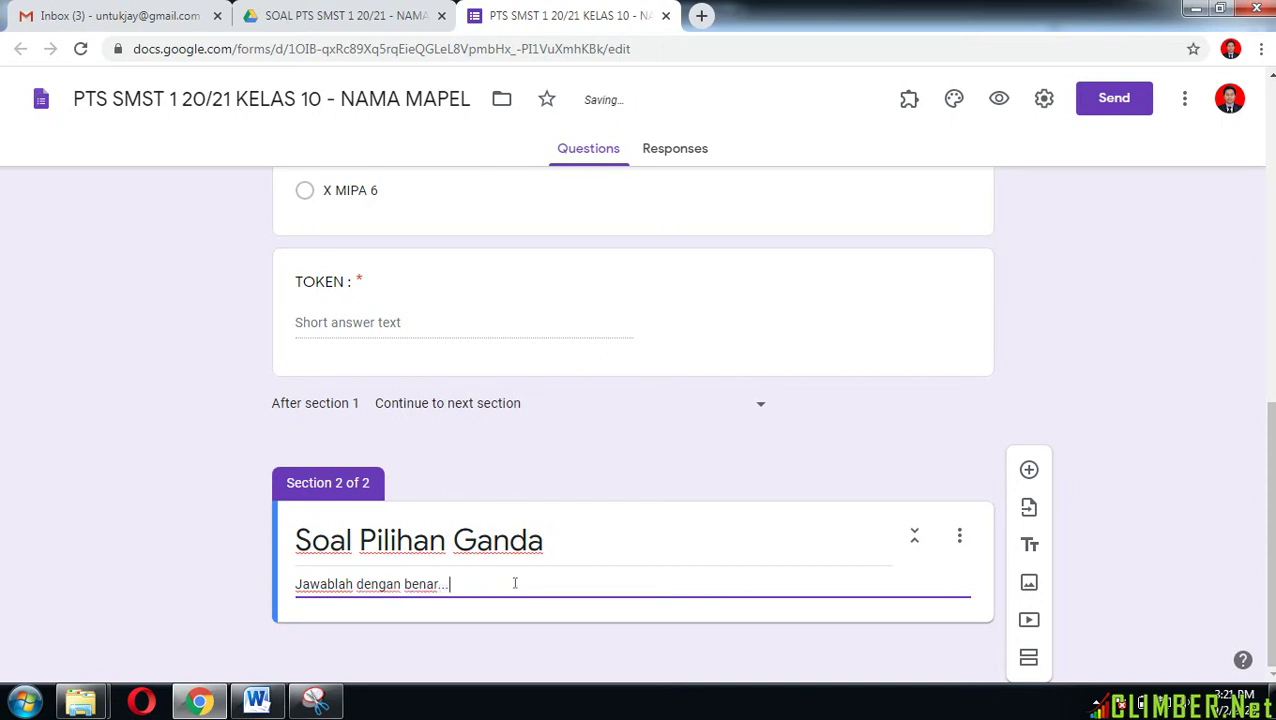
pyautogui.write('r dan jujur.')
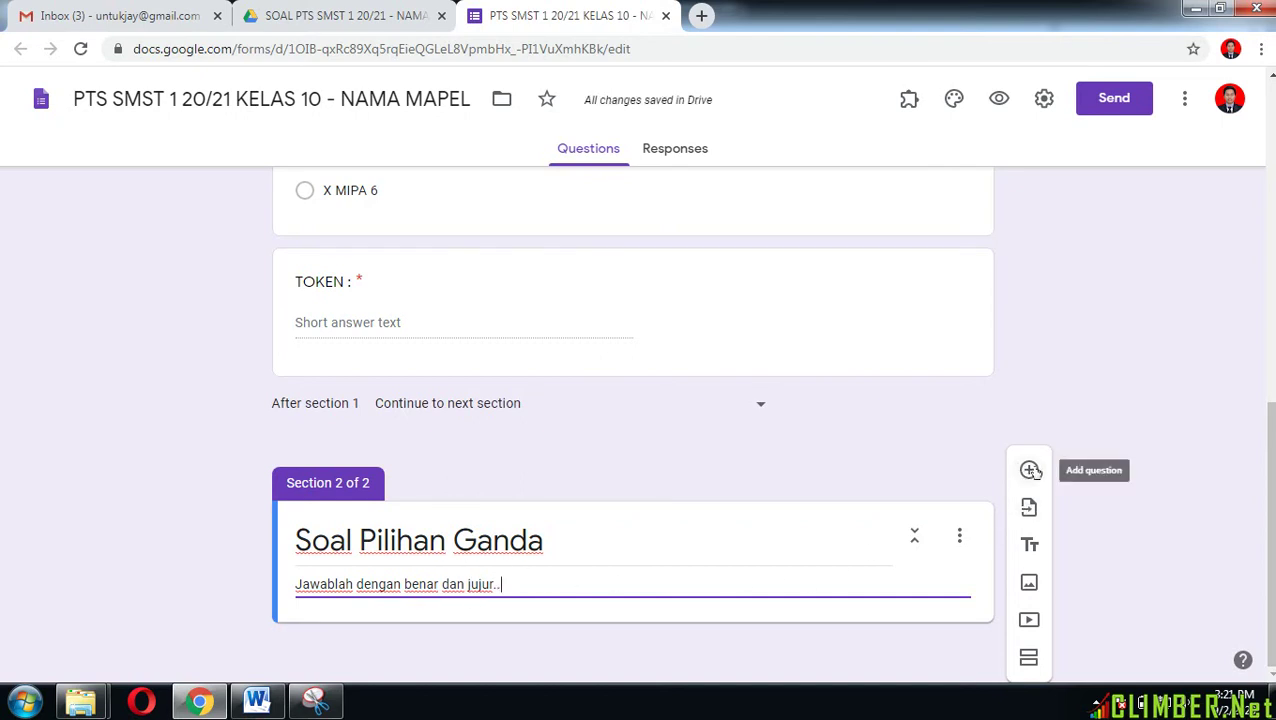
pyautogui.click(1031, 470)
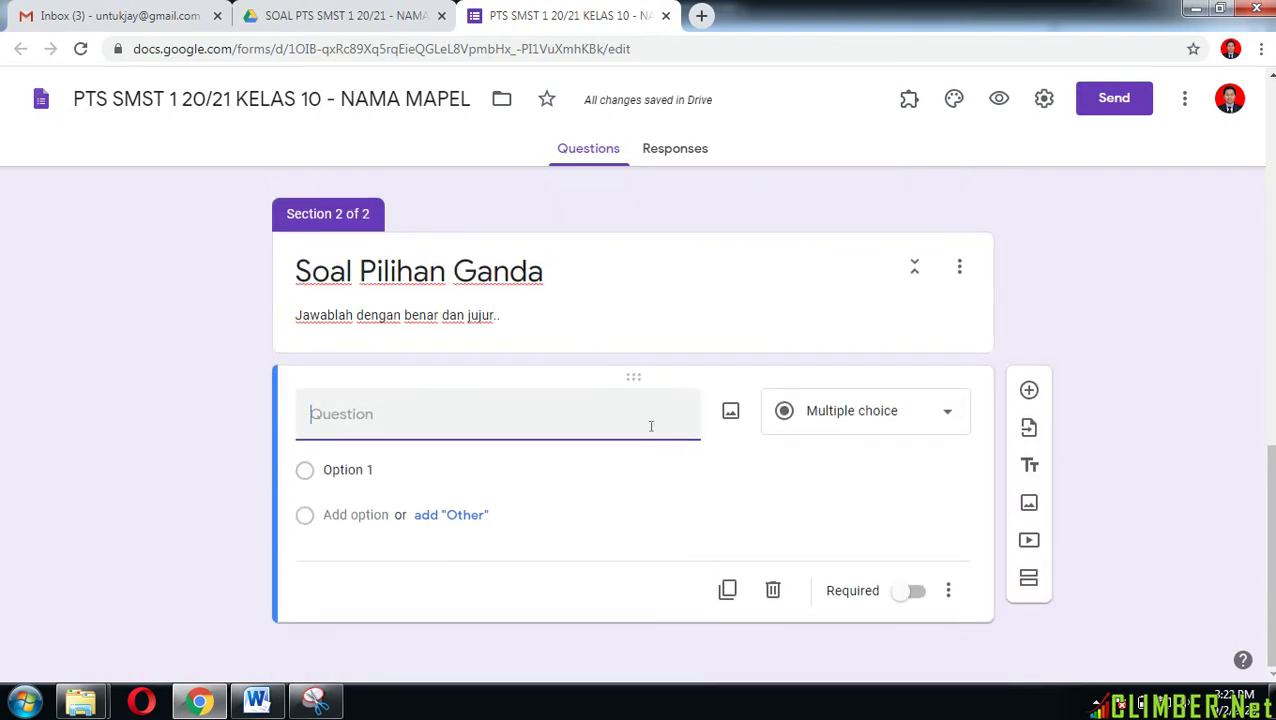
# Step: Copy the Ayat Al-Qur'an question sentence from Word into the question field
pyautogui.click(256, 701)
pyautogui.moveTo(1270, 430); pyautogui.dragTo(1272, 215)
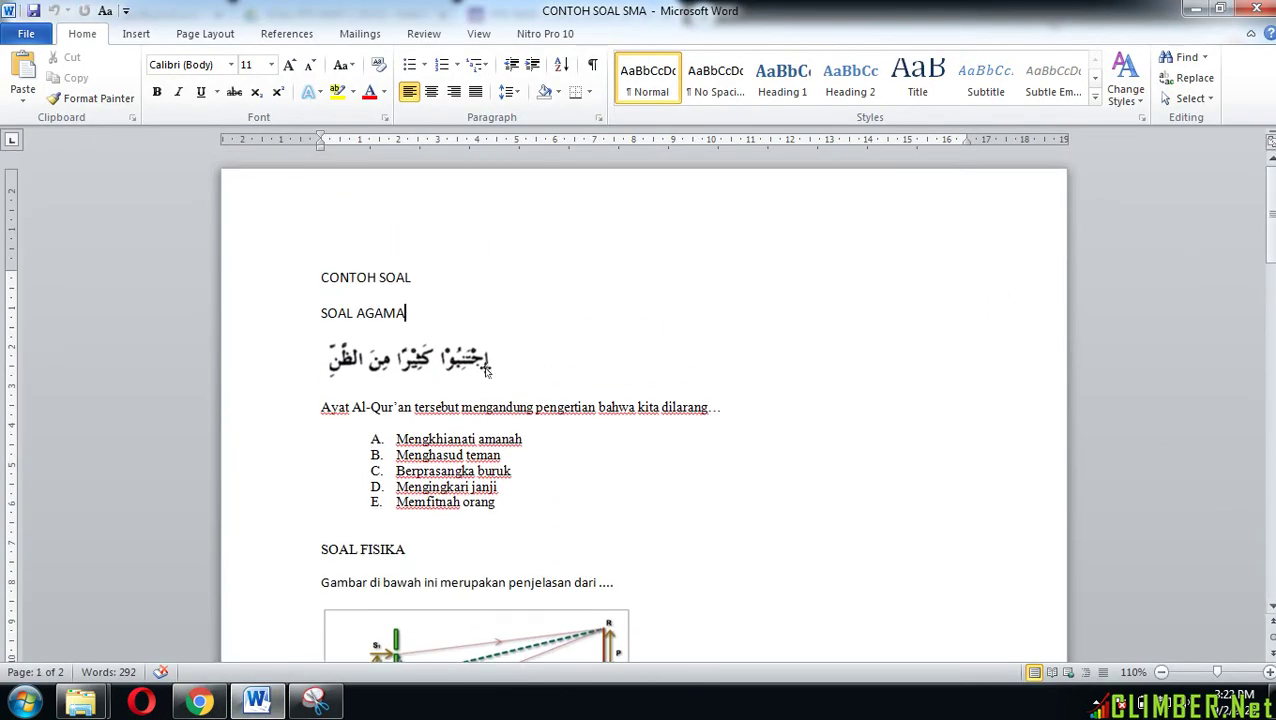
pyautogui.click(322, 407)
pyautogui.moveTo(320, 407); pyautogui.dragTo(727, 413)
pyautogui.hotkey('ctrl', 'c')
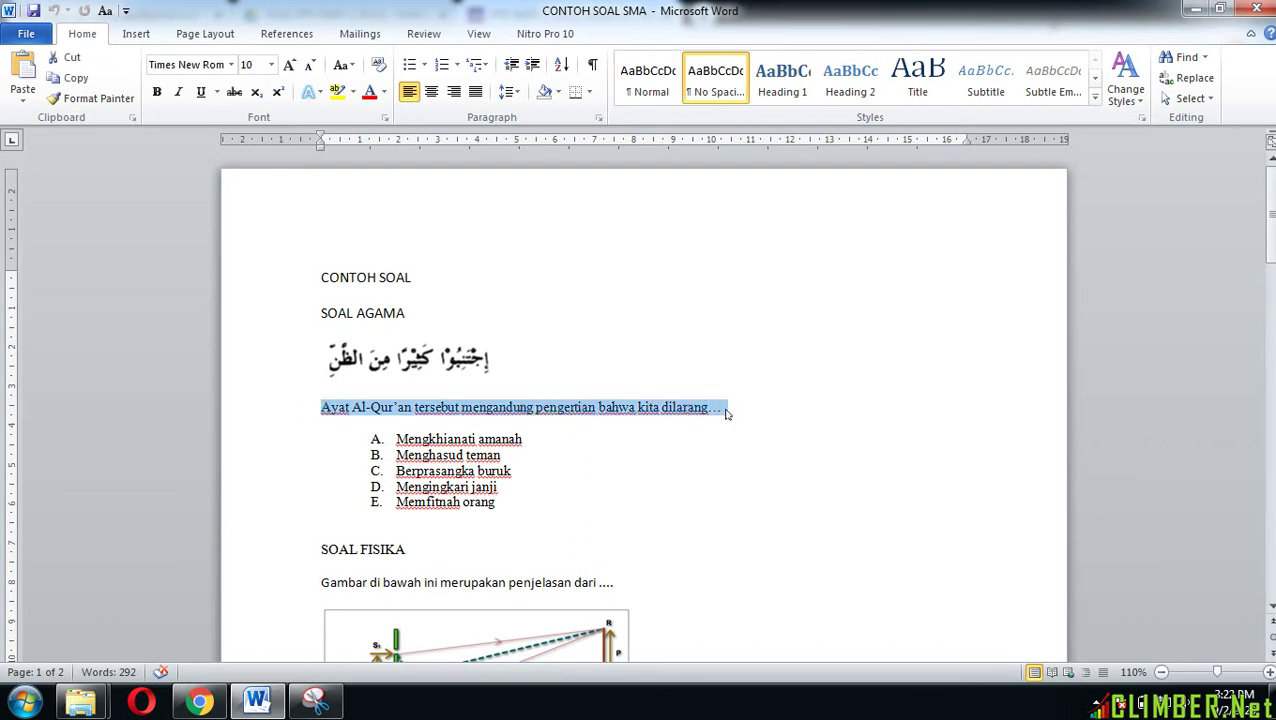
pyautogui.click(200, 702)
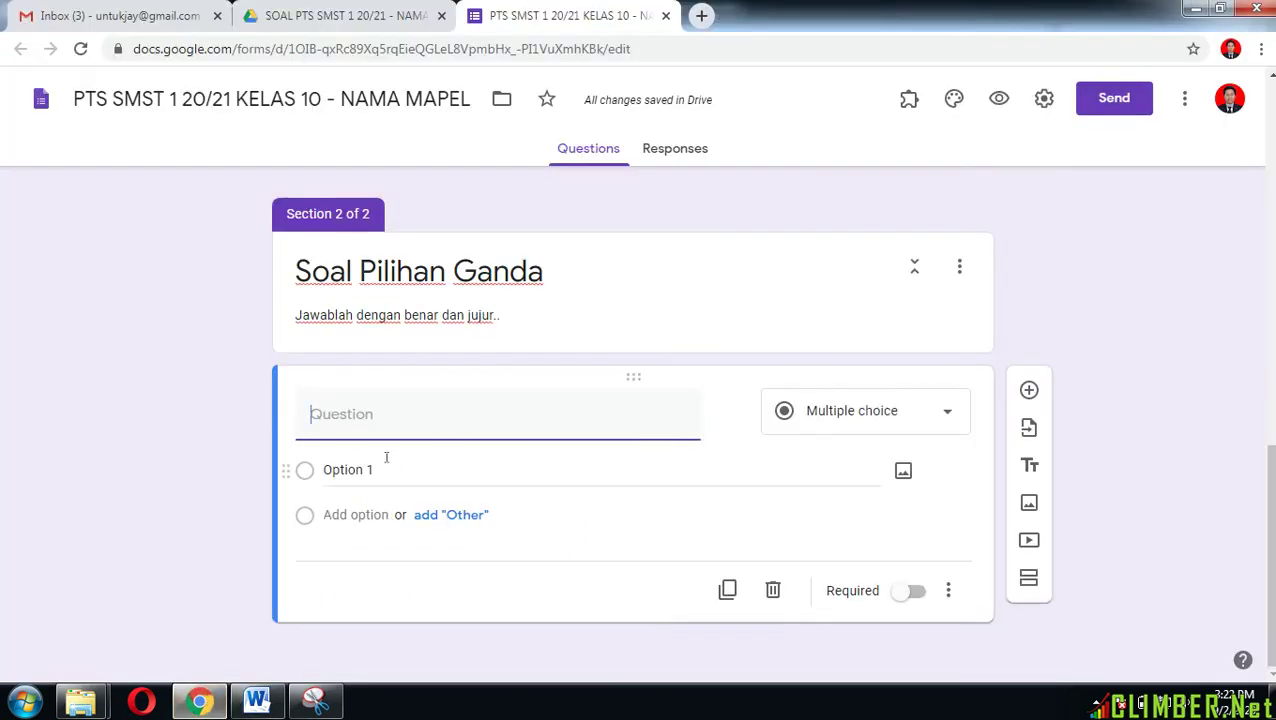
pyautogui.hotkey('ctrl', 'v')
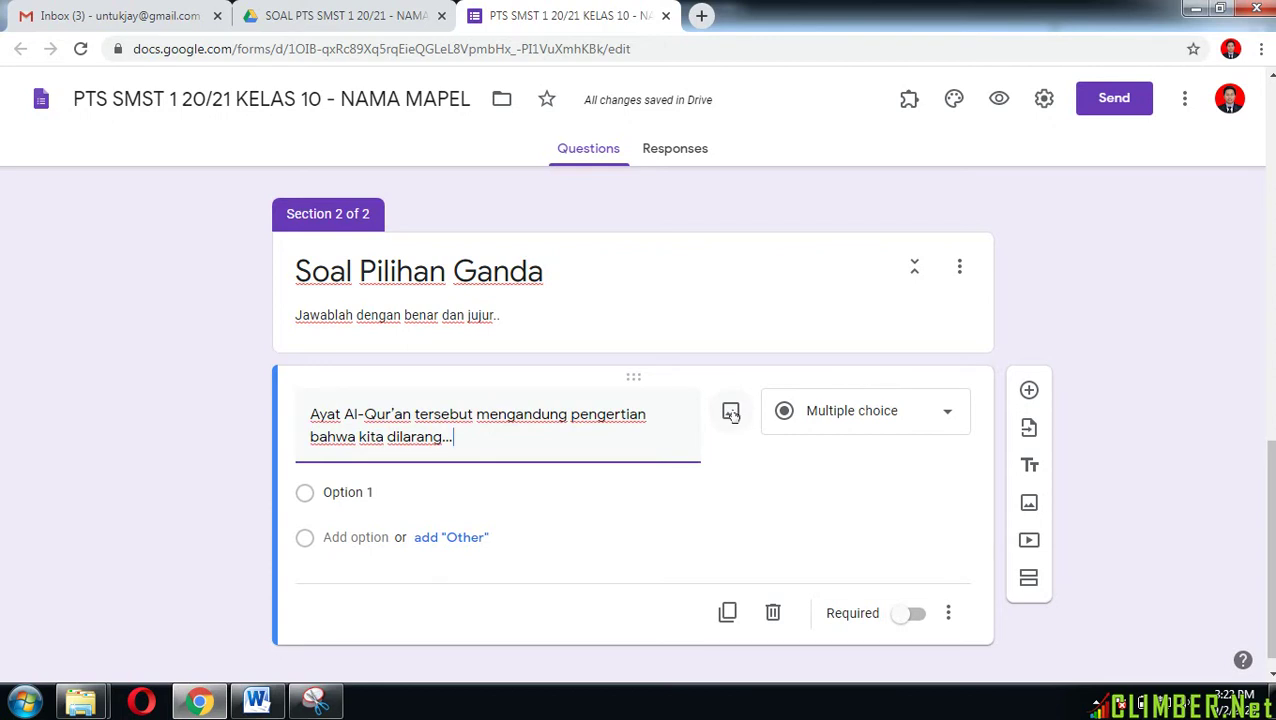
# Step: Attach the soalno1 image from the GAMBAR SOAL PTS folder to the question
pyautogui.click(732, 413)
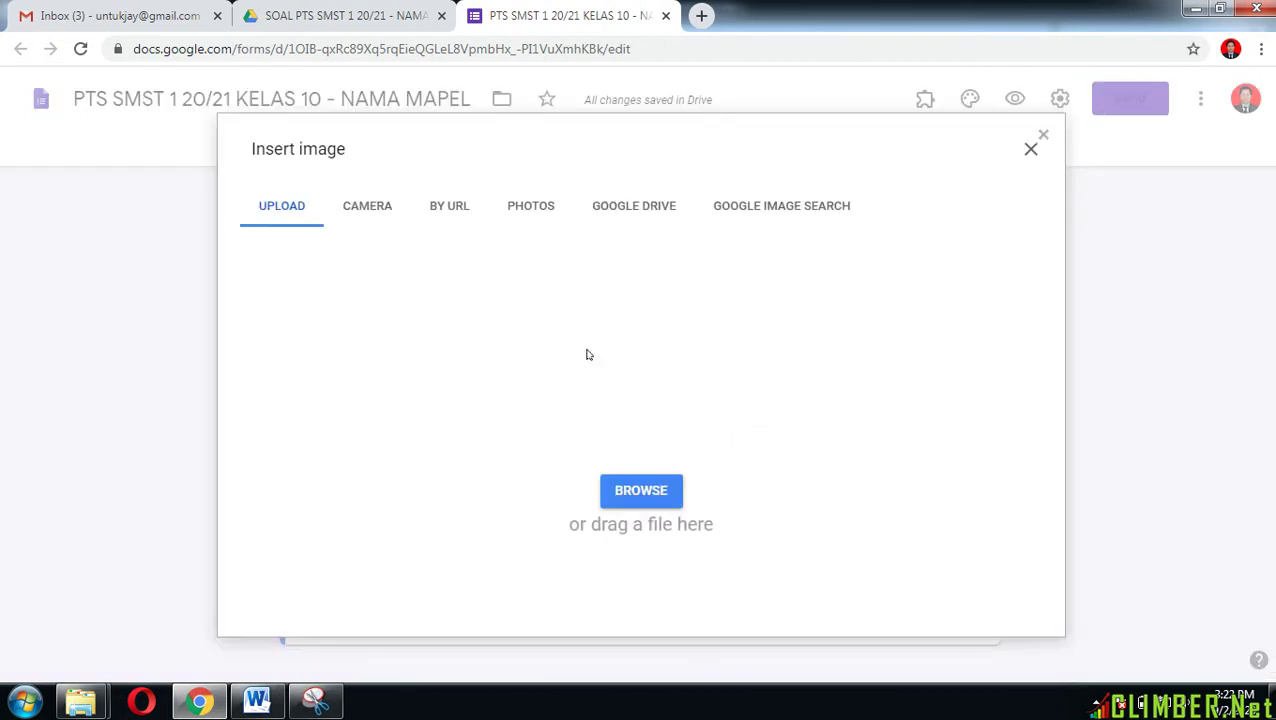
pyautogui.click(668, 498)
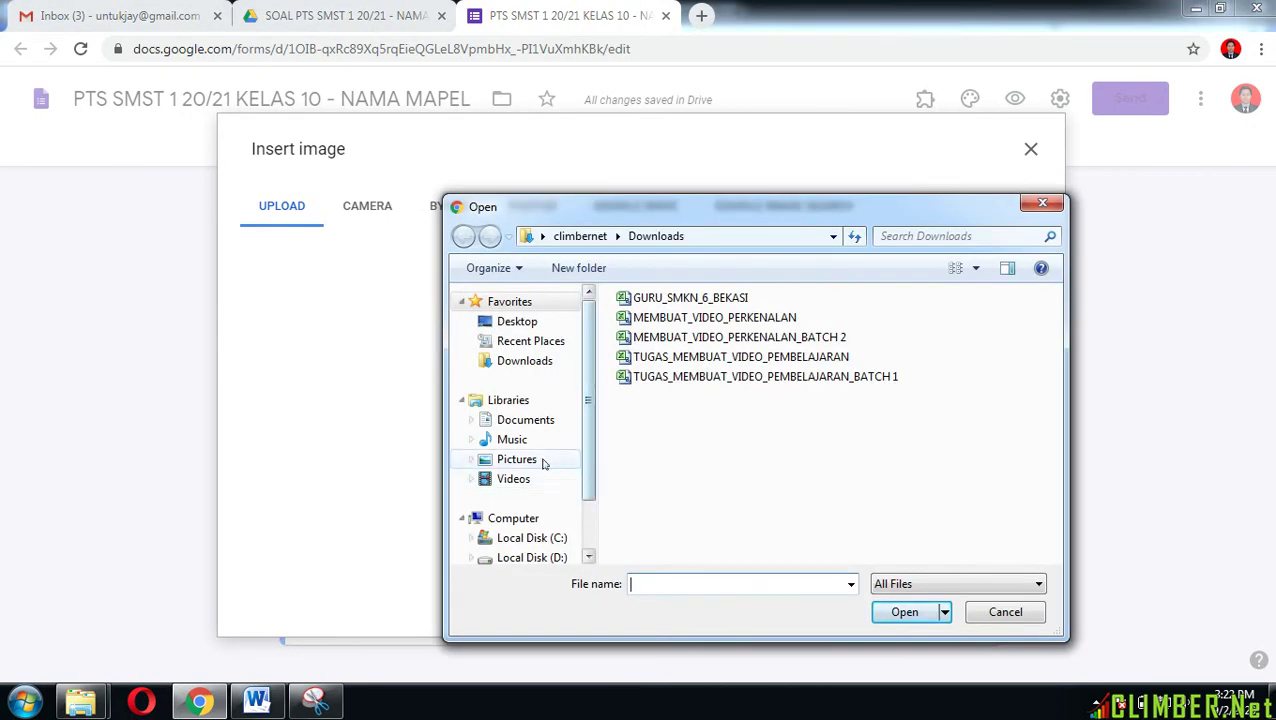
pyautogui.click(512, 439)
pyautogui.doubleClick(682, 410)
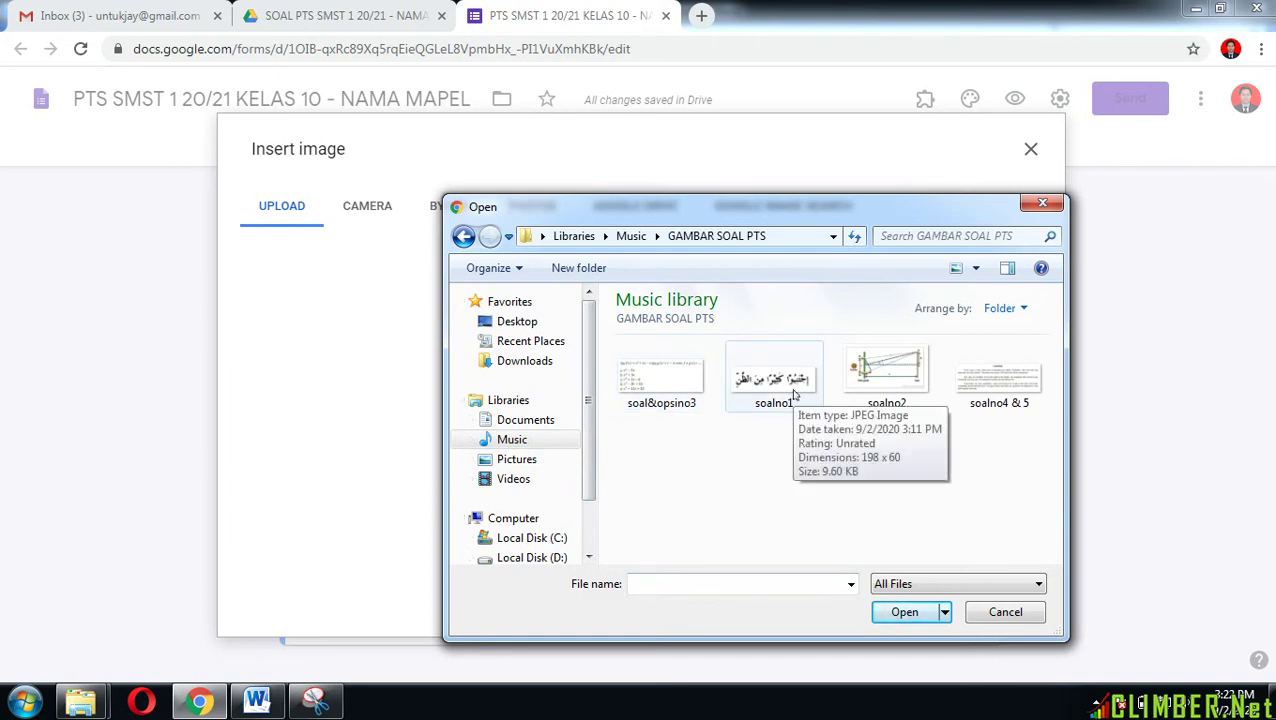
pyautogui.click(791, 388)
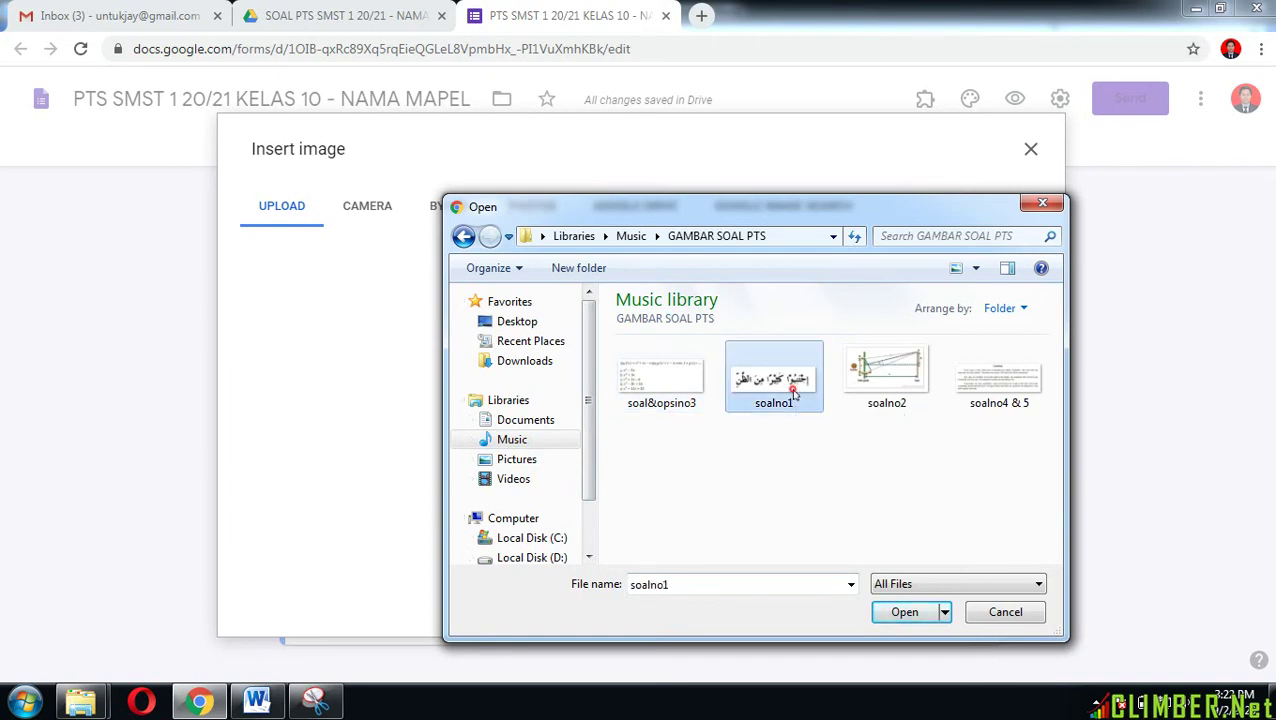
pyautogui.click(897, 612)
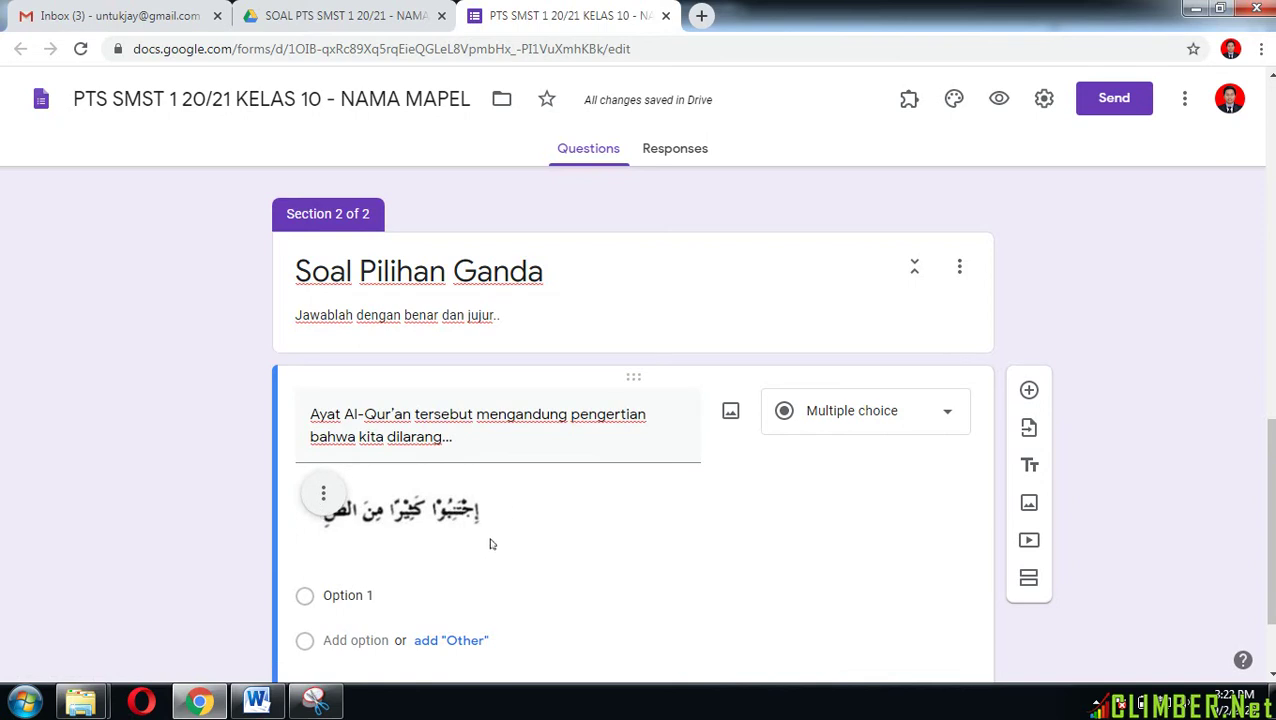
# Step: Paste the five answer choices A–E from Word as the question's options
pyautogui.scroll(-1, 490, 544)
pyautogui.click(257, 700)
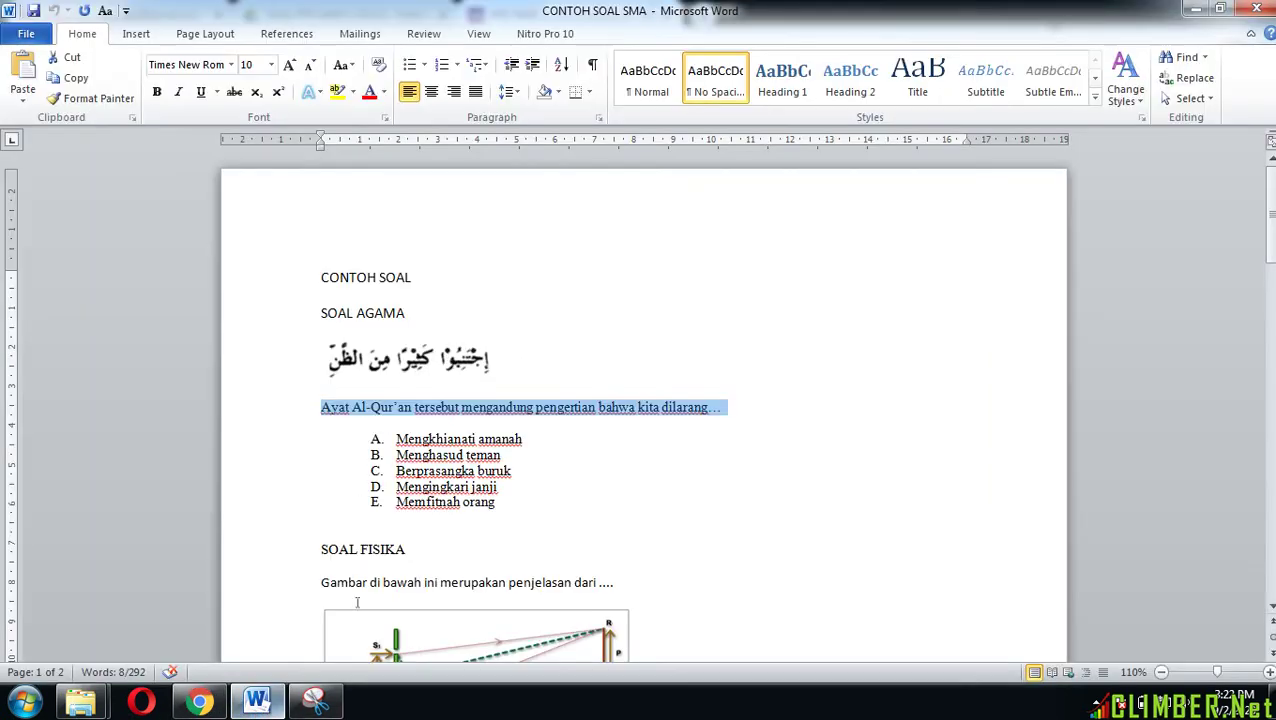
pyautogui.scroll(-1, 469, 494)
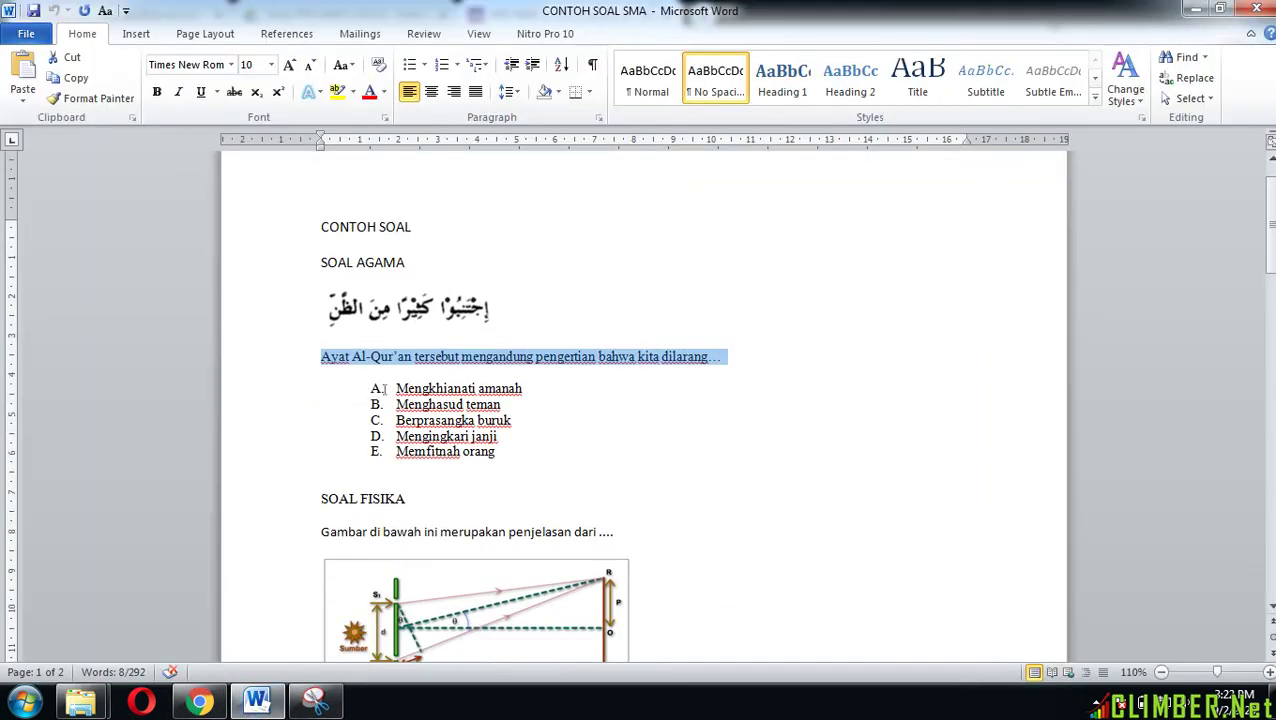
pyautogui.moveTo(396, 389); pyautogui.dragTo(500, 453)
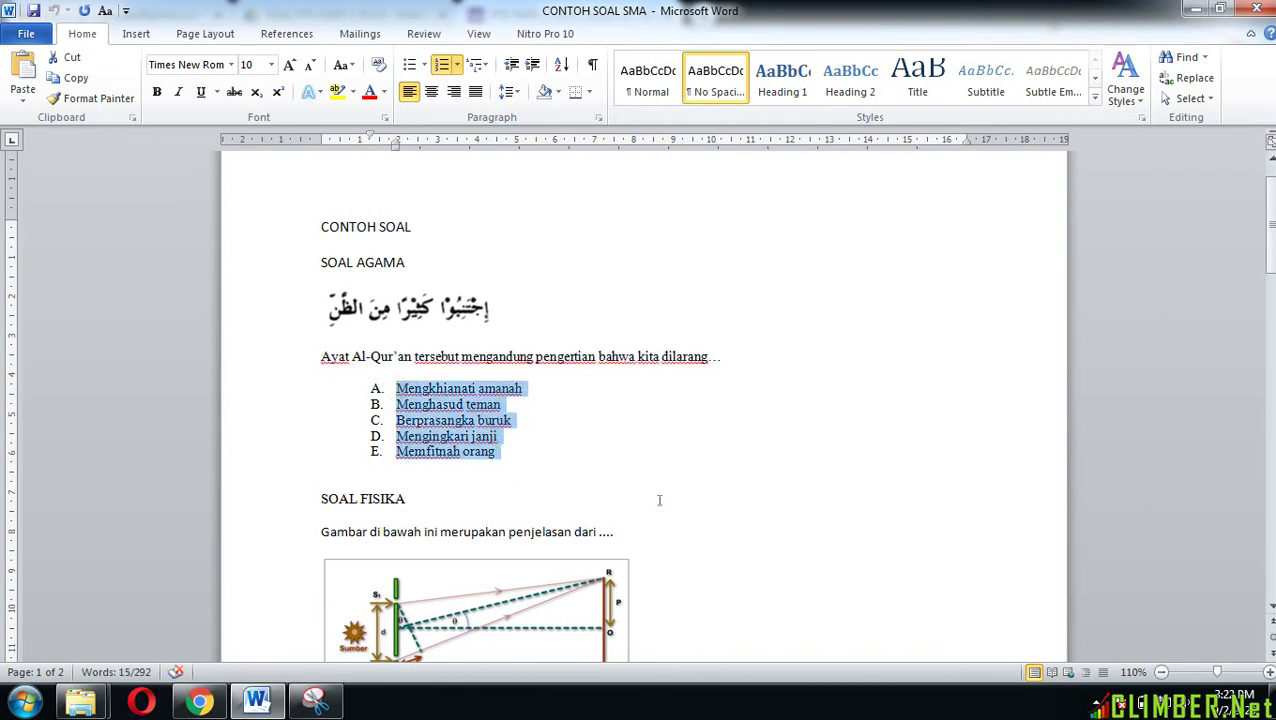
pyautogui.click(200, 702)
pyautogui.click(352, 502)
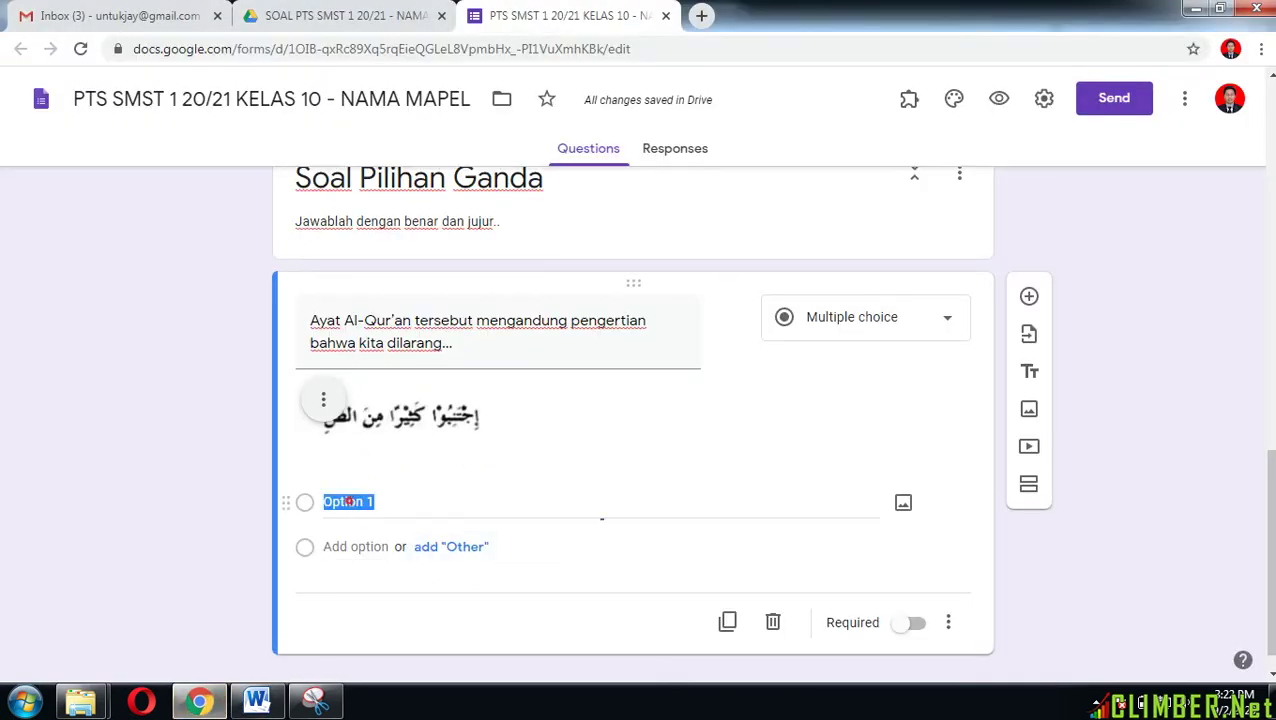
pyautogui.write('A.\tMengkhianati amanah B.\tMenghasud teman C.\tBerprasangka buruk D.\tMengingkari janji E.\tMemfitnah orang')
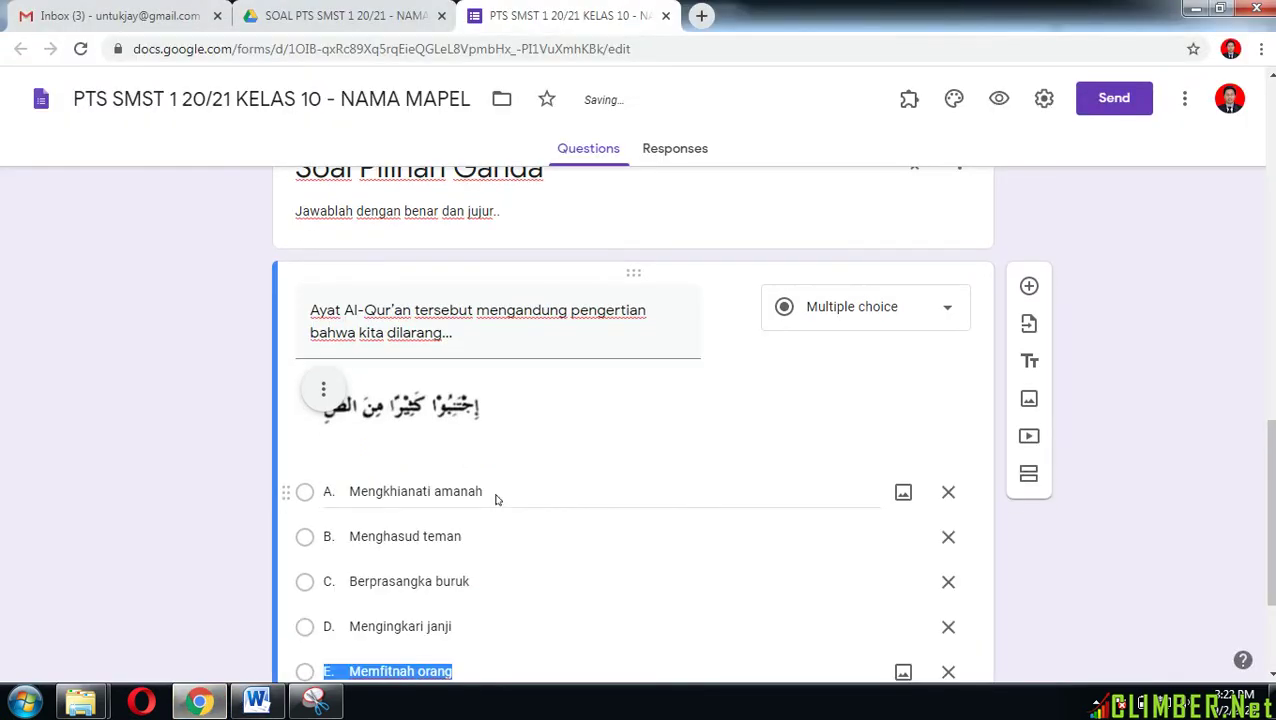
pyautogui.scroll(-2, 498, 498)
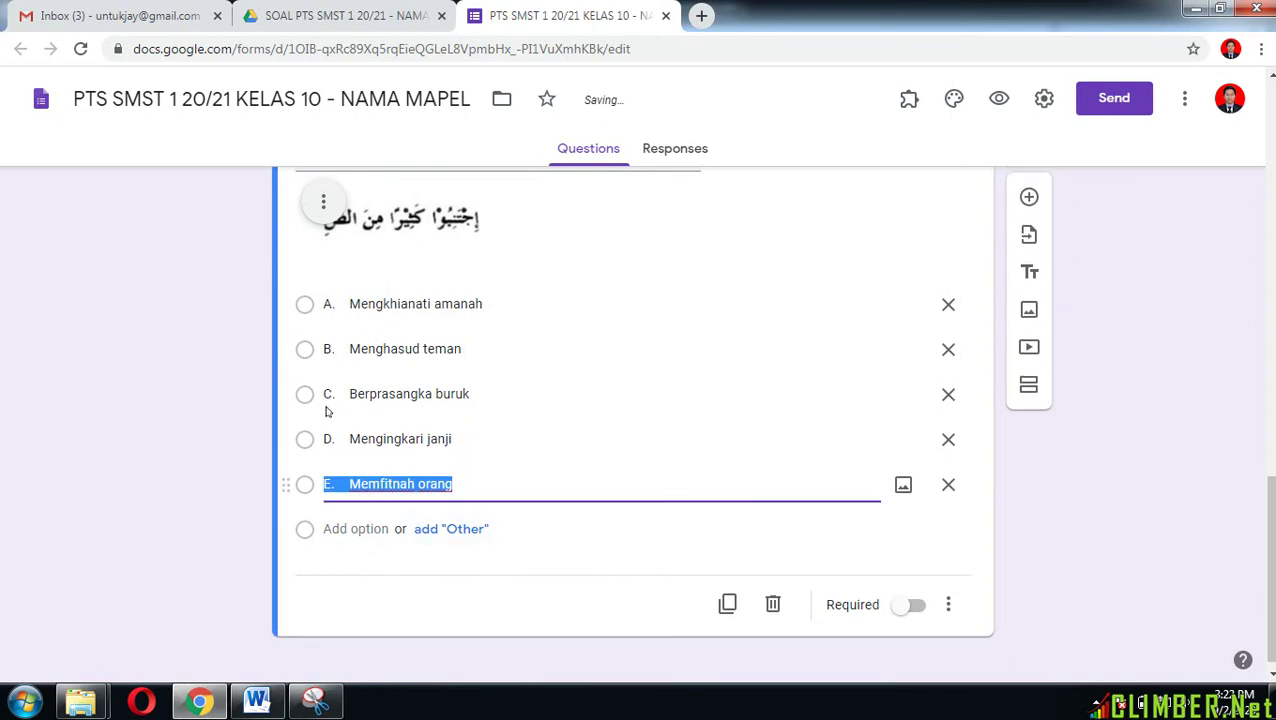
# Step: Remove the A.–E. letter prefixes from all five options
pyautogui.click(352, 303)
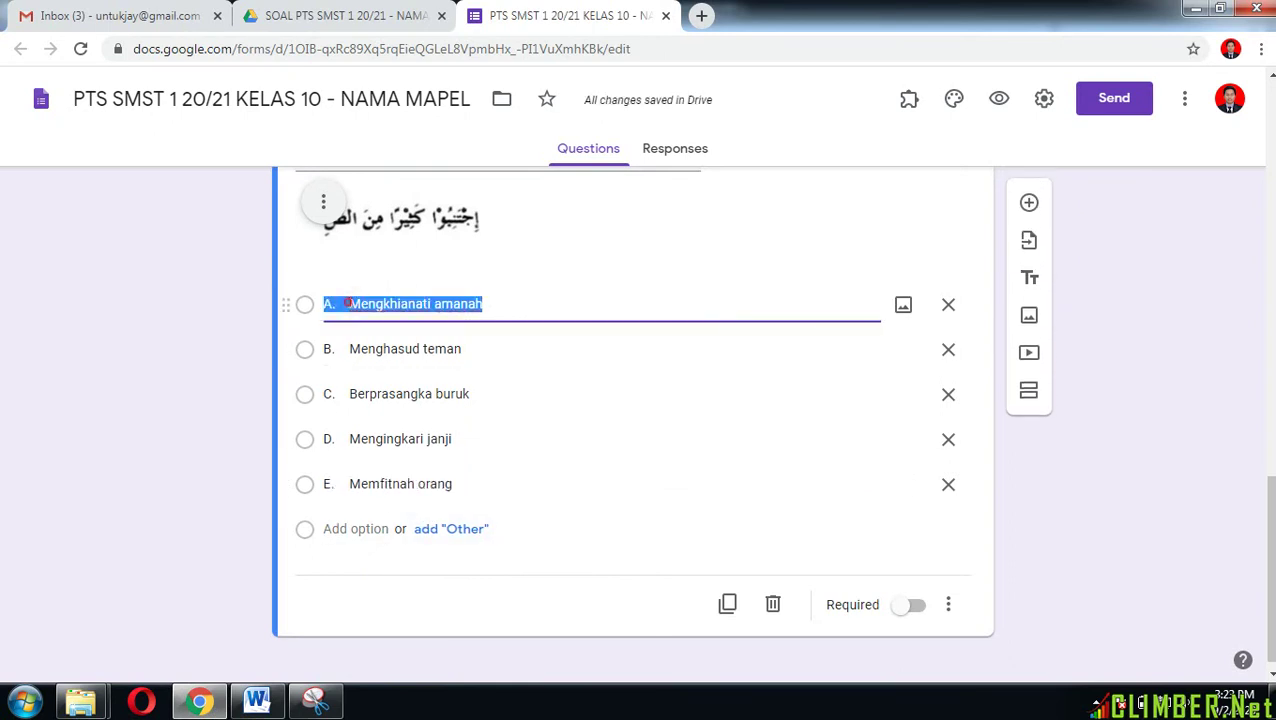
pyautogui.click(349, 303)
pyautogui.press('BackSpace')
pyautogui.press('BackSpace')
pyautogui.press('BackSpace')
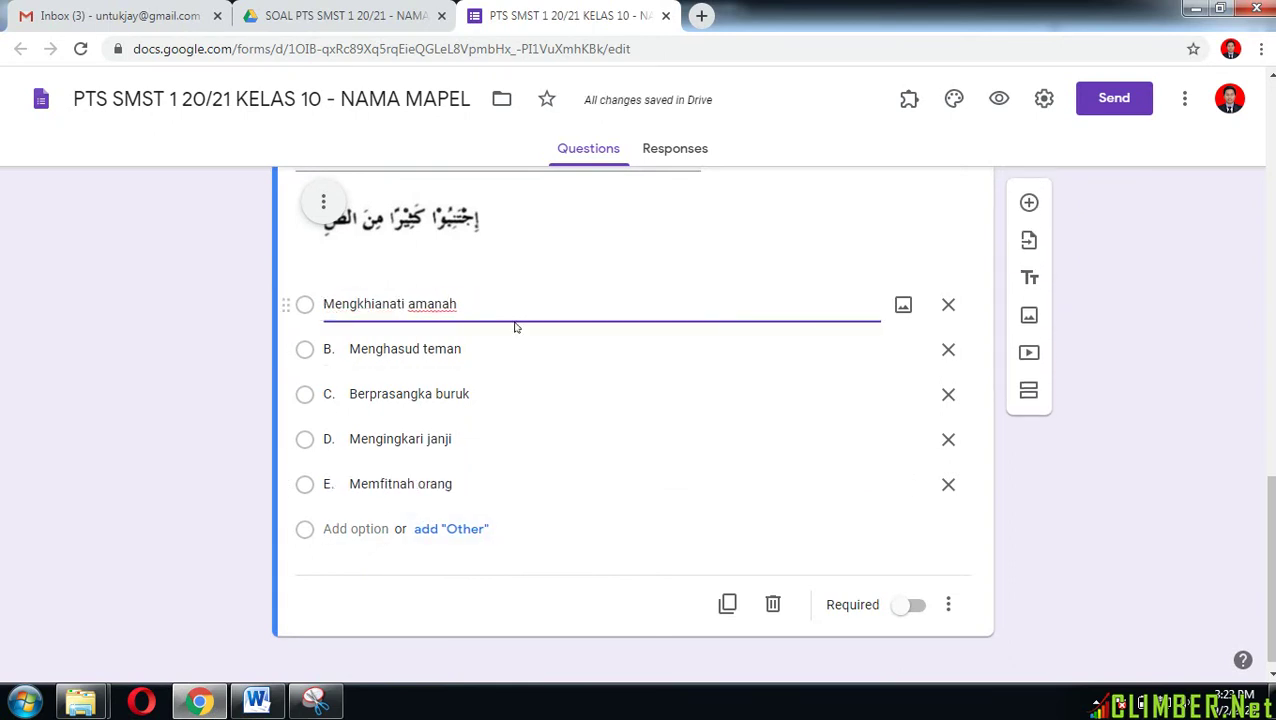
pyautogui.click(352, 349)
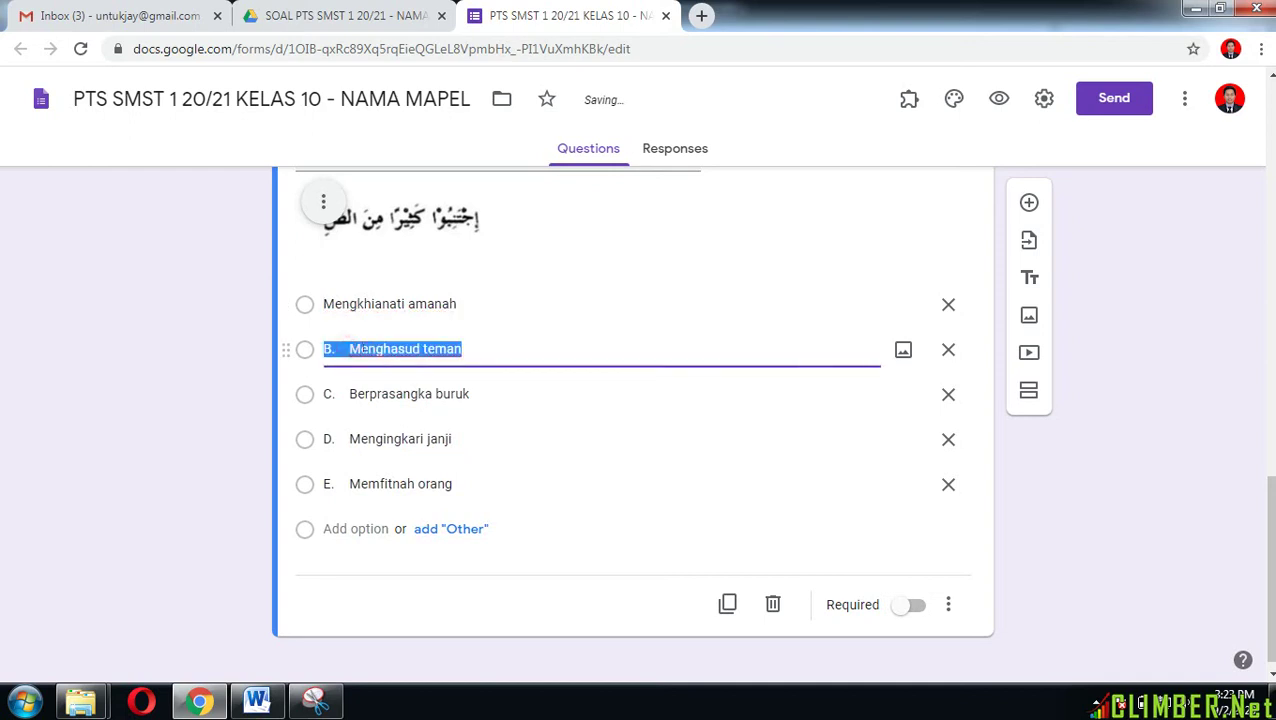
pyautogui.click(350, 349)
pyautogui.press('BackSpace')
pyautogui.press('BackSpace')
pyautogui.press('BackSpace')
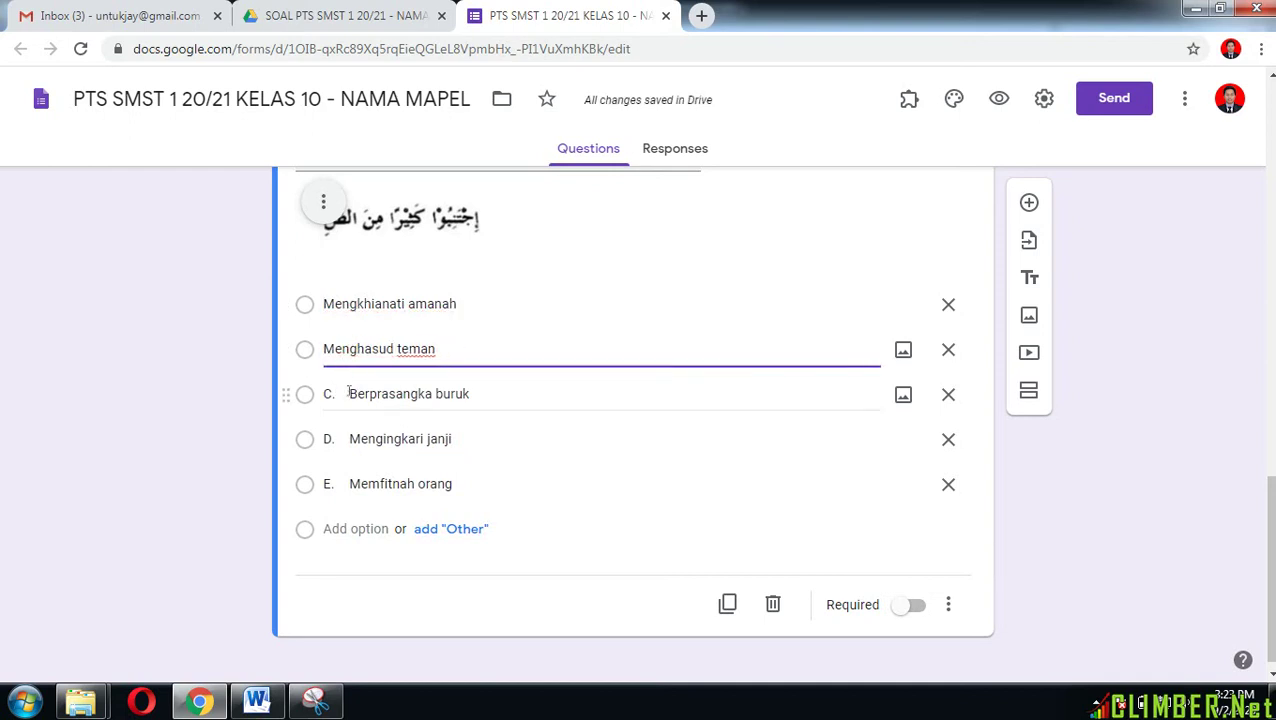
pyautogui.click(349, 393)
pyautogui.click(349, 393)
pyautogui.press('BackSpace')
pyautogui.press('BackSpace')
pyautogui.press('BackSpace')
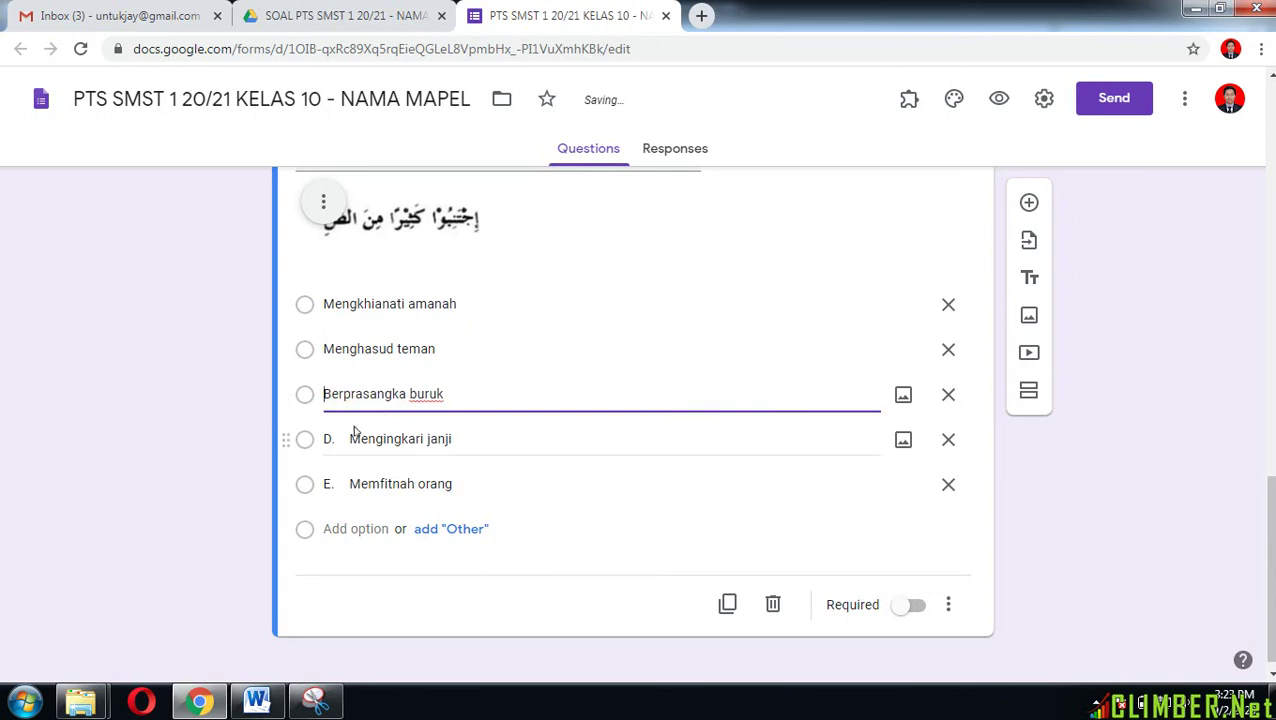
pyautogui.click(349, 434)
pyautogui.click(349, 434)
pyautogui.press('BackSpace')
pyautogui.press('BackSpace')
pyautogui.press('BackSpace')
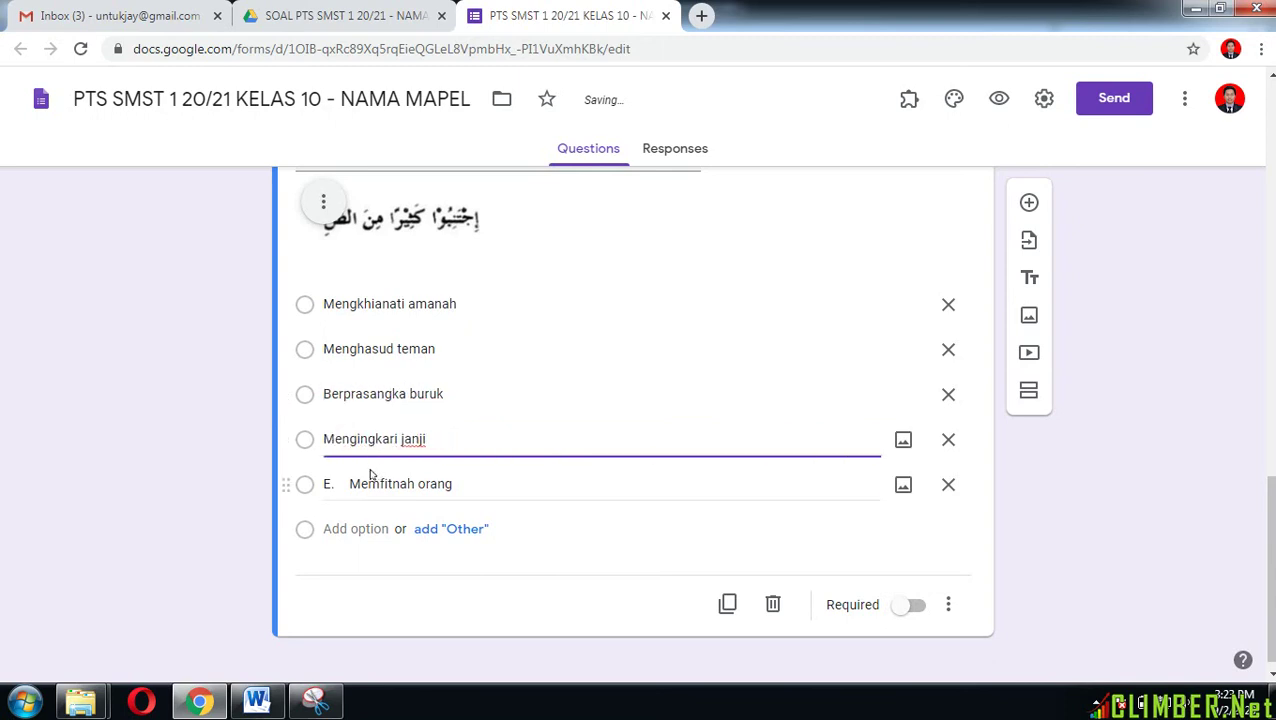
pyautogui.click(350, 483)
pyautogui.click(350, 483)
pyautogui.press('BackSpace')
pyautogui.press('BackSpace')
pyautogui.press('BackSpace')
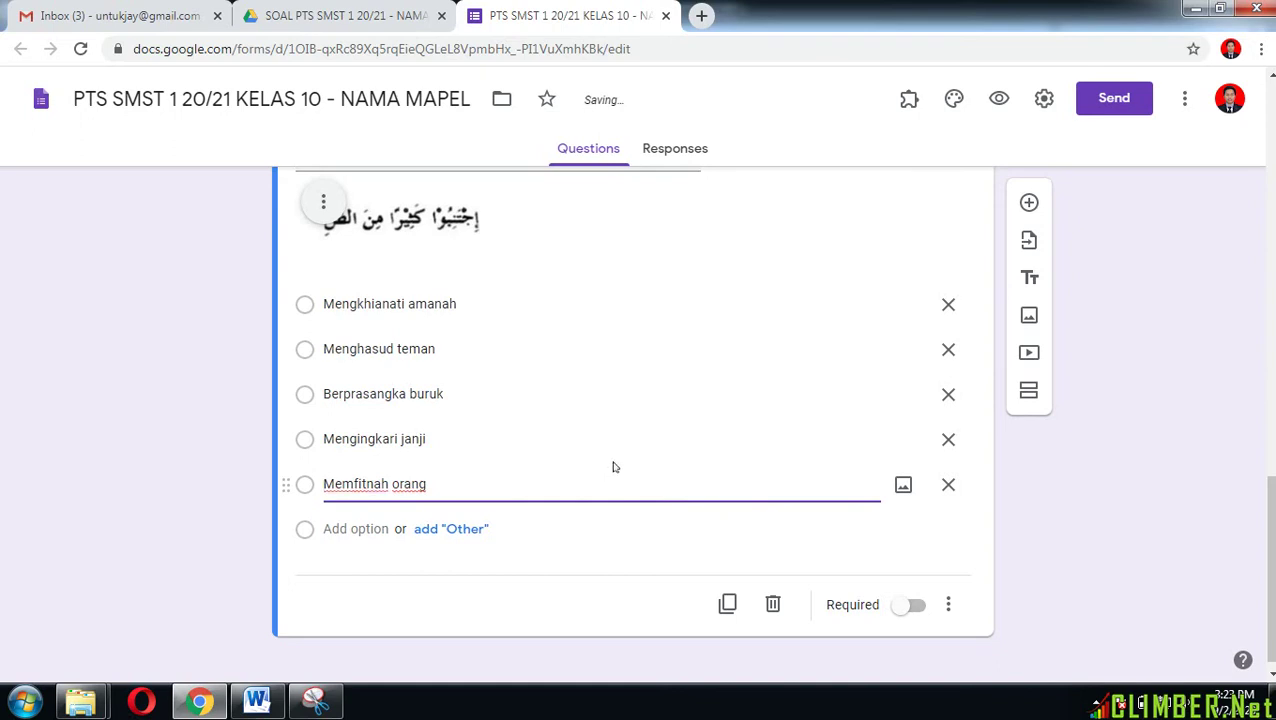
pyautogui.scroll(2, 614, 467)
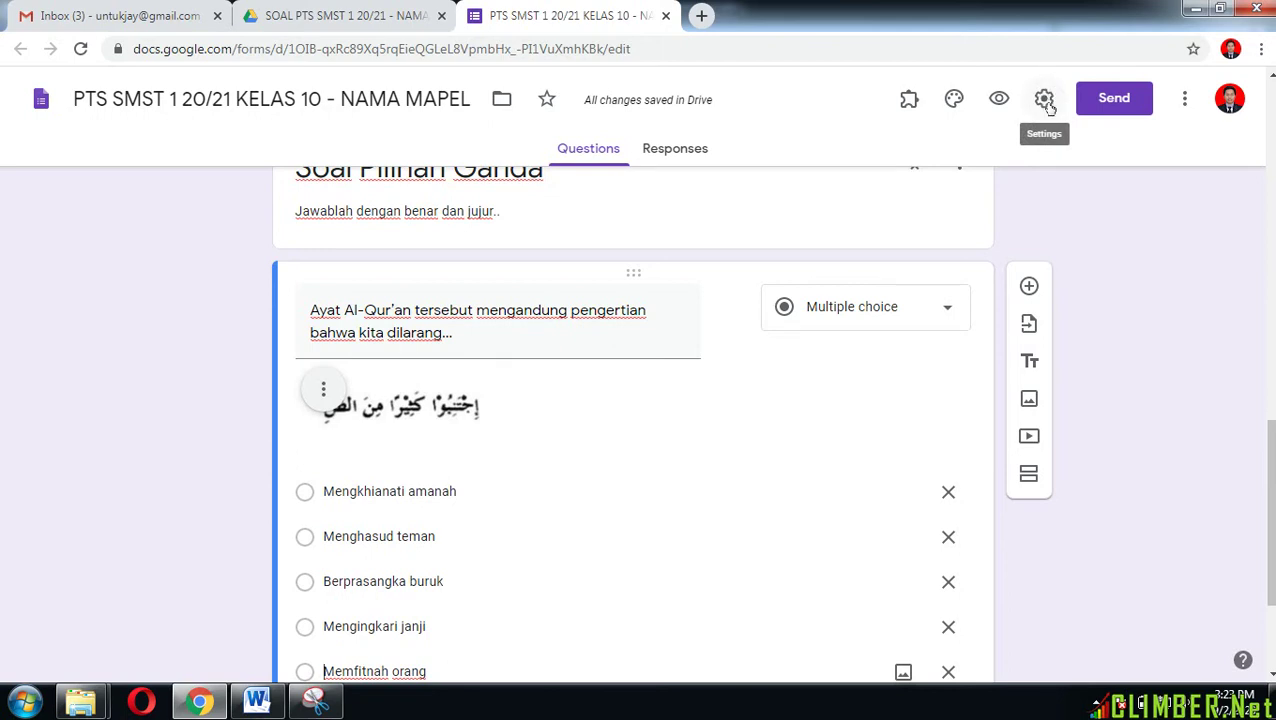
# Step: Limit to 1 response, shuffle question order, and set the confirmation 'TERIMA KASIH DATA ANDA SUDAH'
pyautogui.click(1045, 100)
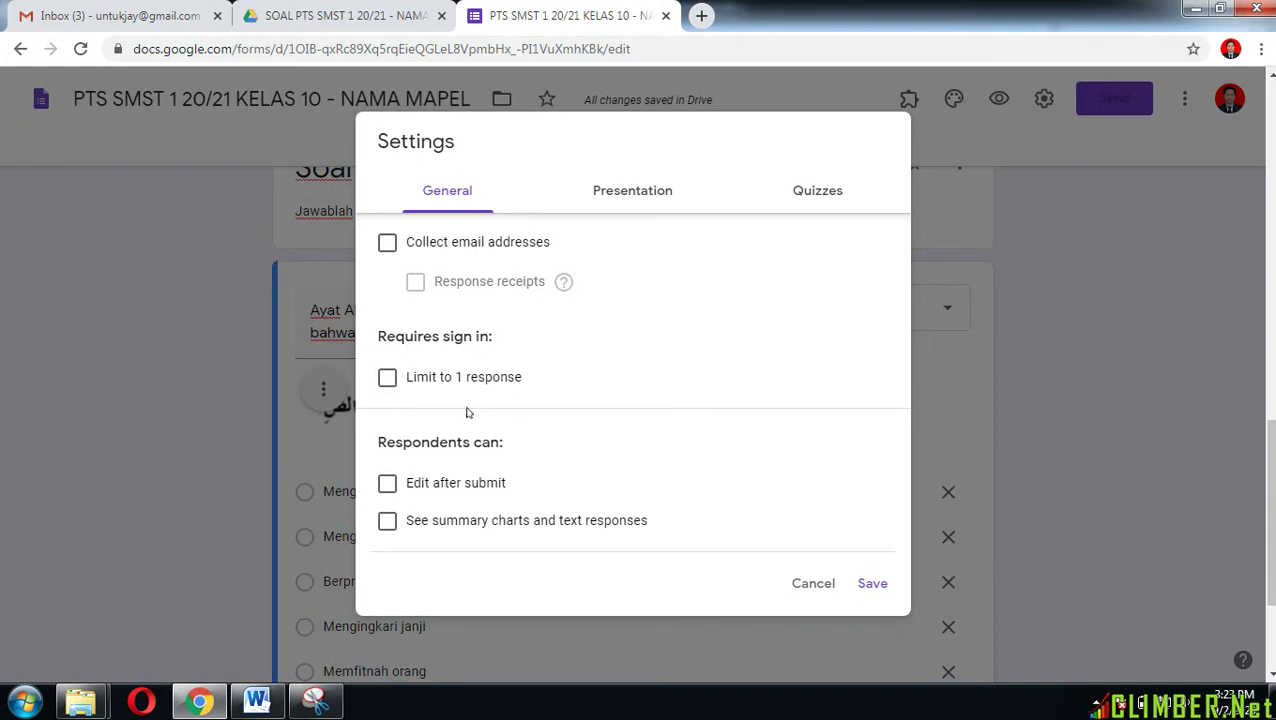
pyautogui.click(388, 379)
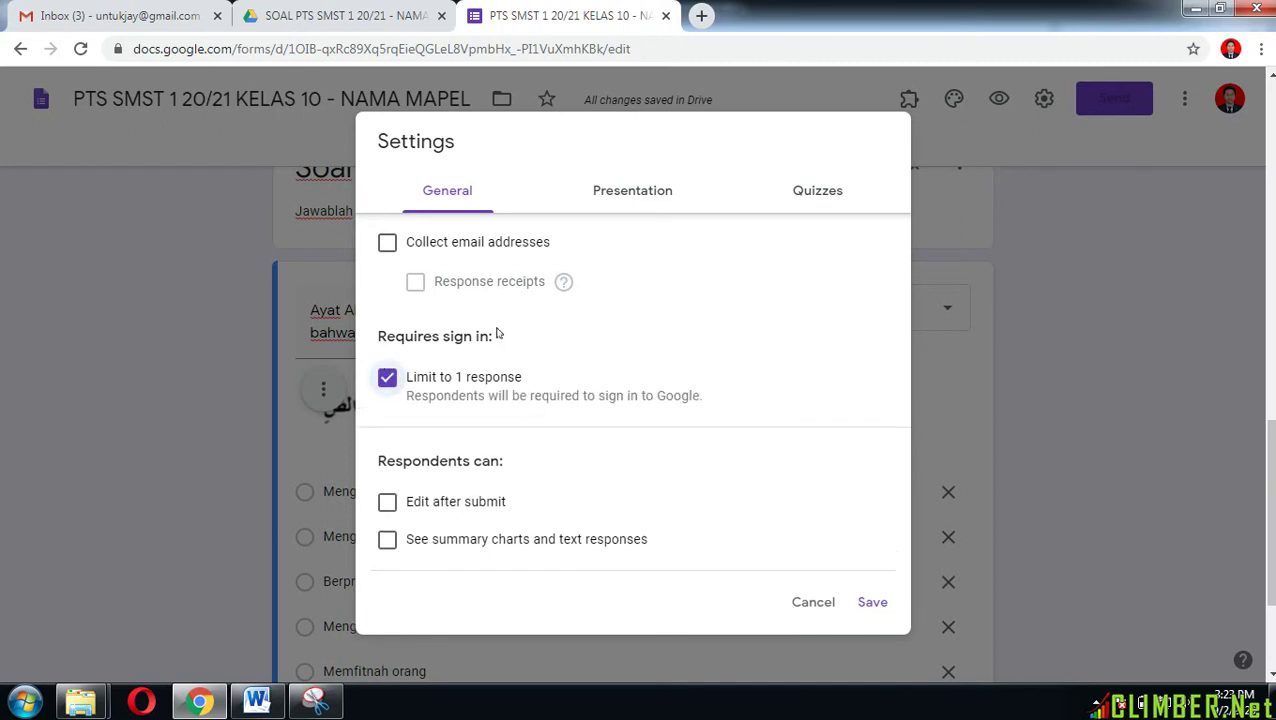
pyautogui.click(628, 202)
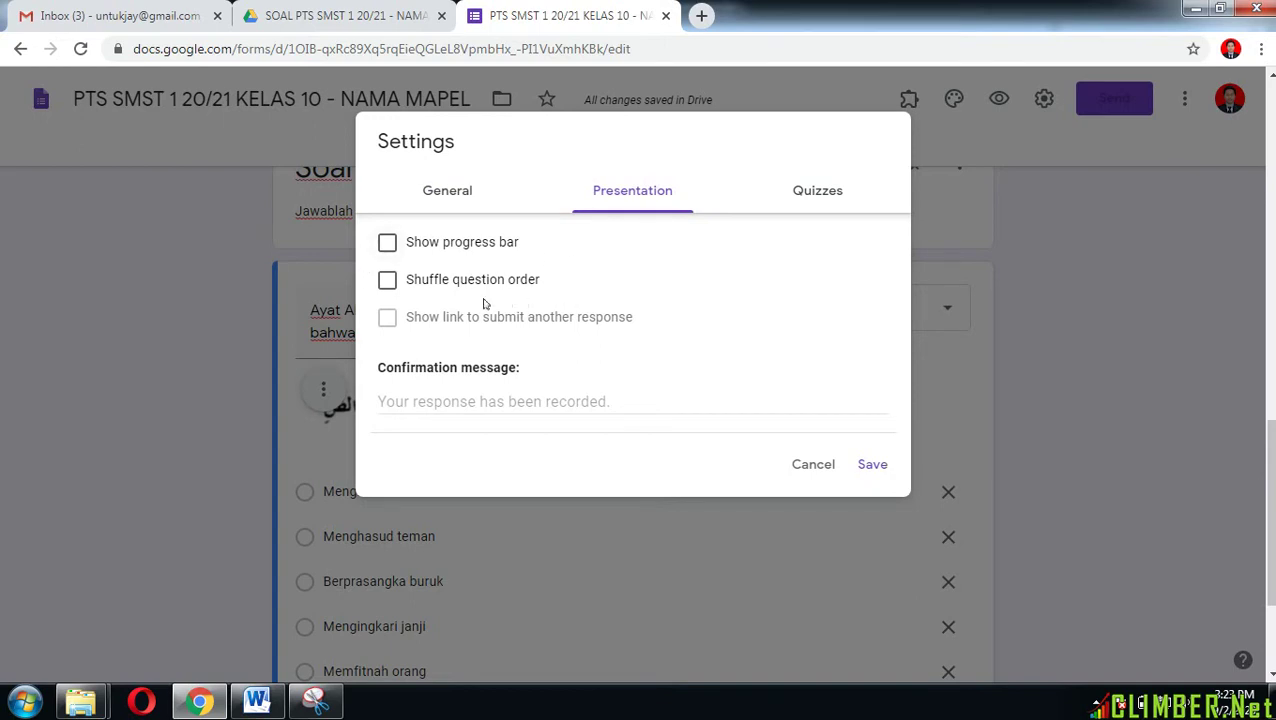
pyautogui.click(386, 283)
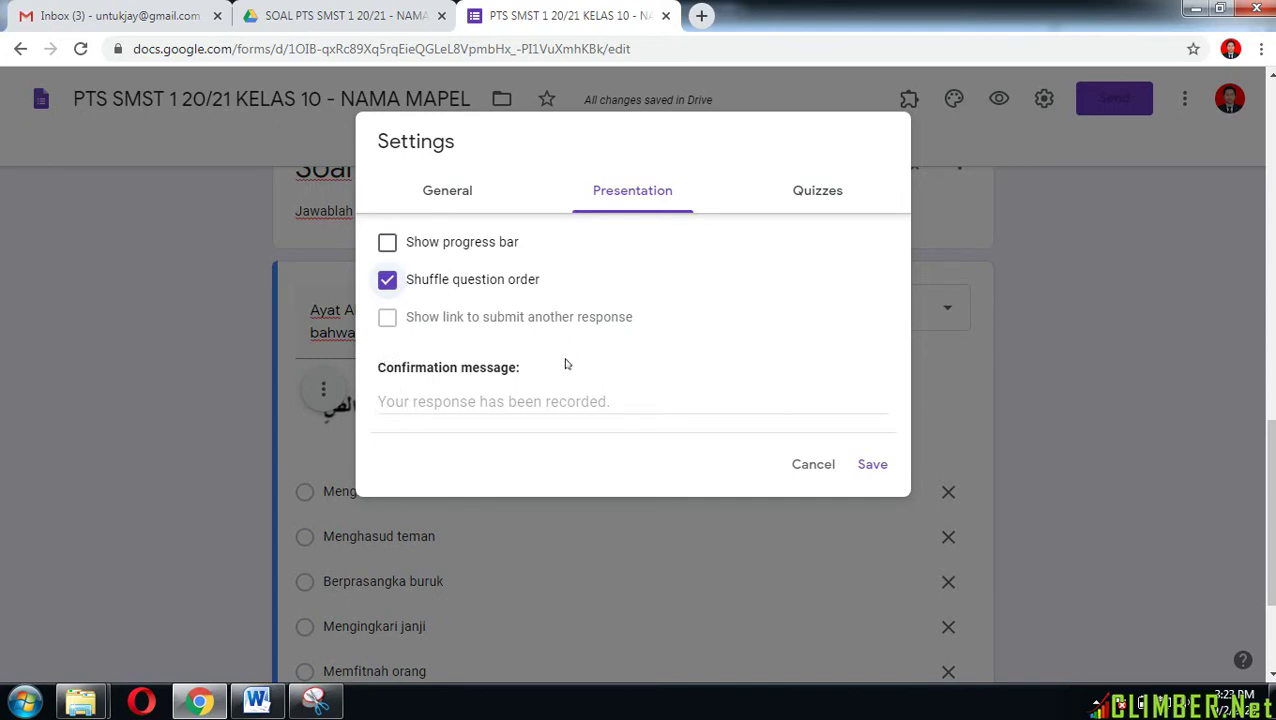
pyautogui.click(405, 401)
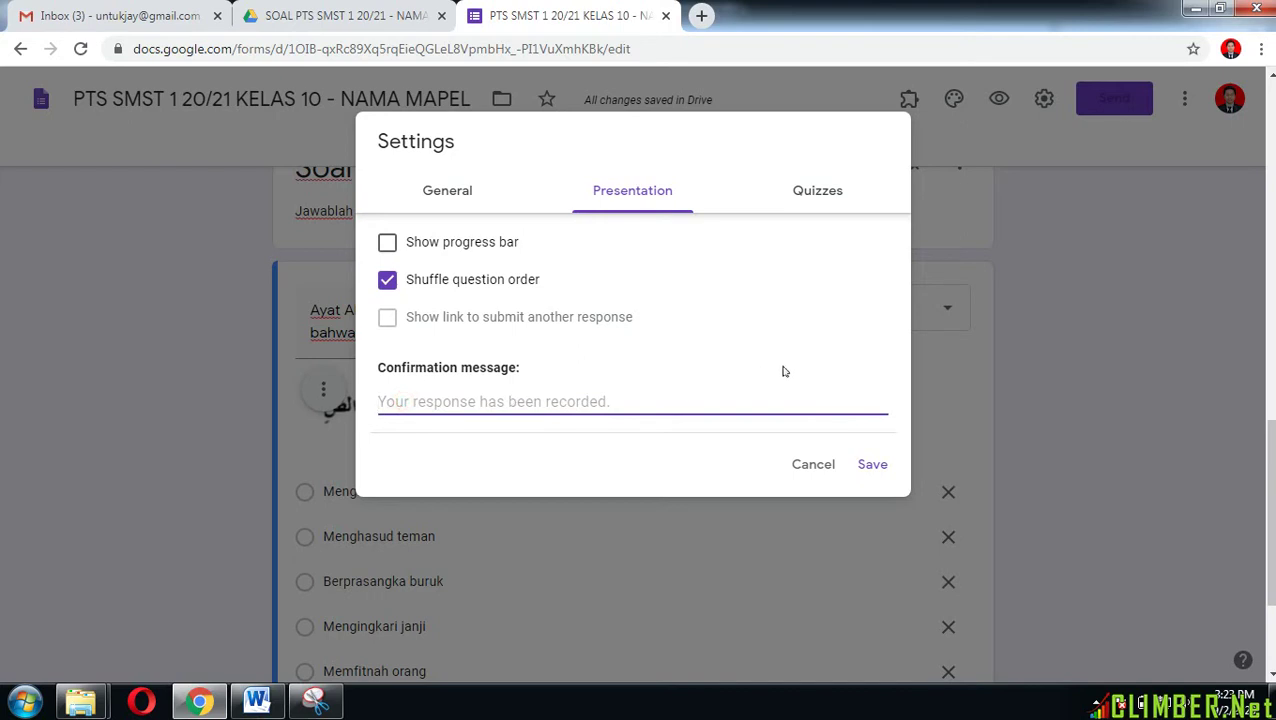
pyautogui.write('TERIMA')
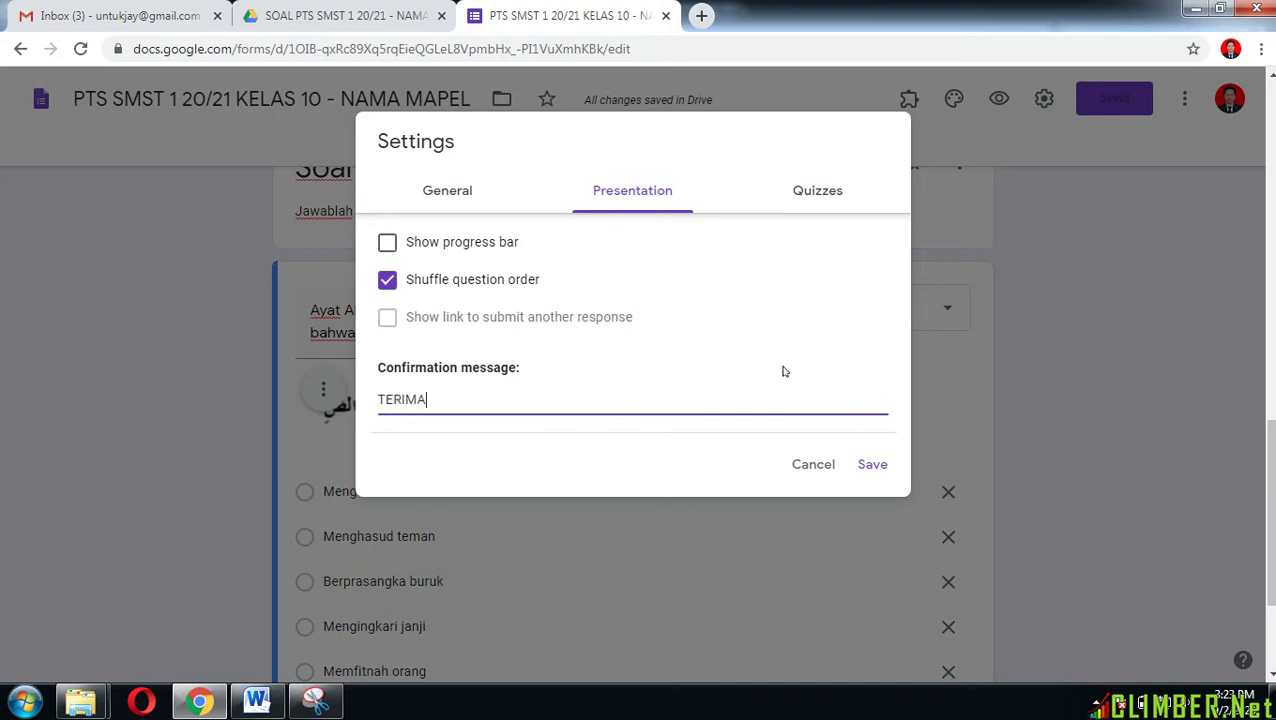
pyautogui.write(' KASIH DATA')
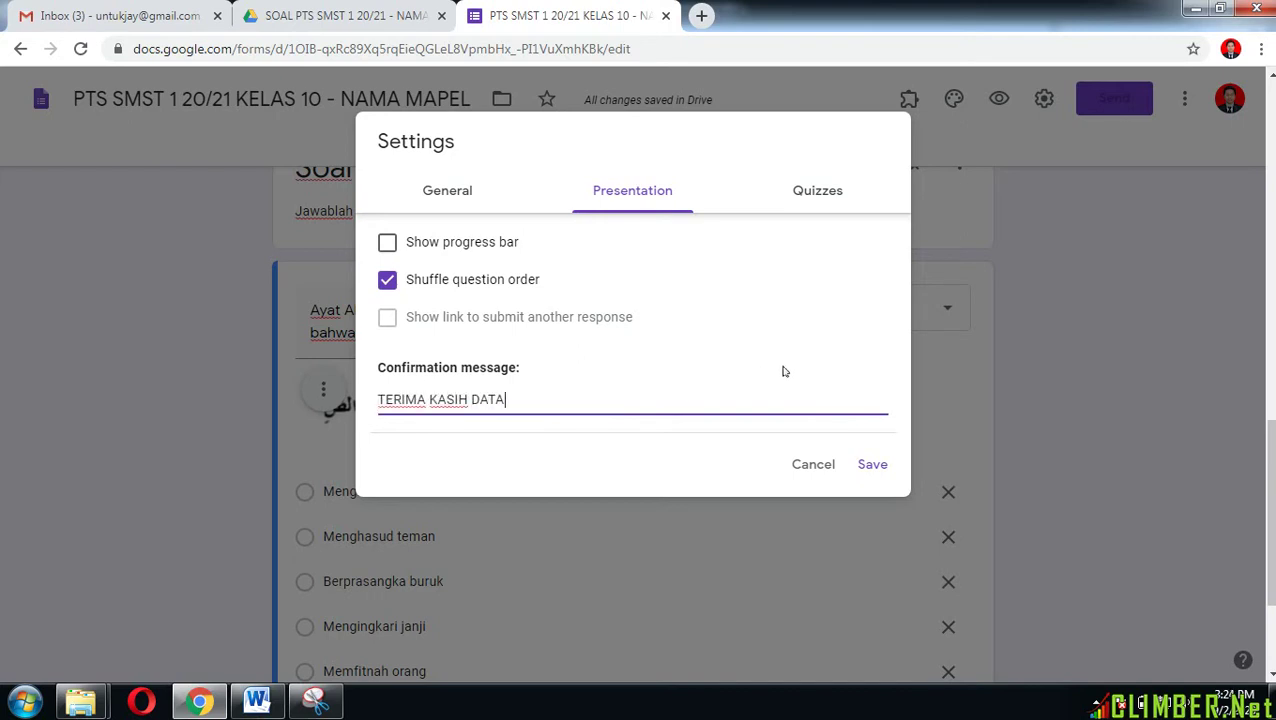
pyautogui.write(' ANDA SUDAH DITERIMA')
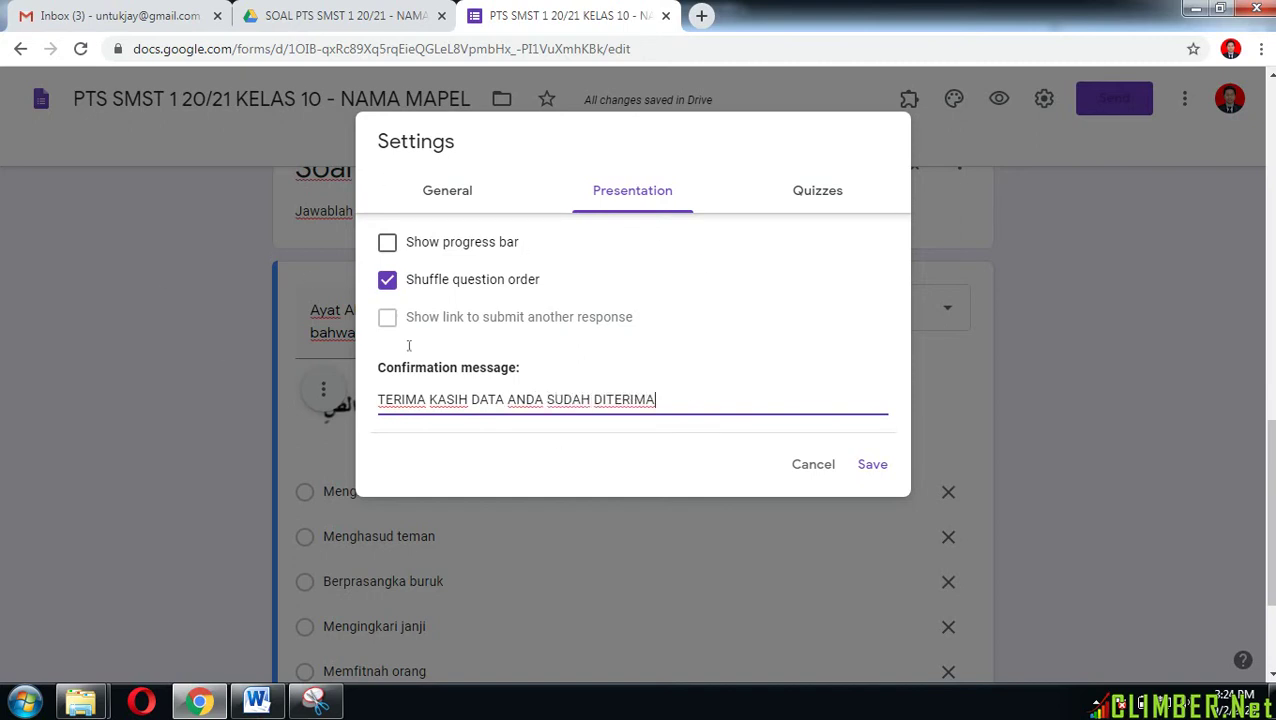
# Step: Make the form a quiz that hides missed questions and correct answers, and save
pyautogui.click(818, 192)
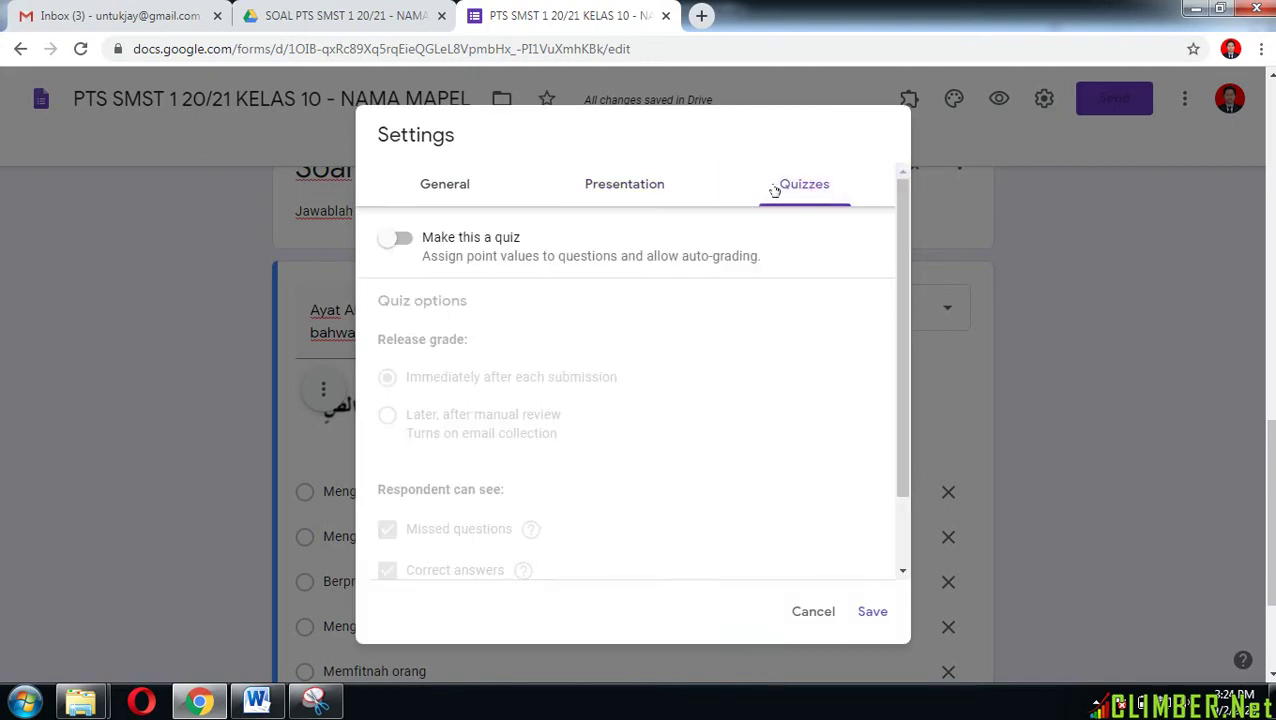
pyautogui.click(400, 239)
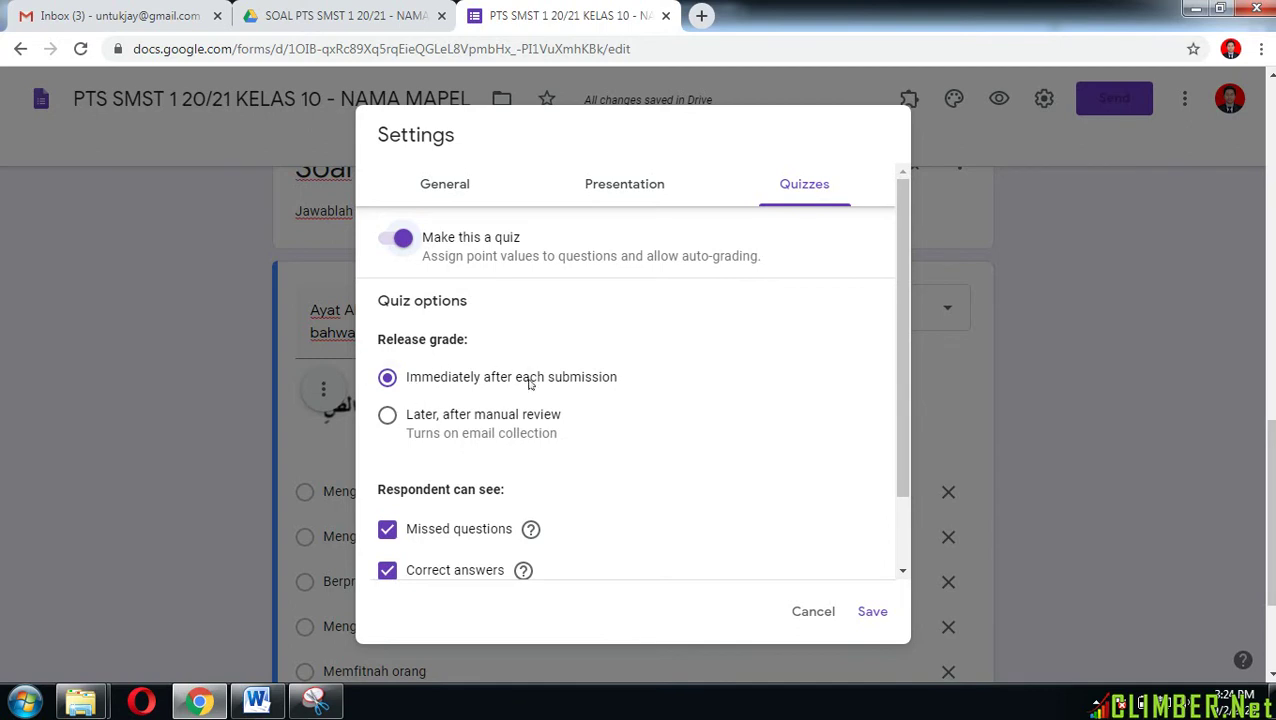
pyautogui.scroll(-2, 531, 385)
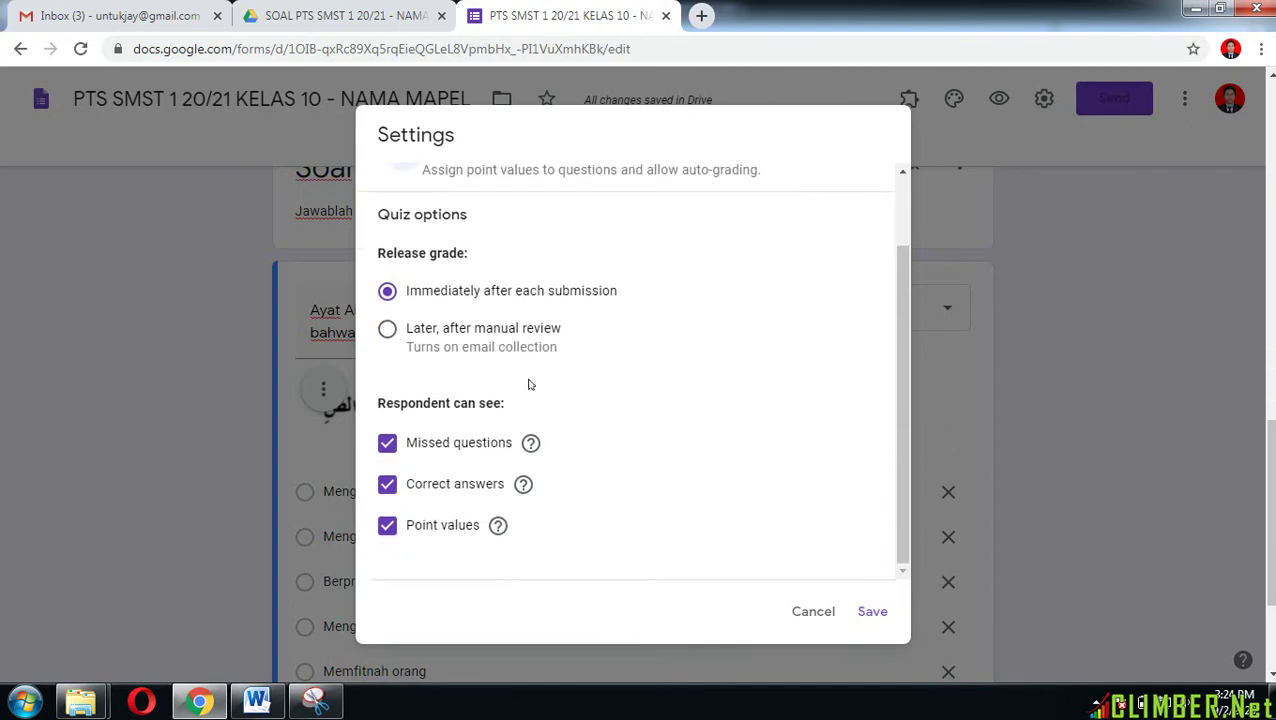
pyautogui.click(388, 447)
pyautogui.click(390, 488)
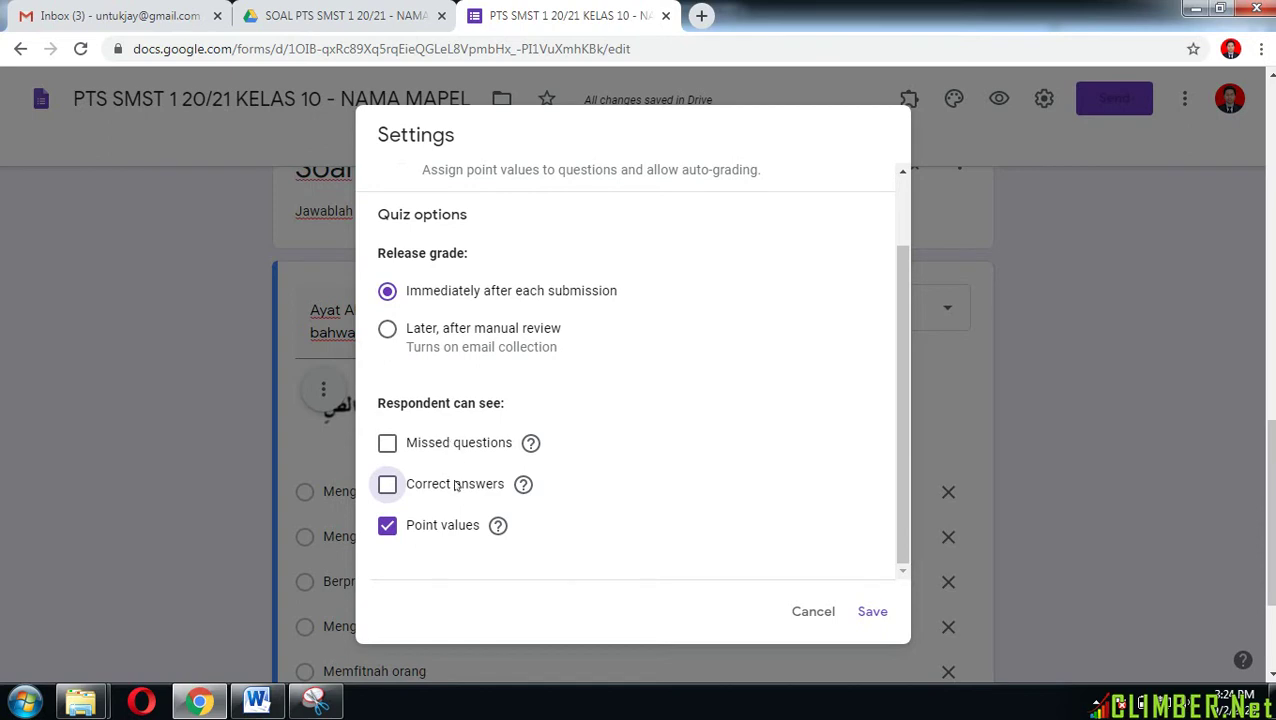
pyautogui.scroll(2, 605, 481)
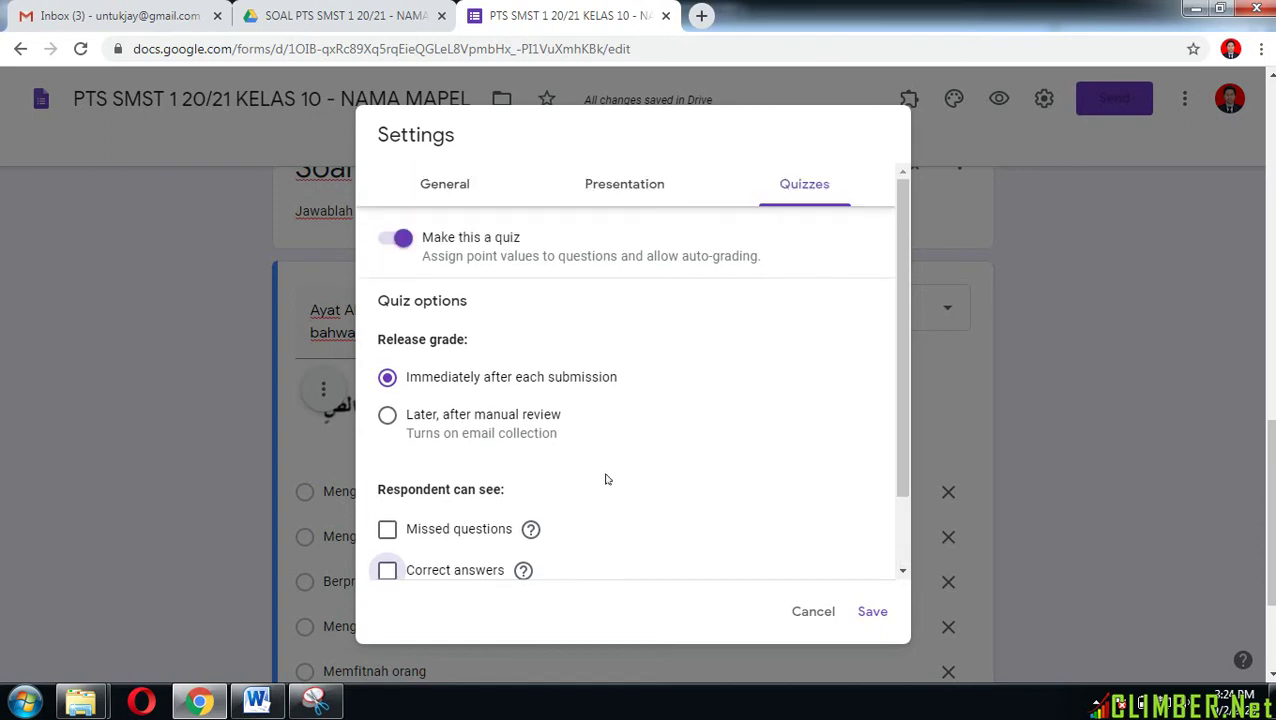
pyautogui.scroll(-2, 605, 481)
pyautogui.scroll(2, 604, 476)
pyautogui.scroll(-2, 605, 480)
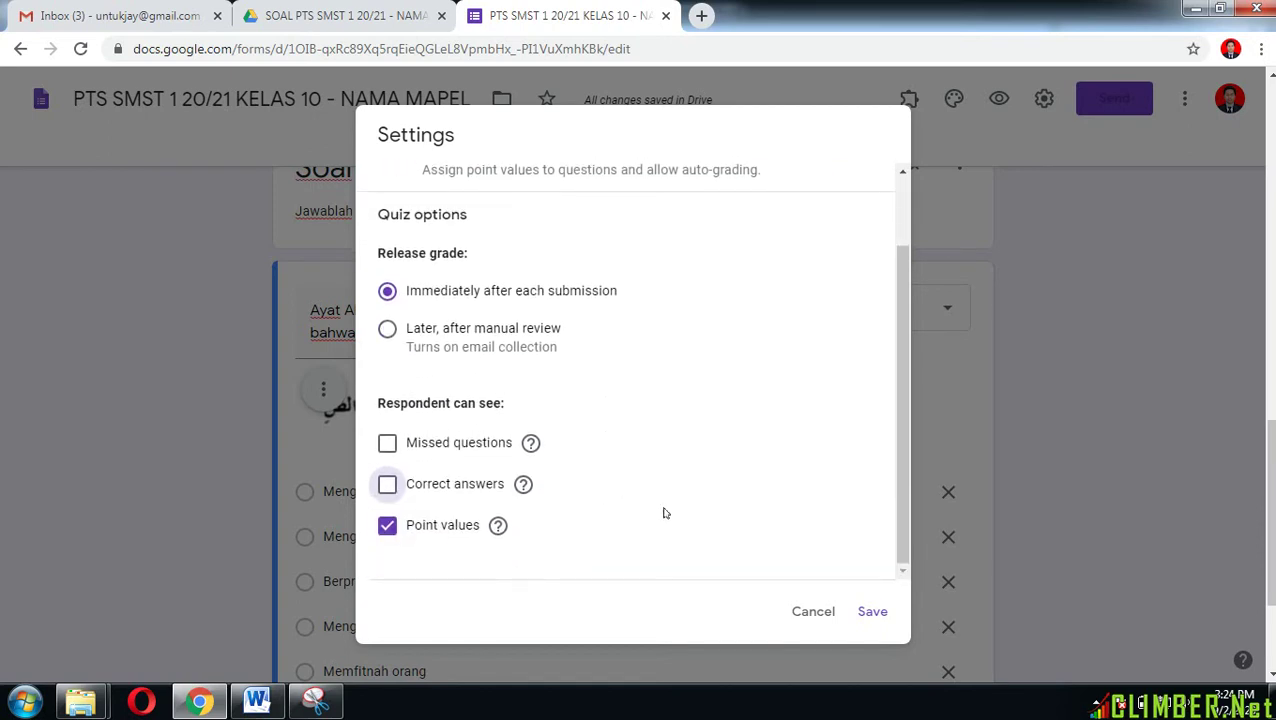
pyautogui.click(879, 609)
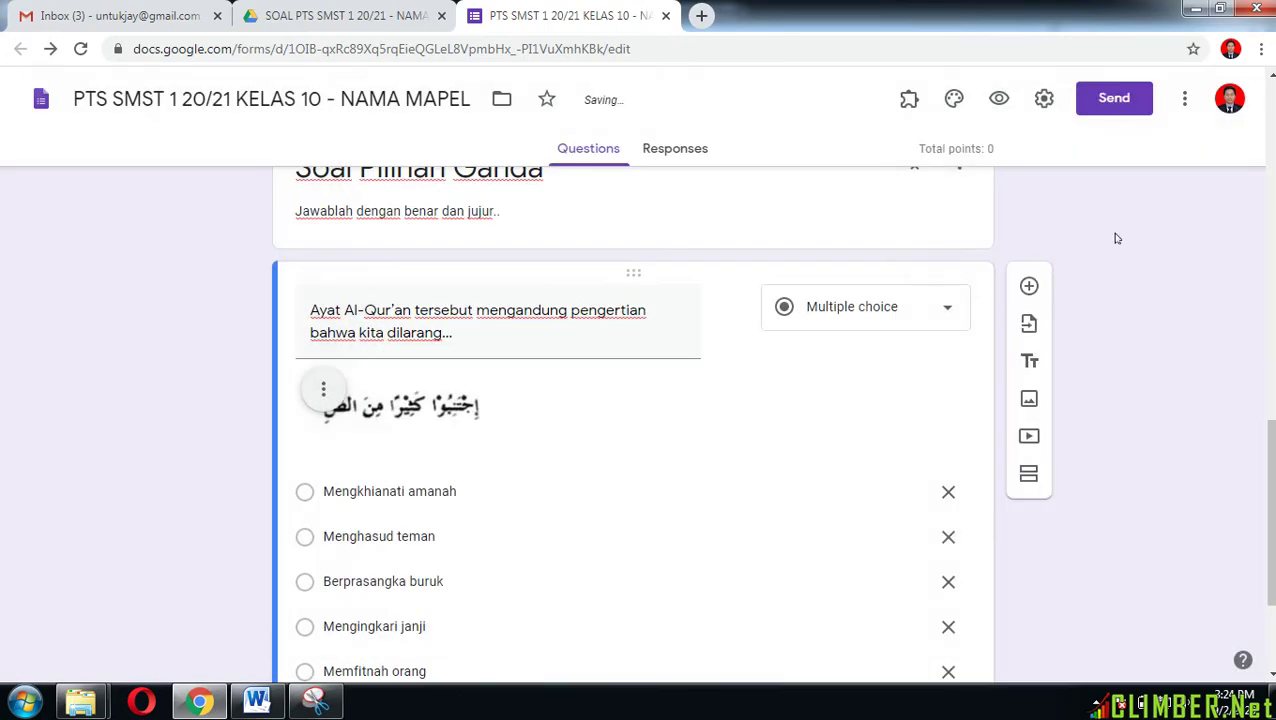
# Step: Set the answer key to Berprasangka buruk, worth 20 points
pyautogui.scroll(-2, 849, 293)
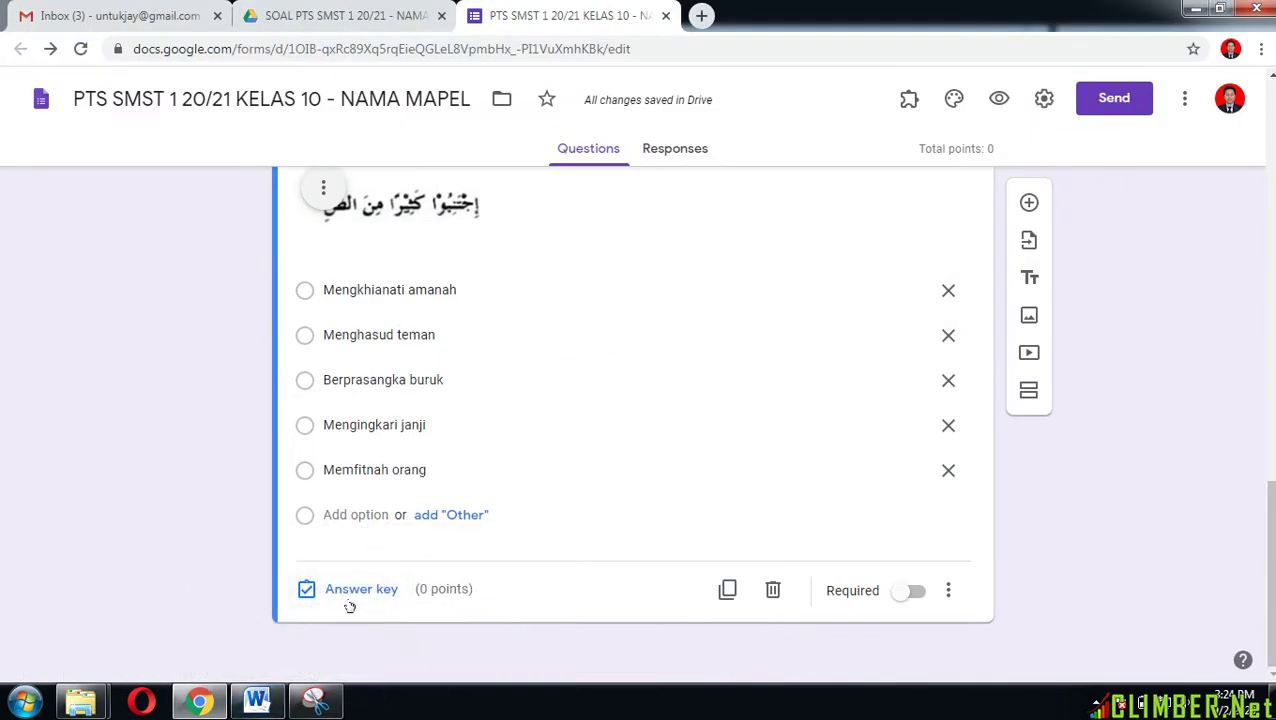
pyautogui.click(348, 592)
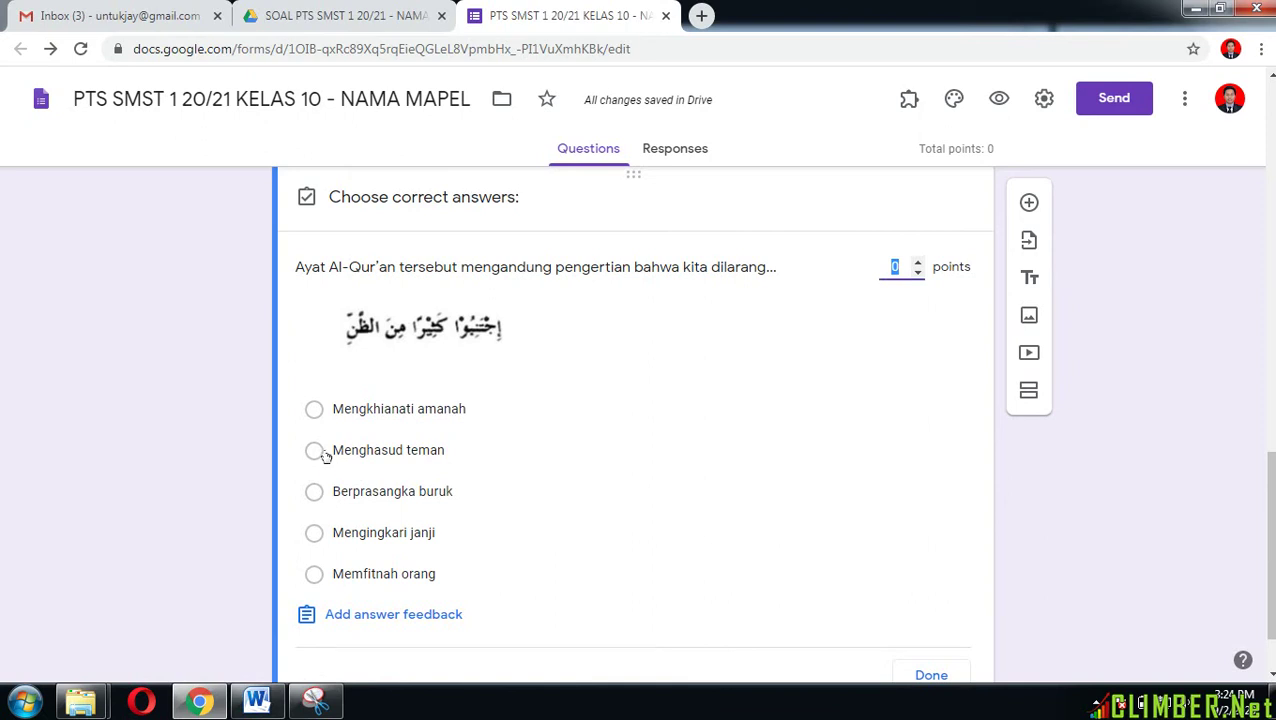
pyautogui.click(314, 494)
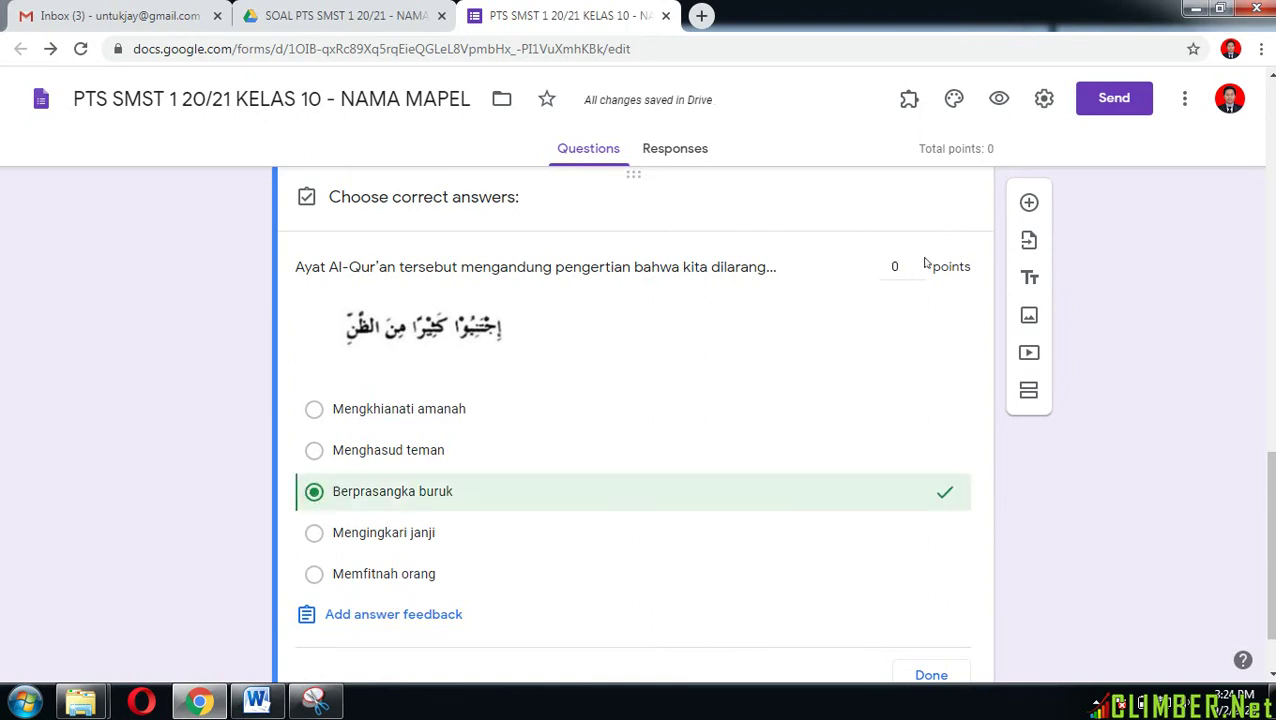
pyautogui.click(886, 266)
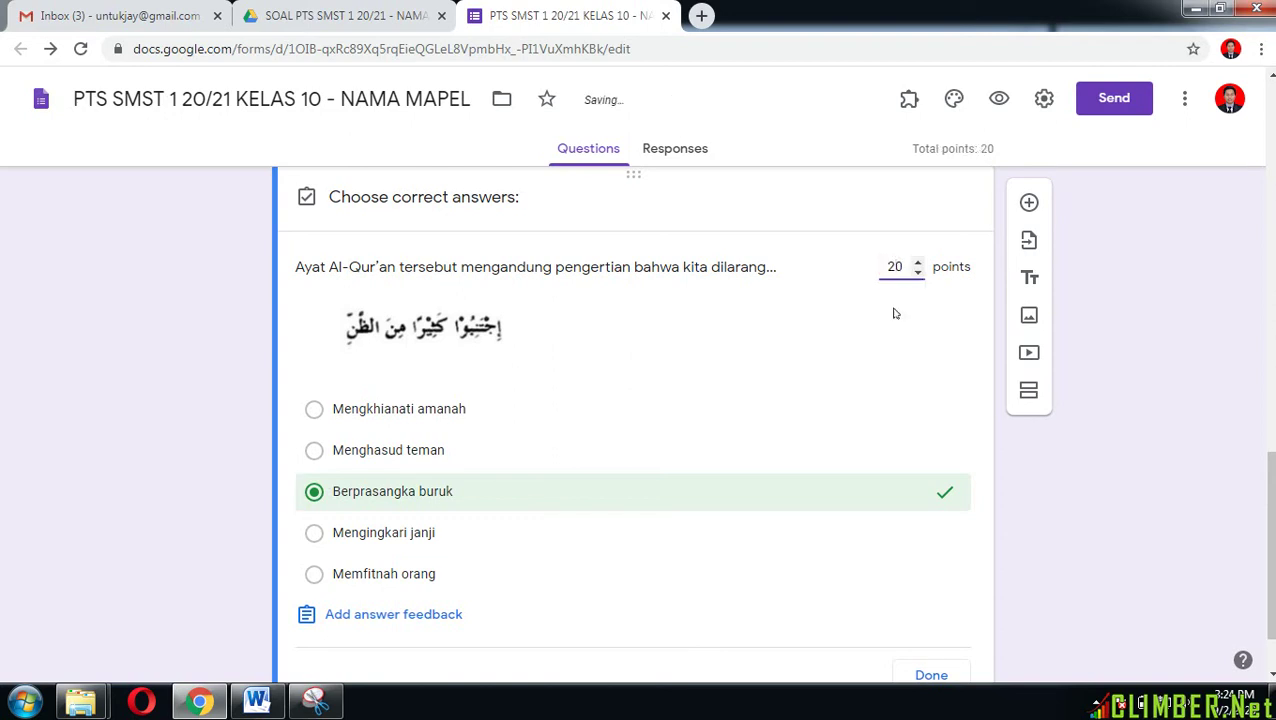
pyautogui.scroll(-2, 883, 400)
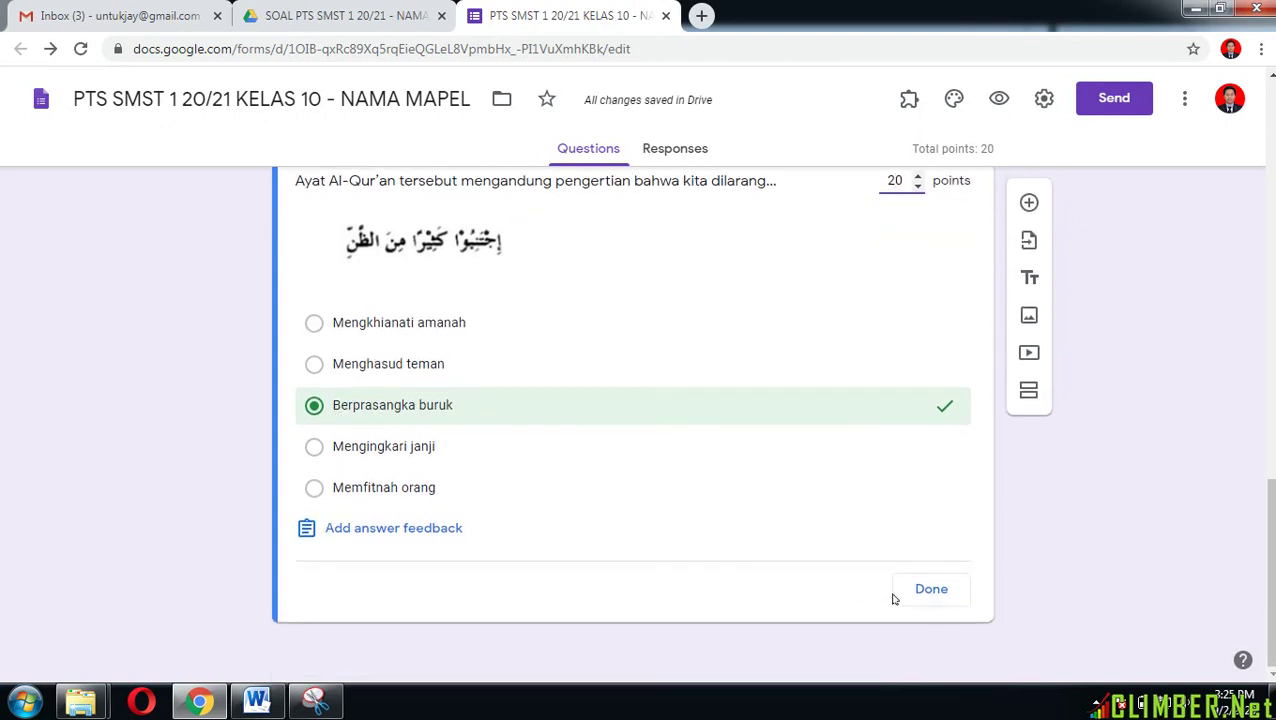
pyautogui.click(931, 592)
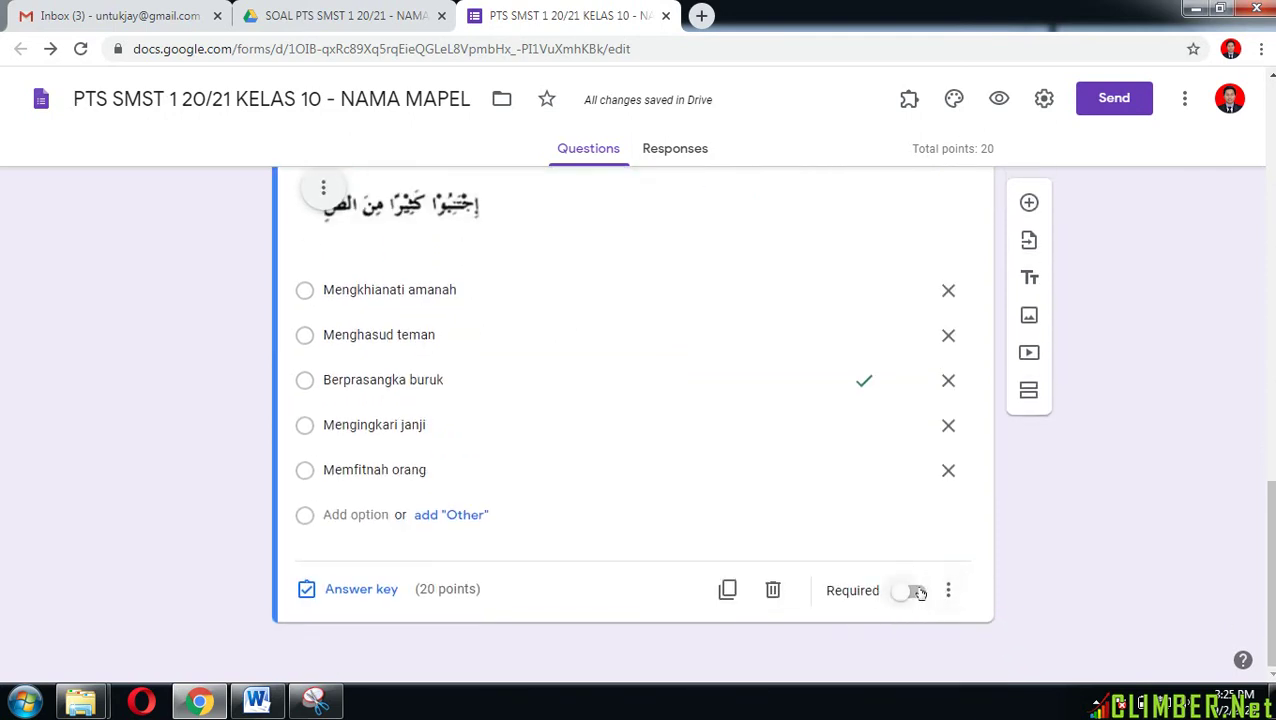
# Step: Make the question required and shuffle its option order
pyautogui.click(918, 591)
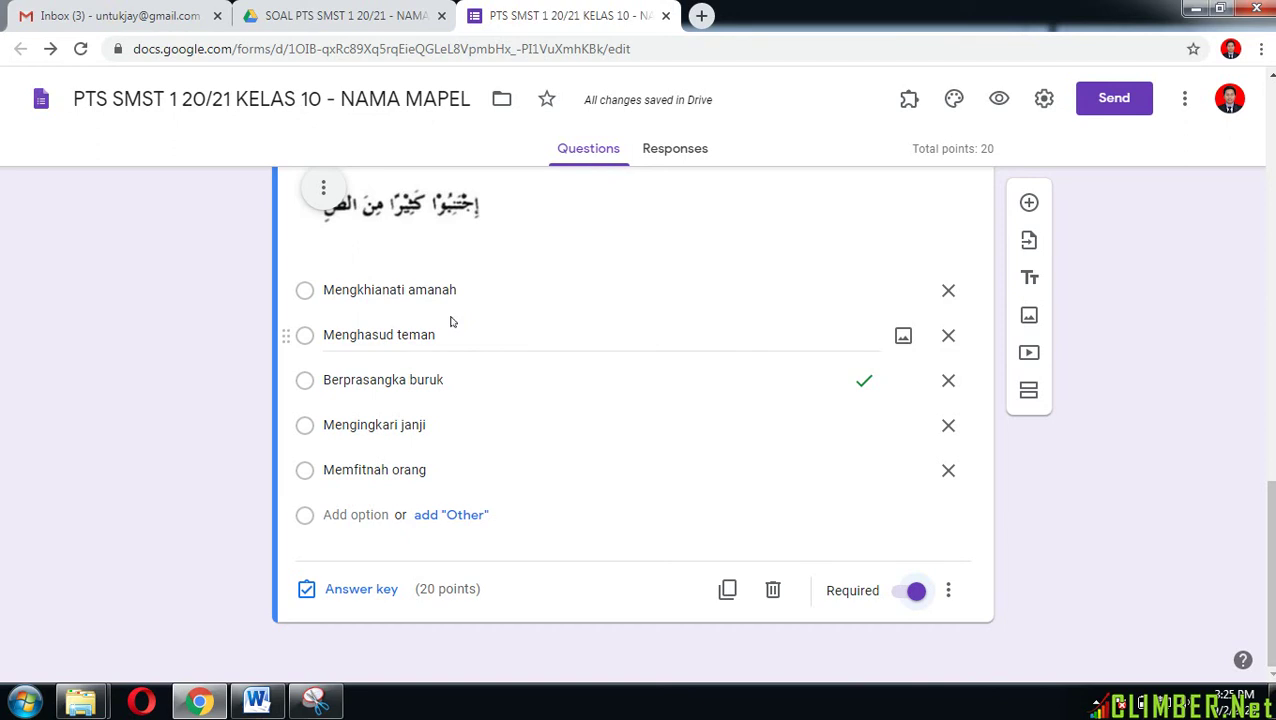
pyautogui.click(950, 594)
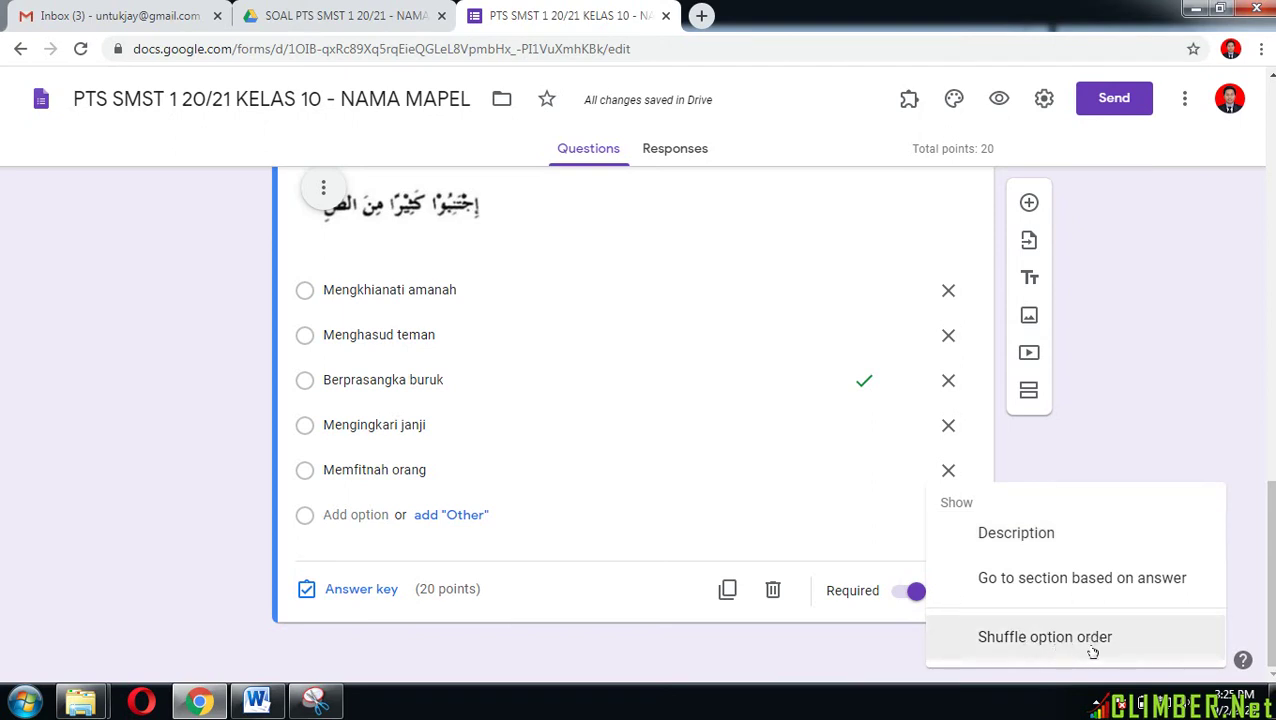
pyautogui.click(1090, 648)
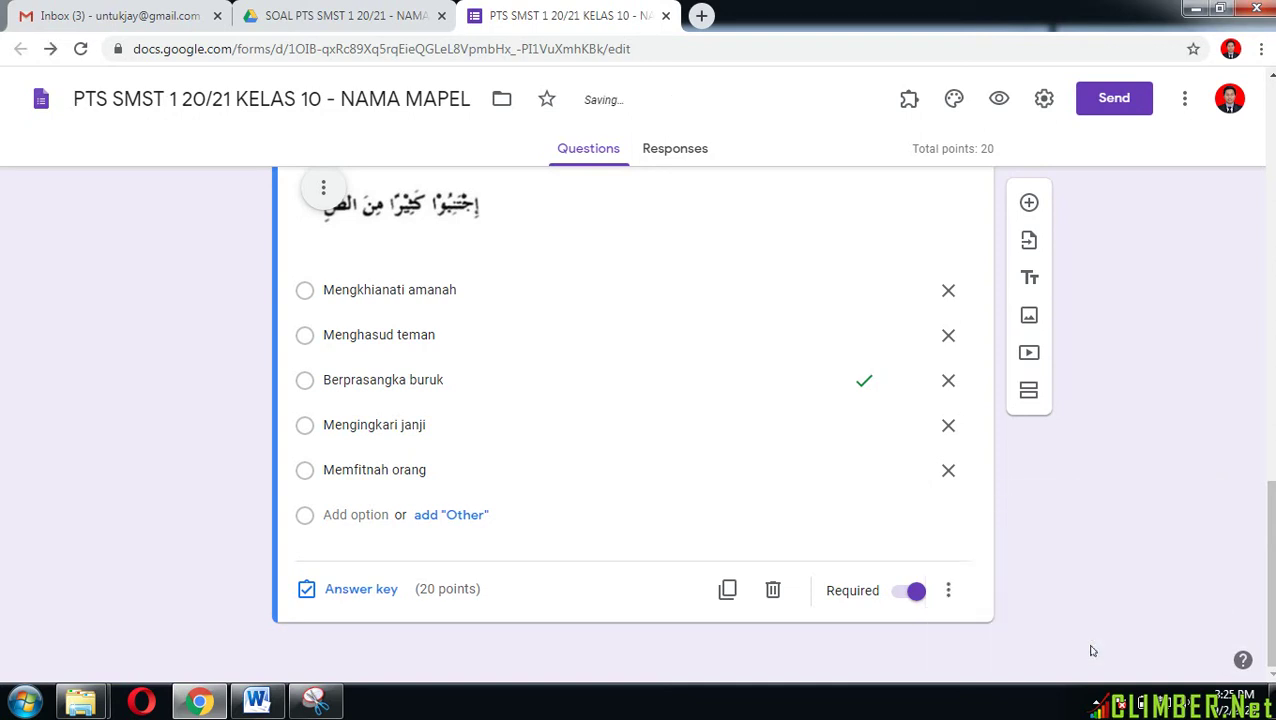
pyautogui.scroll(2, 760, 415)
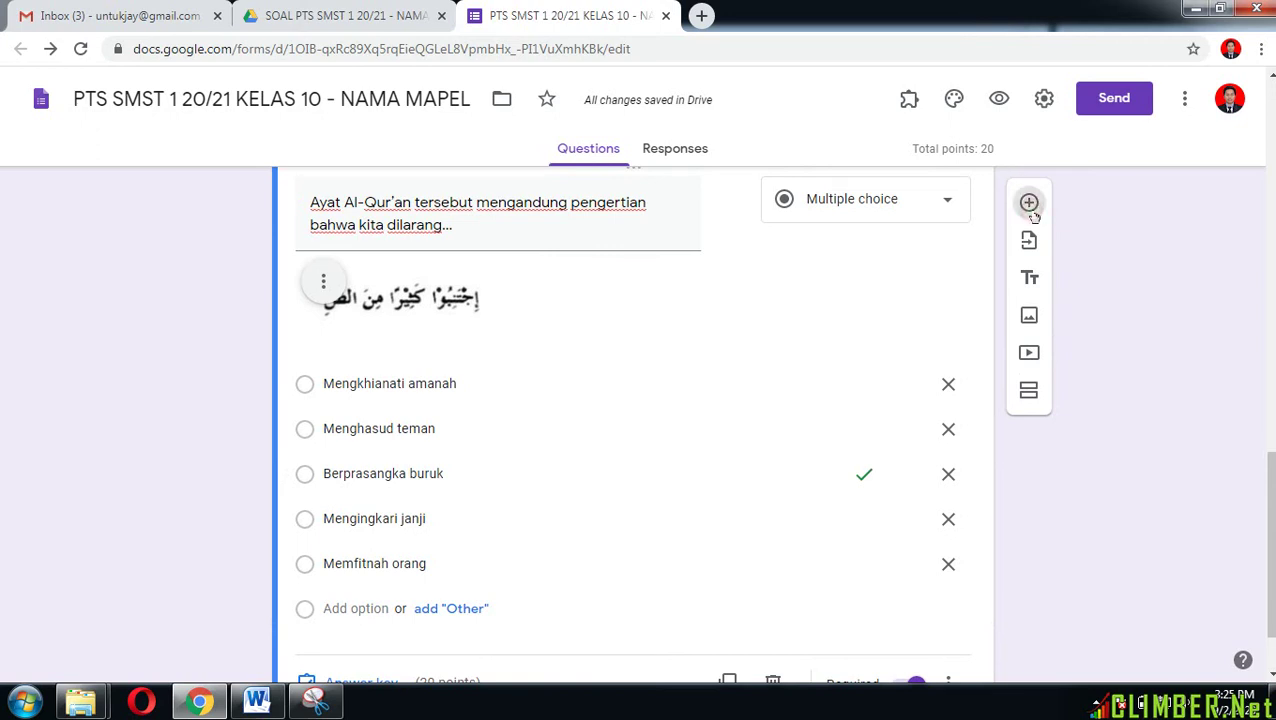
# Step: Add a new question with the Word text 'Gambar di bawah ini merupakan penjelasan dari ....'
pyautogui.click(1029, 203)
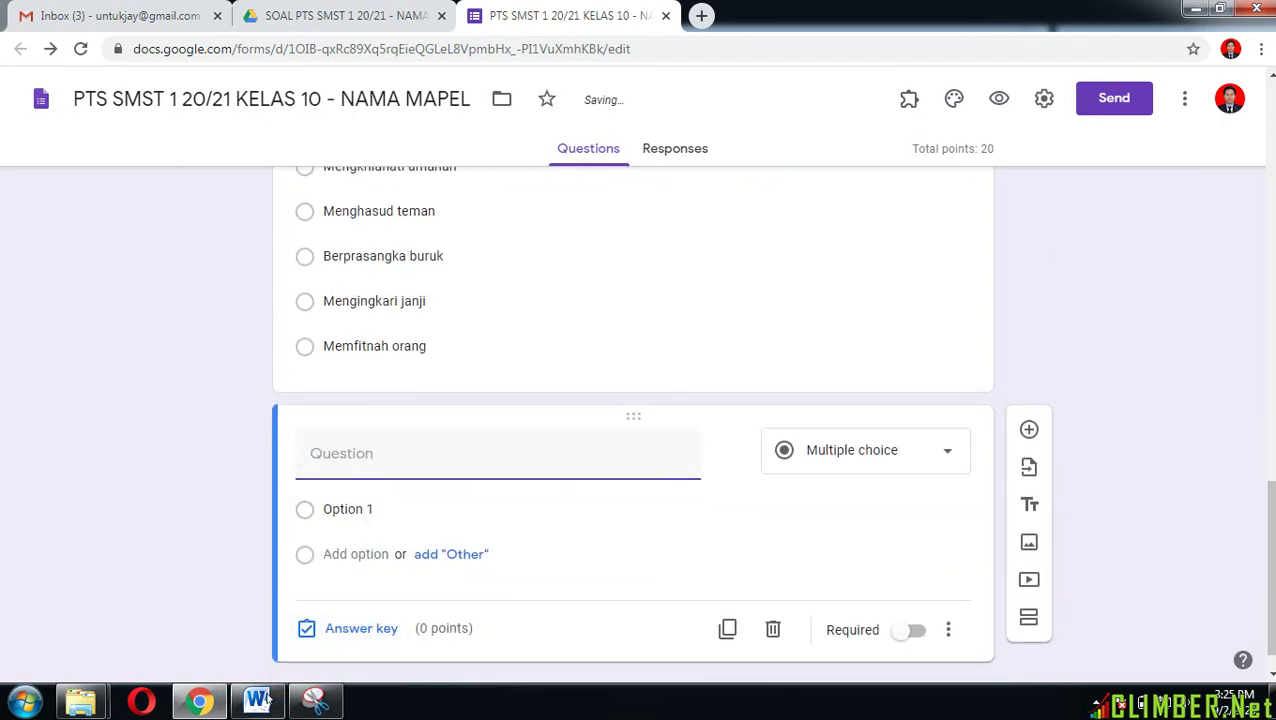
pyautogui.click(259, 700)
pyautogui.scroll(-3, 476, 430)
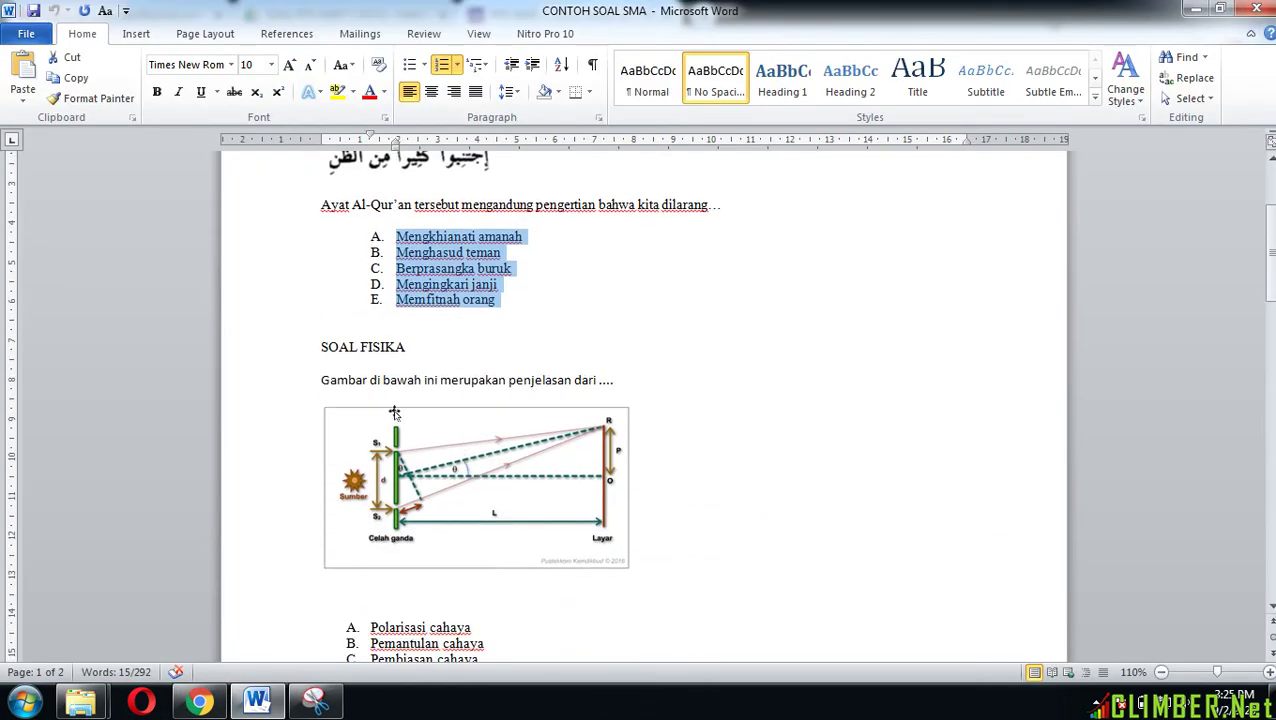
pyautogui.moveTo(323, 379); pyautogui.dragTo(627, 383)
pyautogui.hotkey('ctrl', 'c')
pyautogui.click(200, 700)
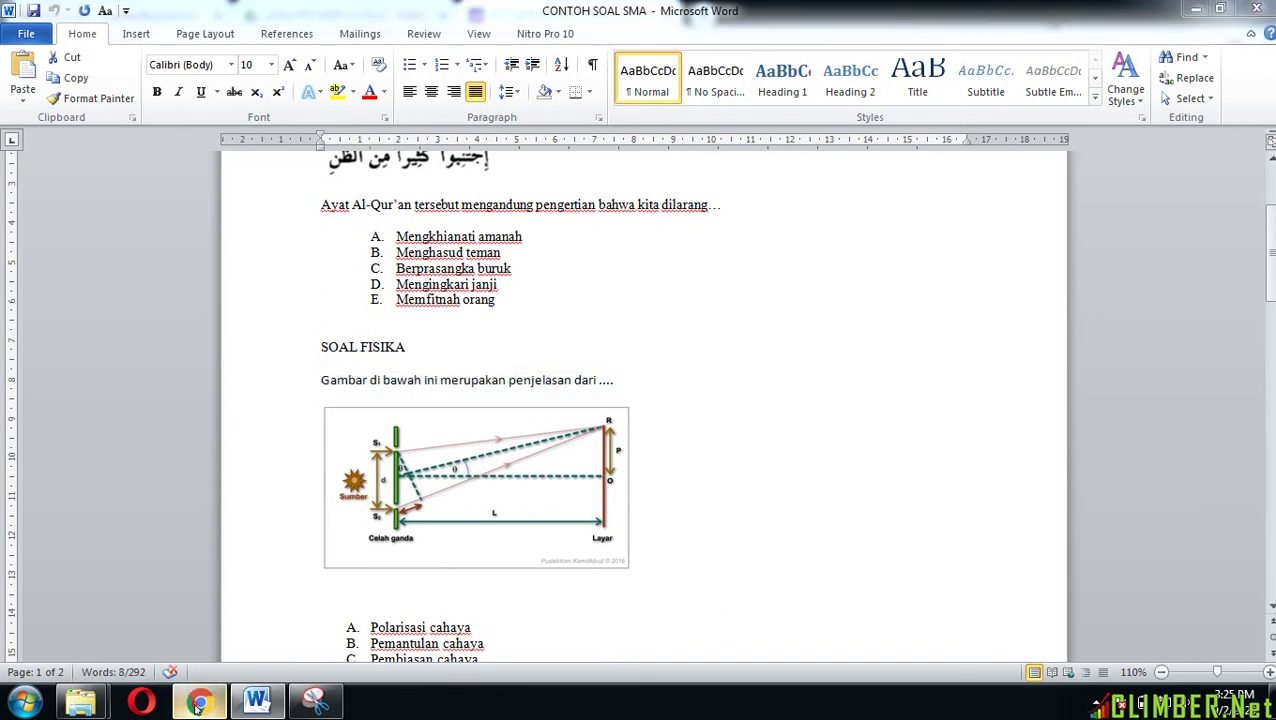
pyautogui.hotkey('ctrl', 'v')
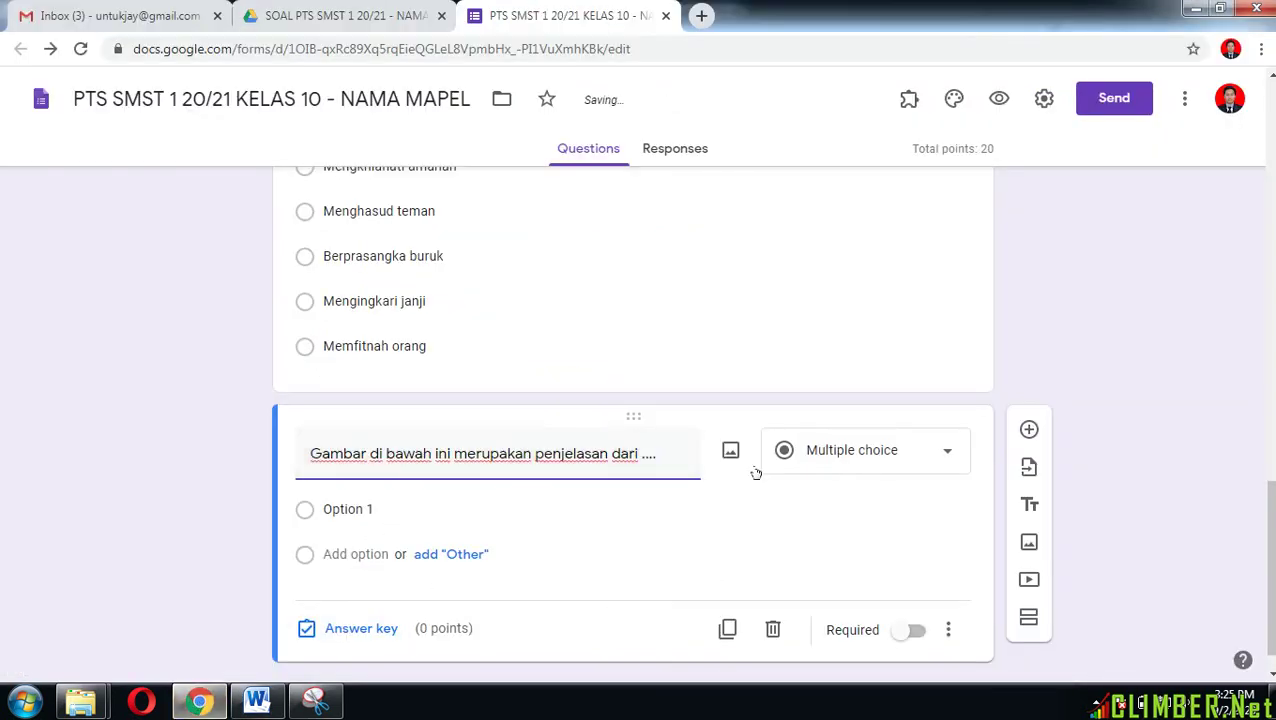
# Step: Attach the soalno2 double-slit diagram image to the question
pyautogui.click(731, 451)
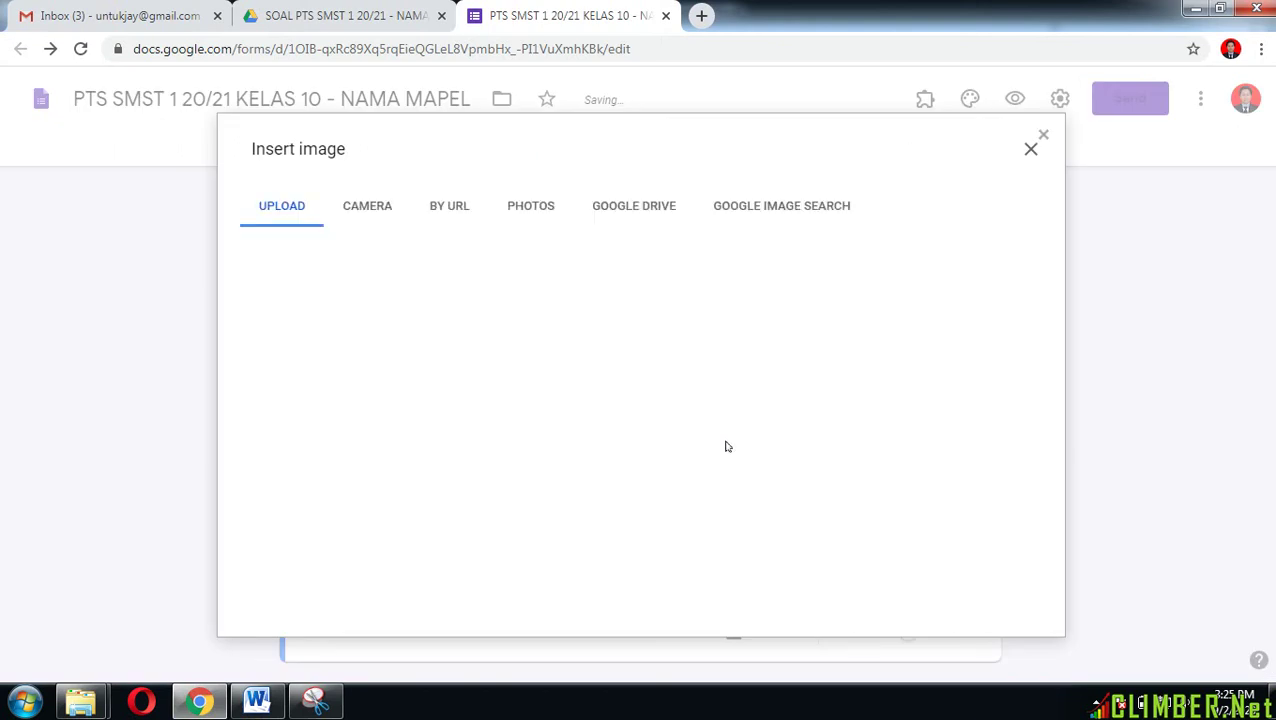
pyautogui.click(668, 491)
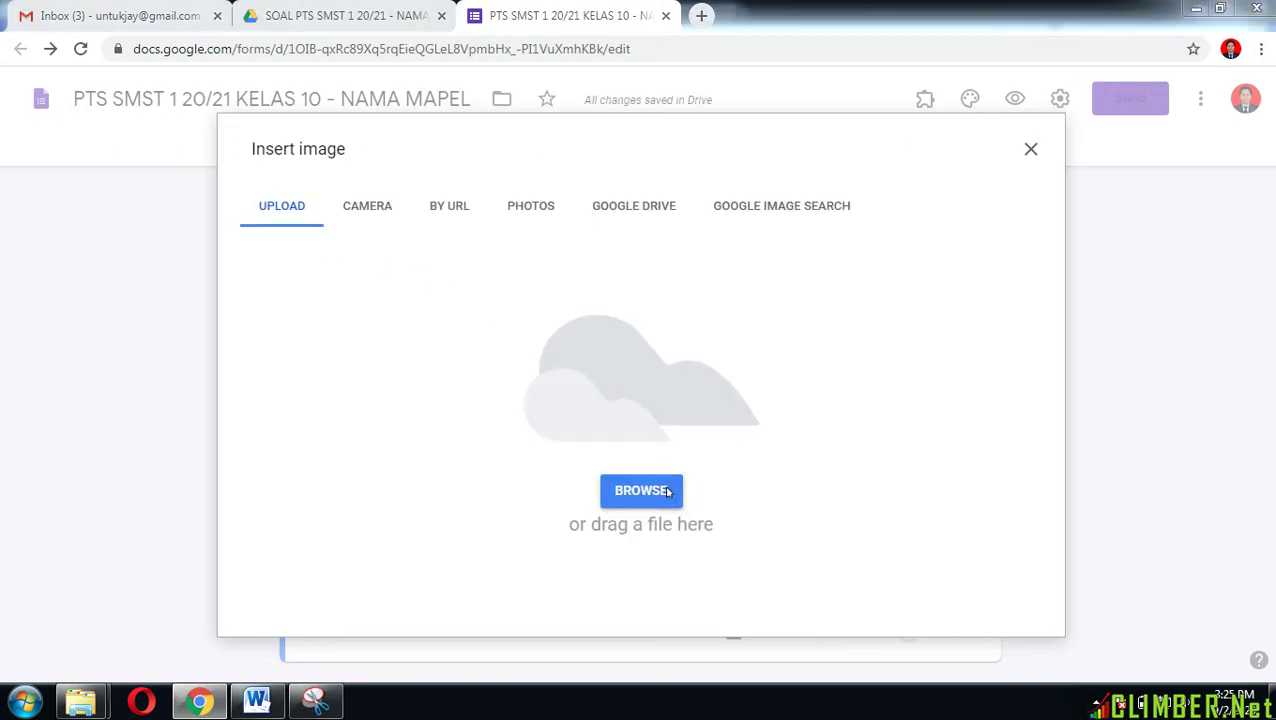
pyautogui.click(886, 372)
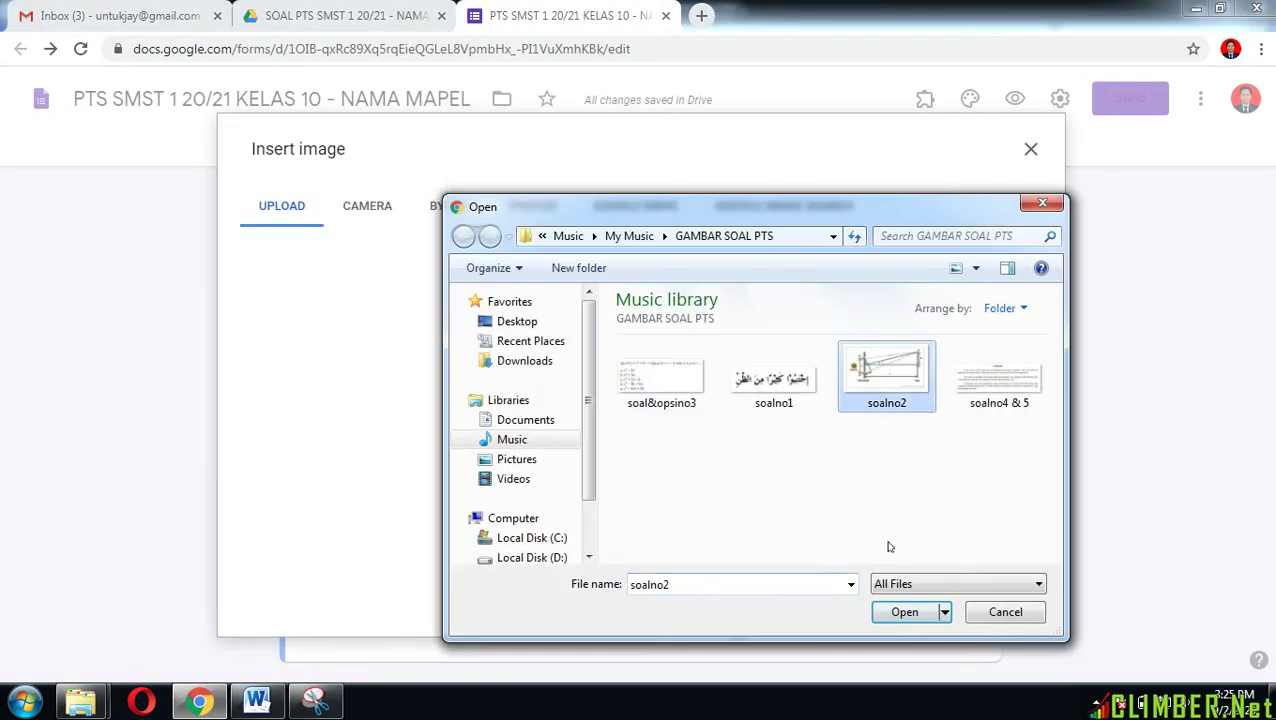
pyautogui.click(900, 610)
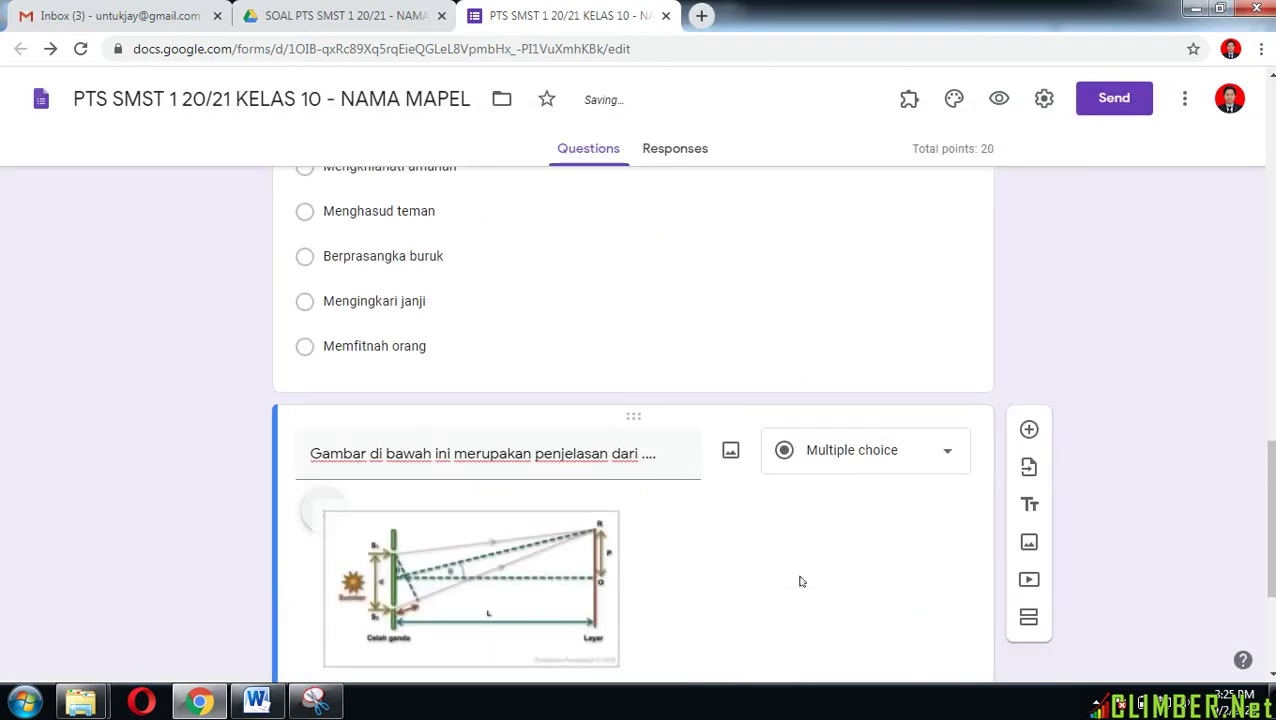
pyautogui.scroll(-1, 800, 581)
pyautogui.click(256, 702)
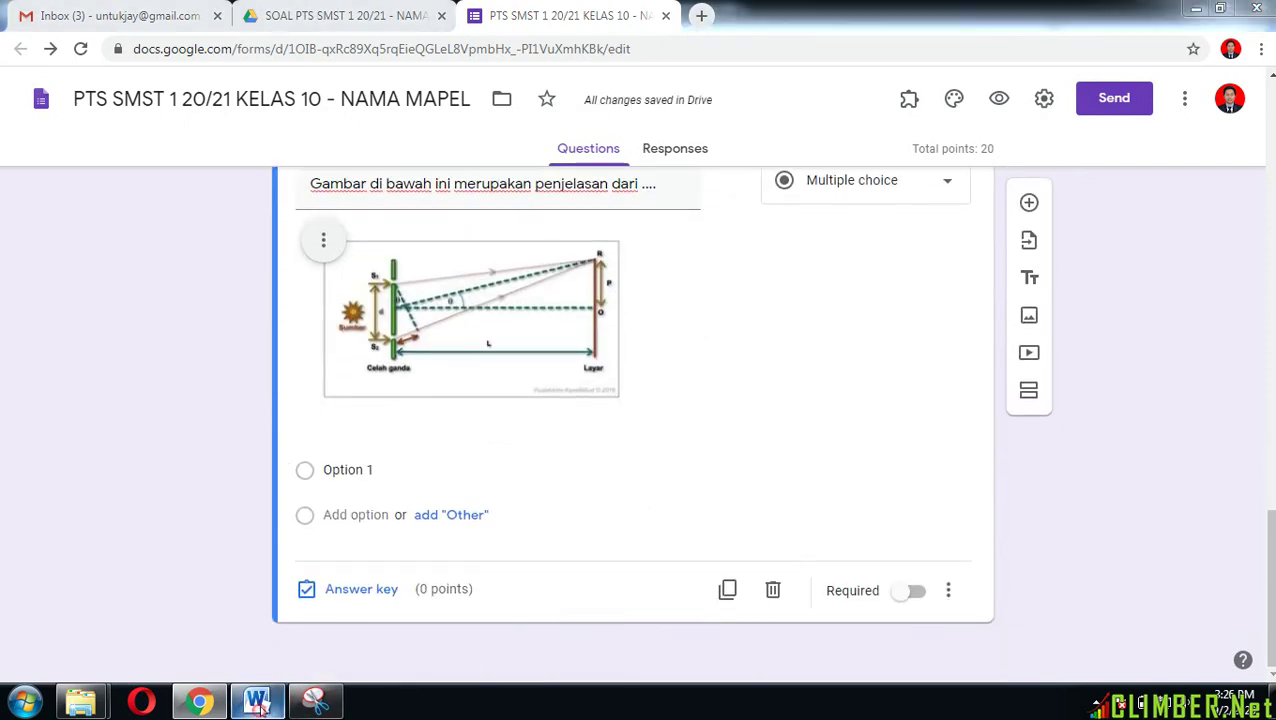
# Step: Paste the five Word answer choices, Polarisasi cahaya to Panjang gelombang cahaya, as options
pyautogui.scroll(-3, 464, 507)
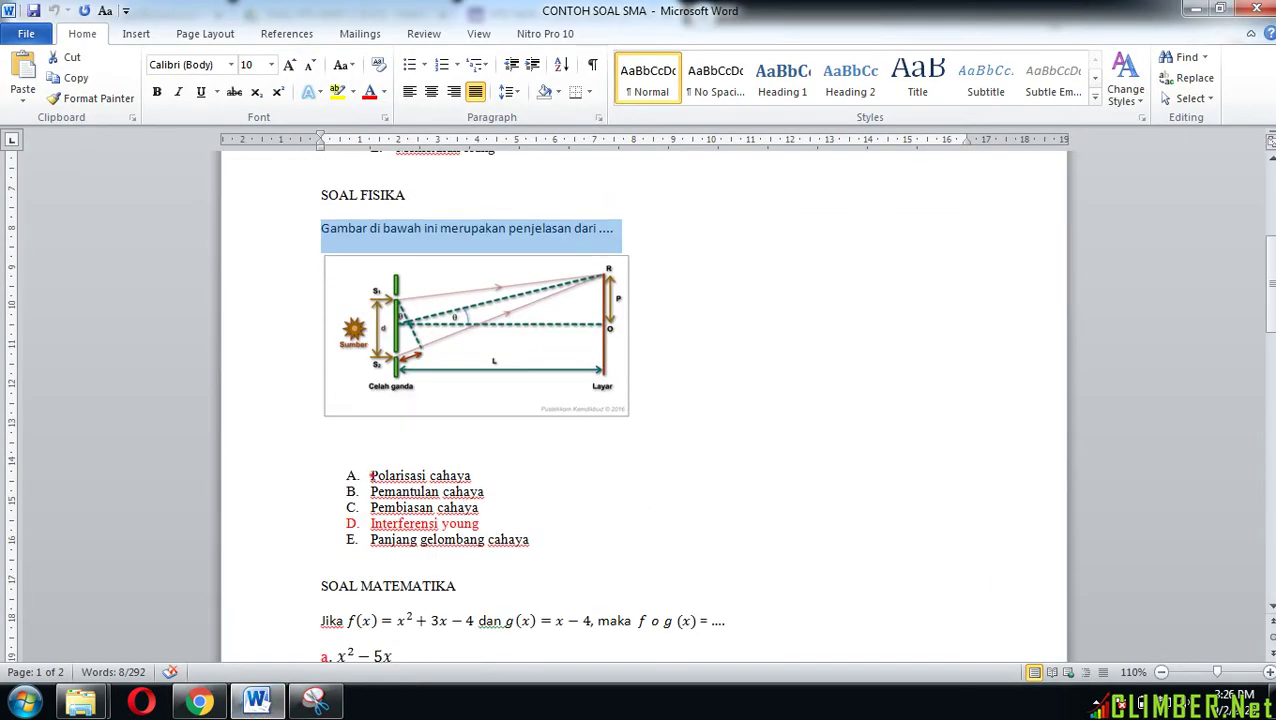
pyautogui.moveTo(370, 476); pyautogui.dragTo(537, 541)
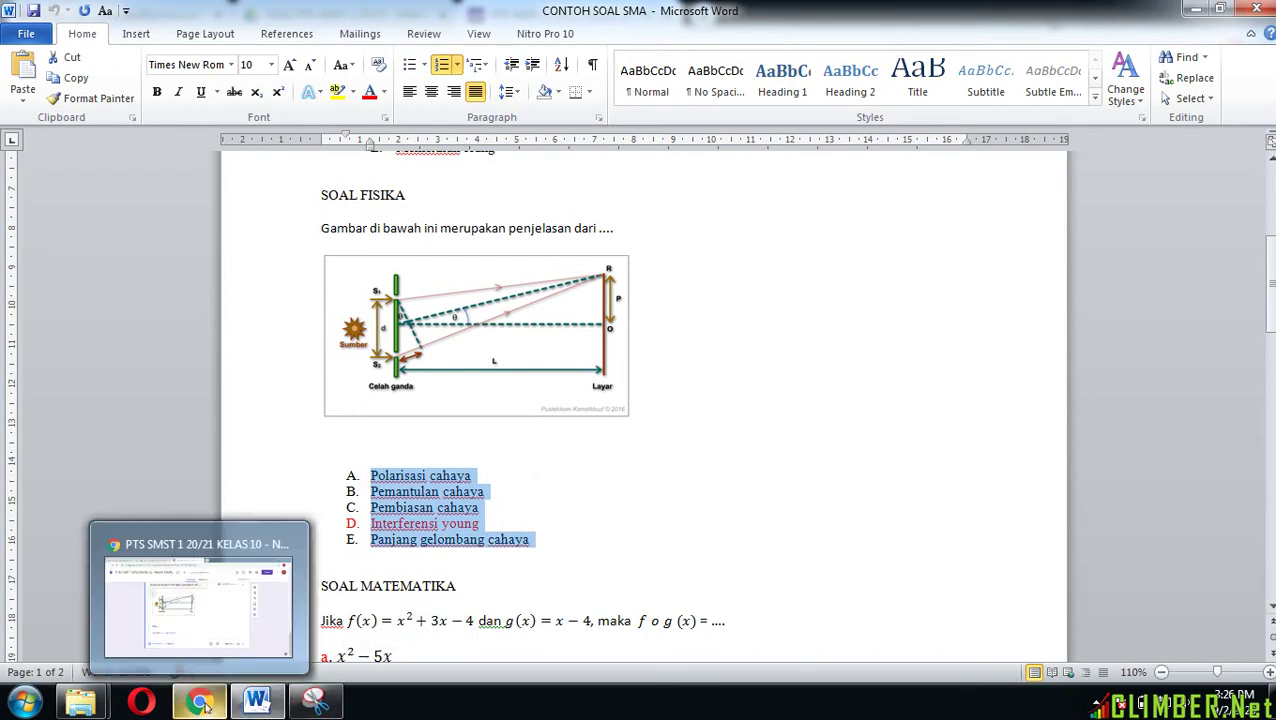
pyautogui.click(185, 605)
pyautogui.click(349, 468)
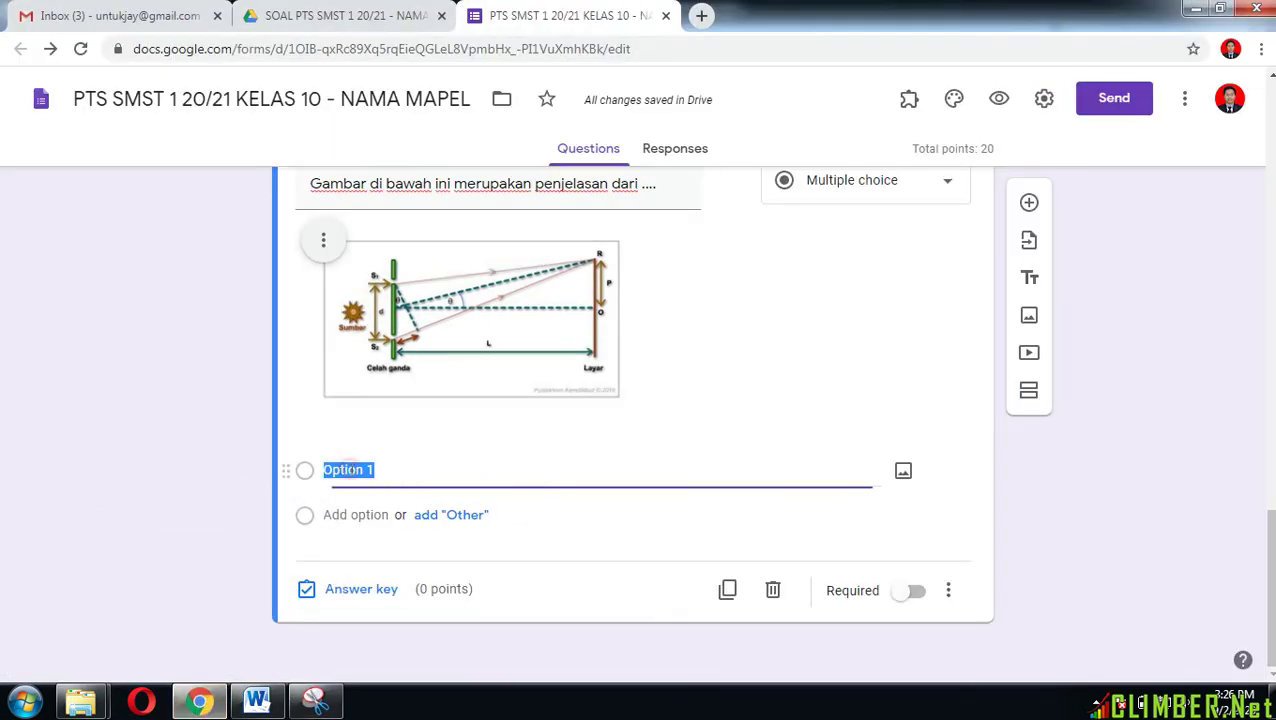
pyautogui.write('A.\tPolarisasi cahaya B.\tPemantulan cahaya C.\tPembiasan cahaya D.\tInterferensi young E.\tPanjang gelombang cahaya')
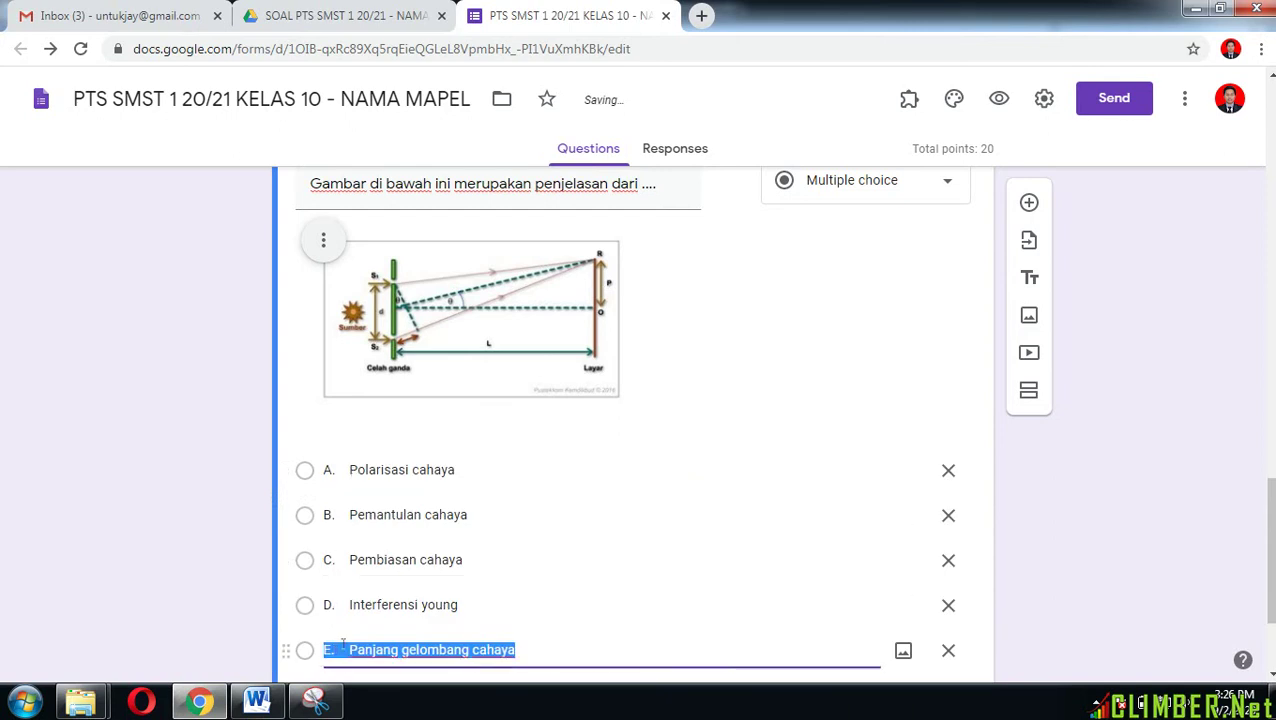
# Step: Delete the letter prefixes from all five options, from Panjang back to Polarisasi
pyautogui.click(347, 649)
pyautogui.press('BackSpace')
pyautogui.press('BackSpace')
pyautogui.press('BackSpace')
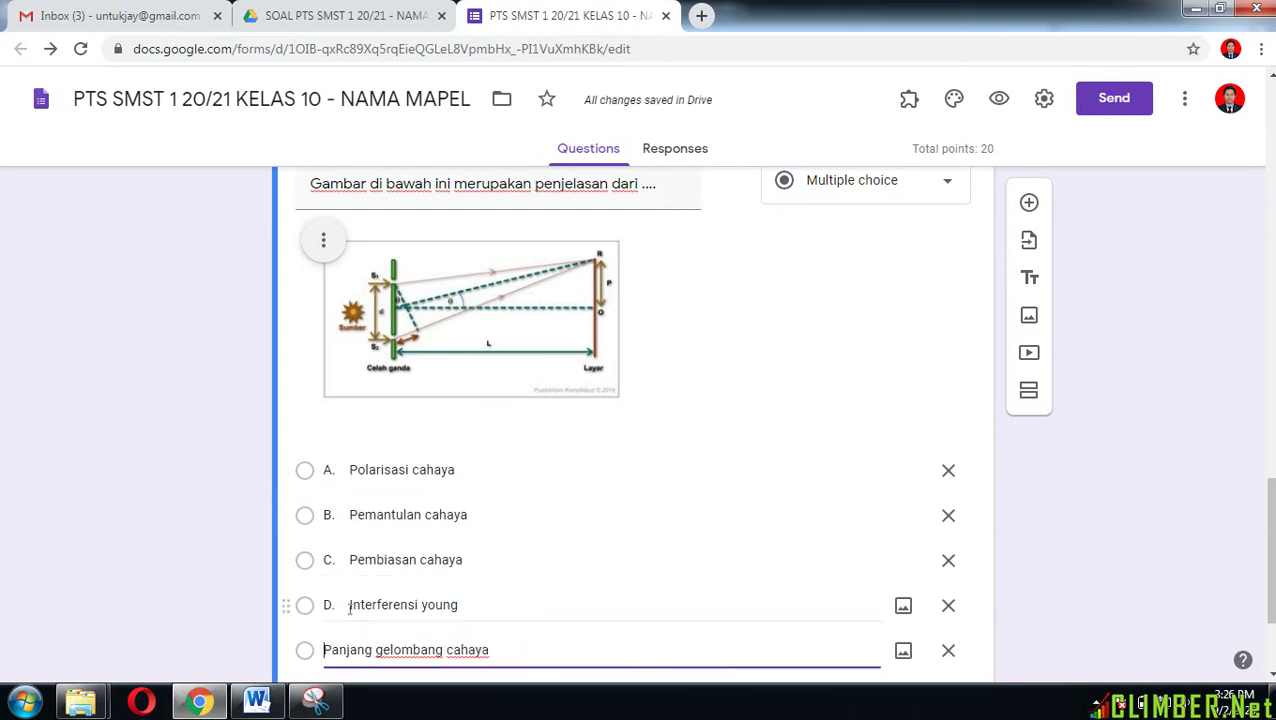
pyautogui.click(349, 604)
pyautogui.click(349, 604)
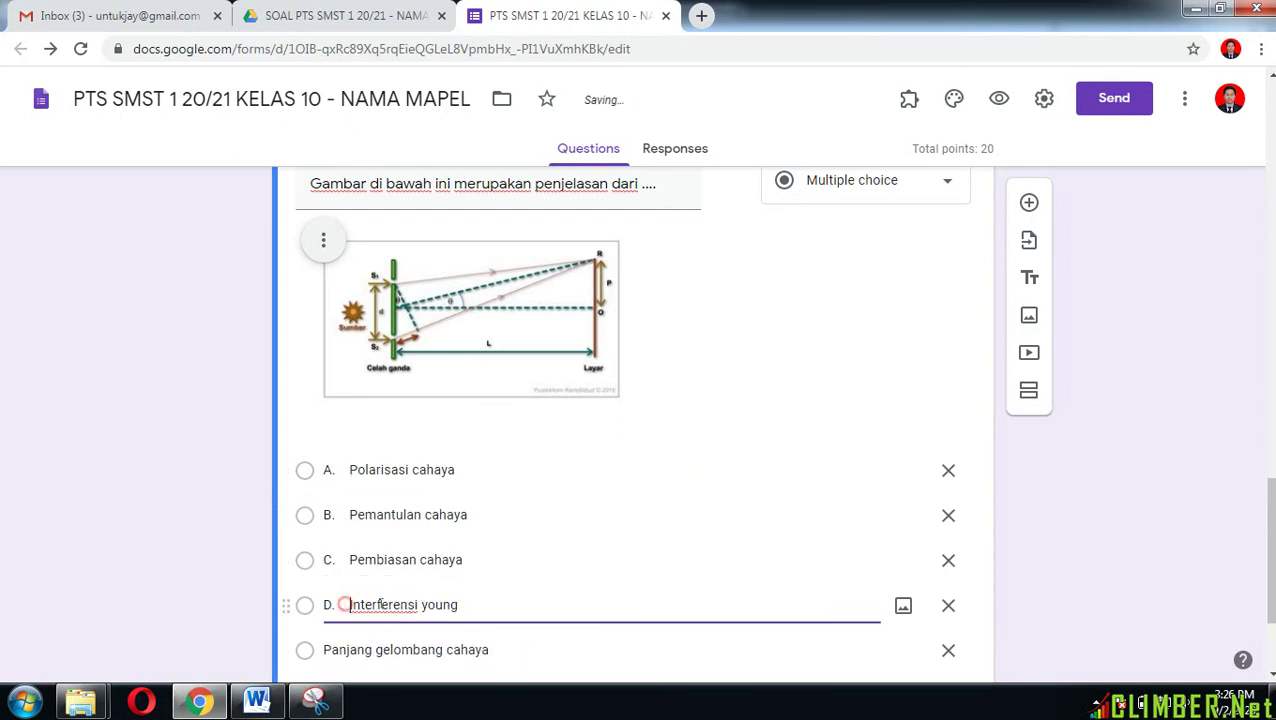
pyautogui.press('BackSpace')
pyautogui.press('BackSpace')
pyautogui.press('BackSpace')
pyautogui.click(349, 559)
pyautogui.click(349, 559)
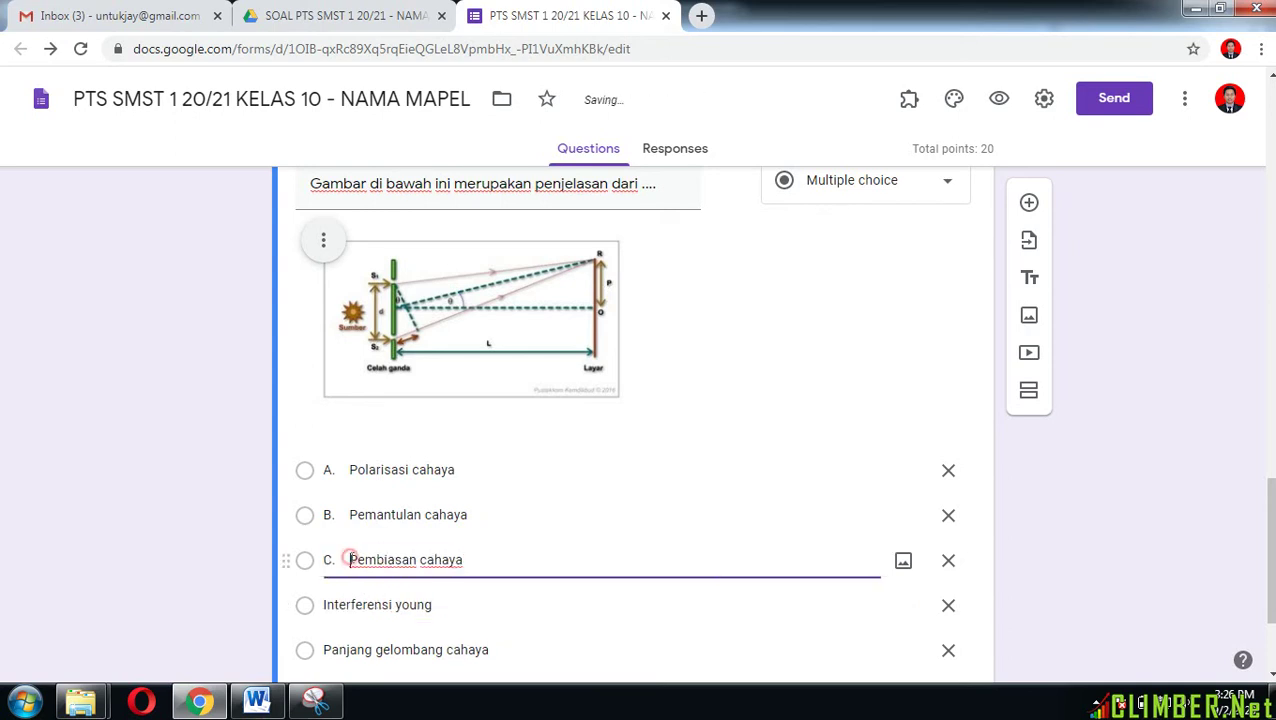
pyautogui.press('BackSpace')
pyautogui.press('BackSpace')
pyautogui.press('BackSpace')
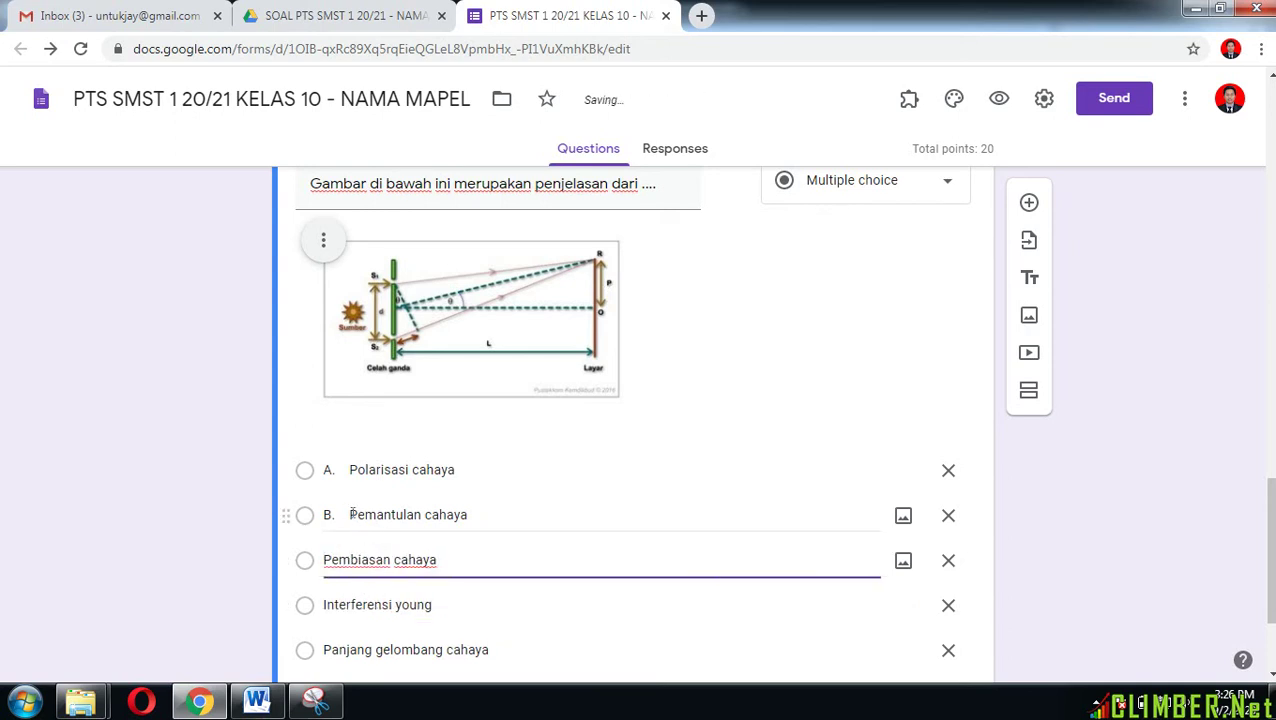
pyautogui.click(345, 514)
pyautogui.click(349, 514)
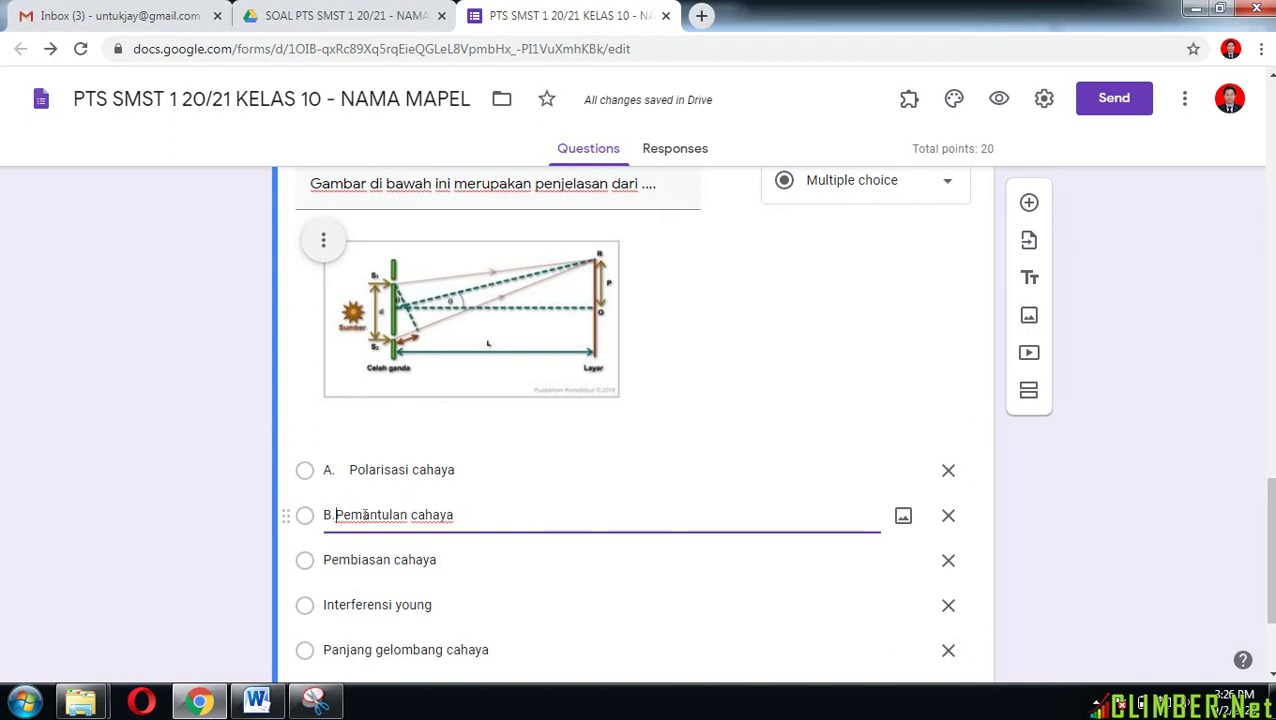
pyautogui.press('BackSpace')
pyautogui.press('BackSpace')
pyautogui.press('BackSpace')
pyautogui.click(350, 470)
pyautogui.click(350, 470)
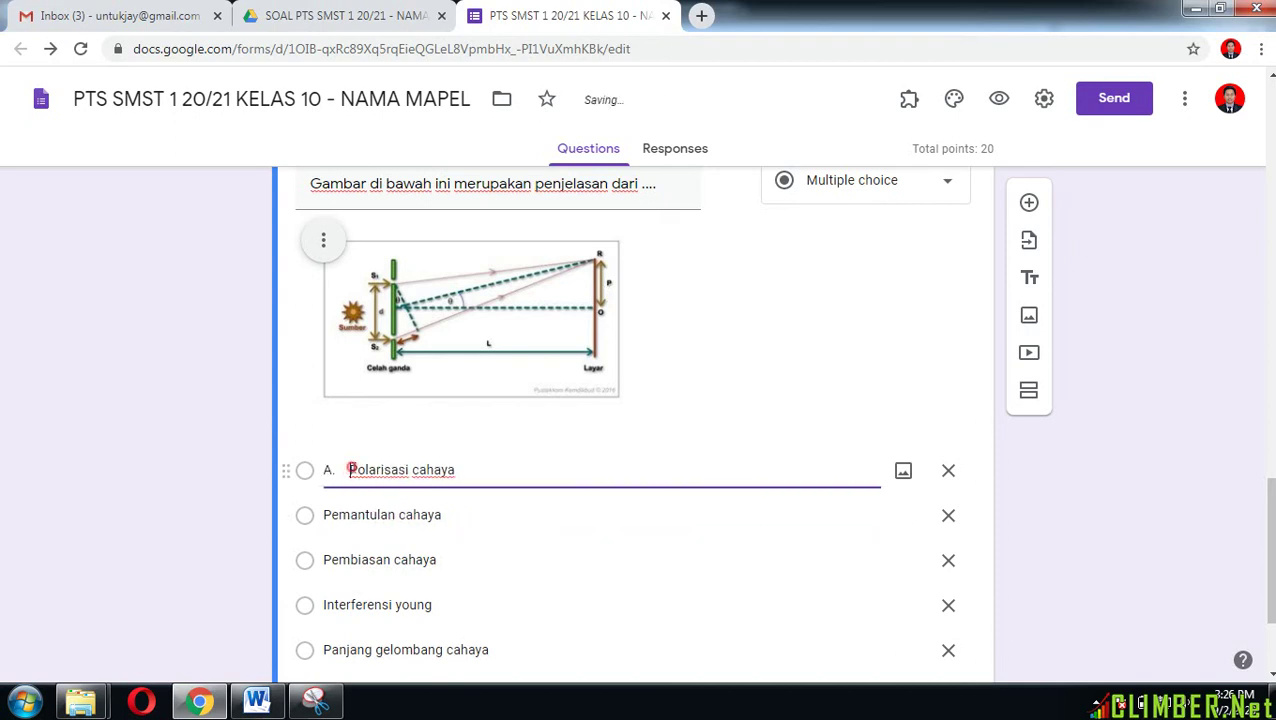
pyautogui.press('BackSpace')
pyautogui.press('BackSpace')
pyautogui.press('BackSpace')
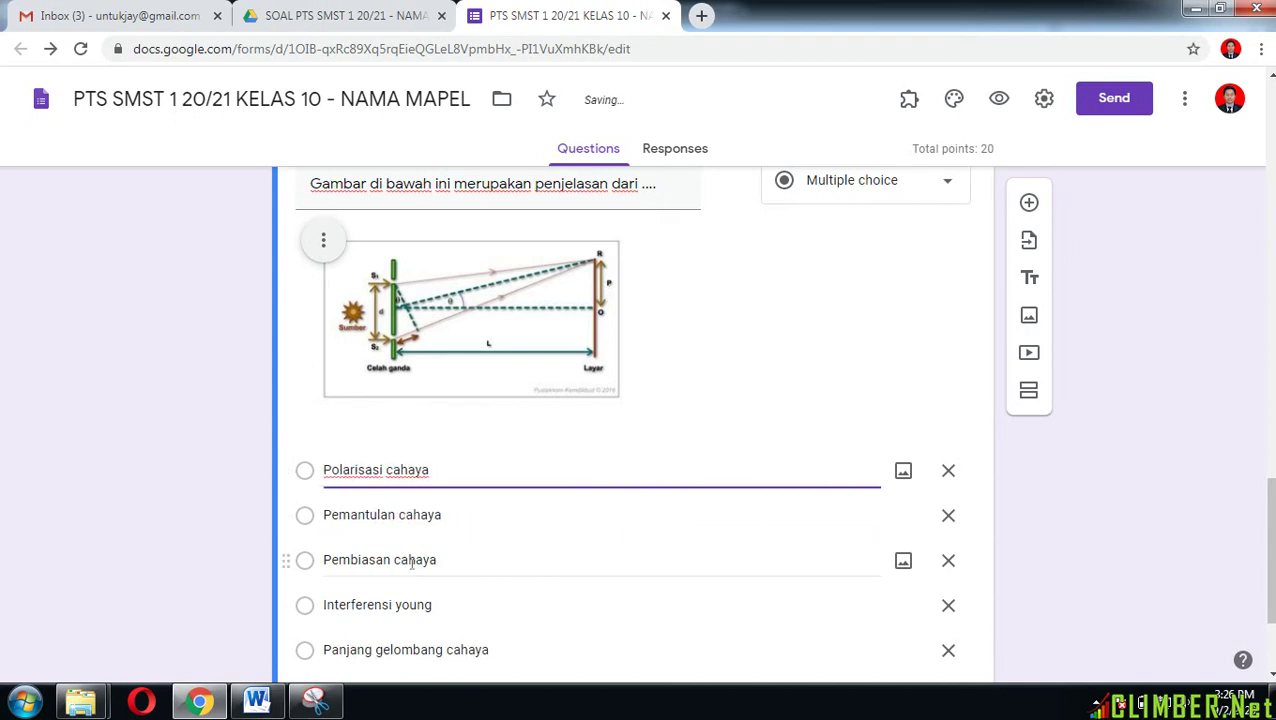
pyautogui.scroll(-2, 416, 581)
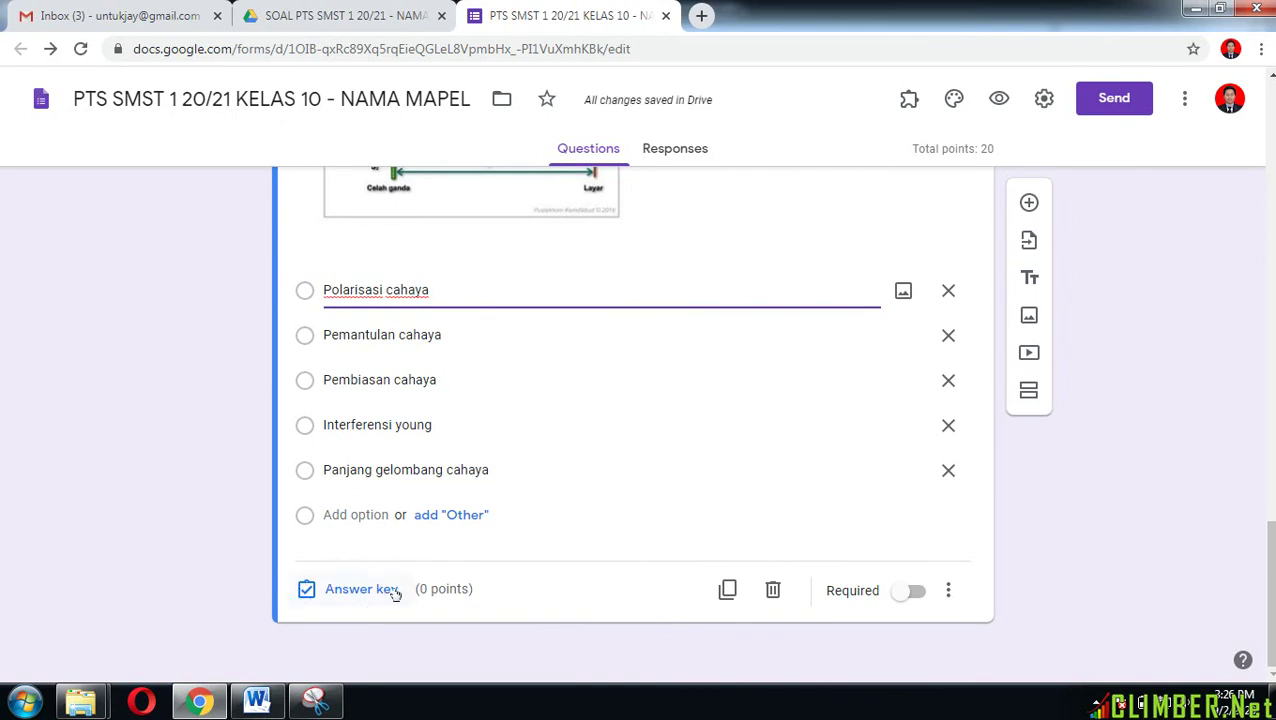
# Step: Mark Interferensi young as the correct answer, worth 20 points
pyautogui.click(349, 590)
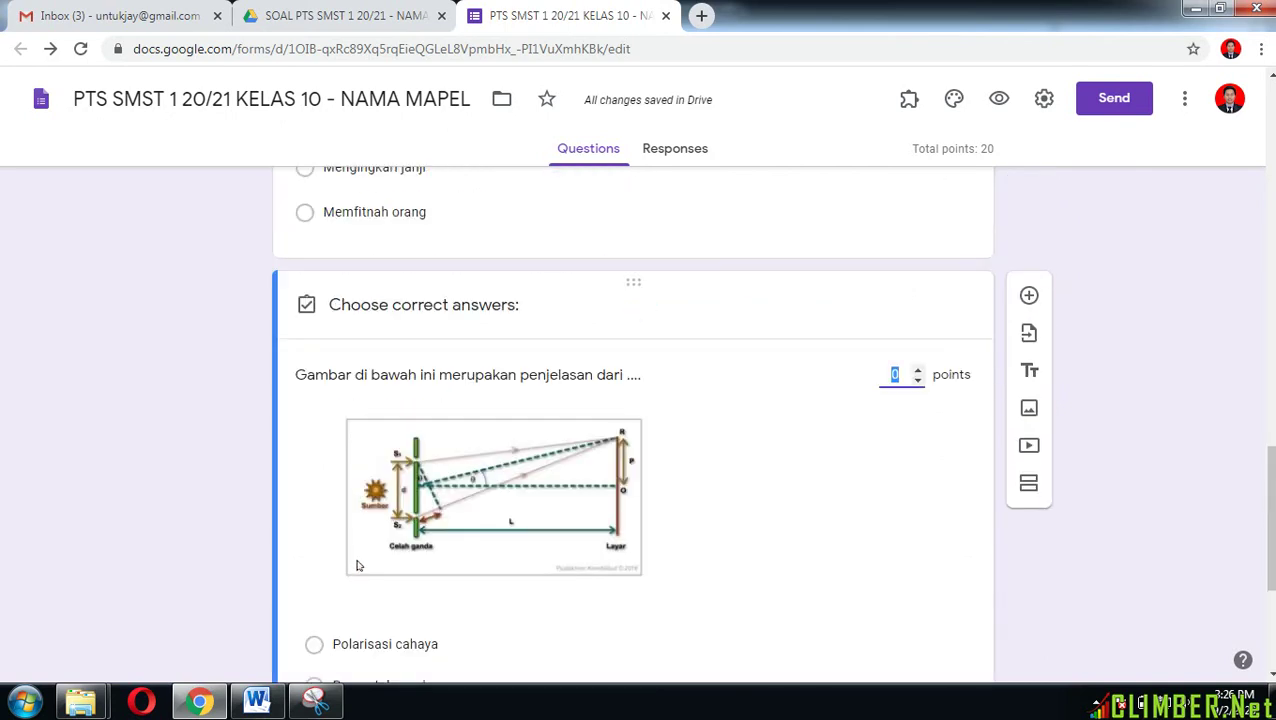
pyautogui.click(315, 487)
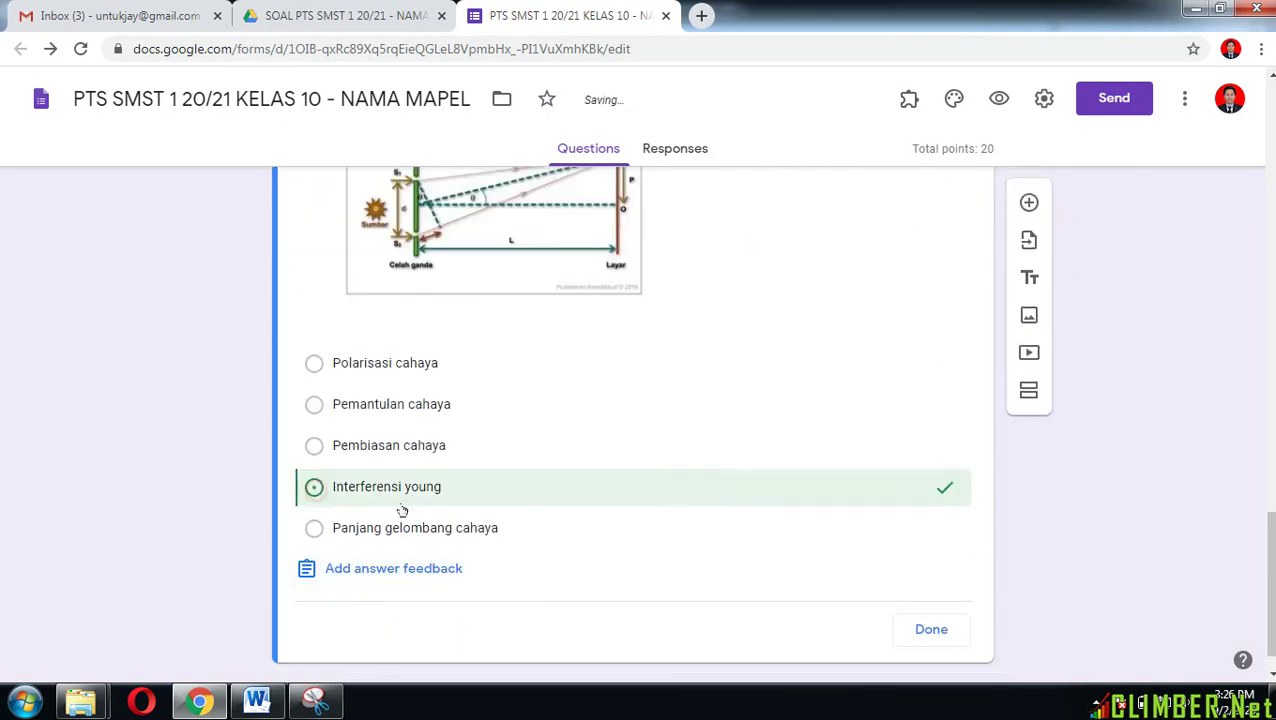
pyautogui.click(258, 700)
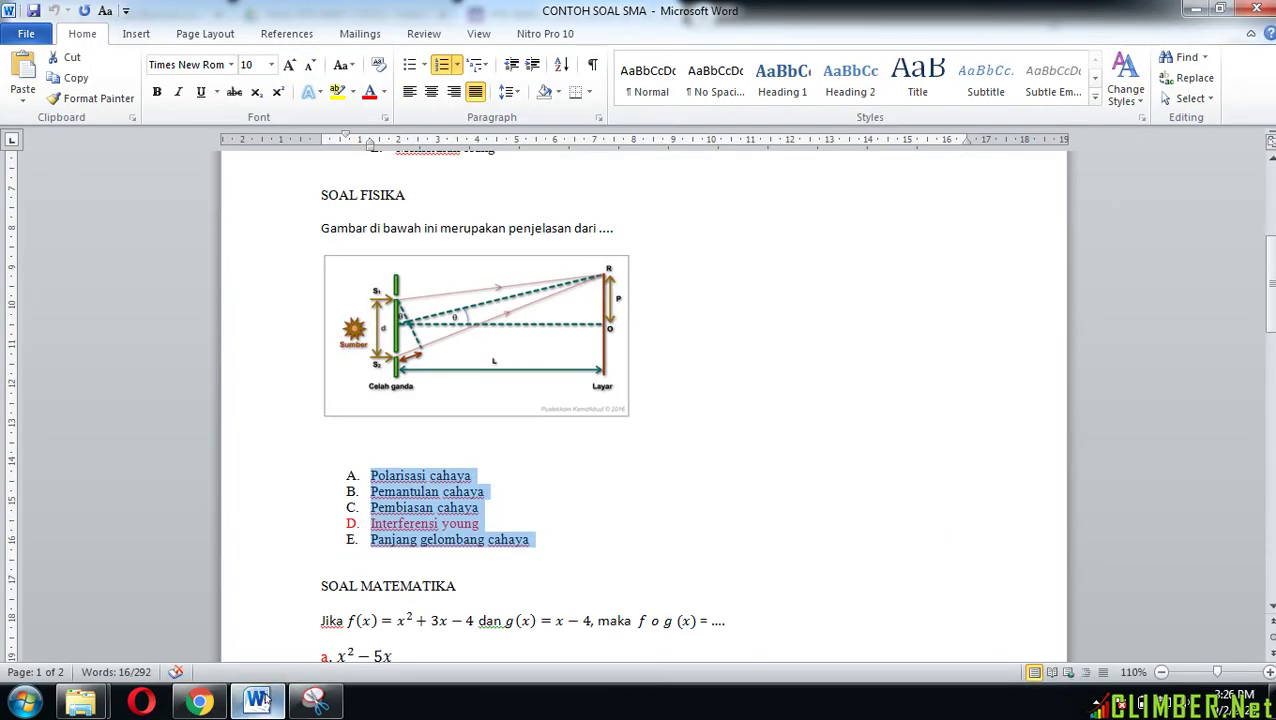
pyautogui.click(199, 701)
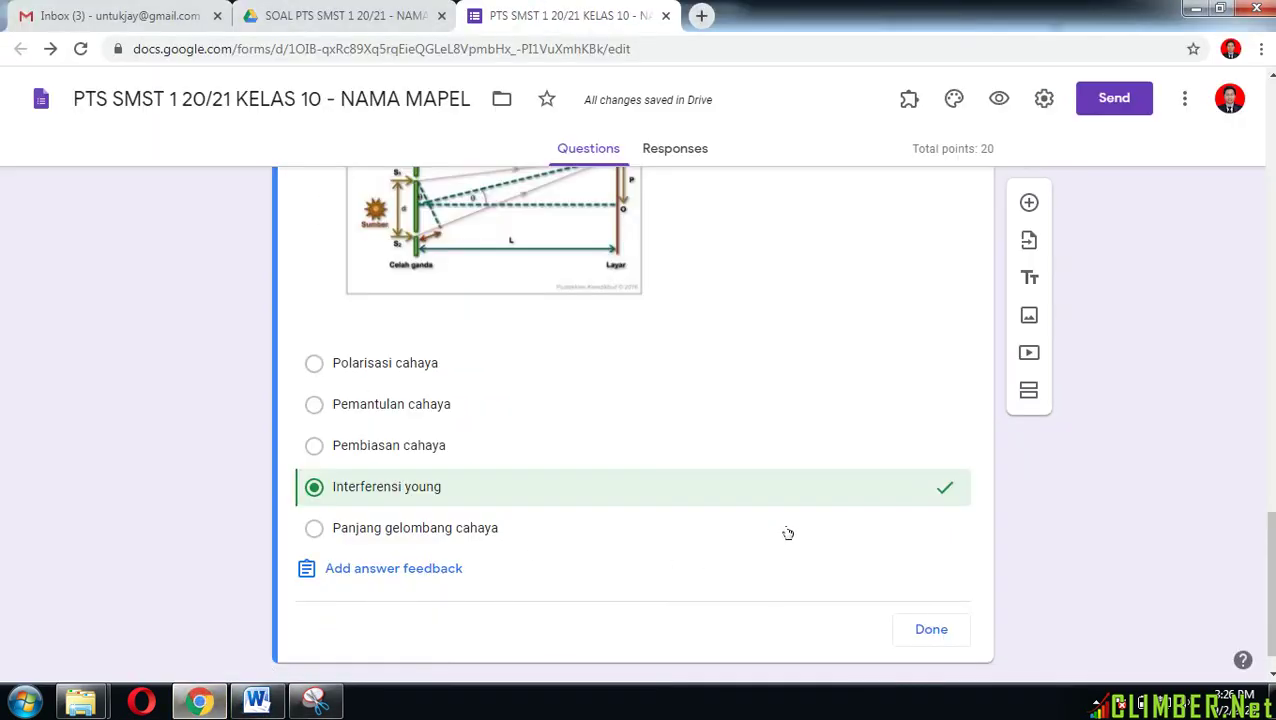
pyautogui.scroll(2, 788, 533)
pyautogui.click(887, 281)
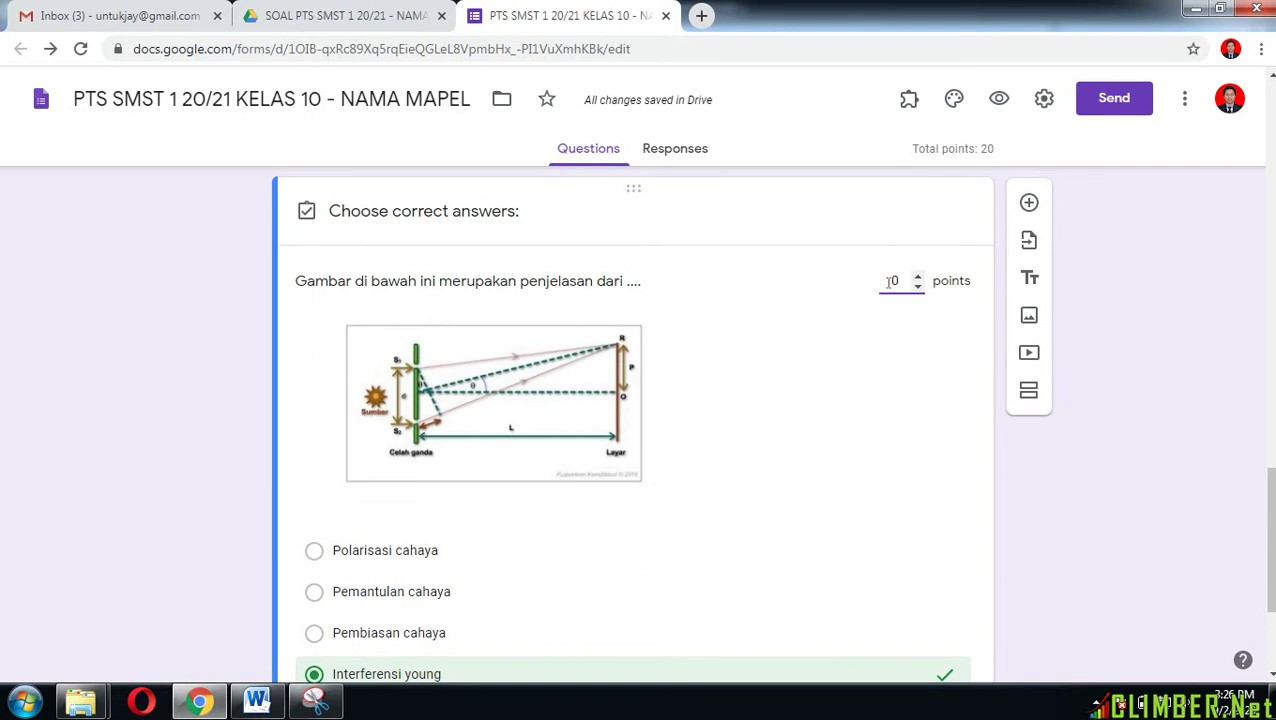
pyautogui.write('2')
pyautogui.scroll(-2, 778, 525)
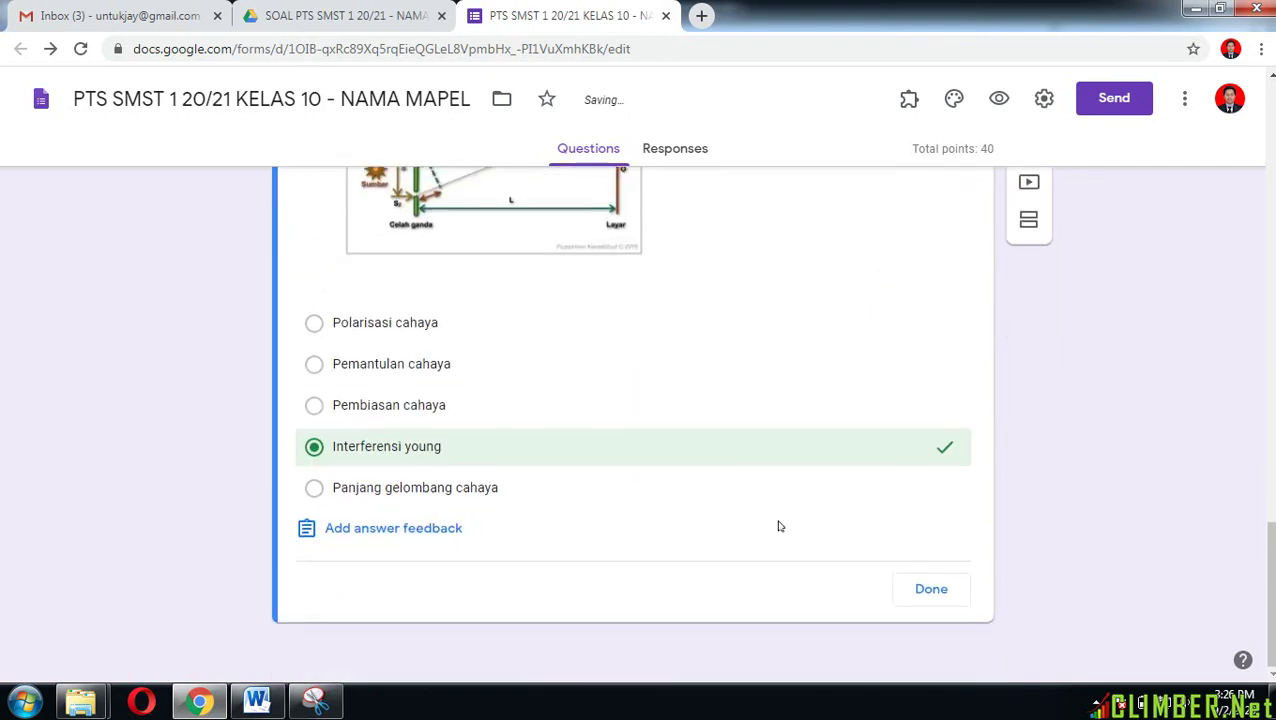
pyautogui.click(936, 600)
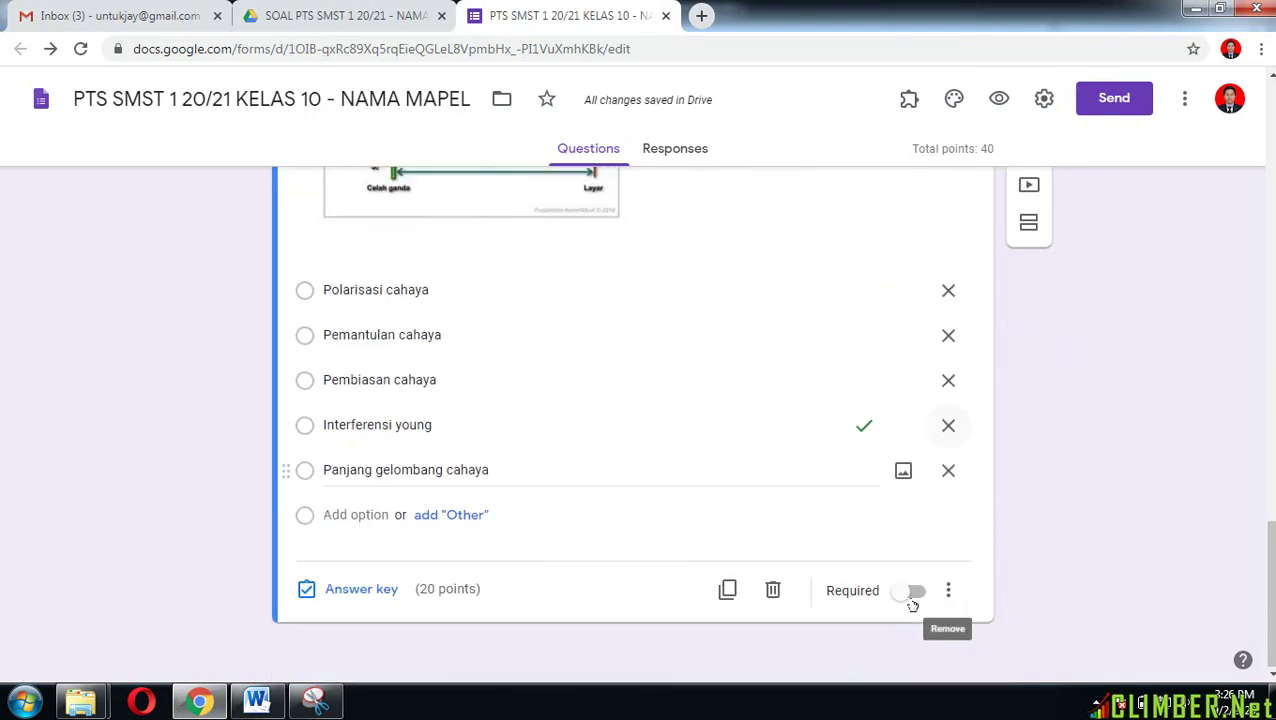
# Step: Make the question required with shuffled option order, then add a new blank question
pyautogui.click(914, 594)
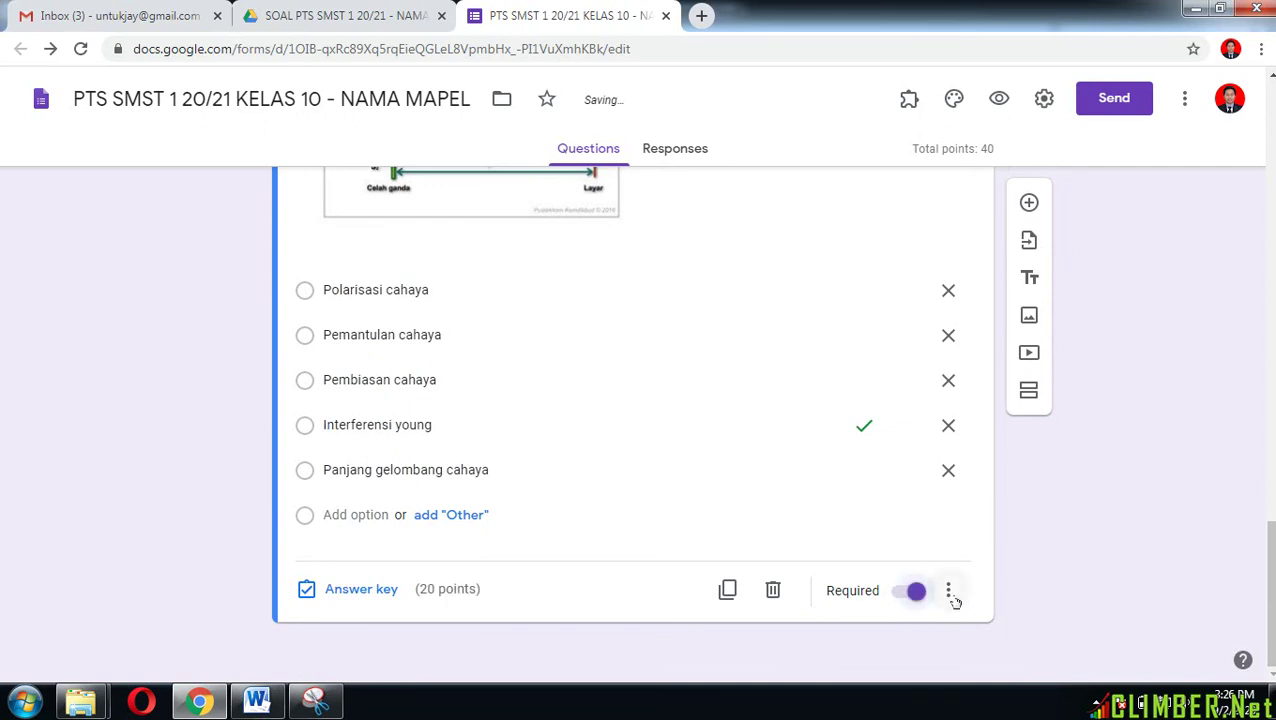
pyautogui.click(950, 594)
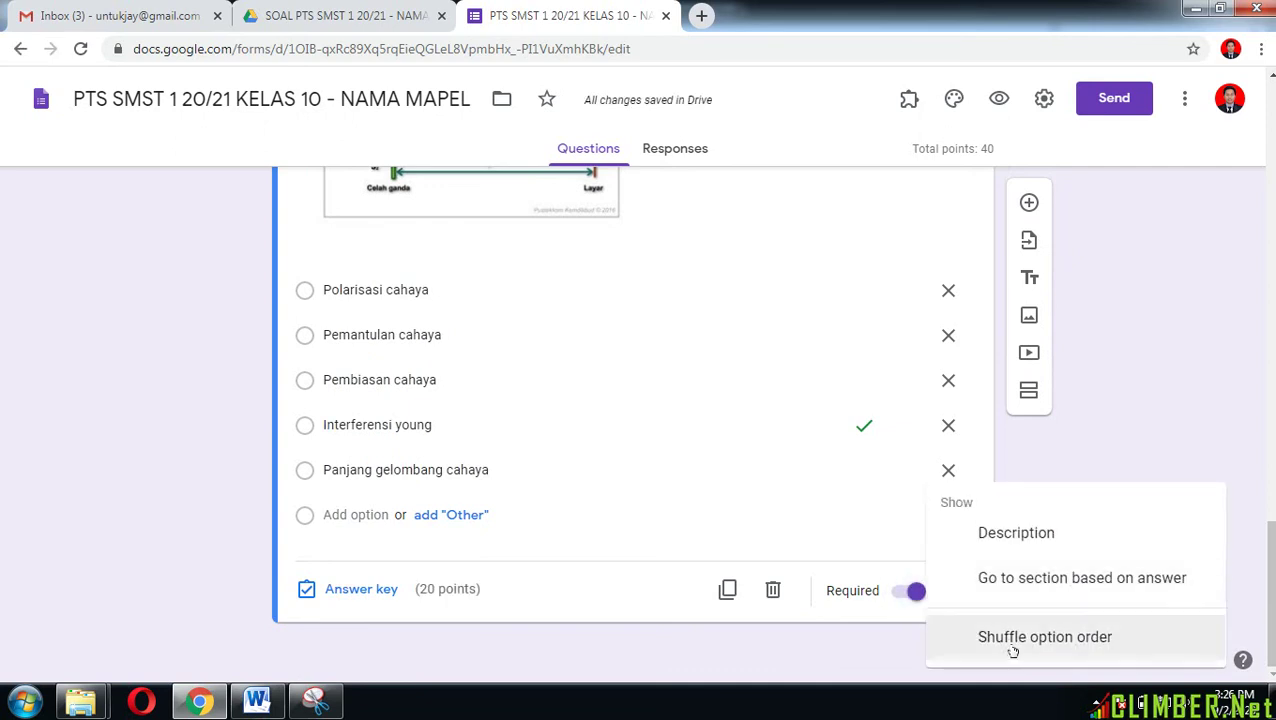
pyautogui.click(1011, 650)
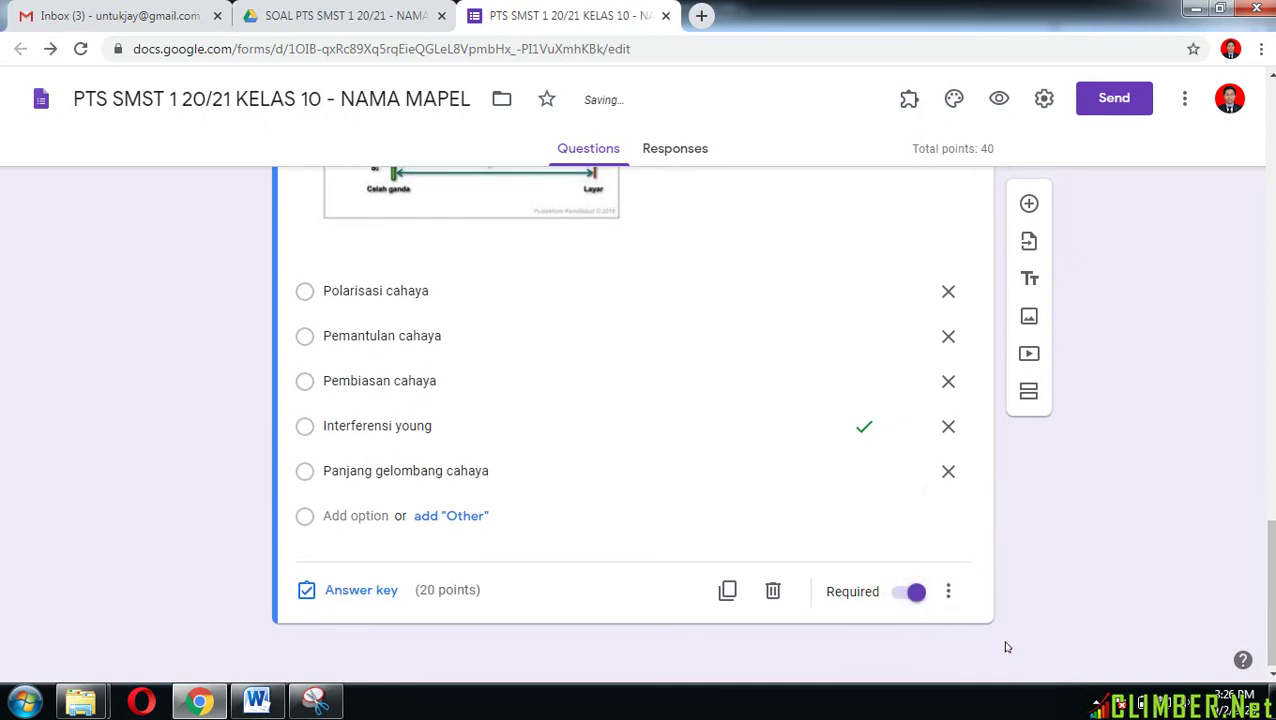
pyautogui.scroll(2, 1005, 640)
pyautogui.click(1031, 204)
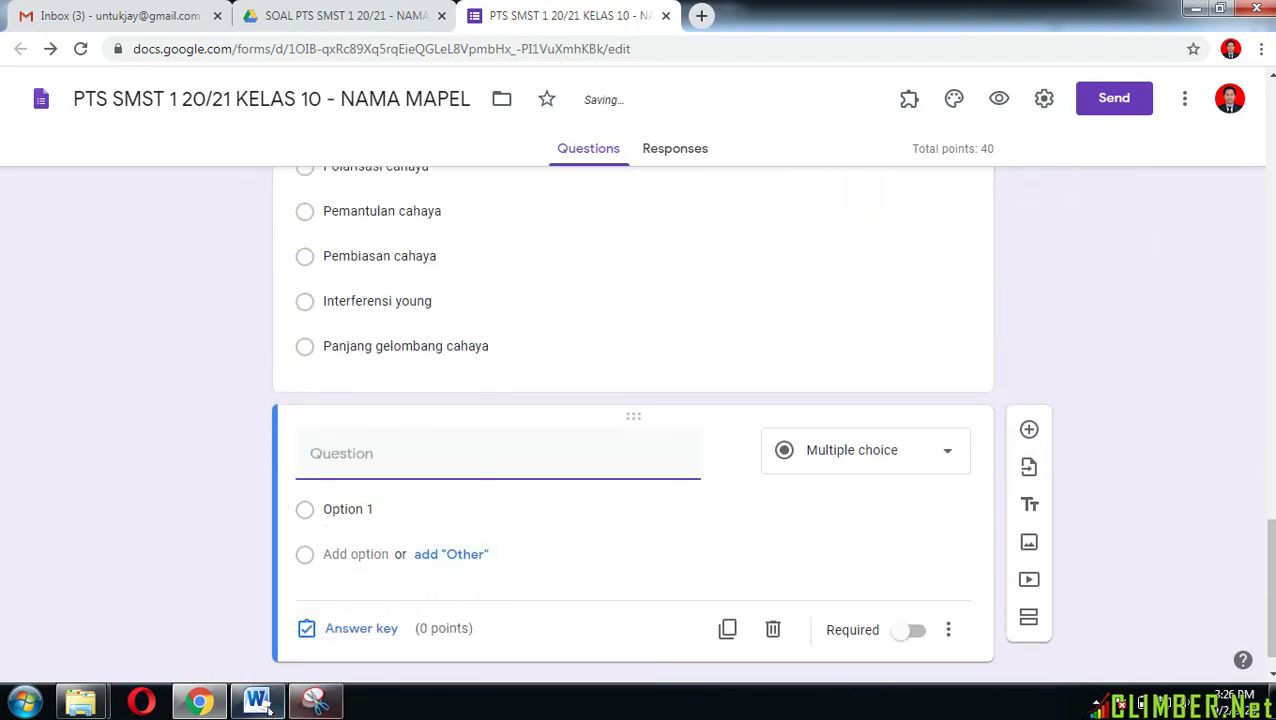
# Step: Finish the question title as 'SOAL DAN OPSI SILAKAN LIHAT GAMBAR'
pyautogui.moveTo(267, 708)
pyautogui.scroll(-3, 503, 598)
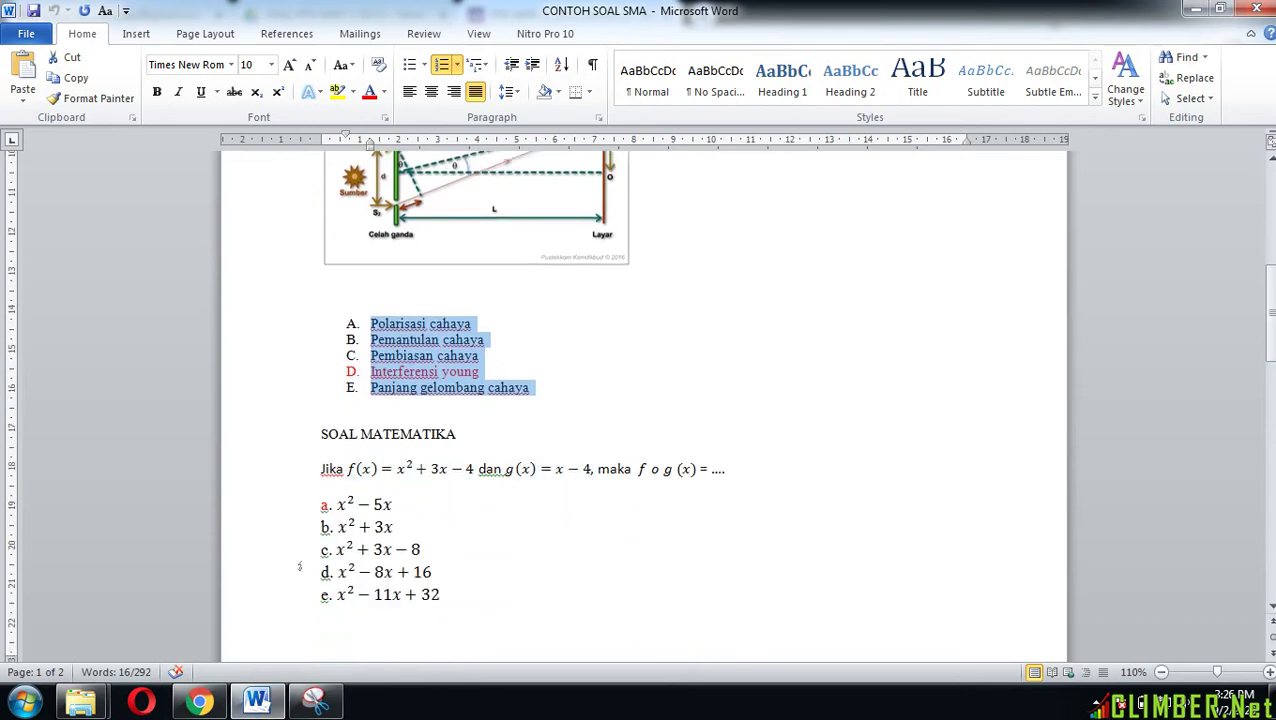
pyautogui.click(198, 700)
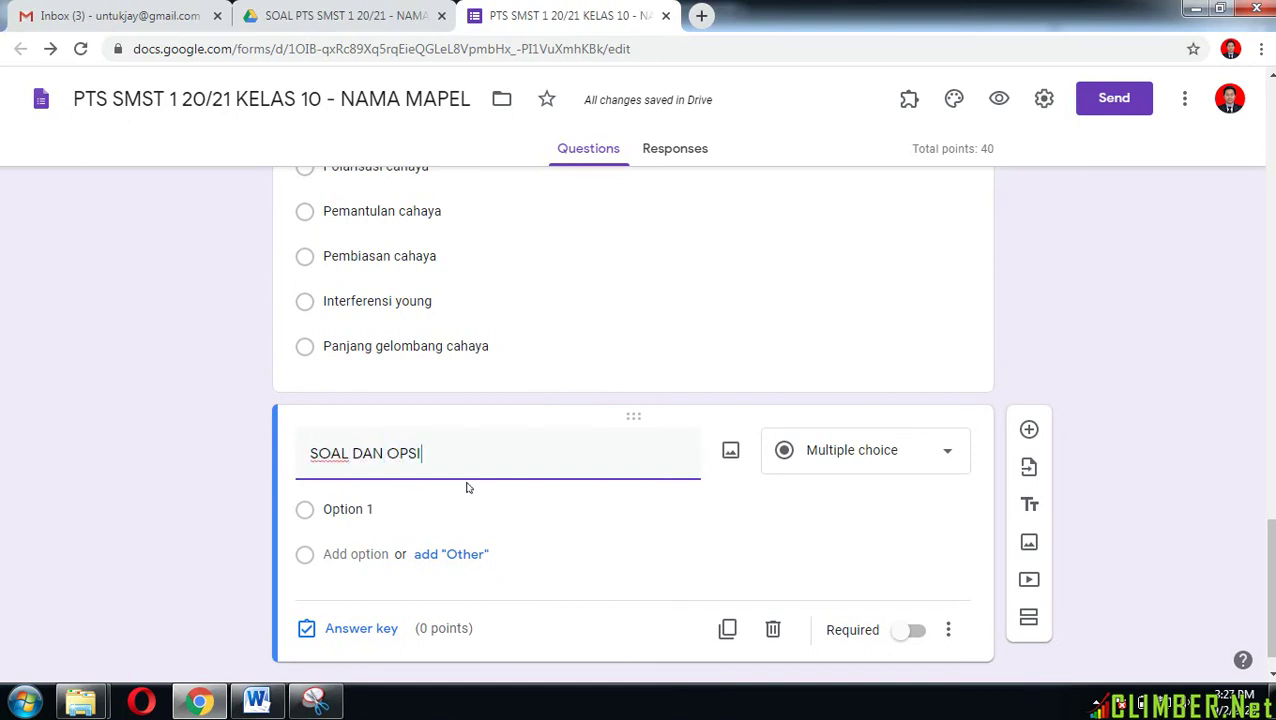
pyautogui.write('SILAKAN LI')
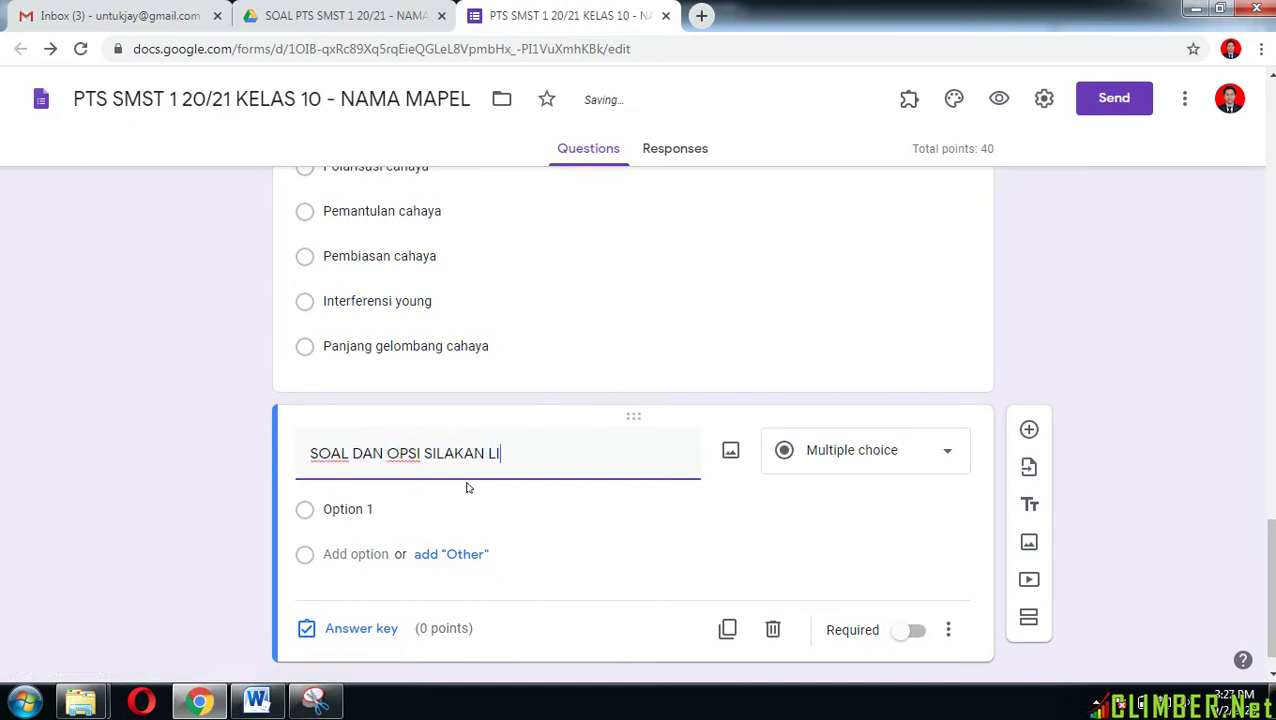
pyautogui.write('HAT GAMBAR')
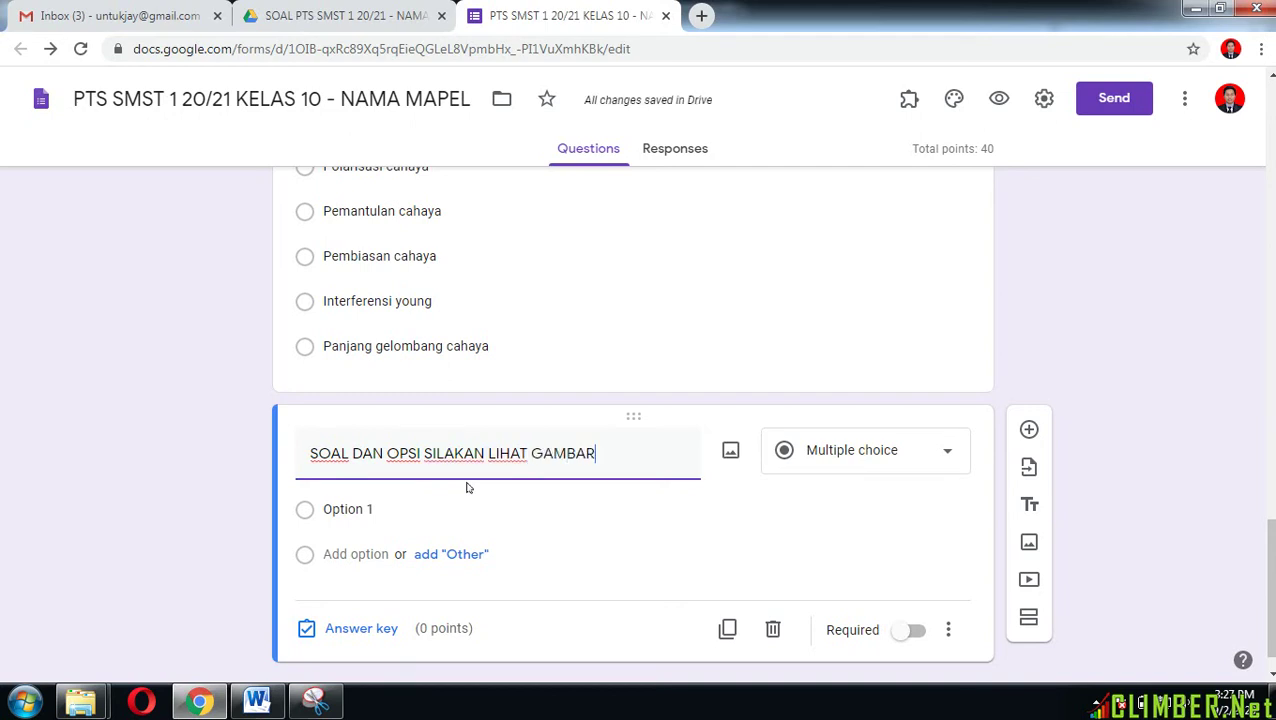
# Step: Attach the soal&opsino3 image of the f o g(x) problem to the question
pyautogui.click(731, 452)
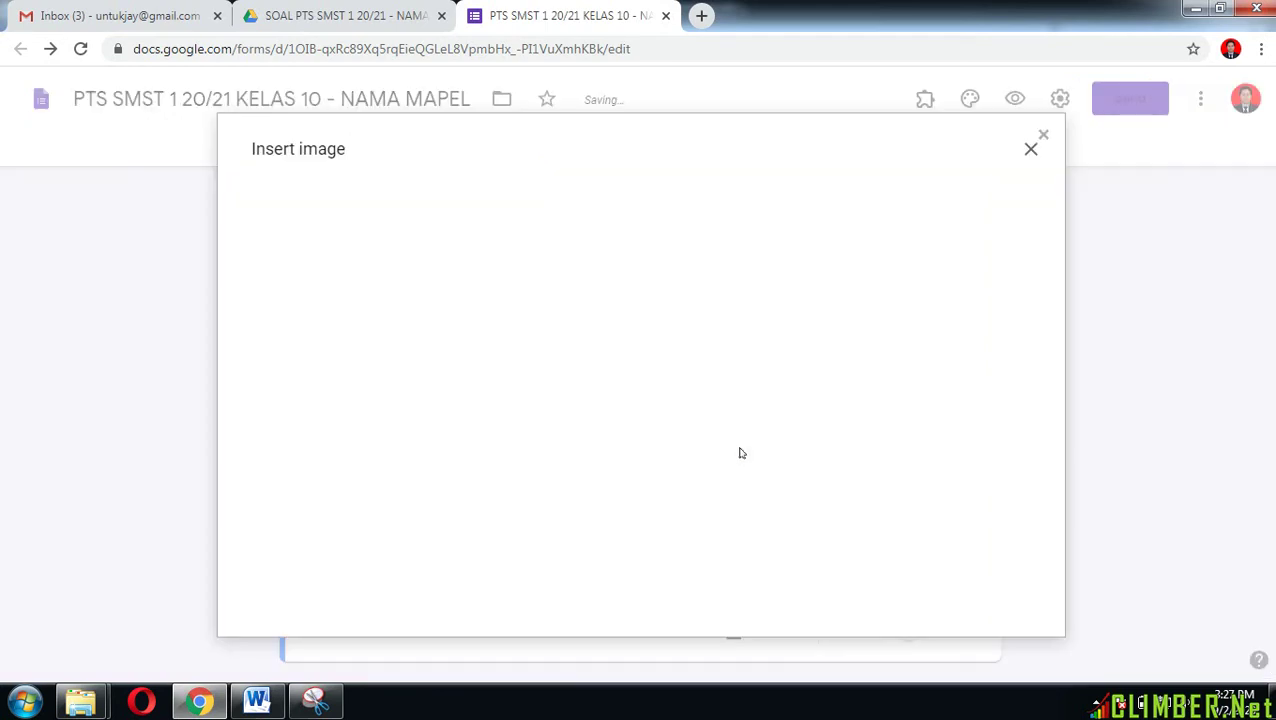
pyautogui.click(625, 492)
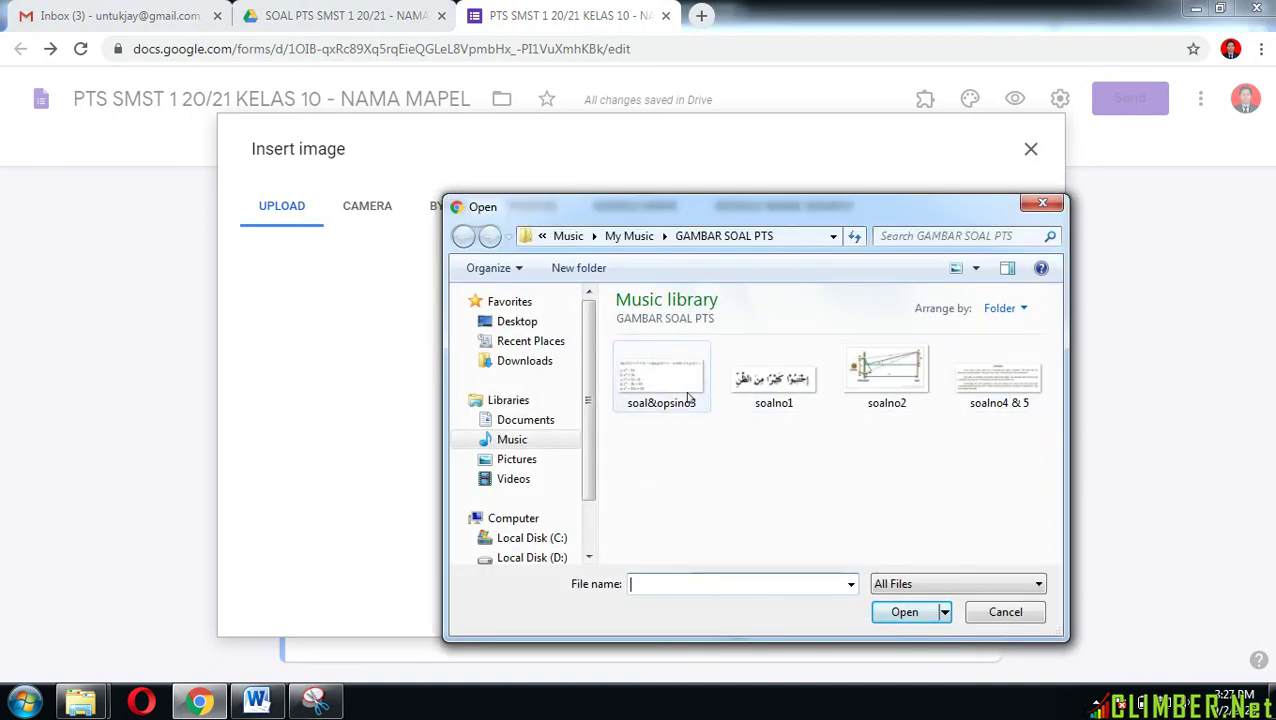
pyautogui.click(667, 393)
pyautogui.click(904, 611)
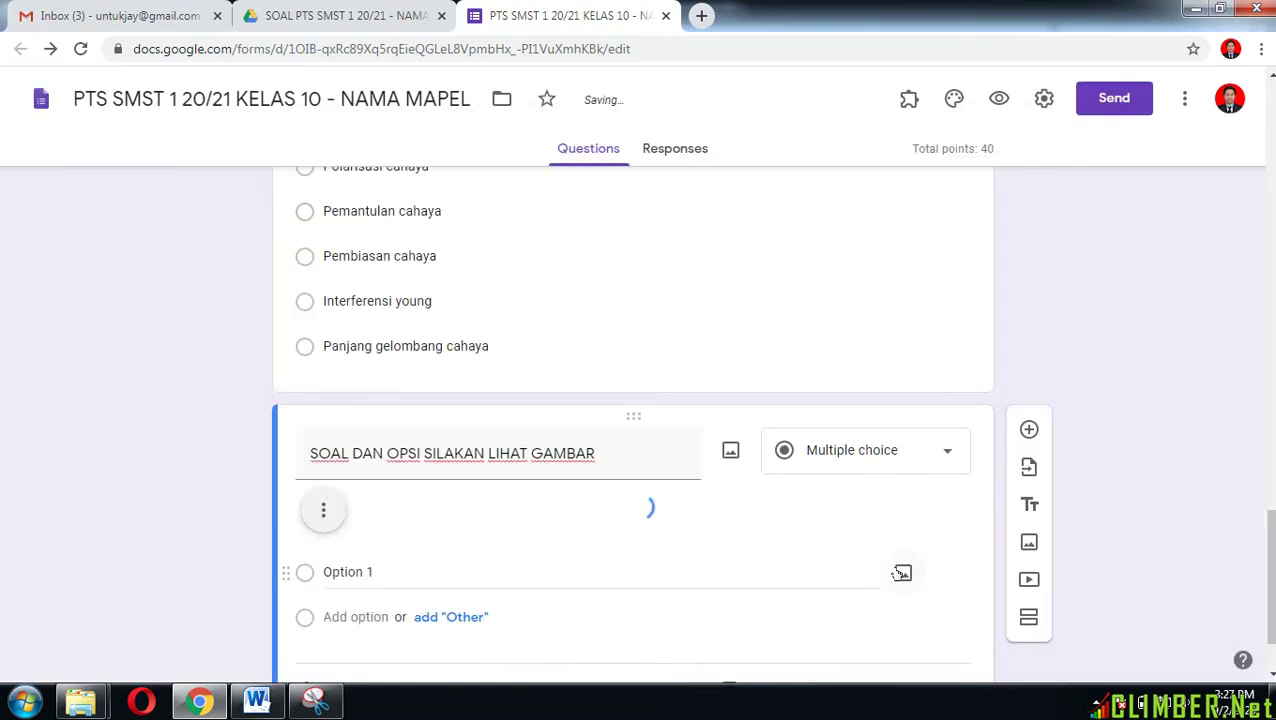
pyautogui.scroll(-2, 792, 553)
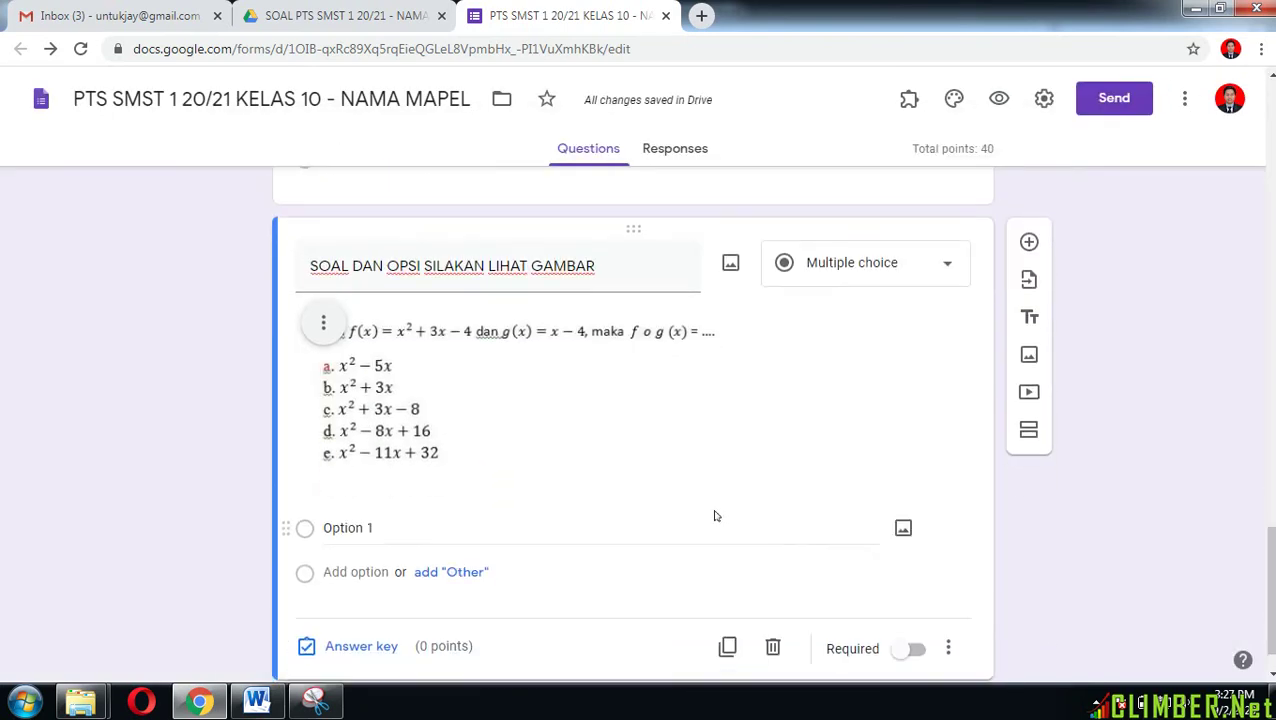
# Step: Create answer choices a, b, c, d and e, and remove the extra sixth option
pyautogui.click(356, 529)
pyautogui.scroll(-1, 481, 541)
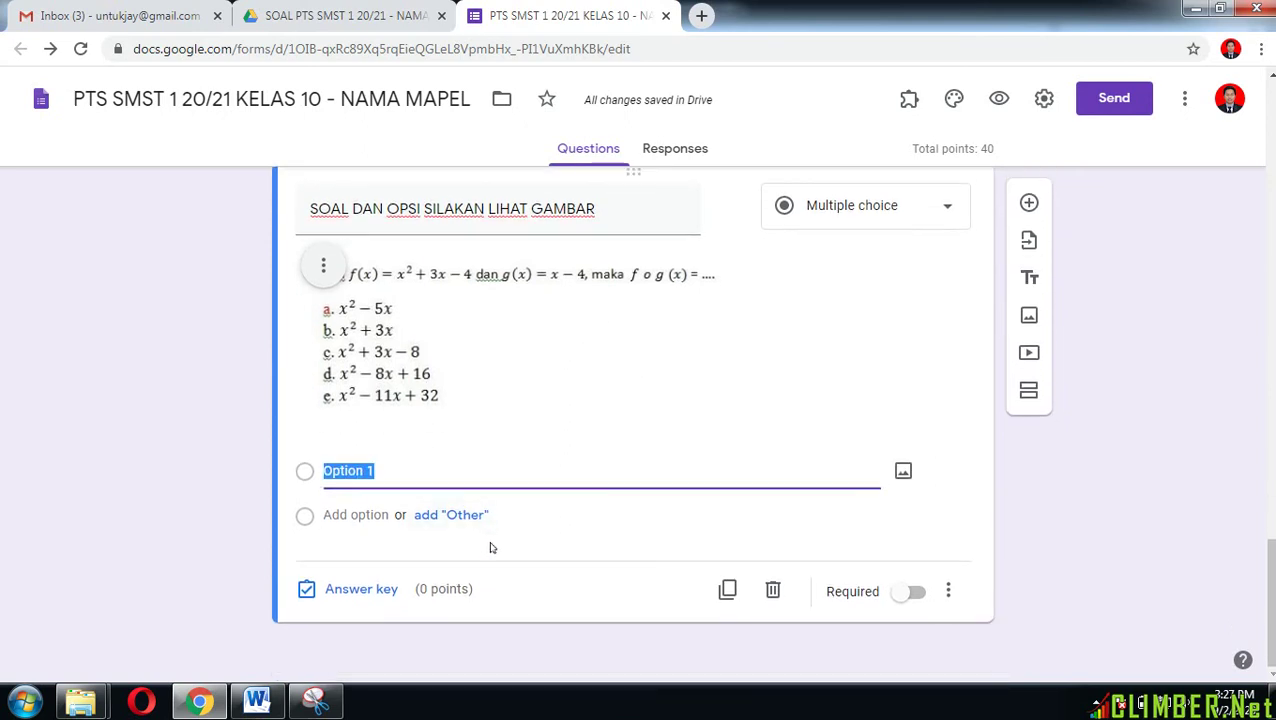
pyautogui.press('Return')
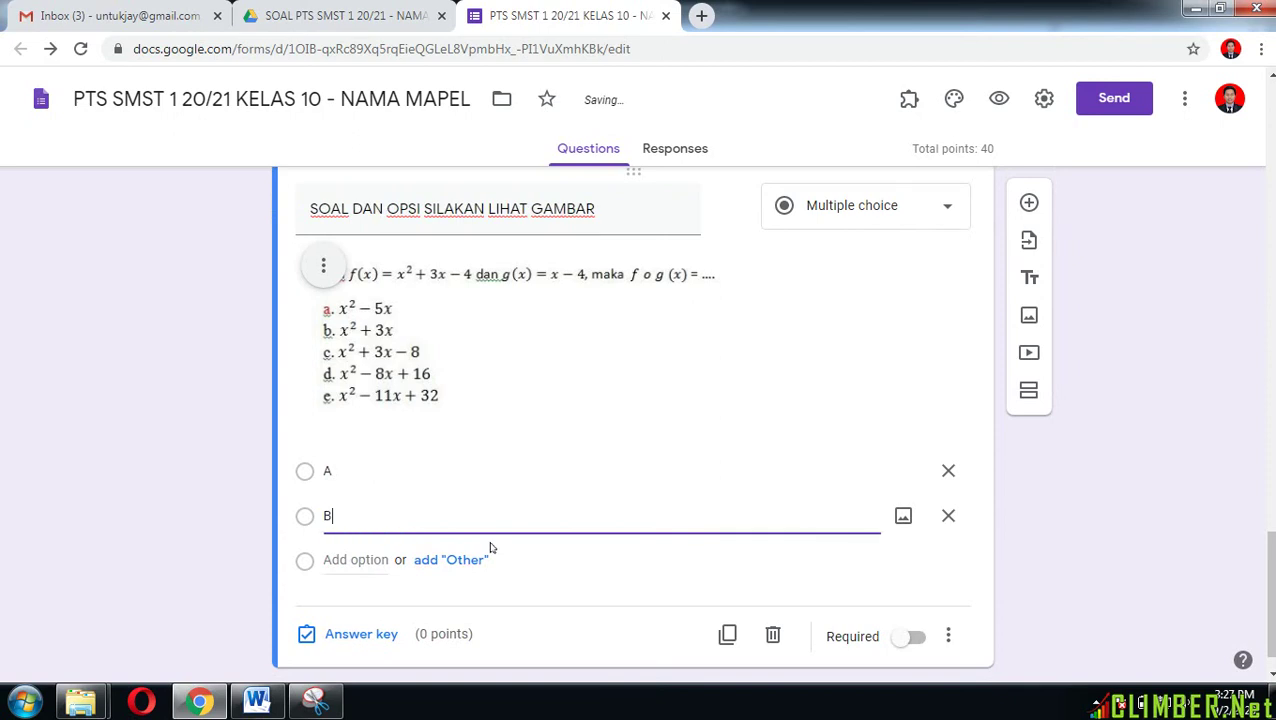
pyautogui.click(345, 466)
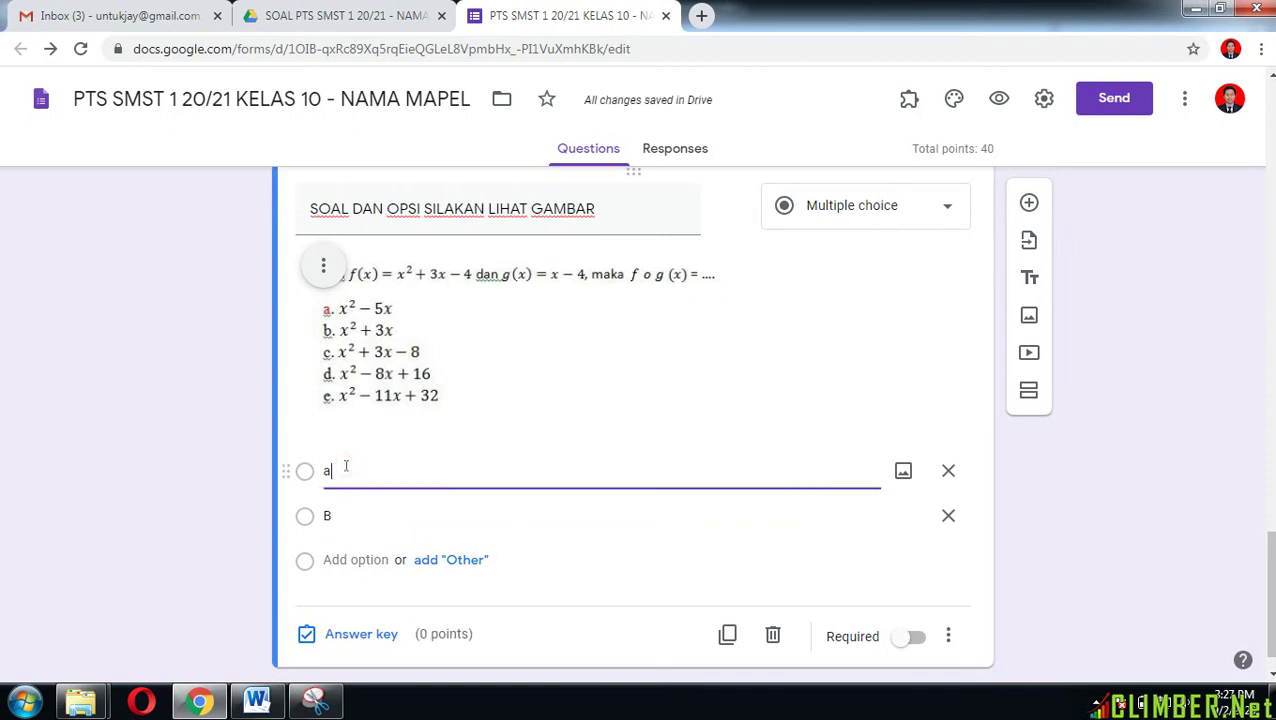
pyautogui.write('a')
pyautogui.press('Return')
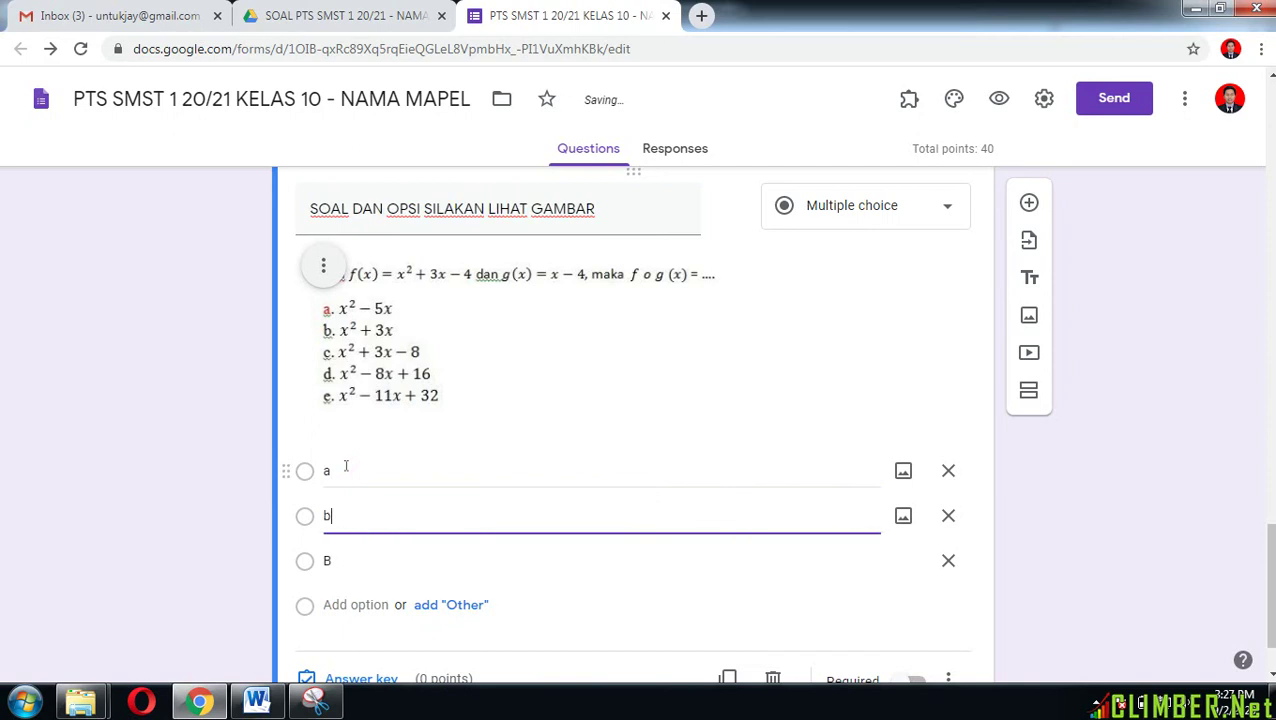
pyautogui.click(335, 555)
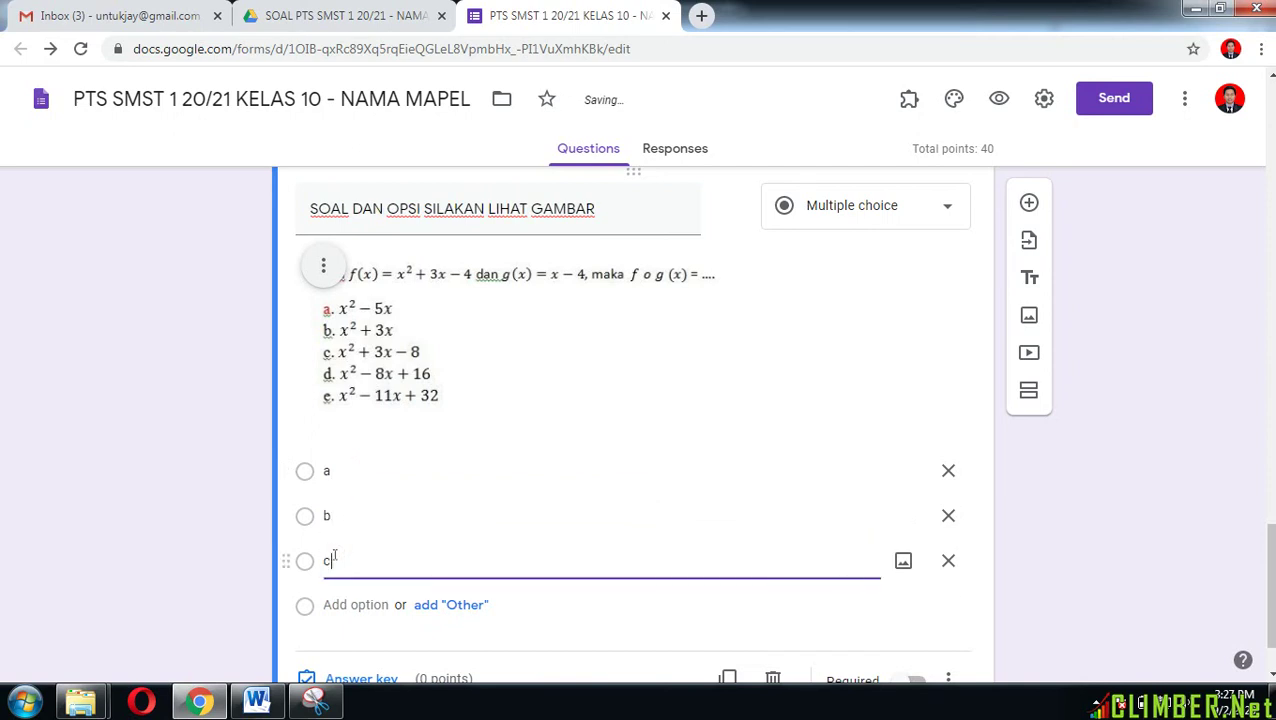
pyautogui.press('Return')
pyautogui.press('Return')
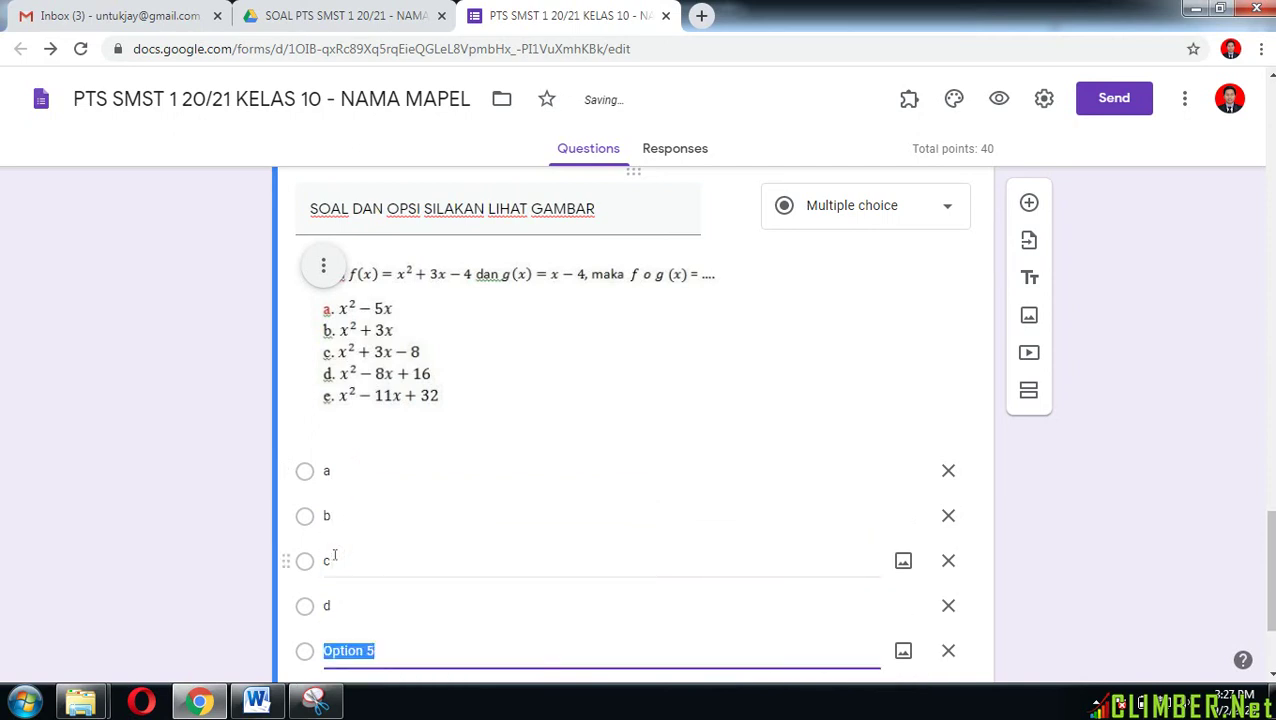
pyautogui.press('Return')
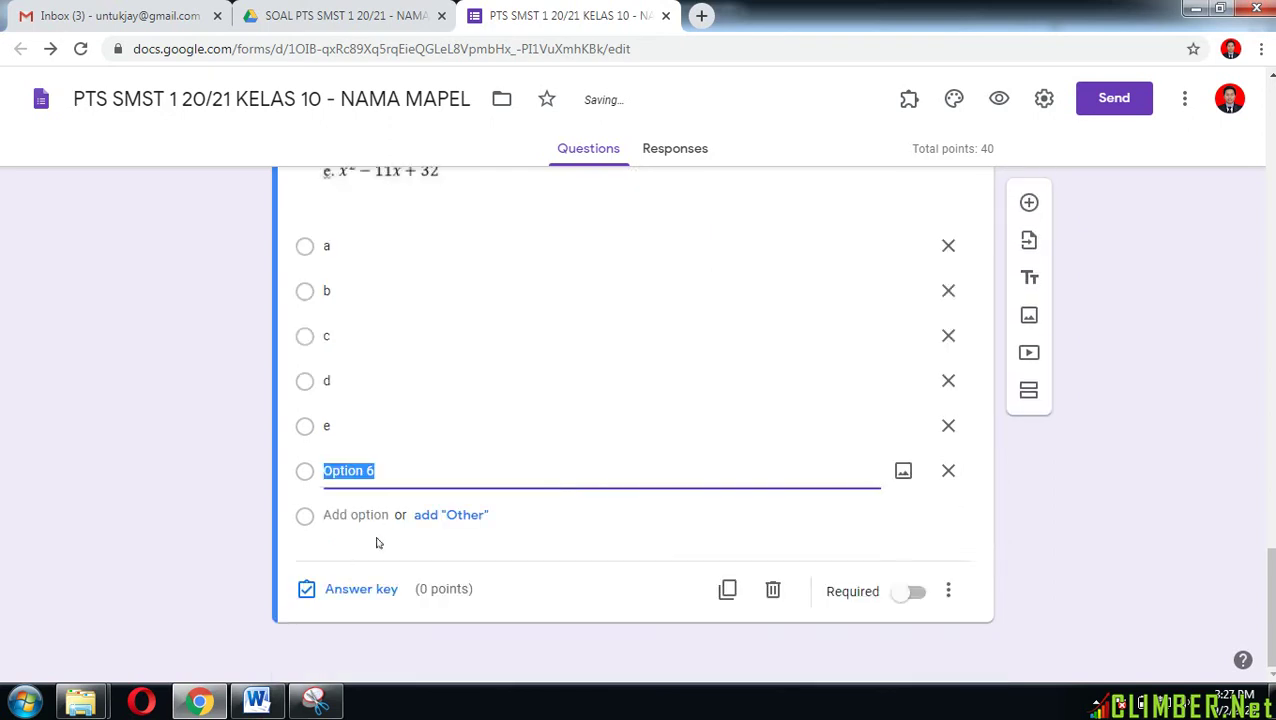
pyautogui.click(949, 470)
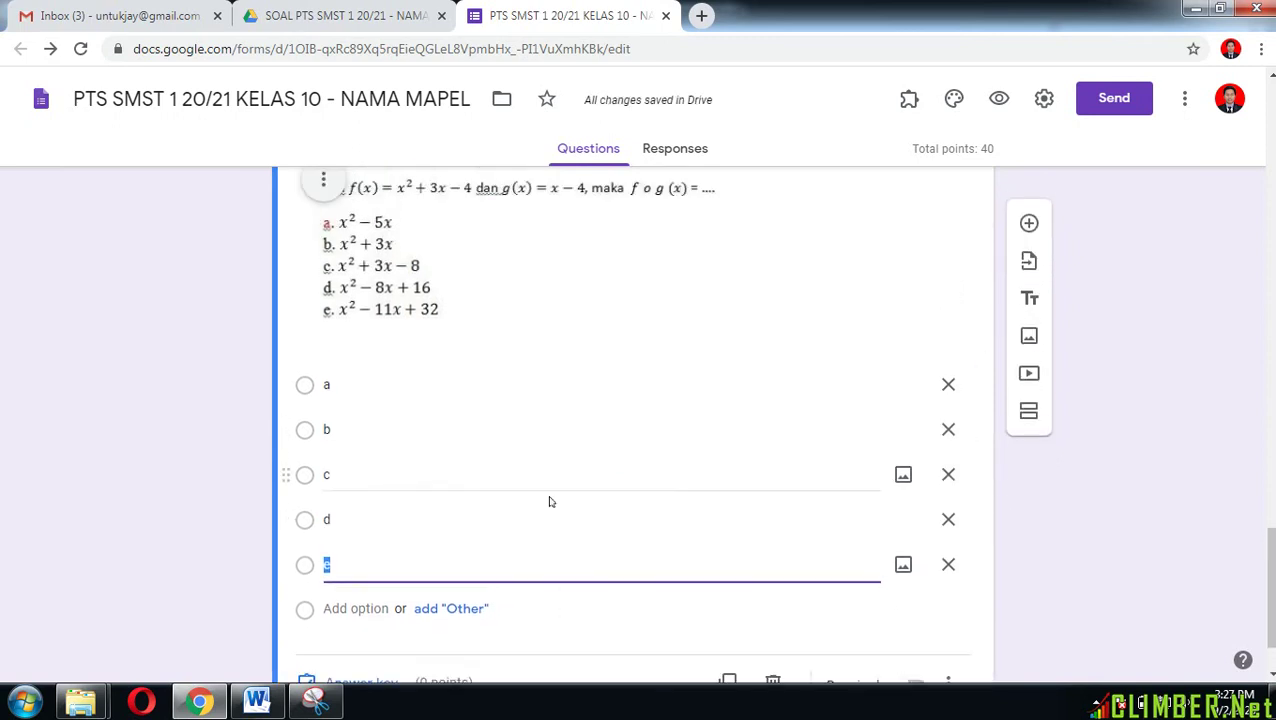
# Step: Mark option a as the correct answer, worth 20 points
pyautogui.click(361, 589)
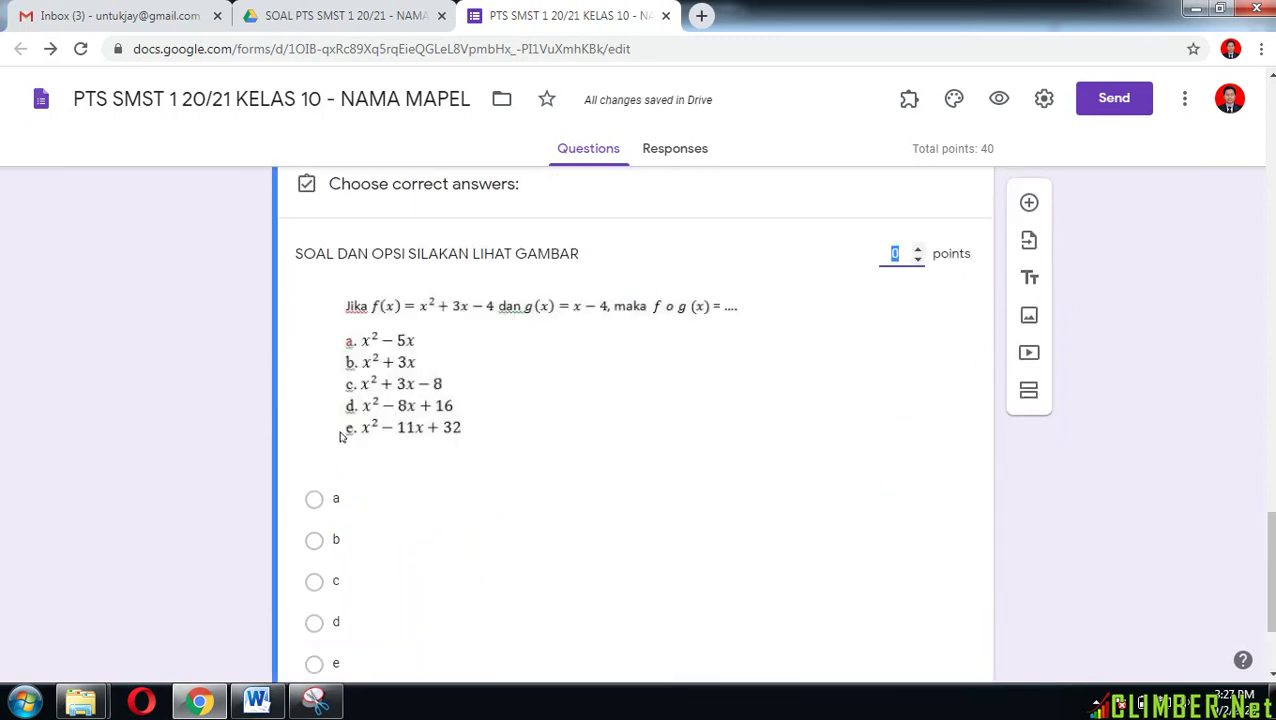
pyautogui.click(313, 500)
pyautogui.scroll(-2, 447, 527)
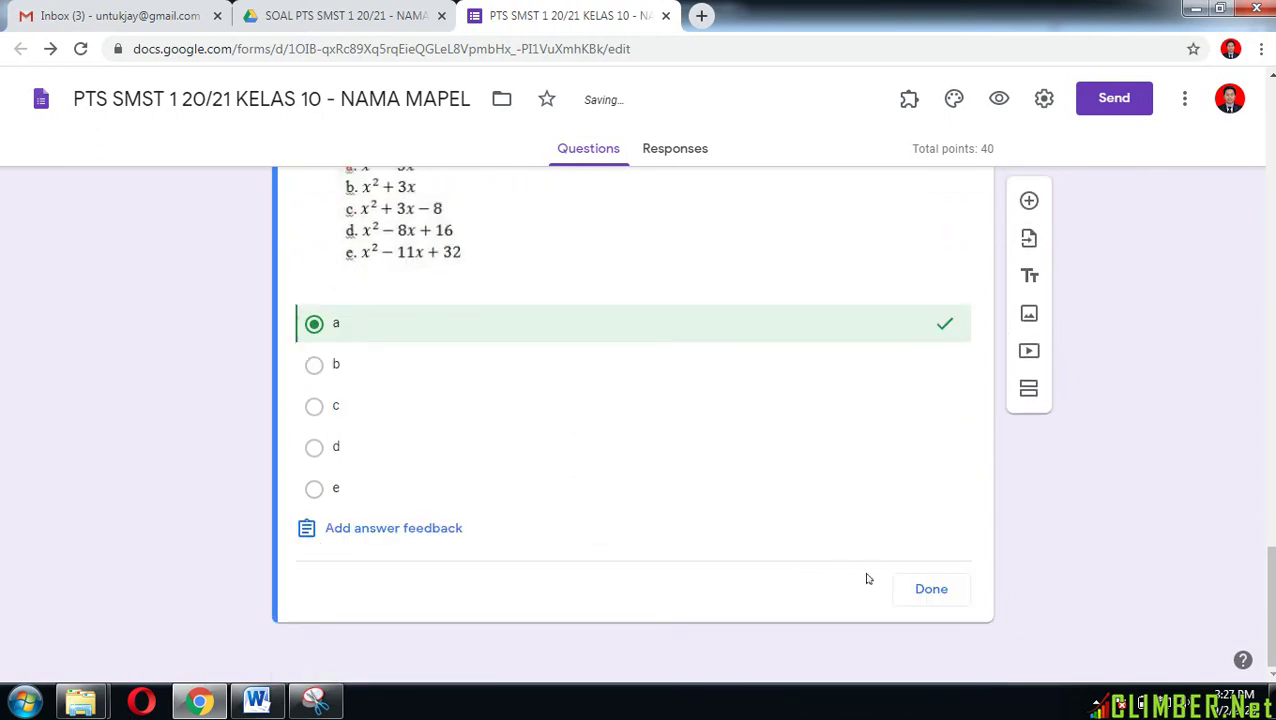
pyautogui.scroll(2, 963, 448)
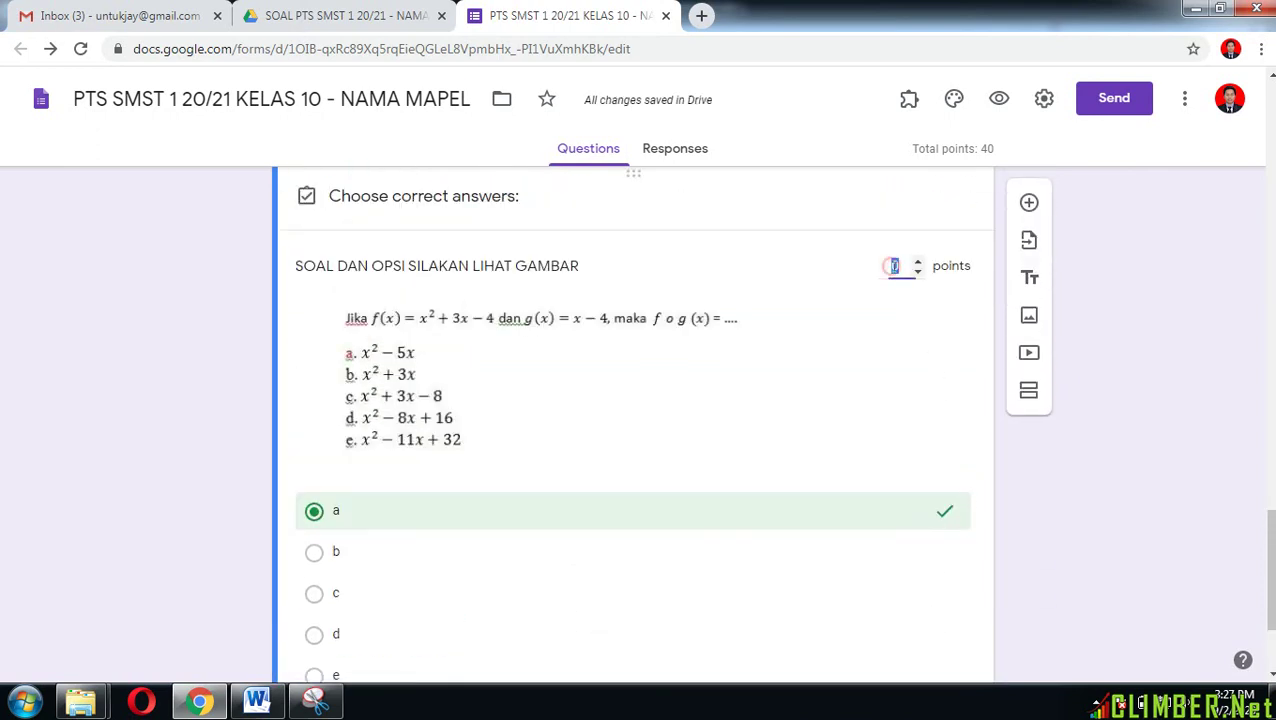
pyautogui.scroll(-3, 965, 441)
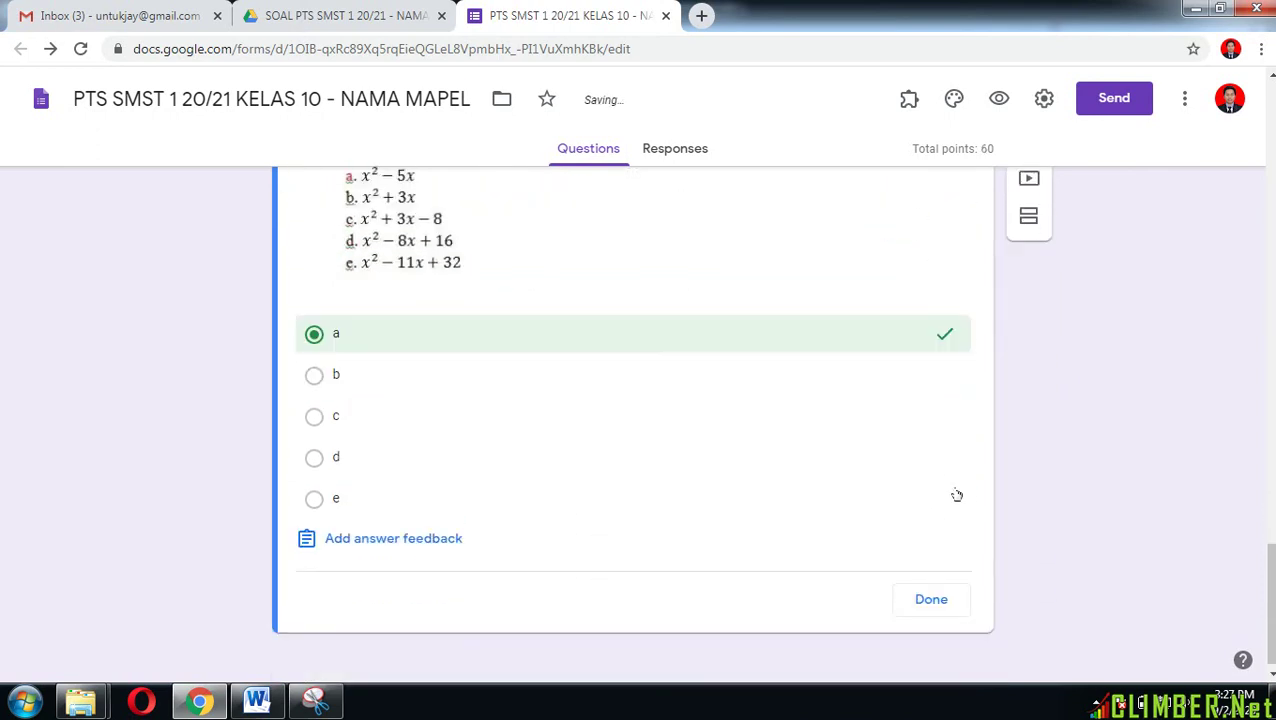
pyautogui.click(928, 593)
# Step: Make the question required with shuffled option order, then add a new blank question
pyautogui.scroll(-2, 928, 597)
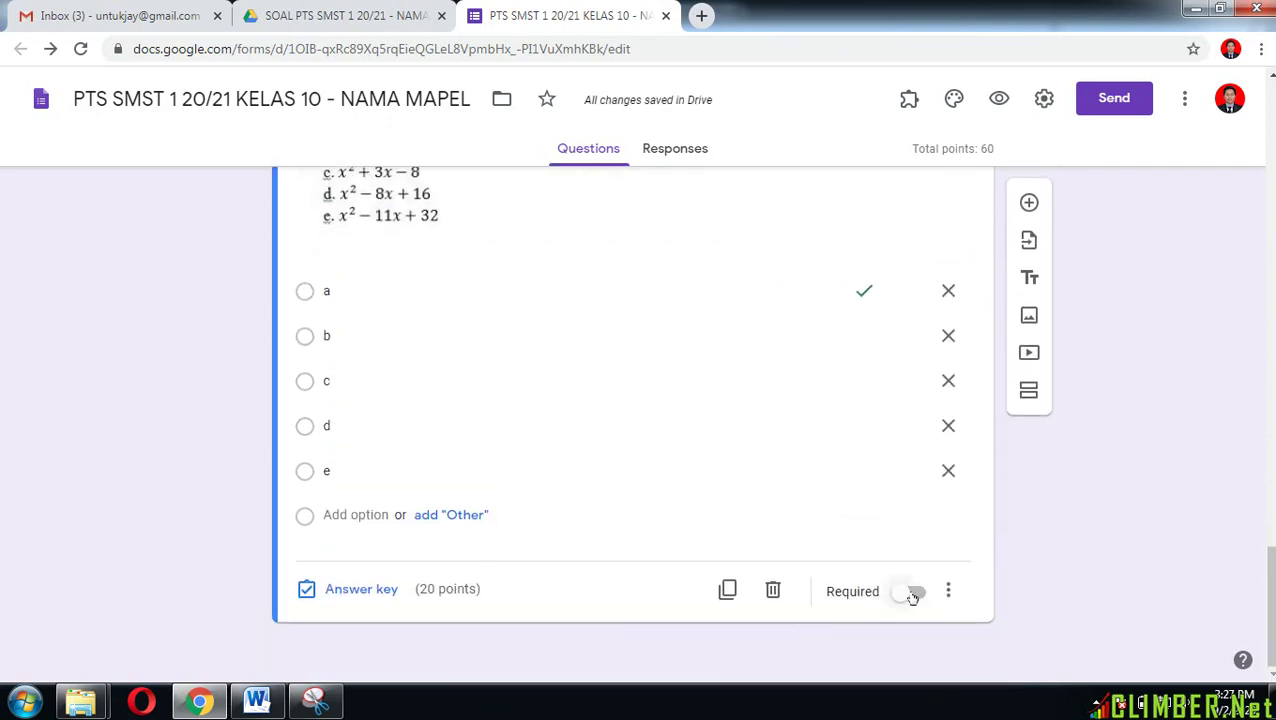
pyautogui.click(918, 593)
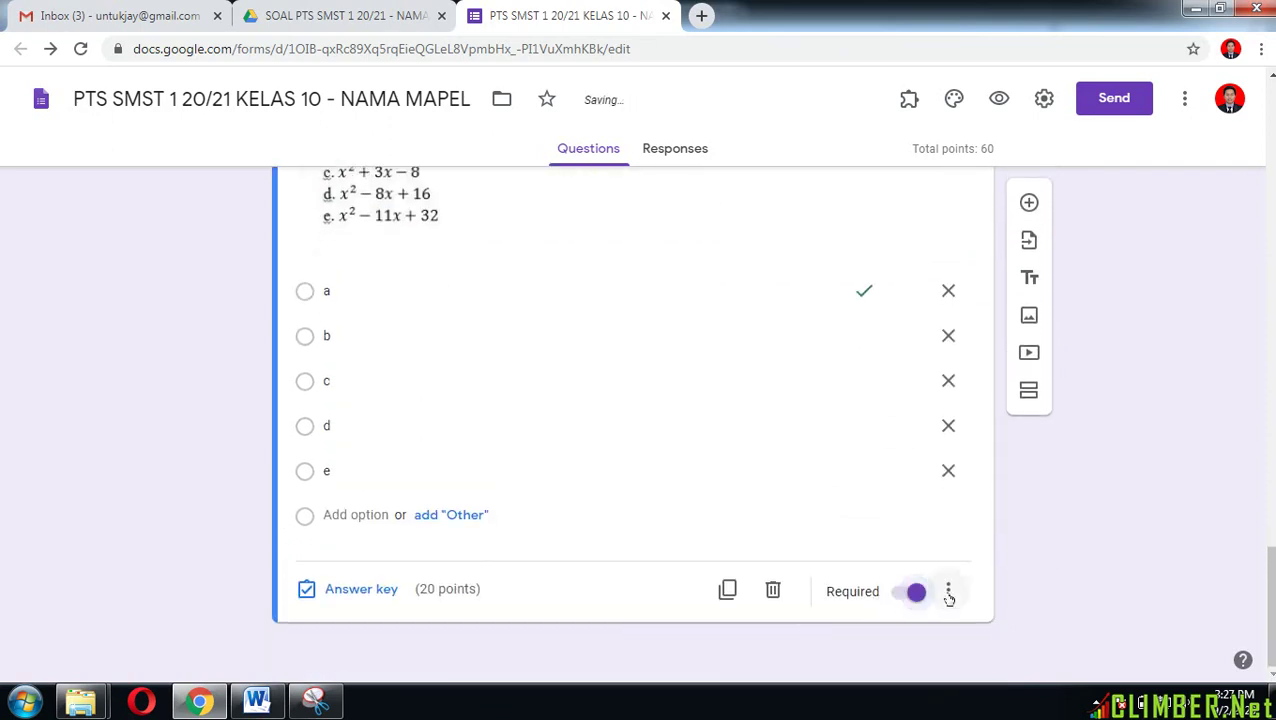
pyautogui.click(948, 592)
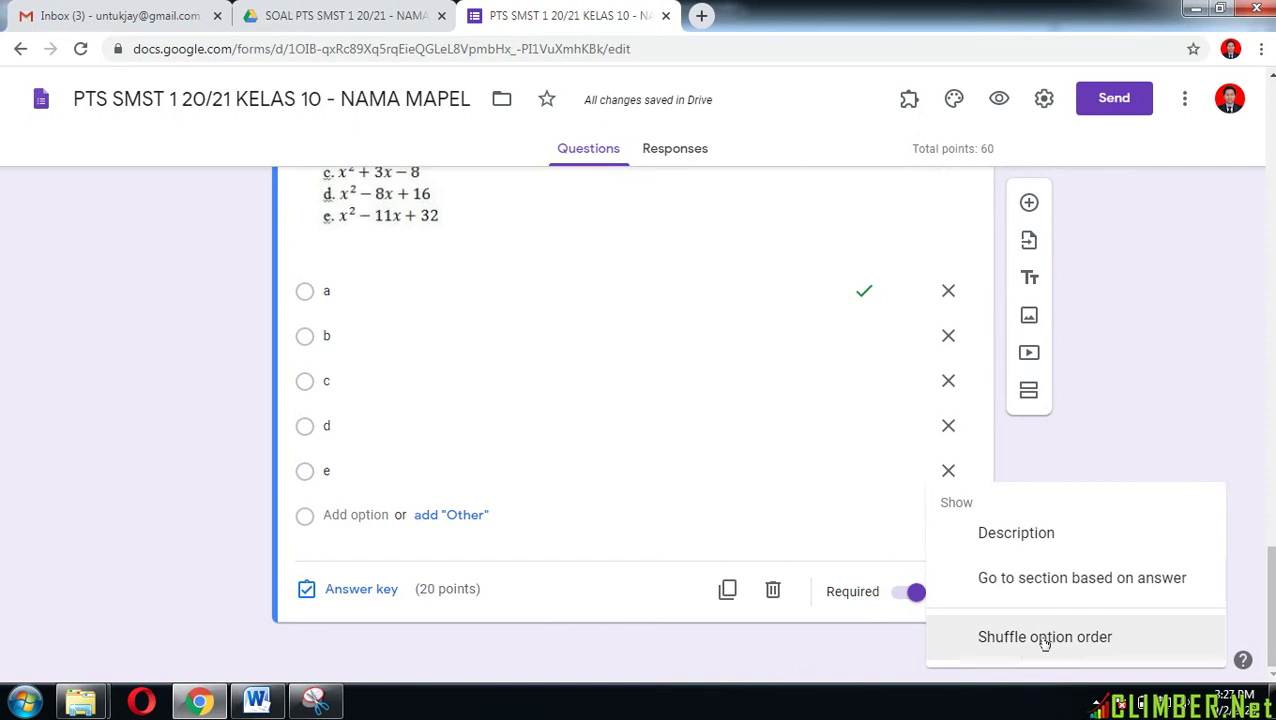
pyautogui.click(1045, 640)
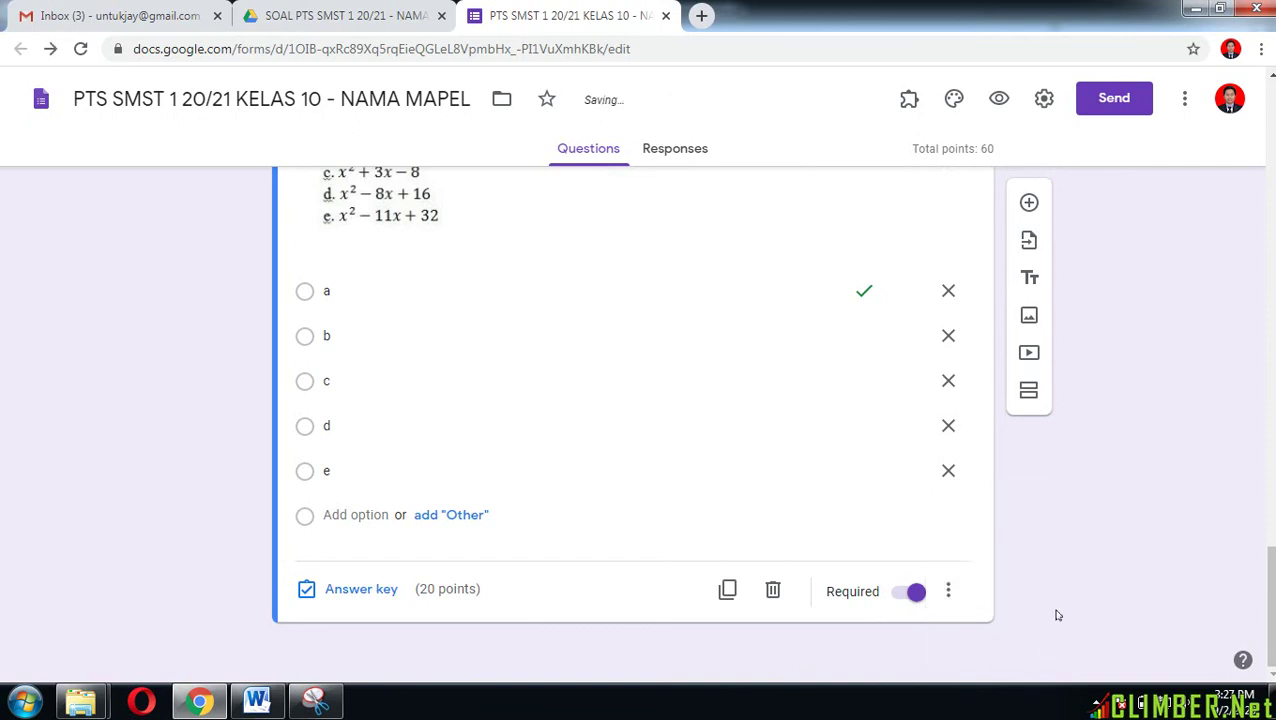
pyautogui.click(1029, 204)
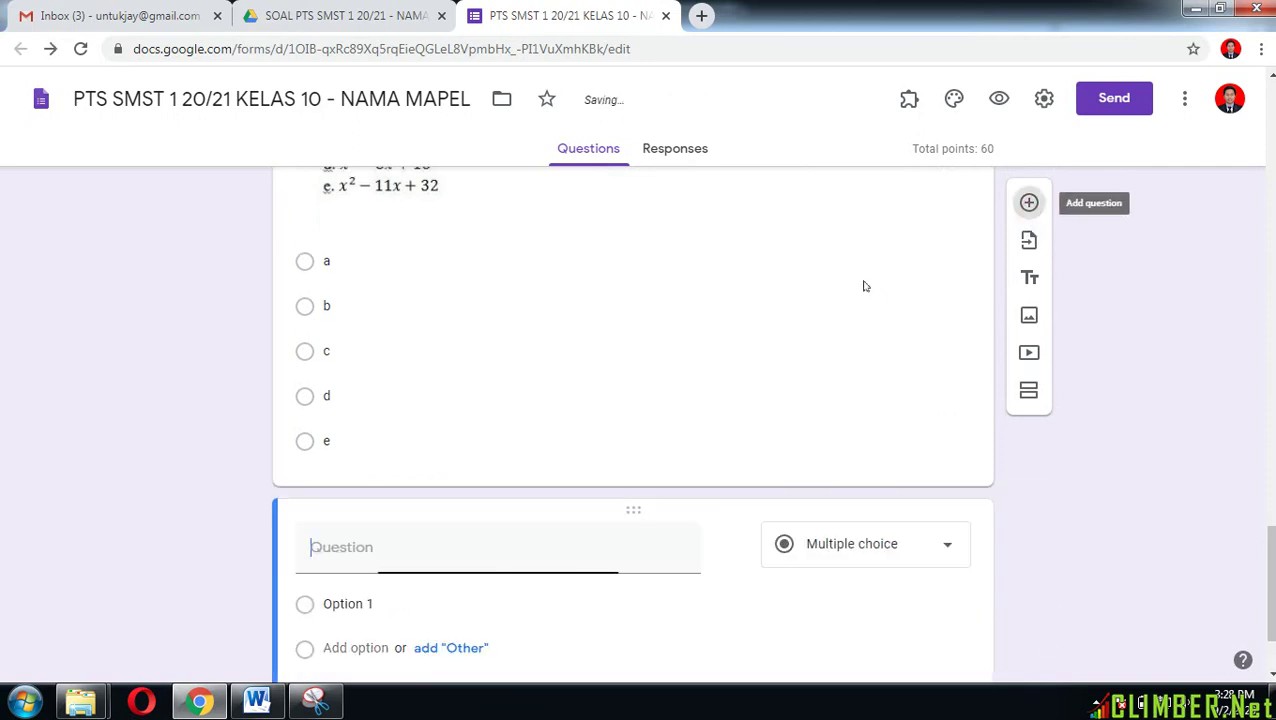
# Step: Paste 'Which of the following is not true according to the text ?' from Word as the question, without numbering
pyautogui.click(256, 701)
pyautogui.scroll(-10, 411, 496)
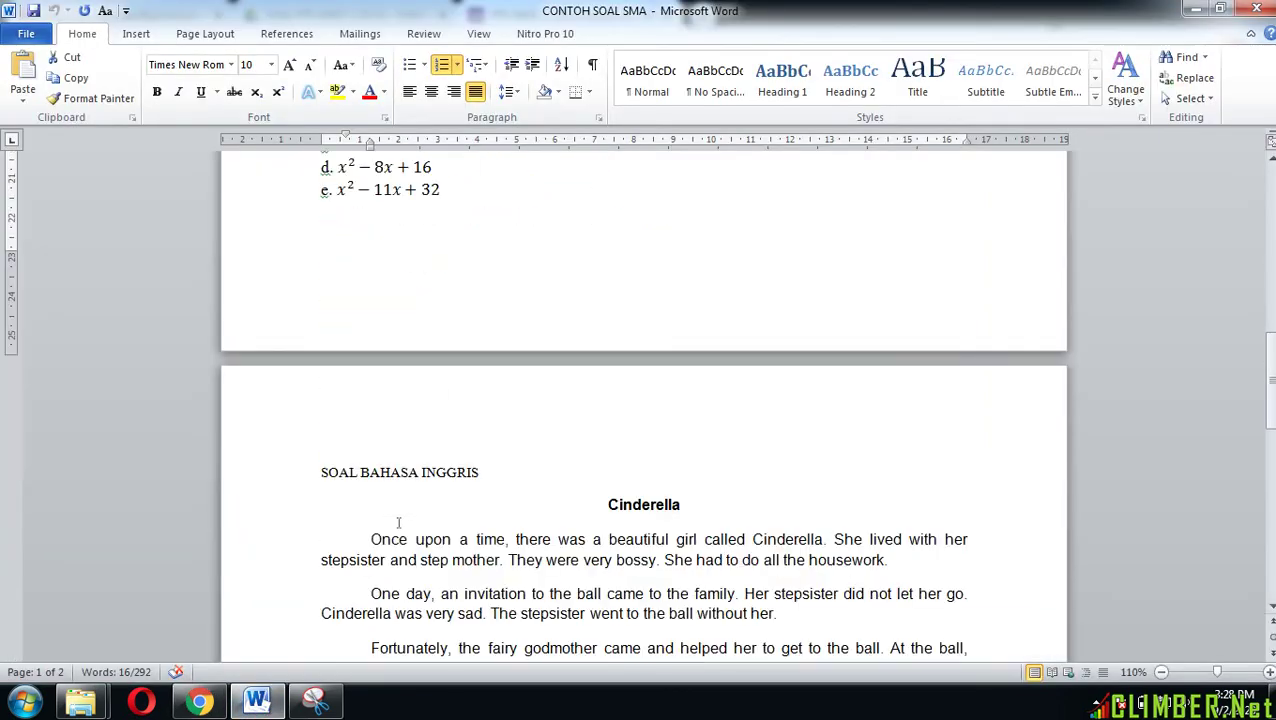
pyautogui.scroll(-3, 492, 516)
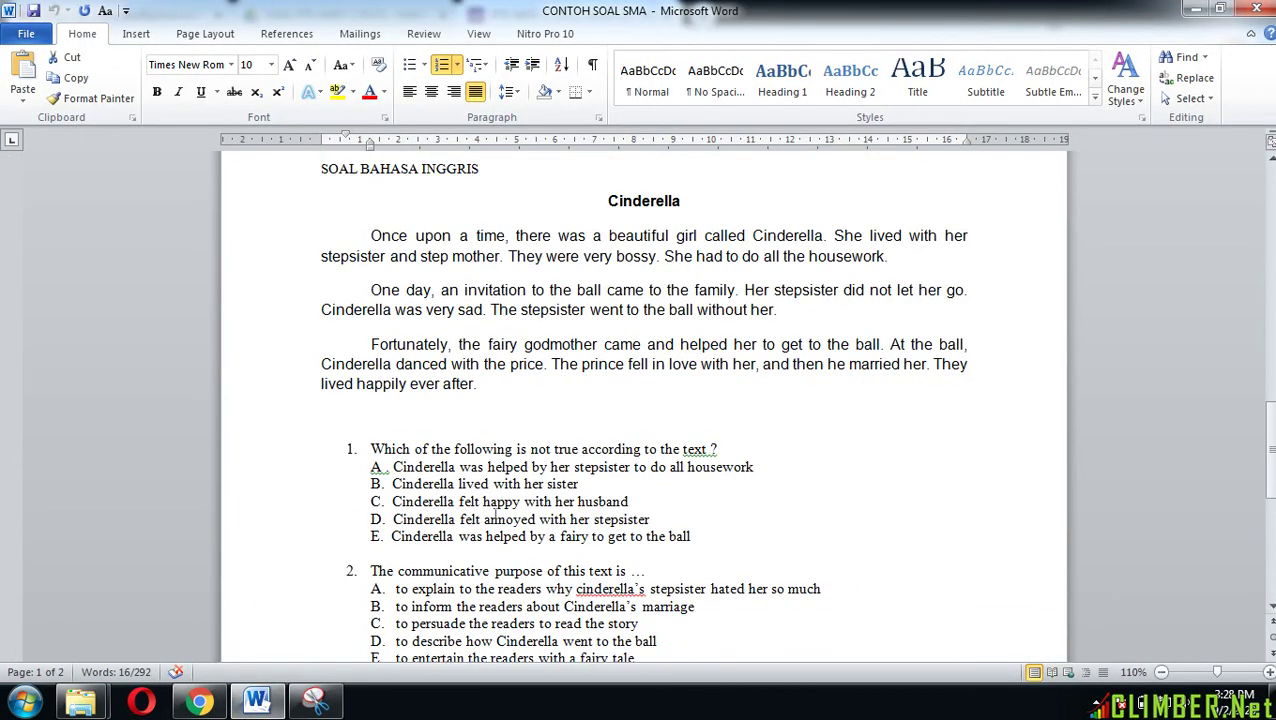
pyautogui.moveTo(366, 449); pyautogui.dragTo(717, 452)
pyautogui.click(203, 703)
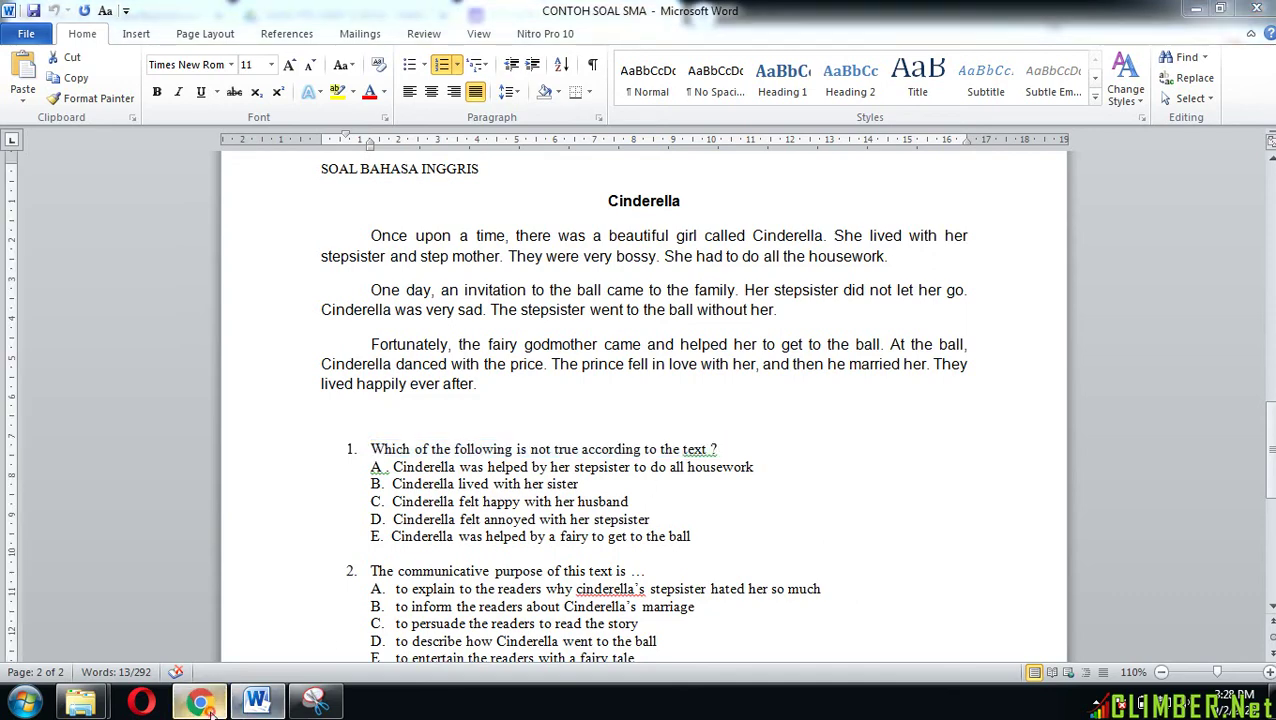
pyautogui.write('1.\tWhich of the following is not true according to the text ?')
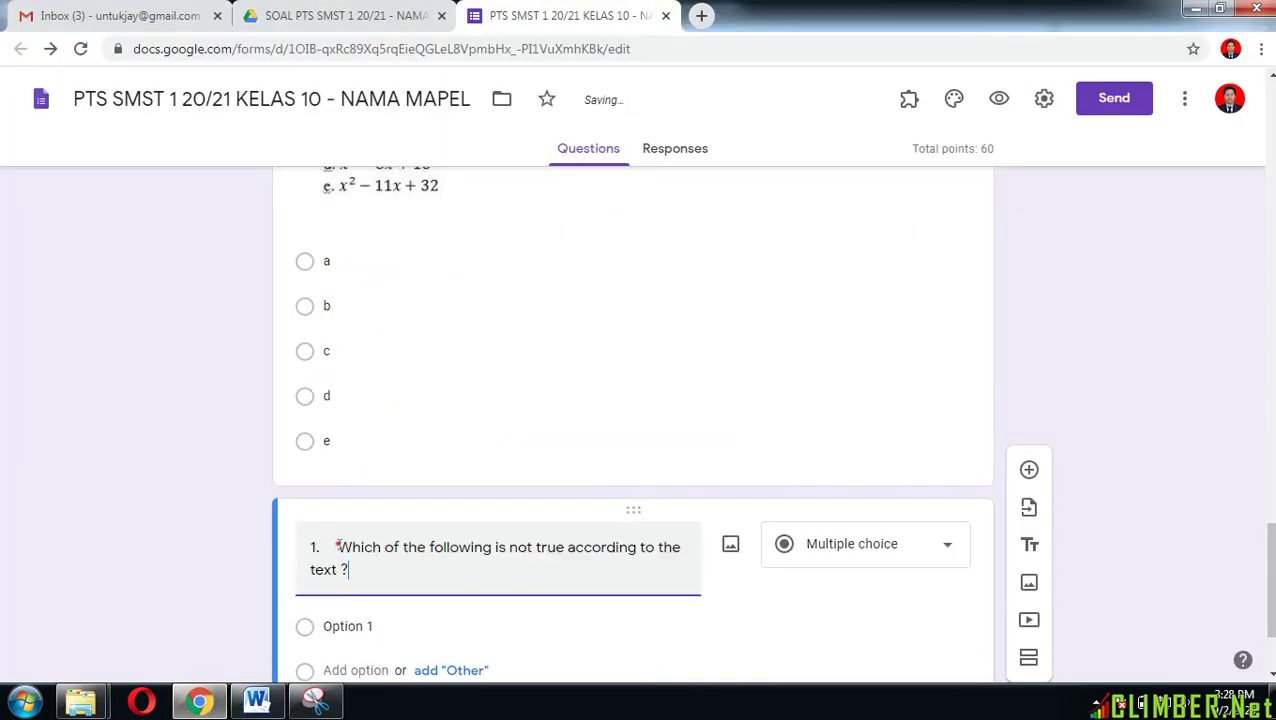
pyautogui.press('BackSpace')
pyautogui.press('BackSpace')
pyautogui.press('BackSpace')
pyautogui.press('BackSpace')
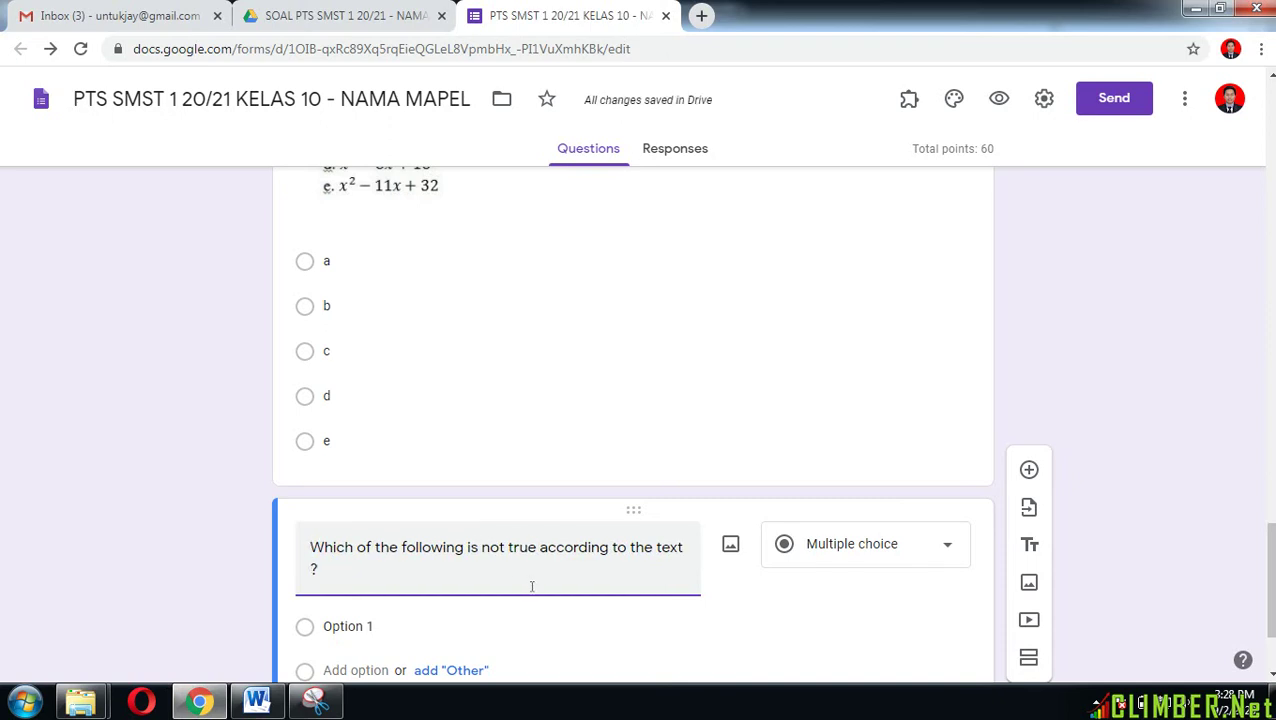
# Step: Attach the soalno4 & 5 Cinderella passage image to the question
pyautogui.scroll(-2, 722, 428)
pyautogui.click(728, 389)
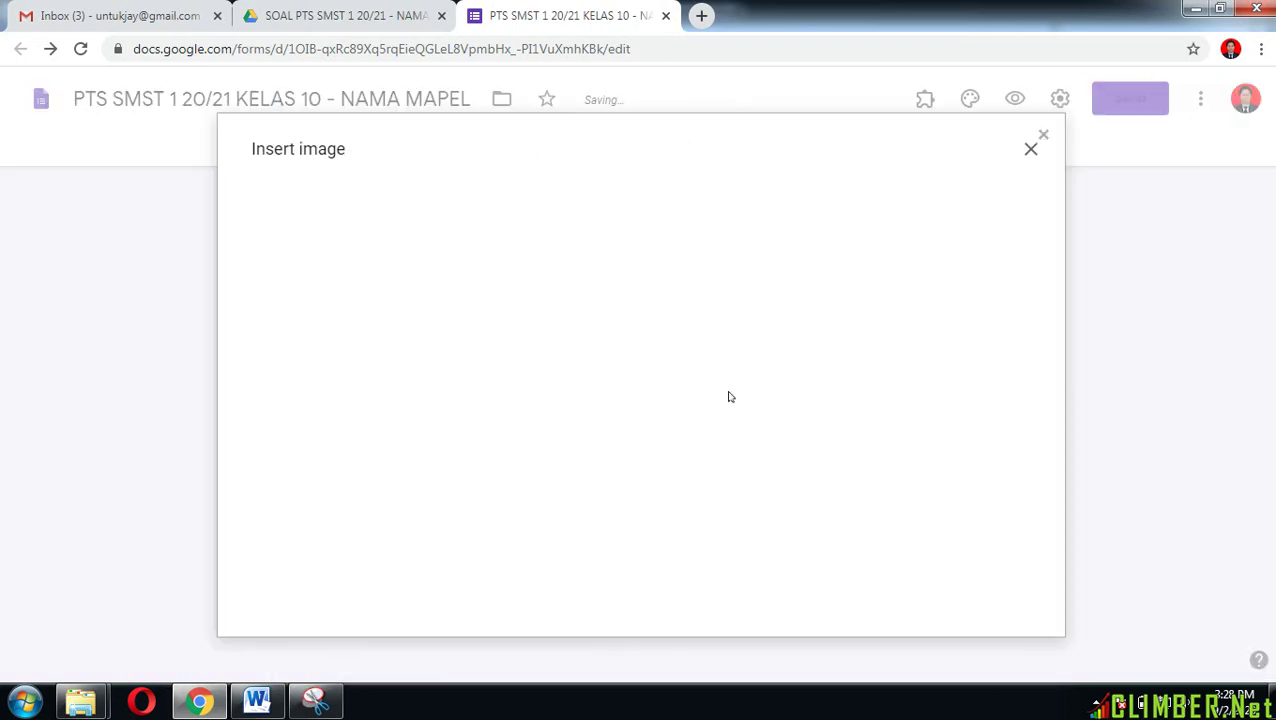
pyautogui.click(656, 492)
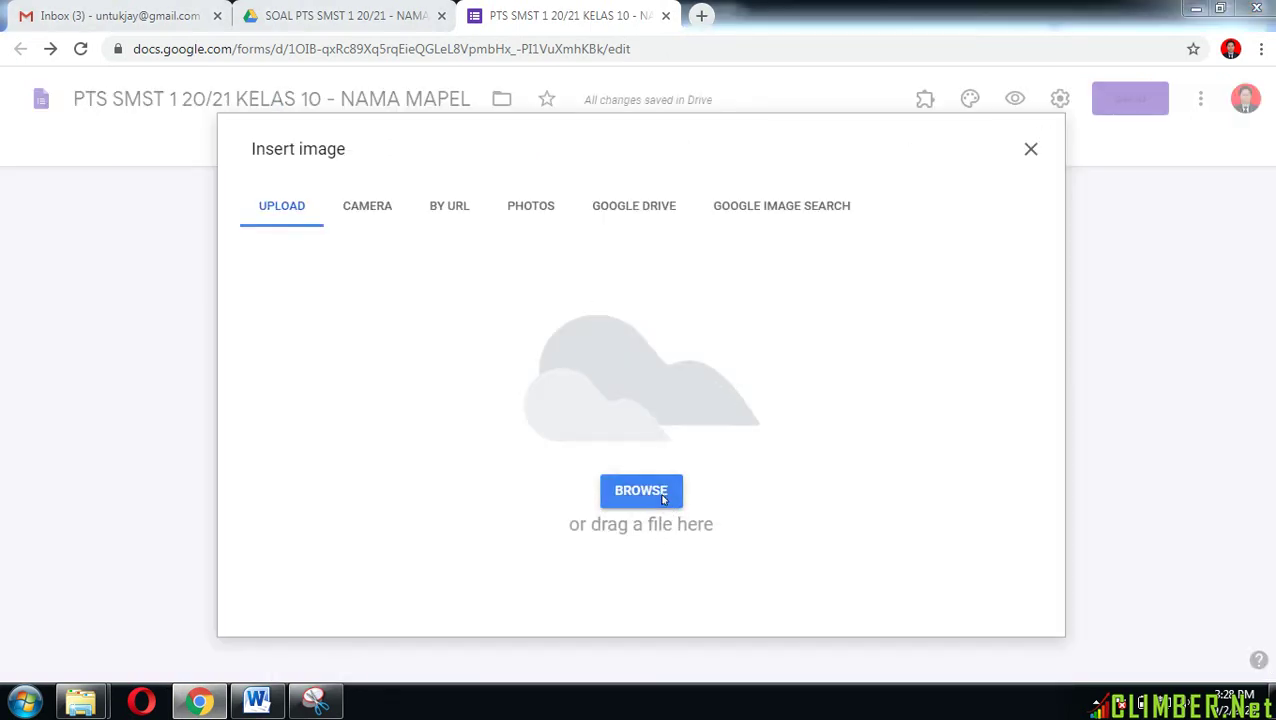
pyautogui.click(993, 397)
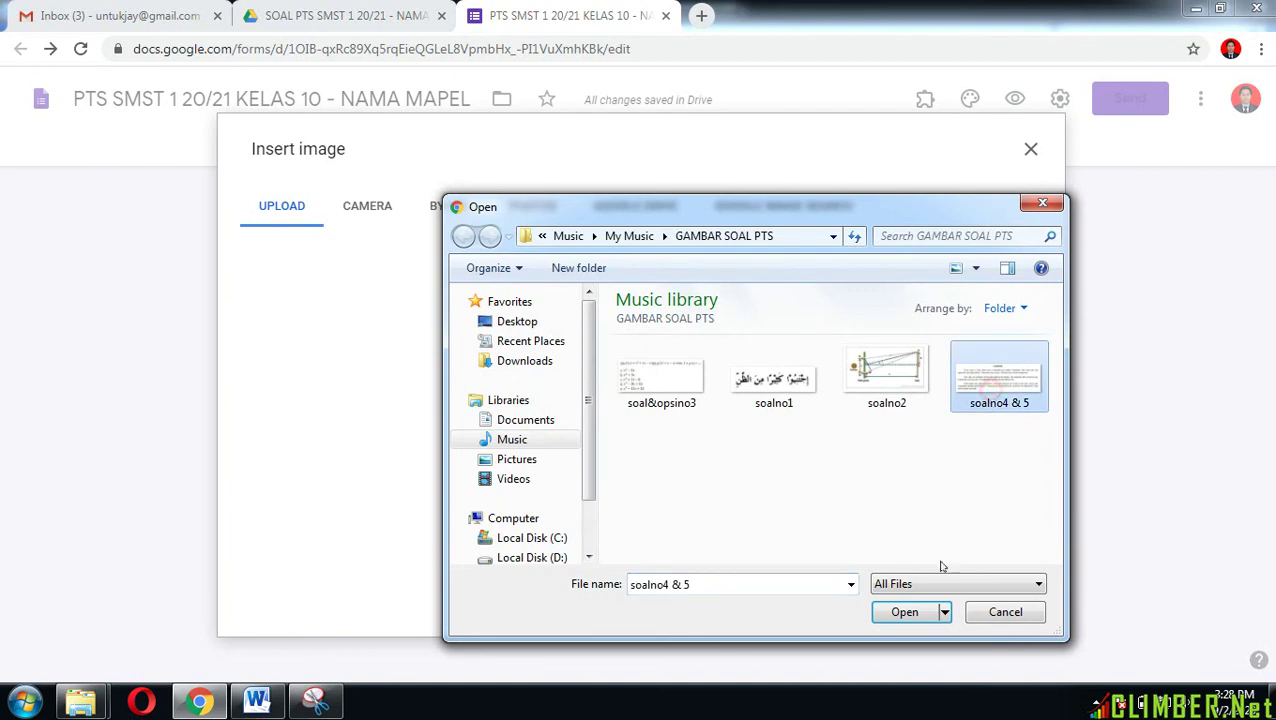
pyautogui.click(904, 613)
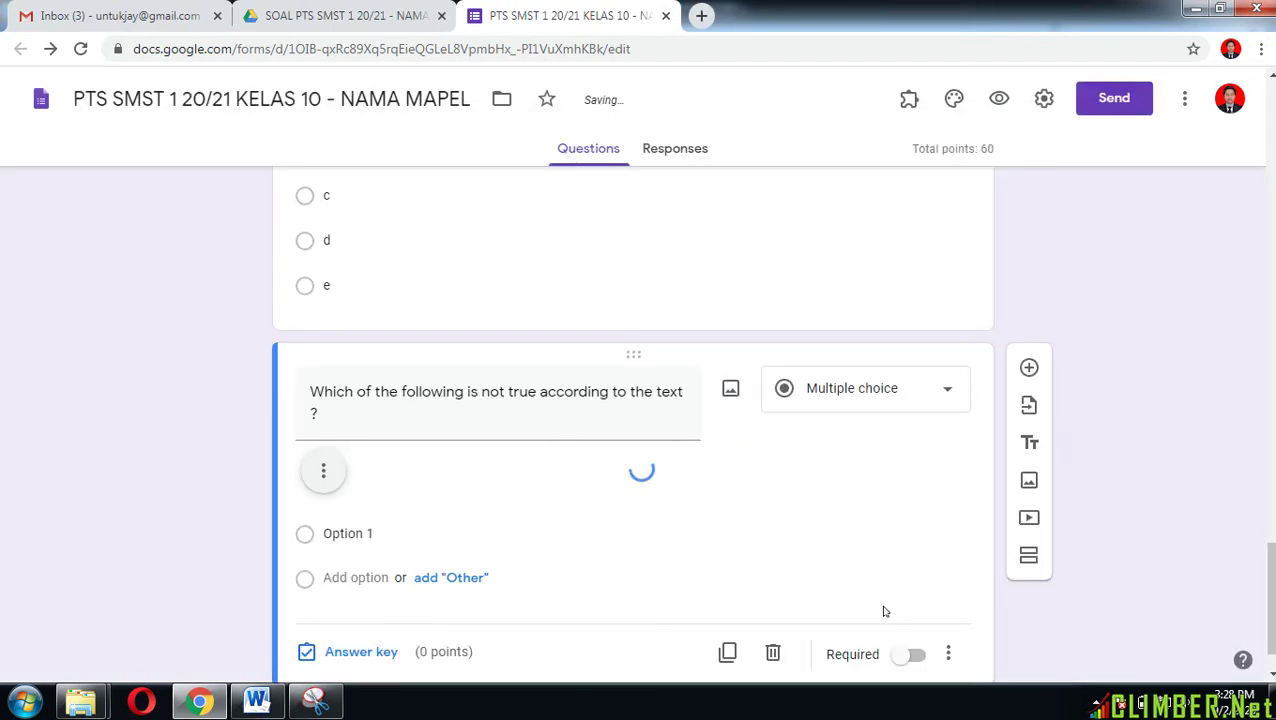
pyautogui.scroll(-3, 883, 610)
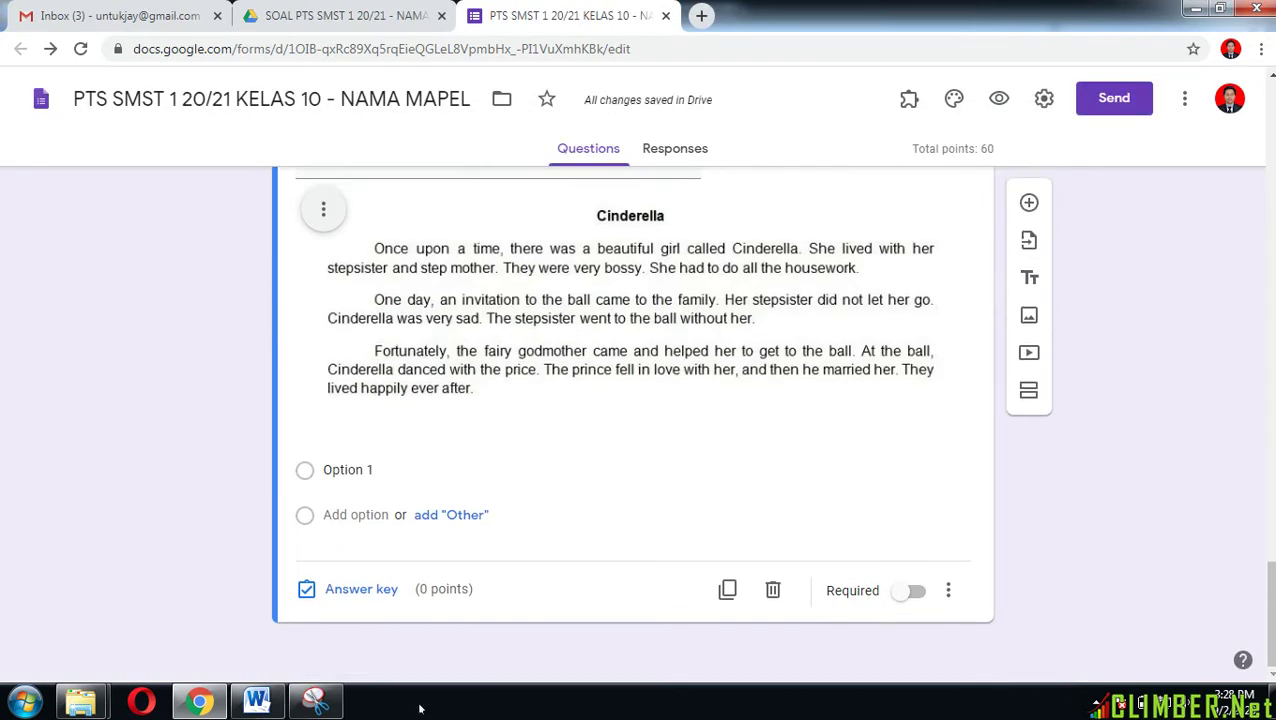
# Step: Paste question 1's five answer options A–E from Word into the first option field
pyautogui.click(256, 703)
pyautogui.scroll(-1, 405, 382)
pyautogui.moveTo(393, 366); pyautogui.dragTo(694, 438)
pyautogui.hotkey('ctrl', 'c')
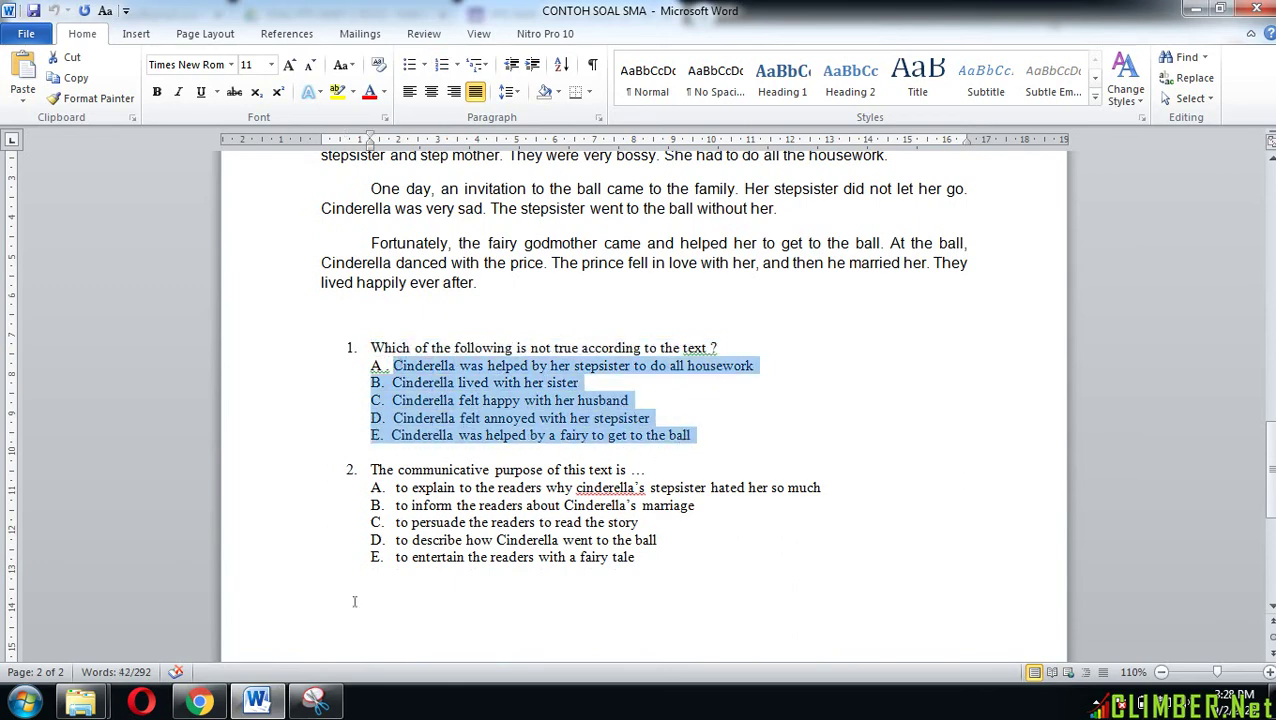
pyautogui.click(200, 703)
pyautogui.click(355, 470)
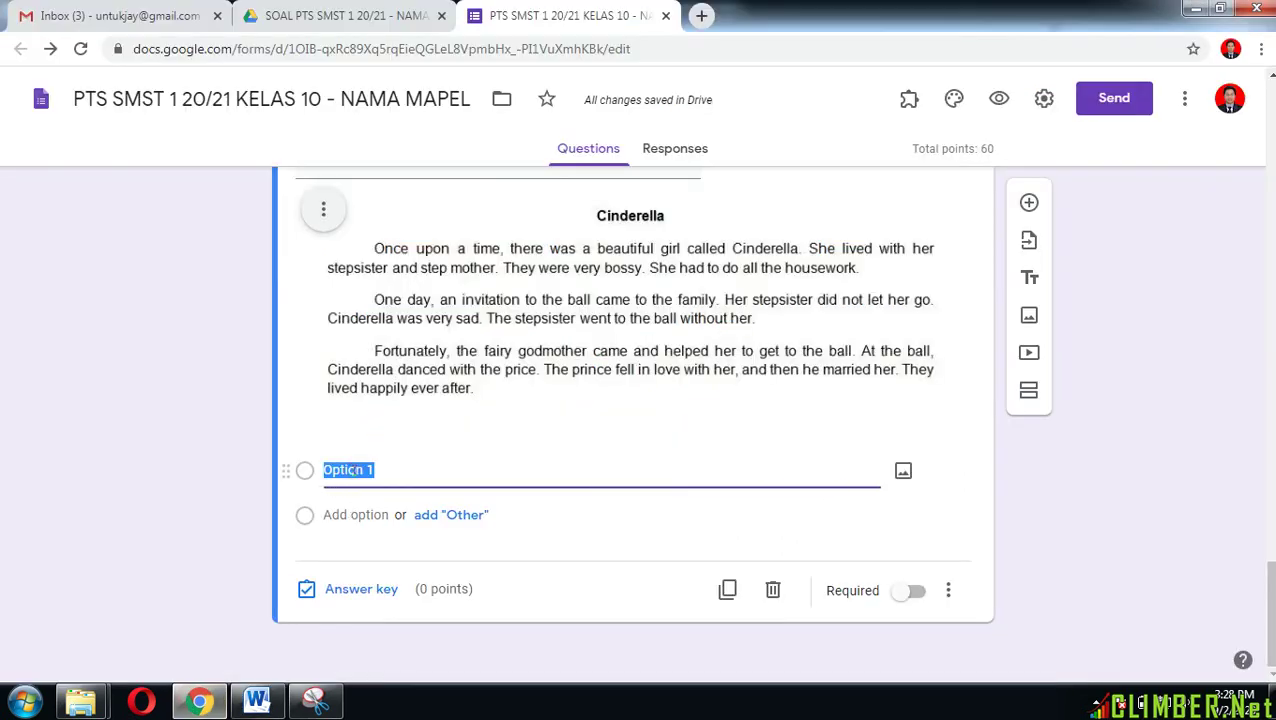
pyautogui.hotkey('ctrl', 'v')
# Step: Strip the B., C., D. and E. letter prefixes from the pasted options
pyautogui.click(341, 513)
pyautogui.click(343, 513)
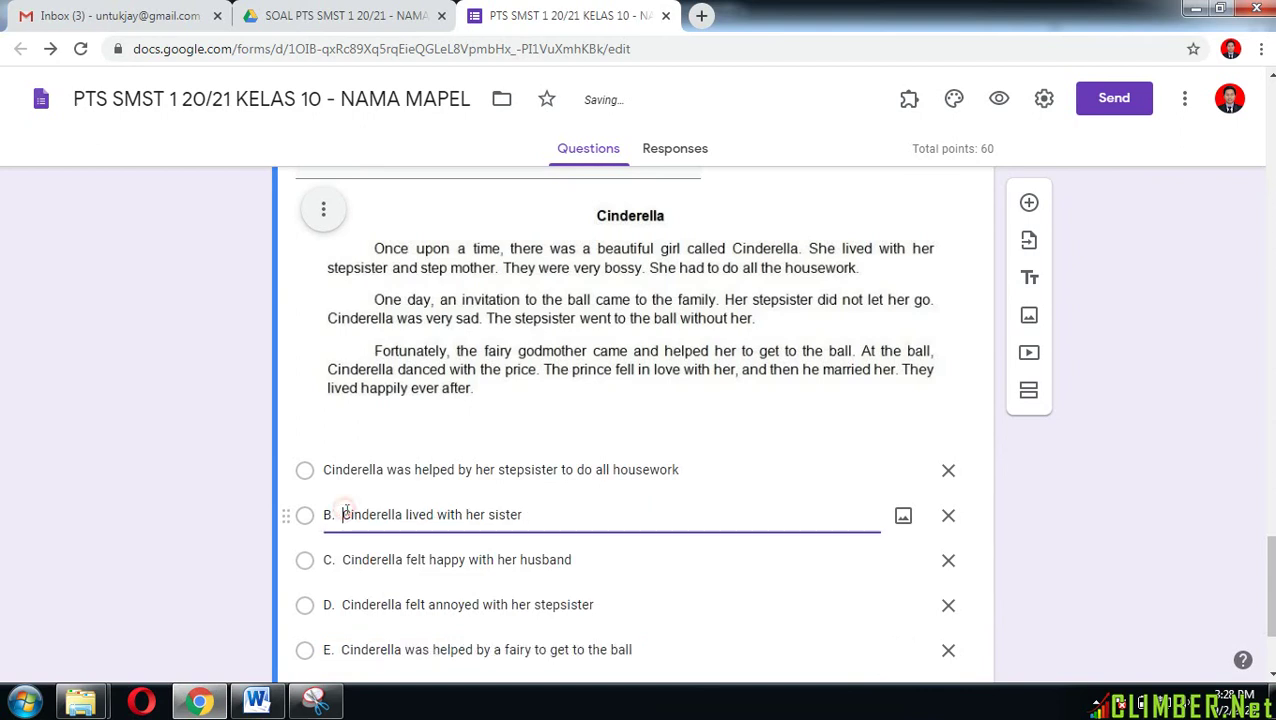
pyautogui.press('BackSpace')
pyautogui.press('BackSpace')
pyautogui.press('BackSpace')
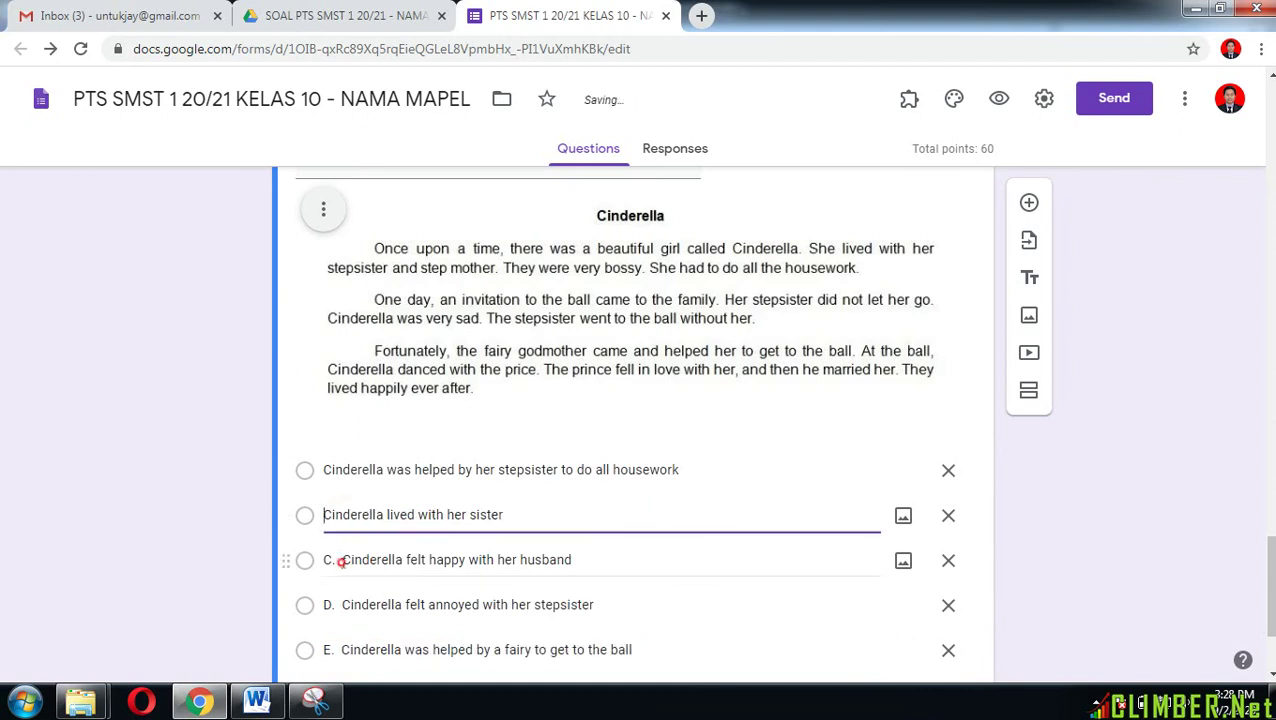
pyautogui.click(341, 562)
pyautogui.click(341, 562)
pyautogui.press('BackSpace')
pyautogui.press('BackSpace')
pyautogui.press('BackSpace')
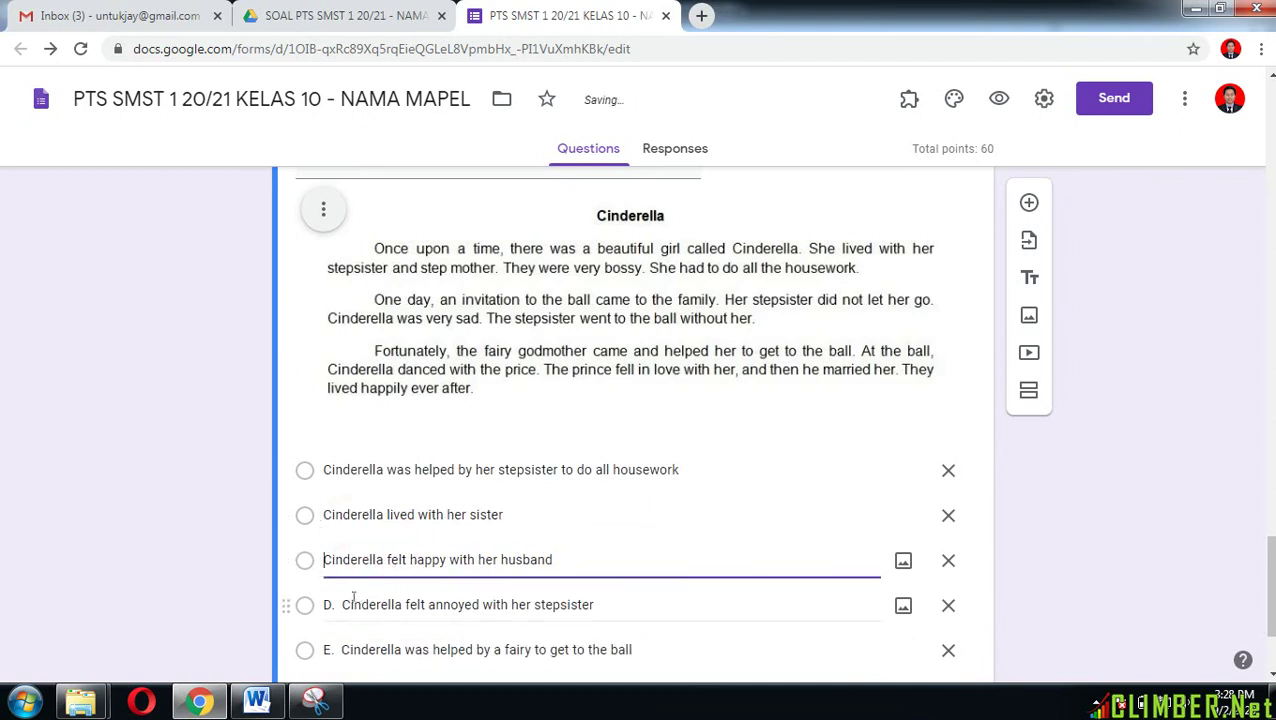
pyautogui.click(343, 604)
pyautogui.click(340, 604)
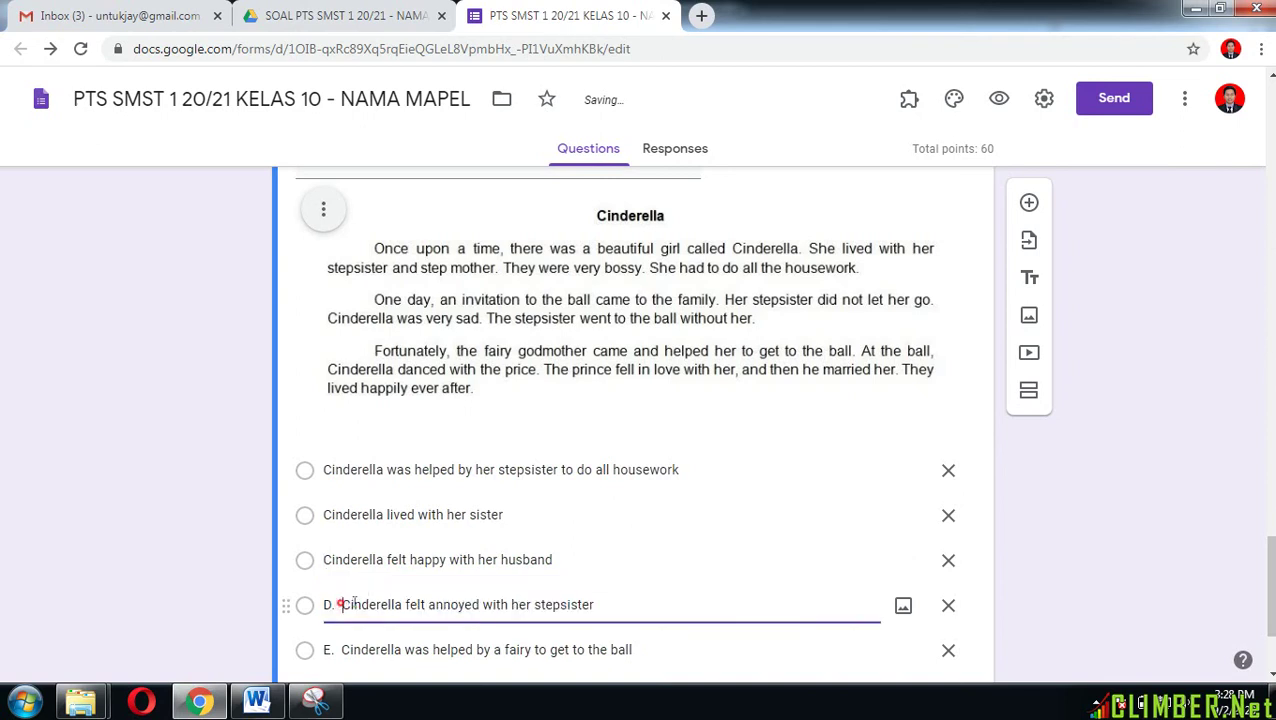
pyautogui.press('BackSpace')
pyautogui.press('BackSpace')
pyautogui.press('BackSpace')
pyautogui.scroll(-1, 366, 604)
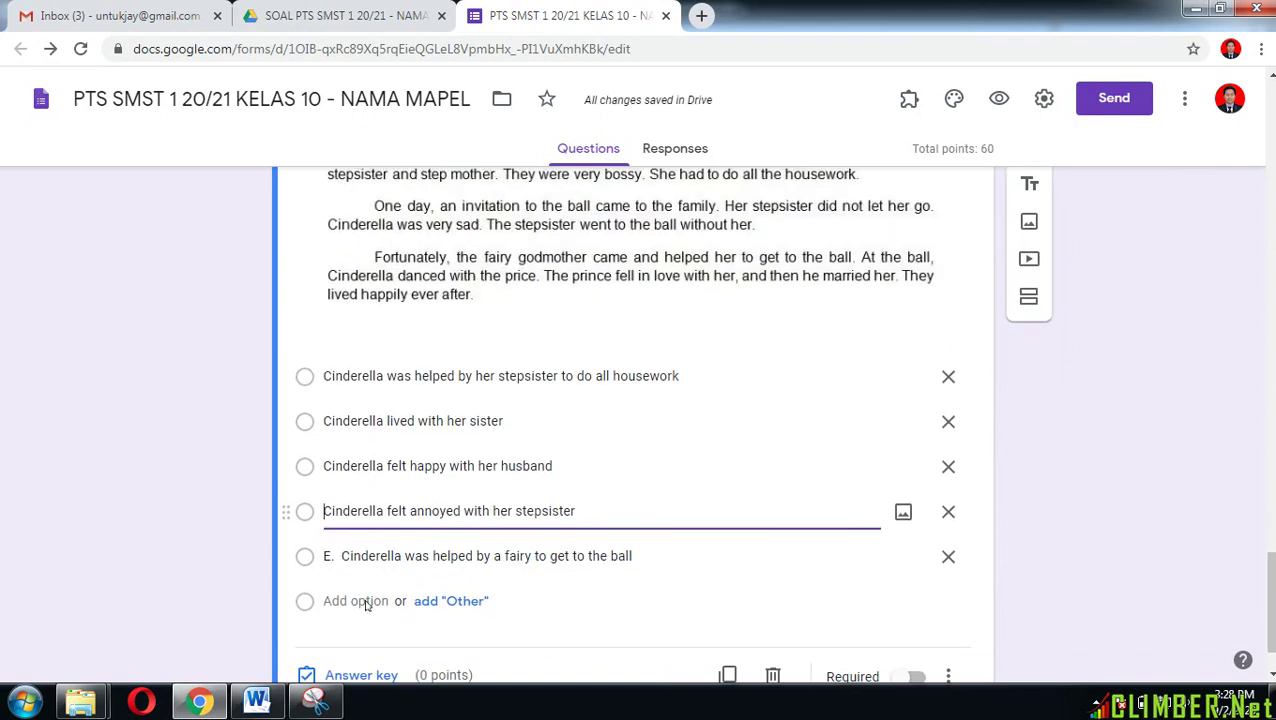
pyautogui.click(342, 558)
pyautogui.click(340, 556)
pyautogui.press('BackSpace')
pyautogui.press('BackSpace')
pyautogui.press('BackSpace')
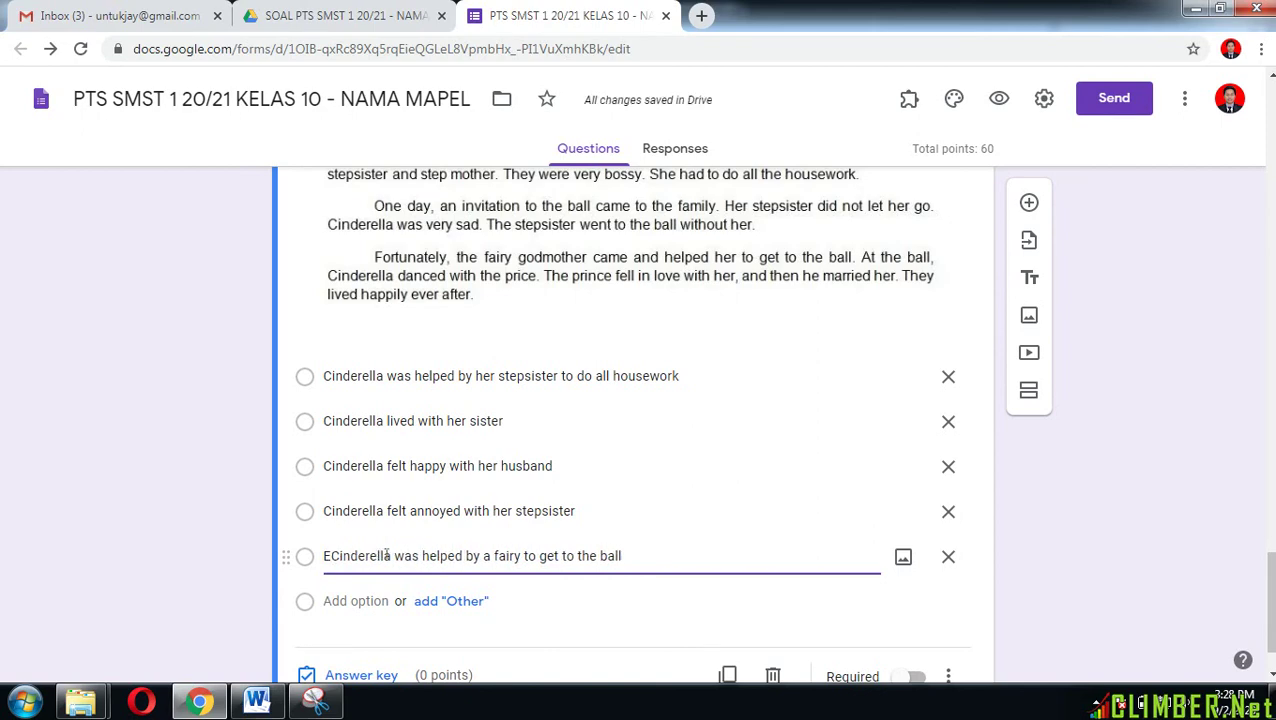
pyautogui.scroll(-1, 470, 575)
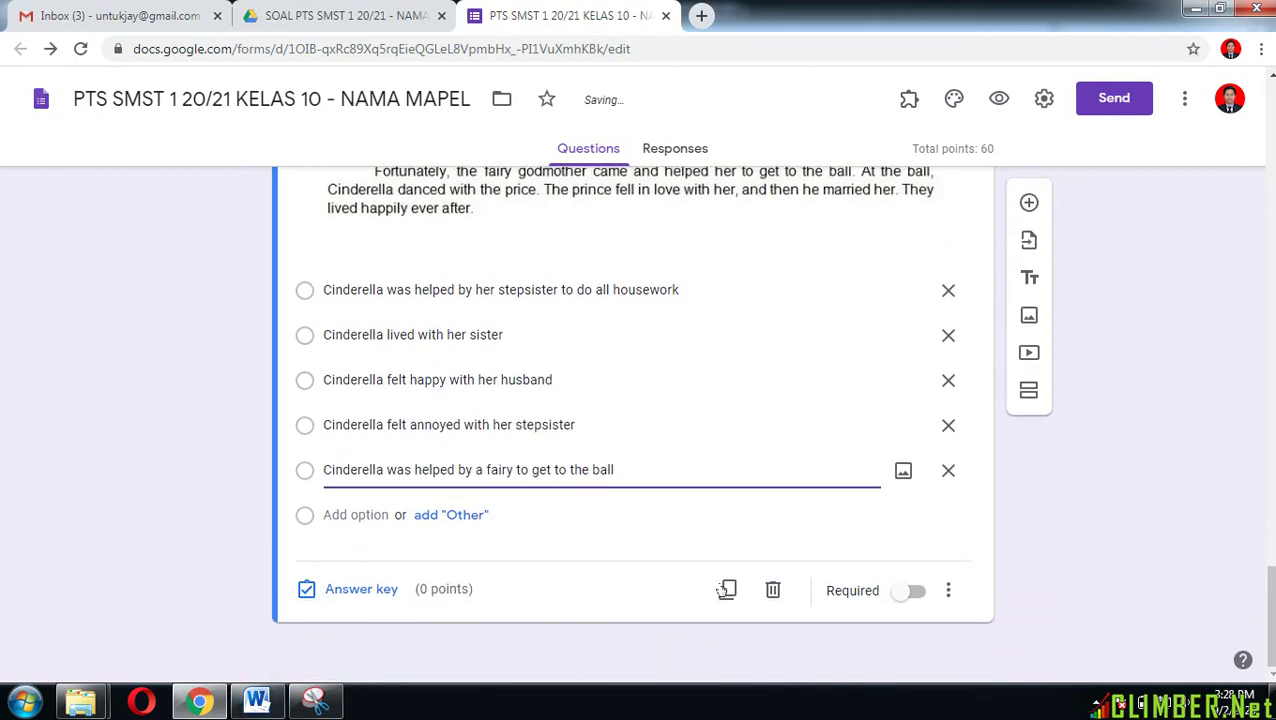
pyautogui.click(330, 591)
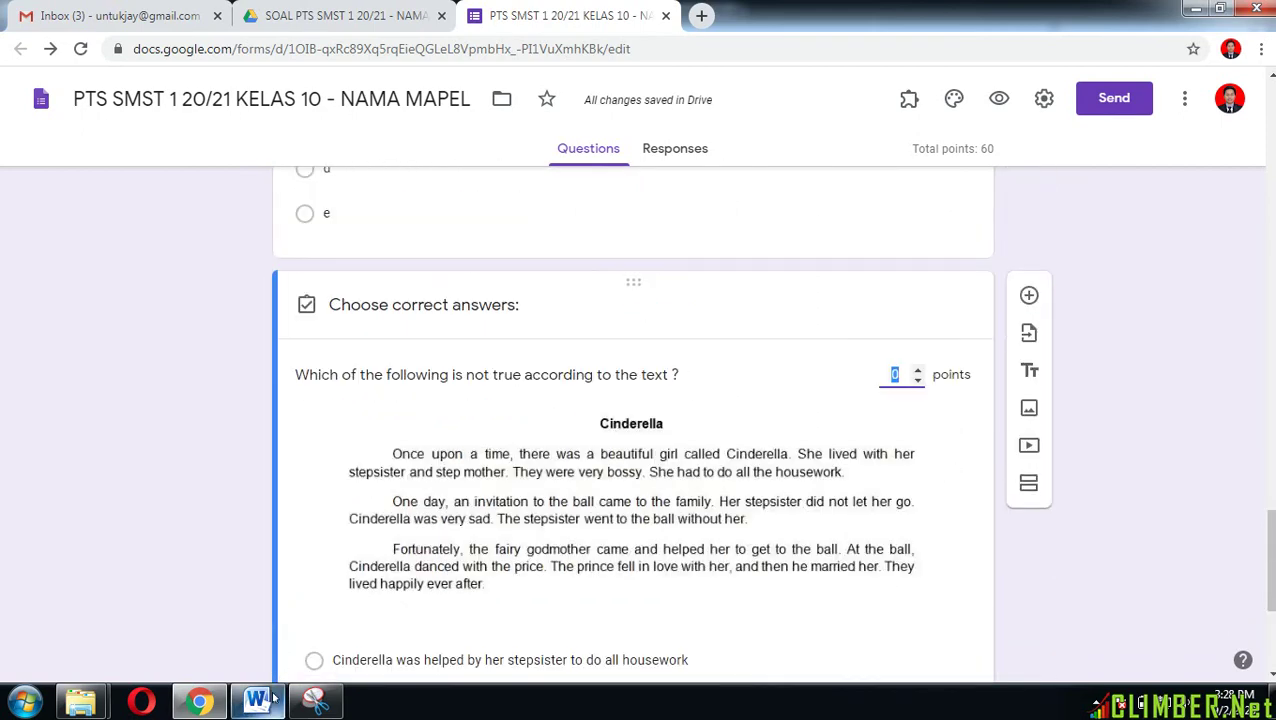
# Step: Mark 'Cinderella felt happy with her husband' as the correct answer, worth 20 points
pyautogui.scroll(-3, 355, 647)
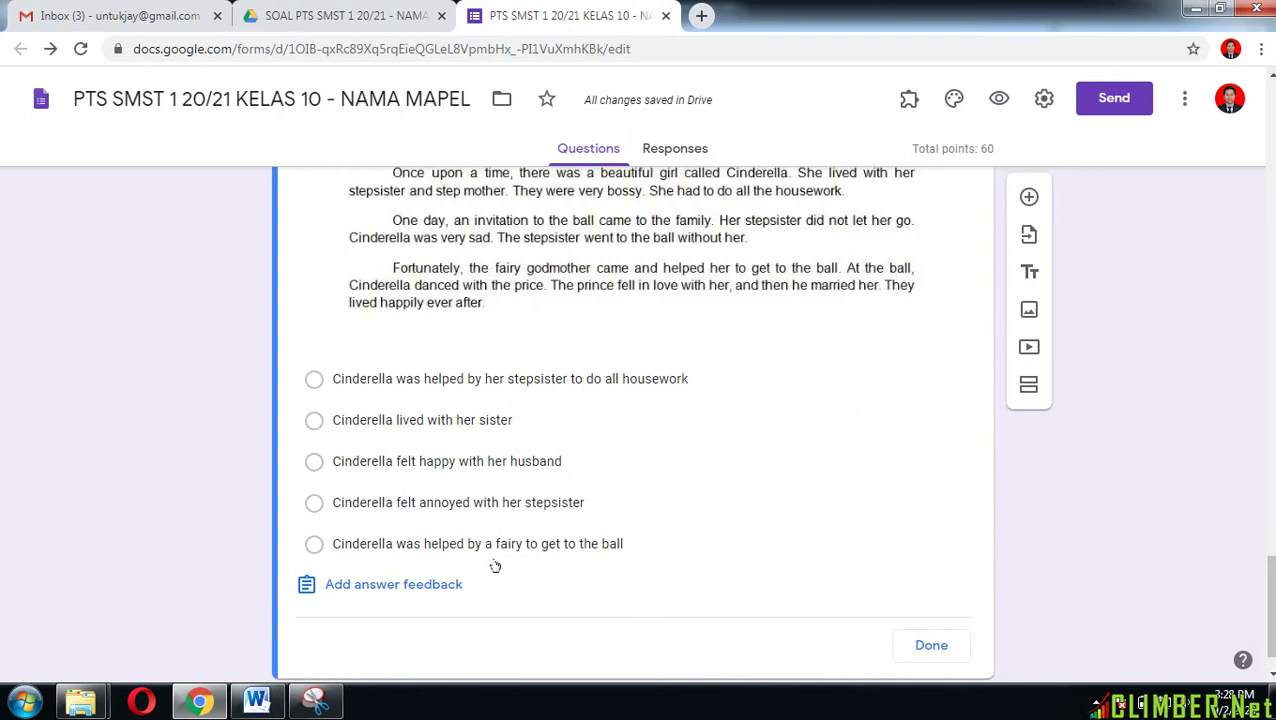
pyautogui.click(314, 462)
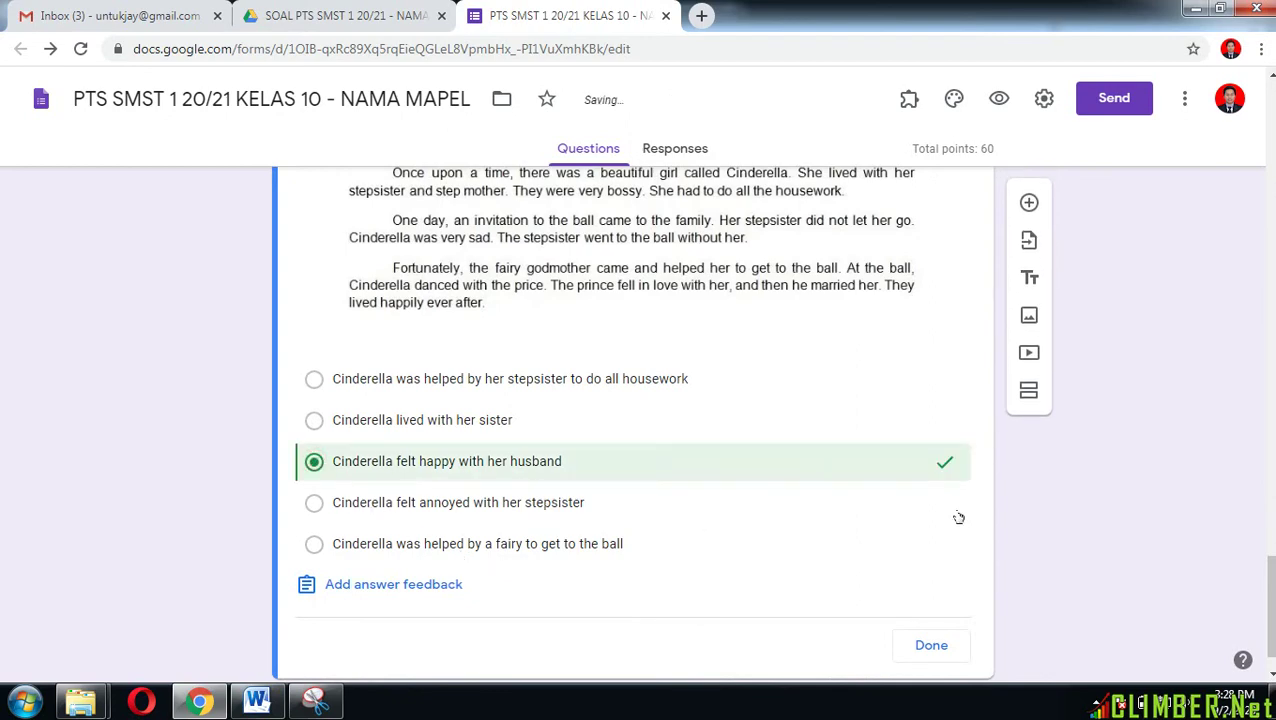
pyautogui.scroll(3, 958, 518)
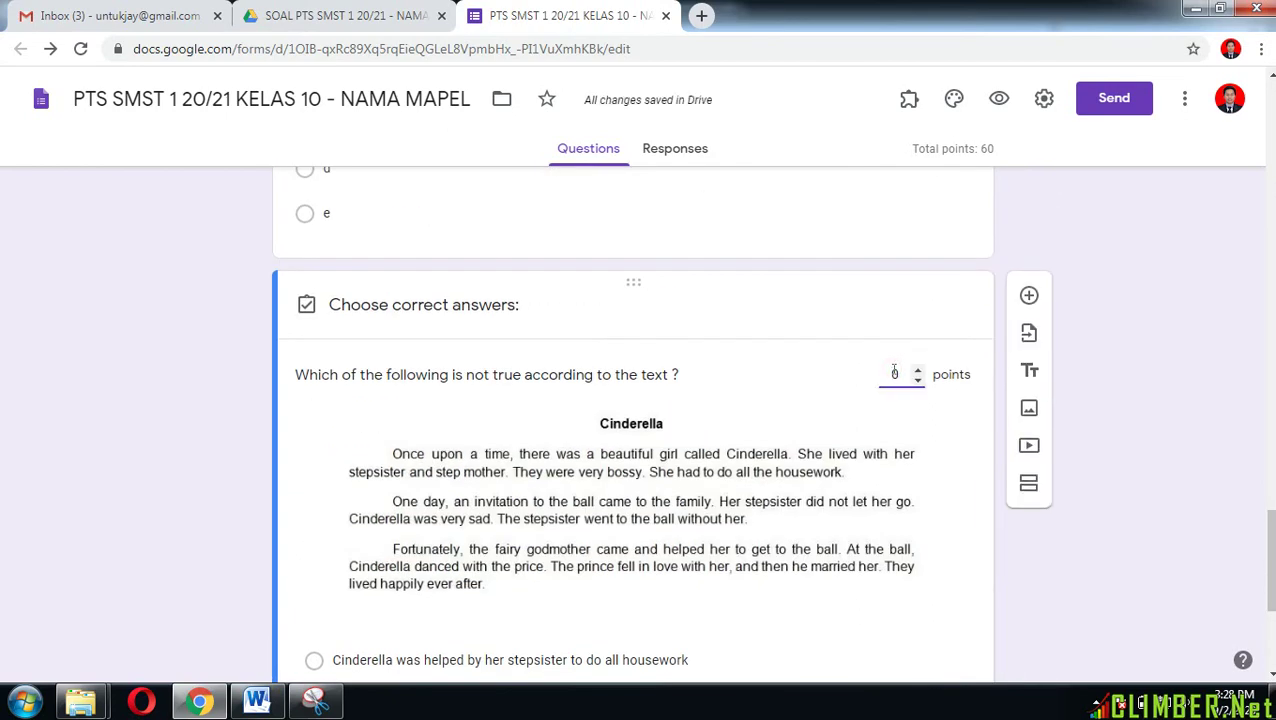
pyautogui.scroll(-3, 876, 517)
pyautogui.click(938, 645)
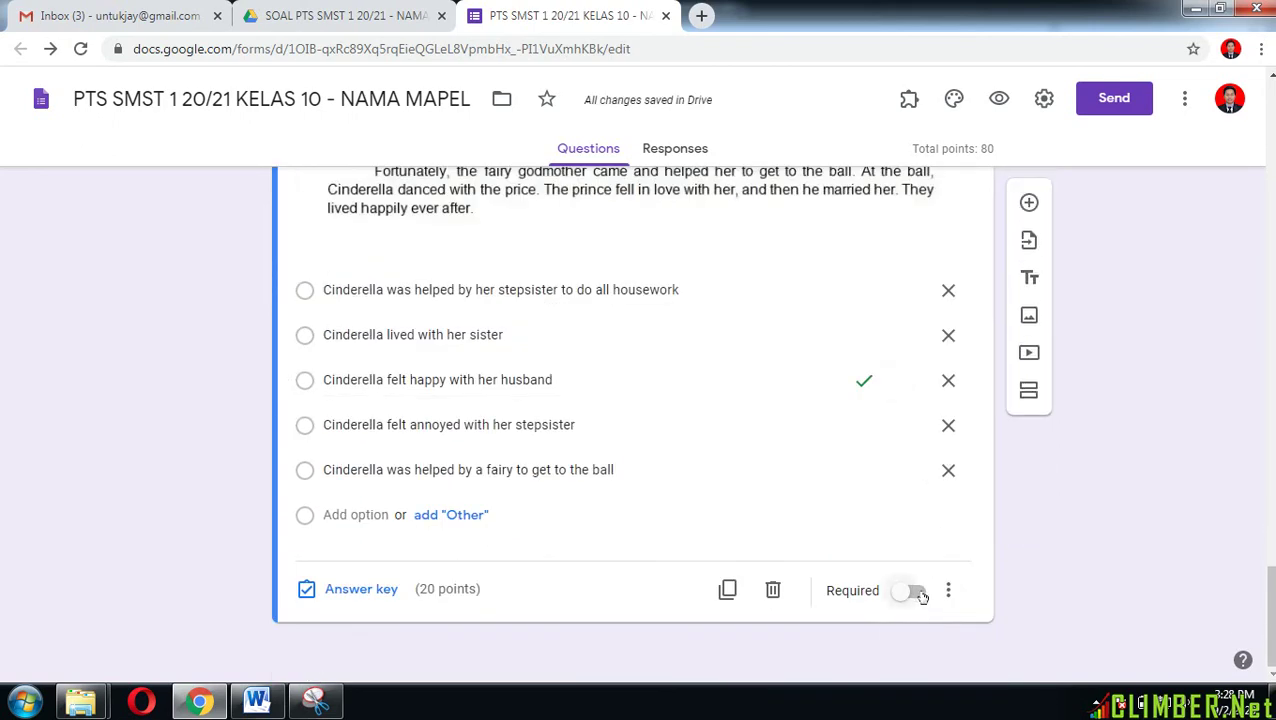
# Step: Make the question required with shuffled option order, then add a new blank question
pyautogui.click(921, 596)
pyautogui.click(948, 590)
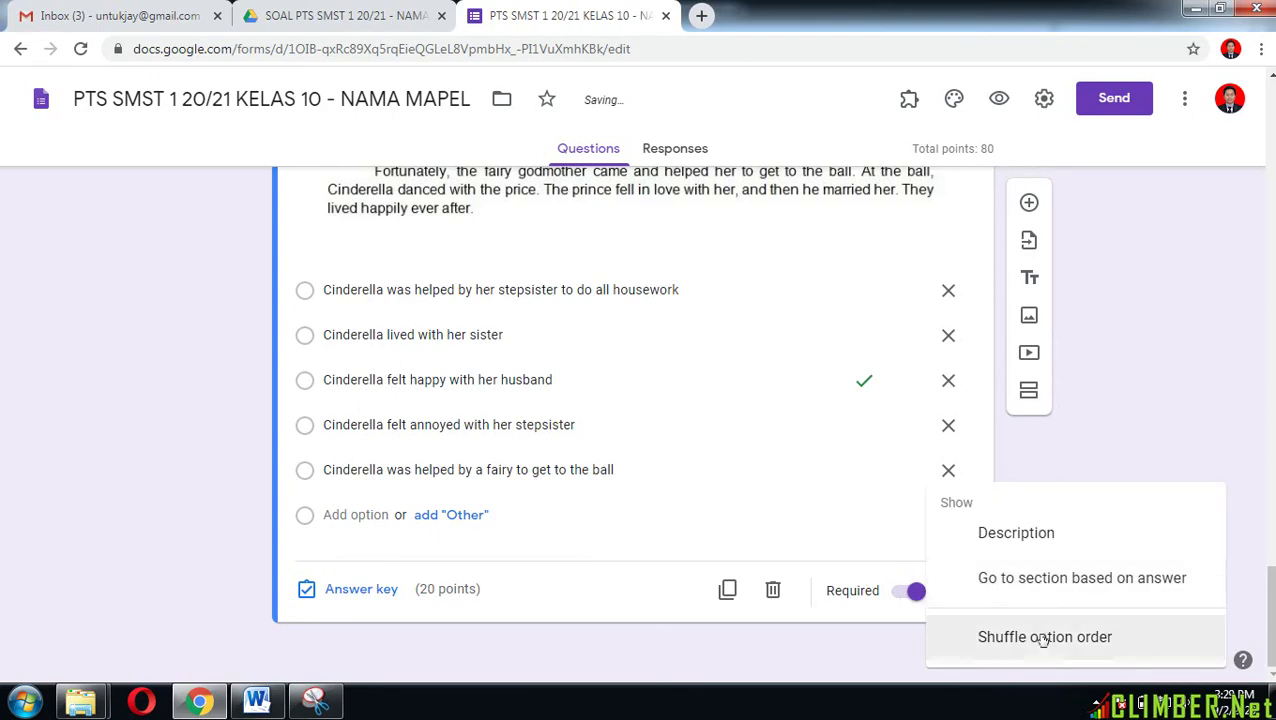
pyautogui.click(1042, 638)
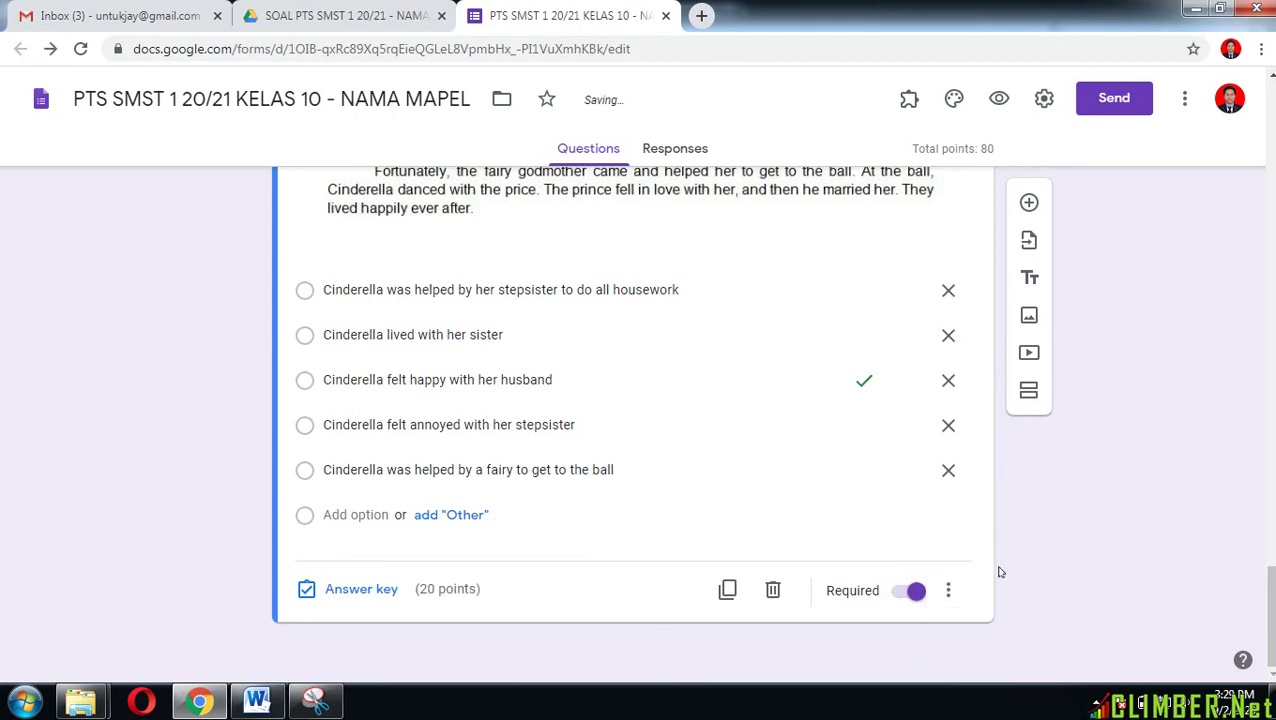
pyautogui.click(1029, 202)
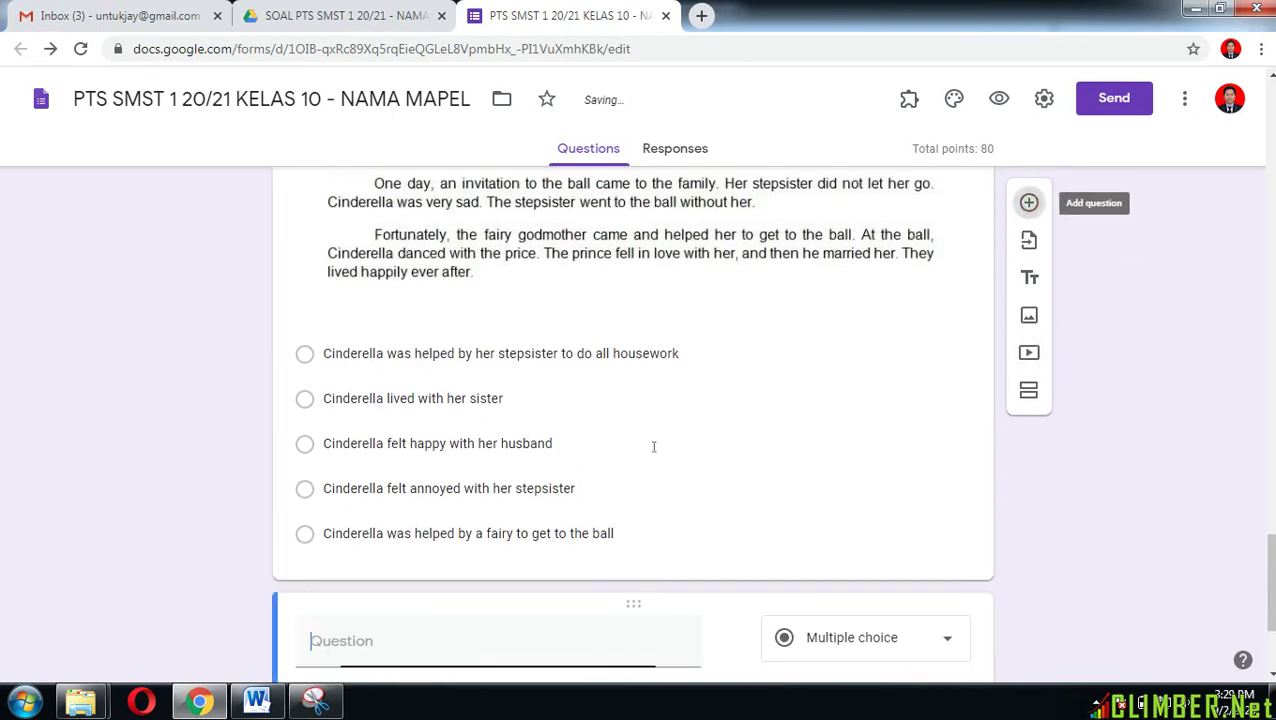
# Step: Paste 'The communicative purpose of this text is ...' from Word as the question, without its number
pyautogui.click(257, 702)
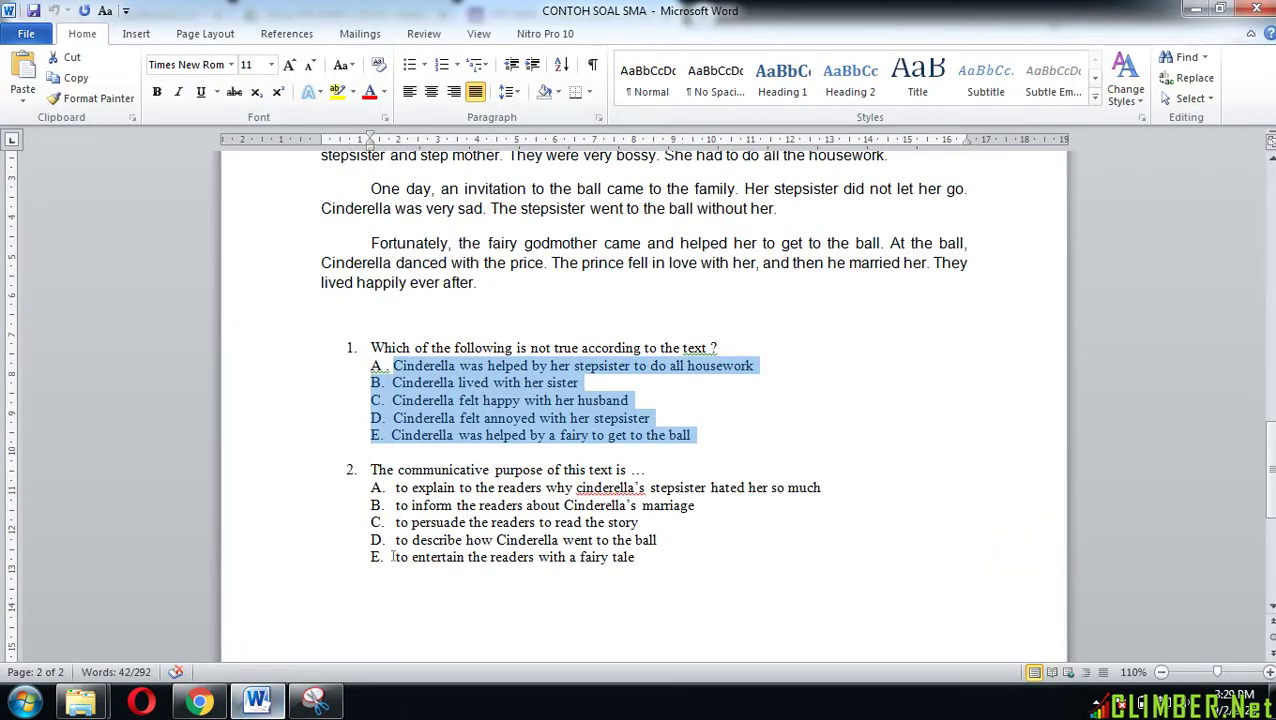
pyautogui.moveTo(370, 469); pyautogui.dragTo(638, 470)
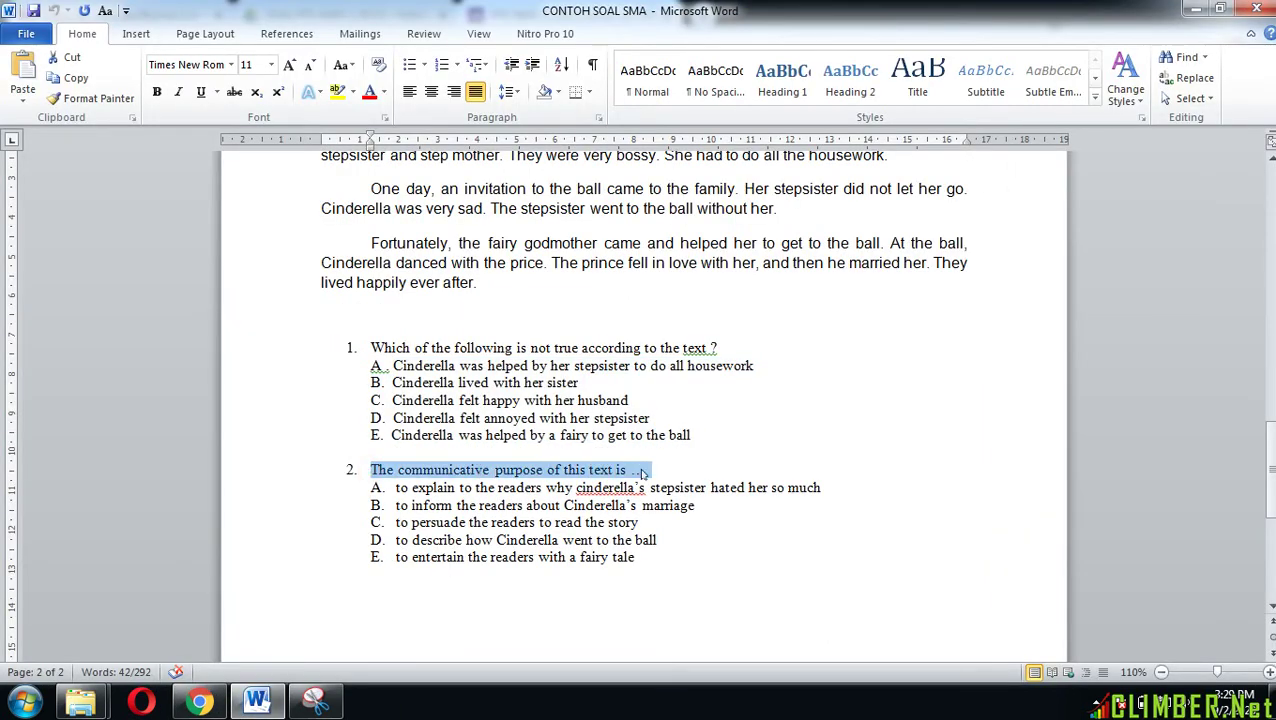
pyautogui.click(200, 702)
pyautogui.click(404, 470)
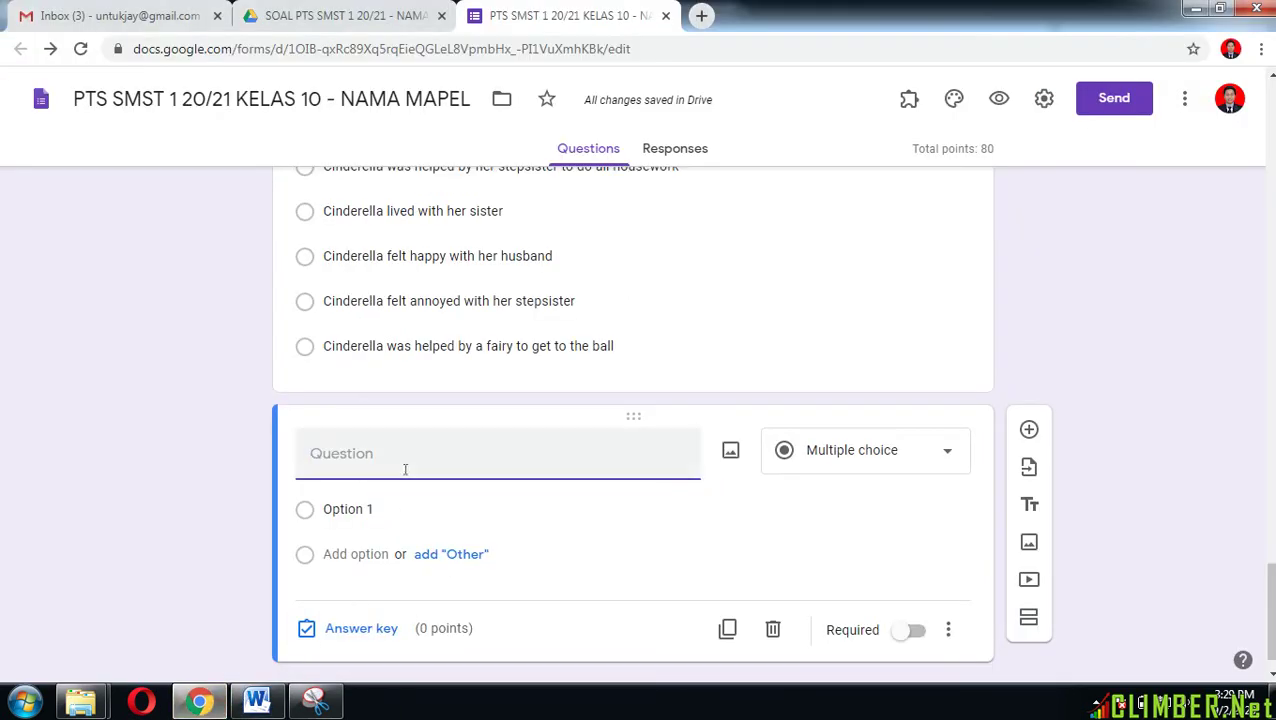
pyautogui.write('2. The communicative purpose of this text is ...')
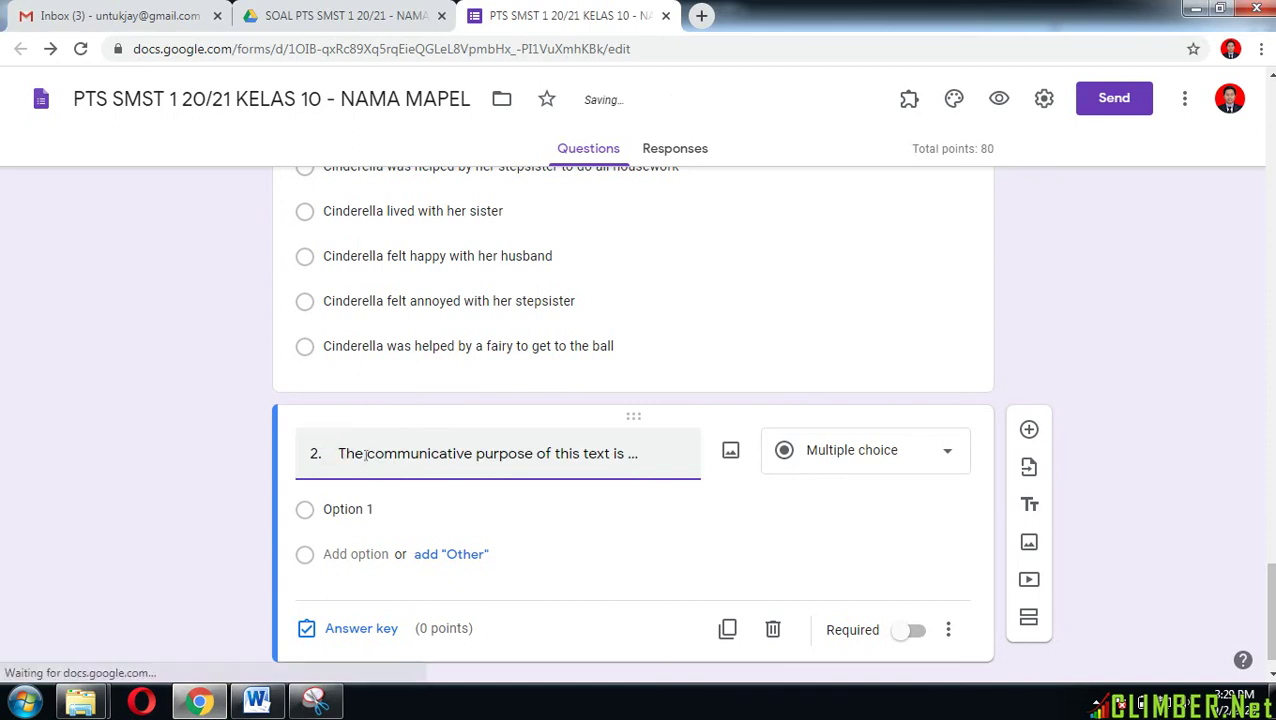
pyautogui.press('BackSpace')
pyautogui.press('BackSpace')
pyautogui.press('BackSpace')
# Step: Attach the soalno4 & 5 Cinderella passage image to the question
pyautogui.click(731, 451)
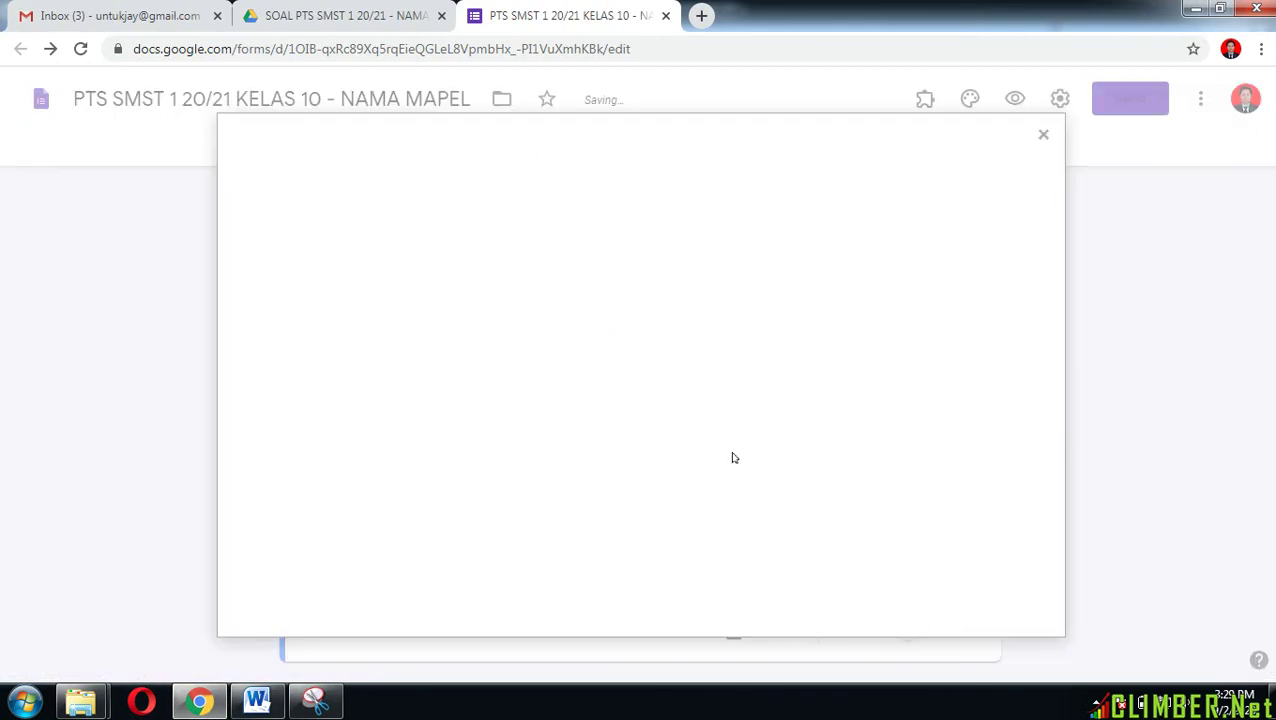
pyautogui.click(632, 489)
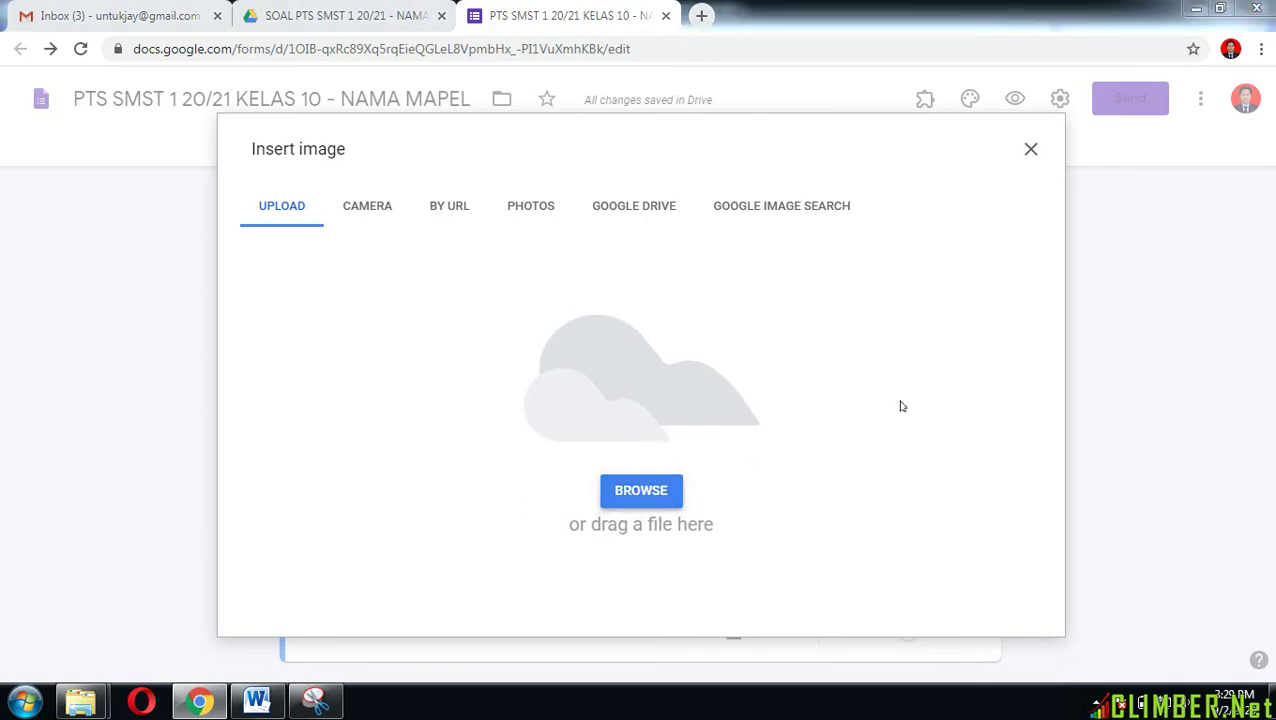
pyautogui.click(997, 380)
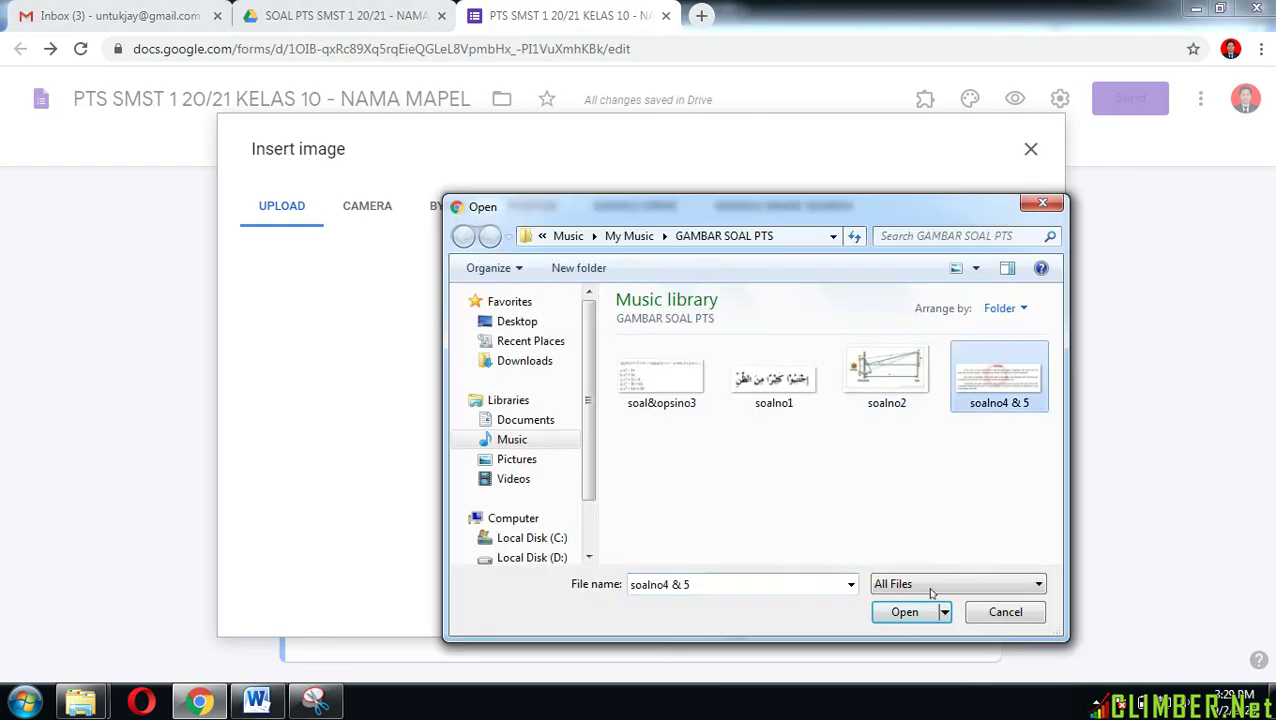
pyautogui.click(902, 612)
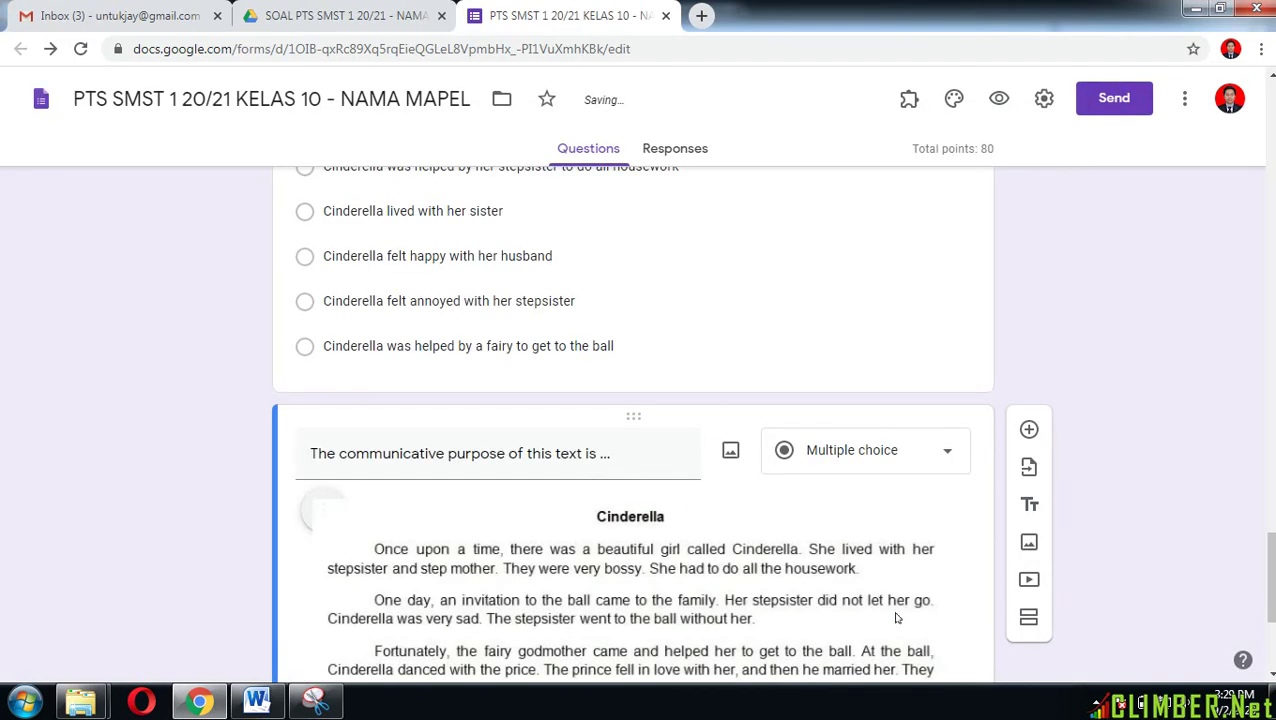
pyautogui.scroll(-5, 897, 618)
# Step: Paste question 2's five answer options A–E from Word into the first option field
pyautogui.click(257, 702)
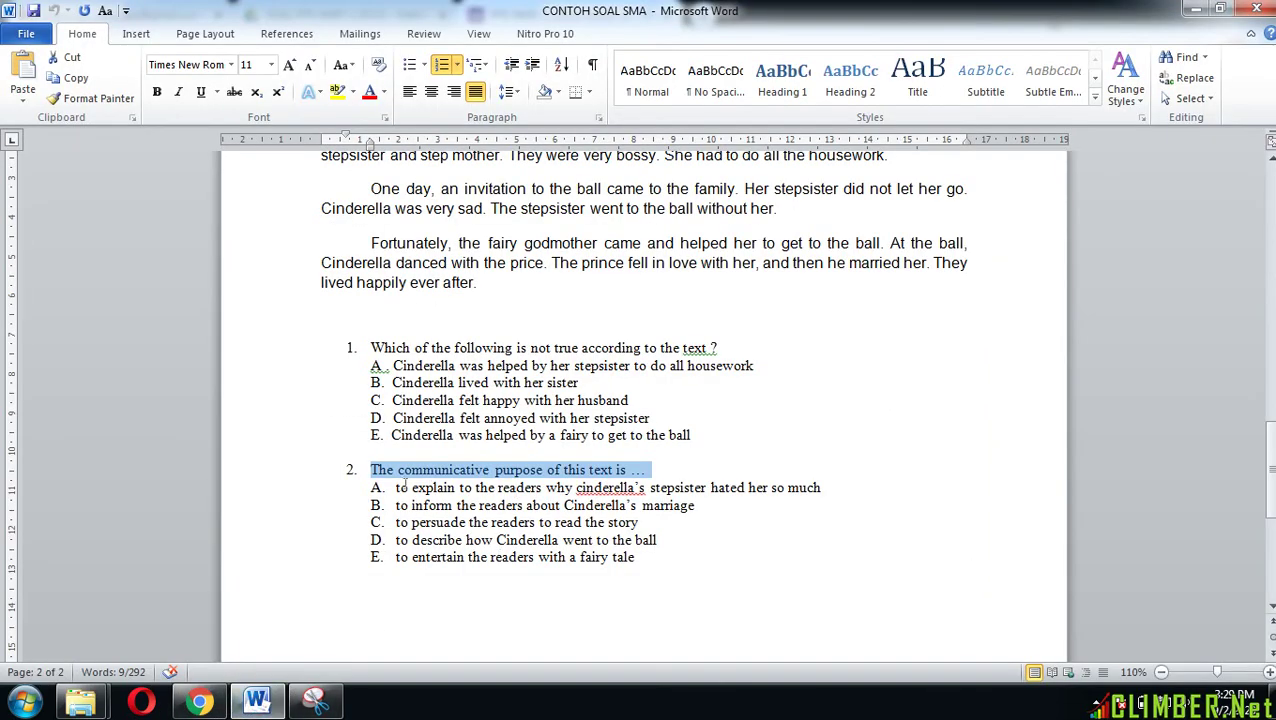
pyautogui.moveTo(396, 487); pyautogui.dragTo(669, 550)
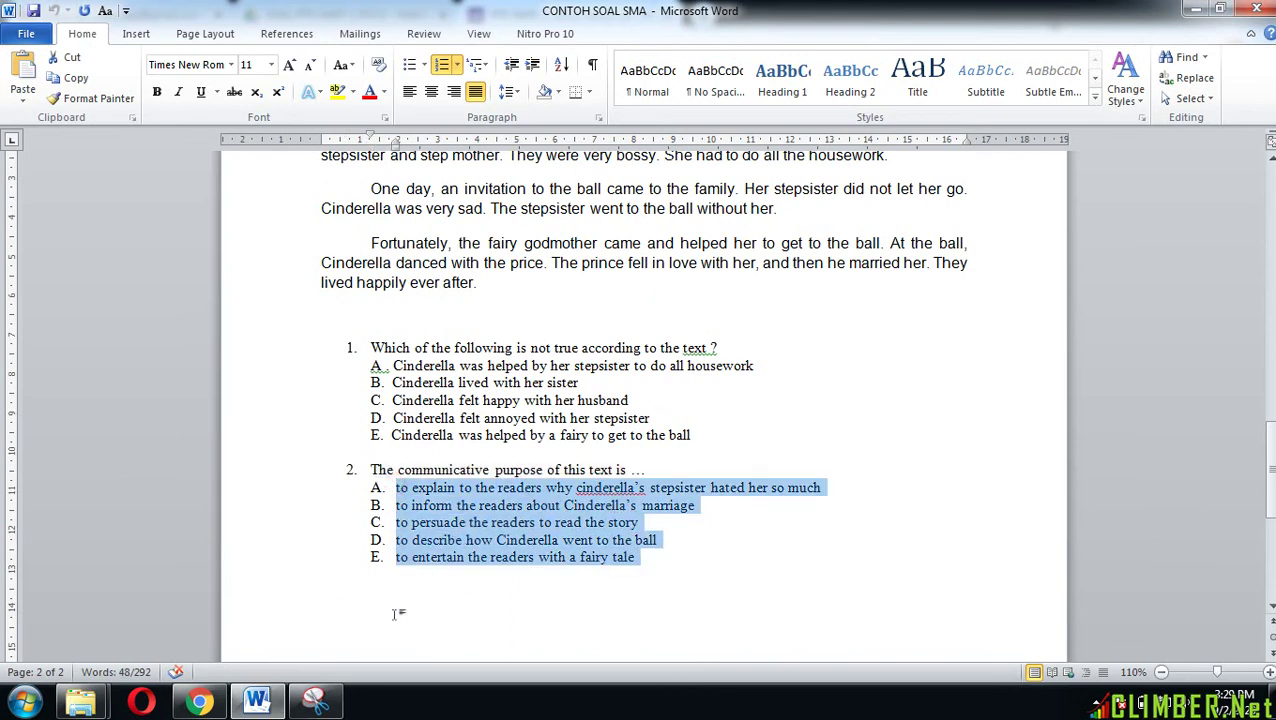
pyautogui.click(200, 702)
pyautogui.click(348, 471)
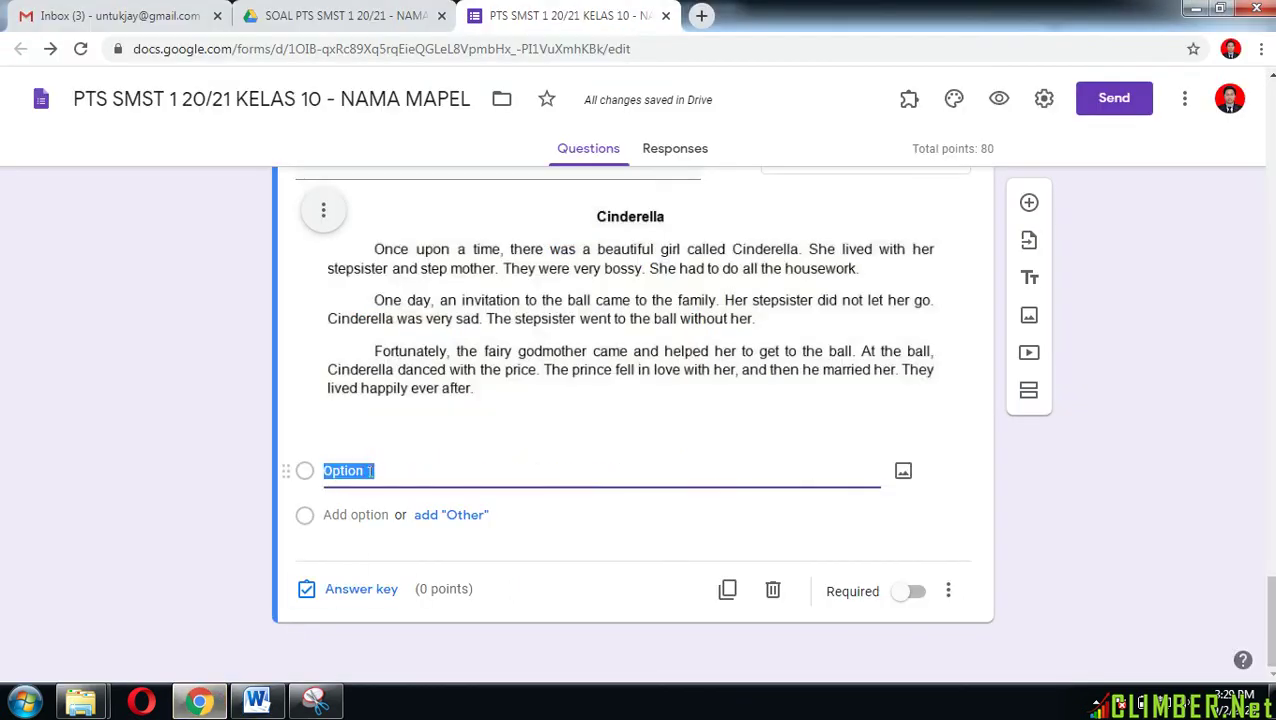
pyautogui.write('A.\tto explain to the readers why cinderella’s stepsister hated her so much B.\tto inform the readers about Cinderella’s marriage C.\tto persuade the readers to read the story D.\tto describe how Cinderella went to the ball E.\tto entertain the readers with a fairy tale')
# Step: Remove the A., B. and C. letter prefixes from the first three options
pyautogui.click(365, 471)
pyautogui.click(365, 472)
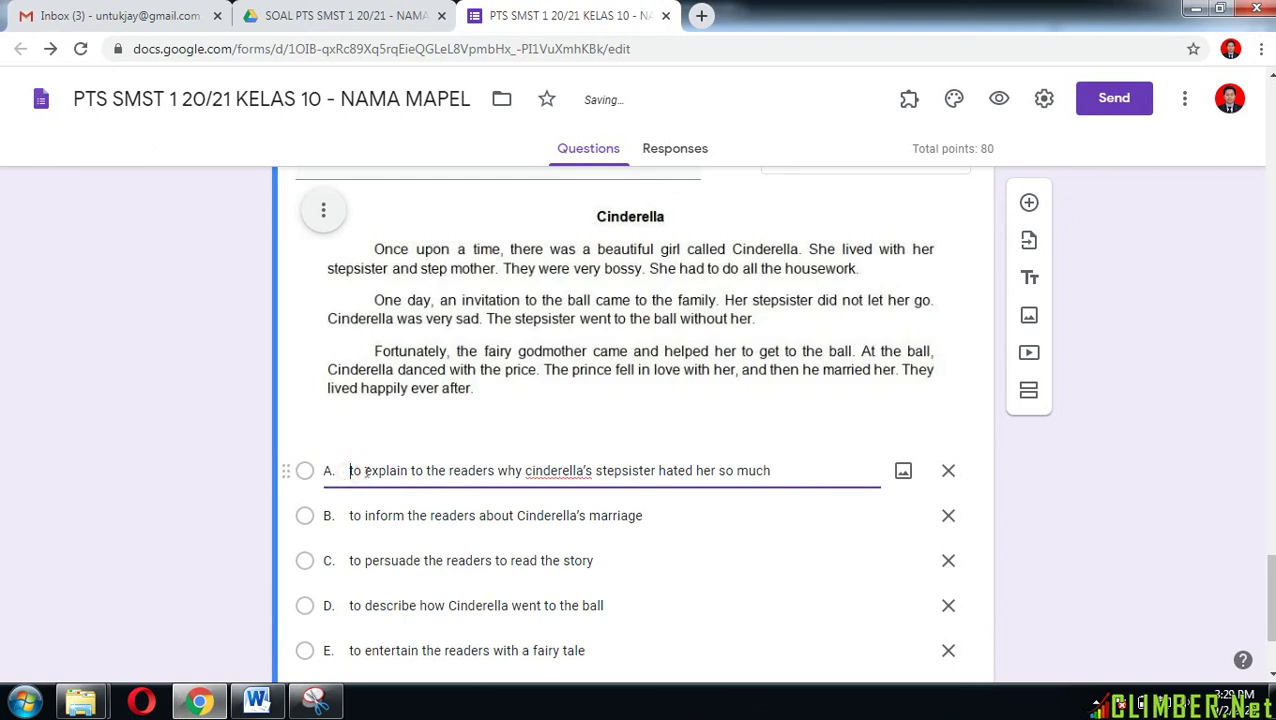
pyautogui.press('BackSpace')
pyautogui.press('BackSpace')
pyautogui.press('BackSpace')
pyautogui.click(347, 514)
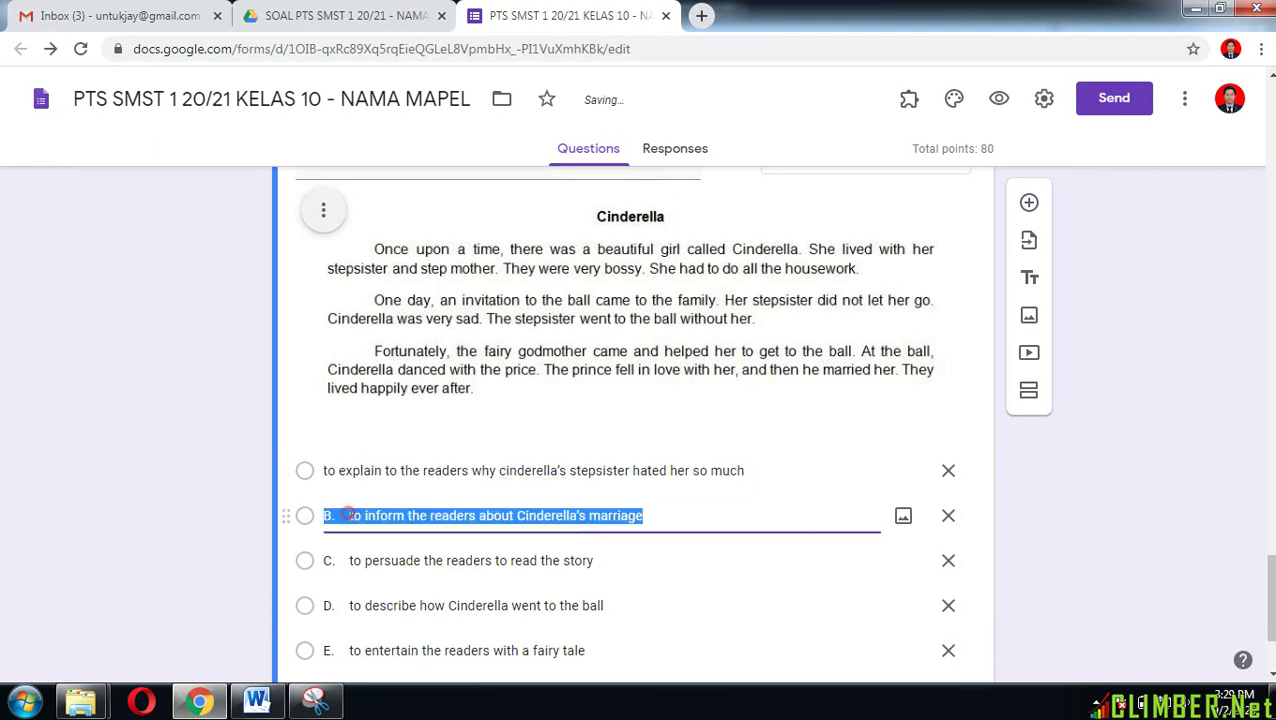
pyautogui.click(347, 516)
pyautogui.press('BackSpace')
pyautogui.press('BackSpace')
pyautogui.press('BackSpace')
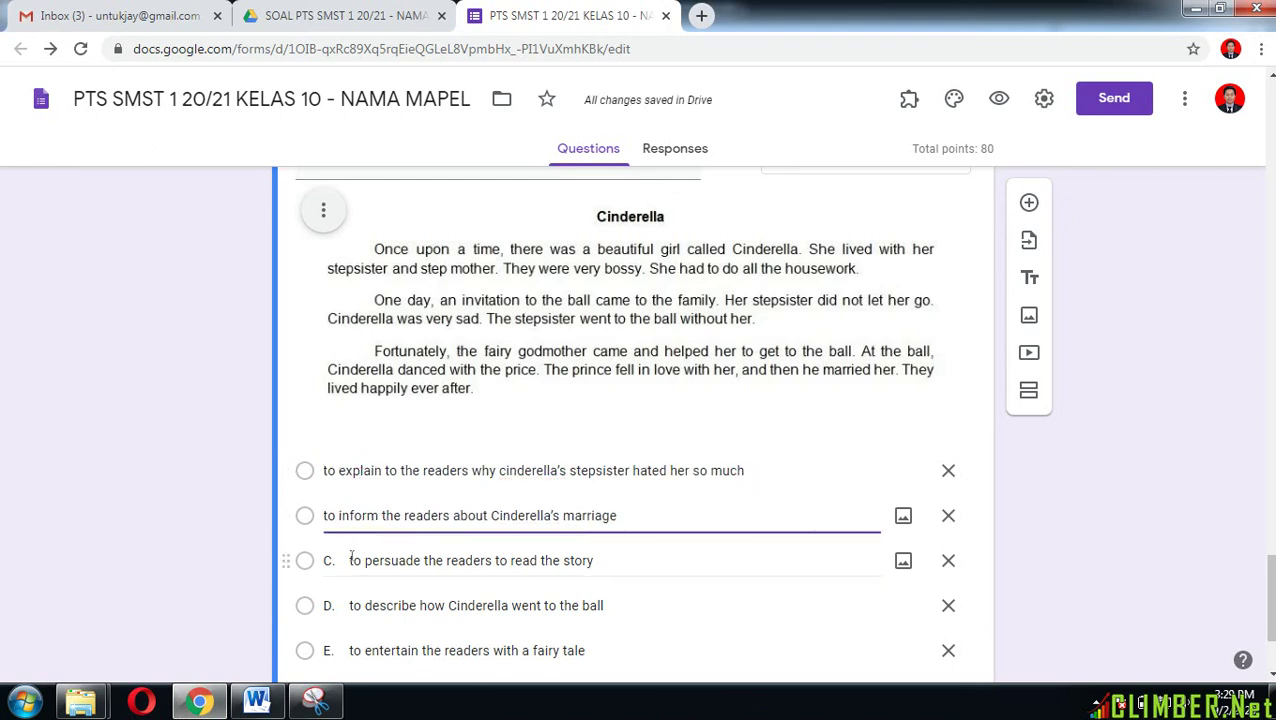
pyautogui.click(354, 561)
pyautogui.click(348, 561)
pyautogui.press('BackSpace')
pyautogui.press('BackSpace')
pyautogui.press('BackSpace')
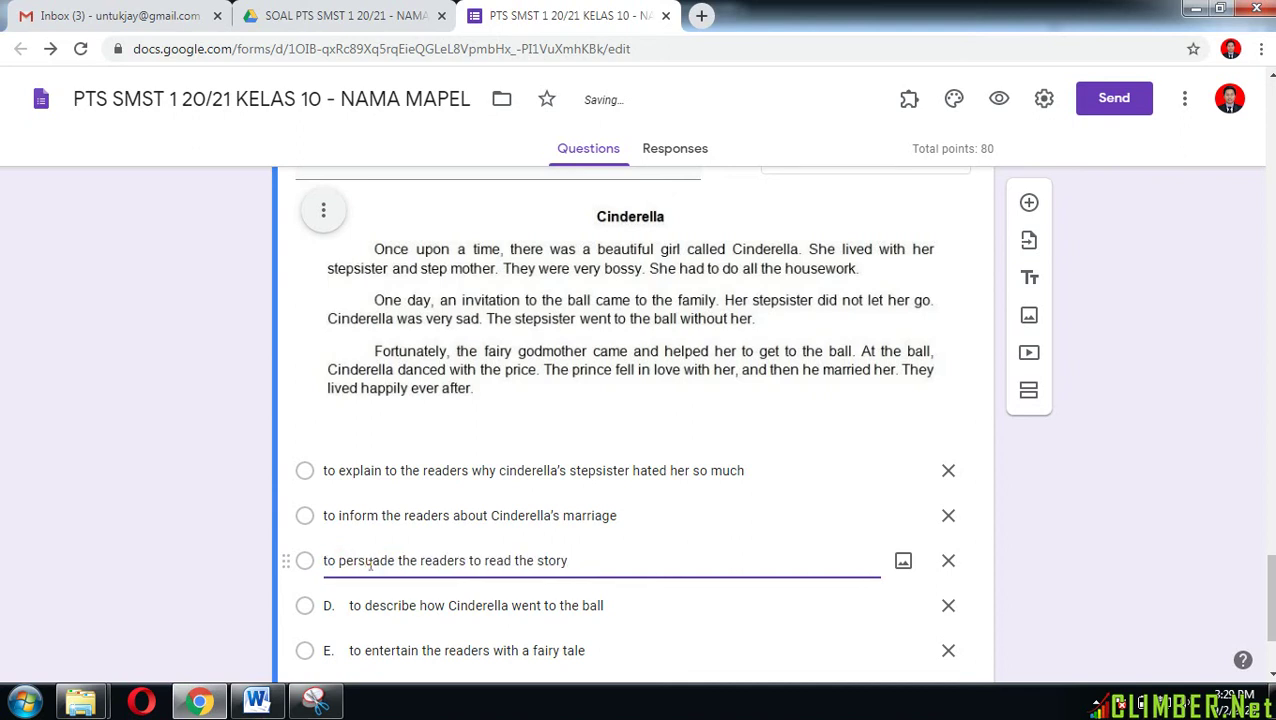
# Step: Remove the D. and E. letter prefixes from the last two options
pyautogui.click(345, 605)
pyautogui.click(345, 605)
pyautogui.click(345, 605)
pyautogui.press('BackSpace')
pyautogui.press('BackSpace')
pyautogui.press('BackSpace')
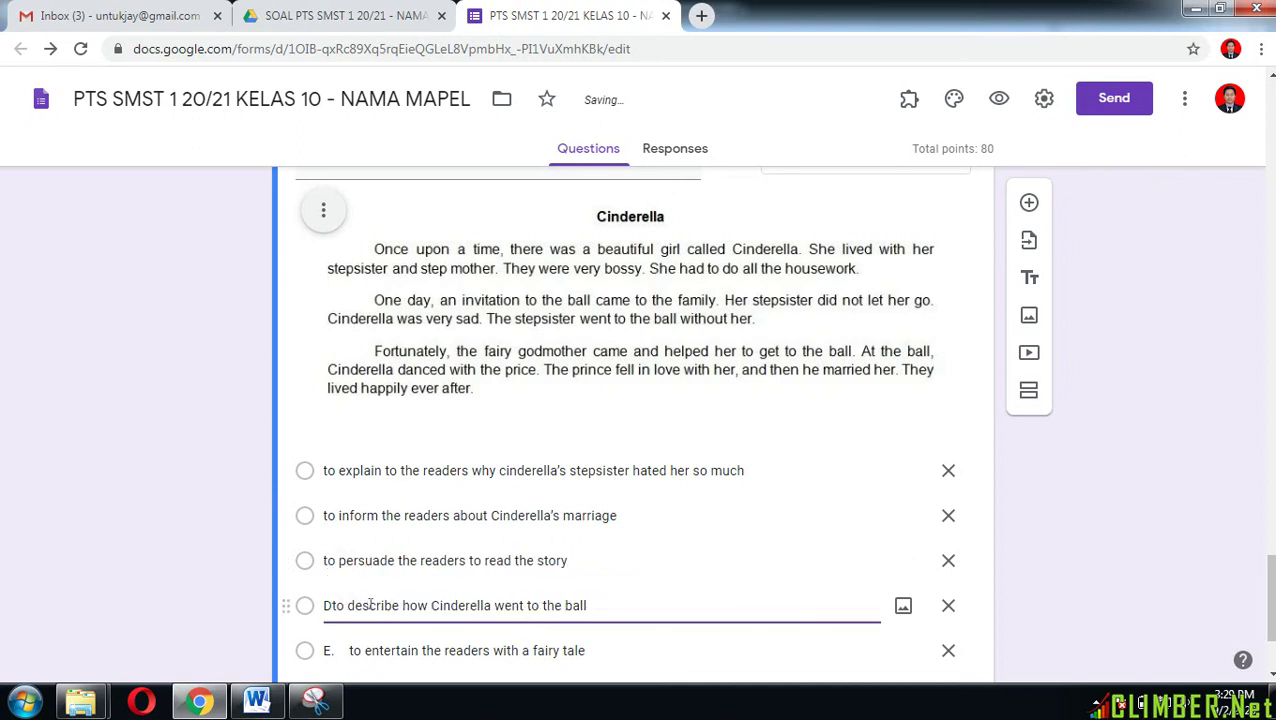
pyautogui.click(352, 653)
pyautogui.click(351, 652)
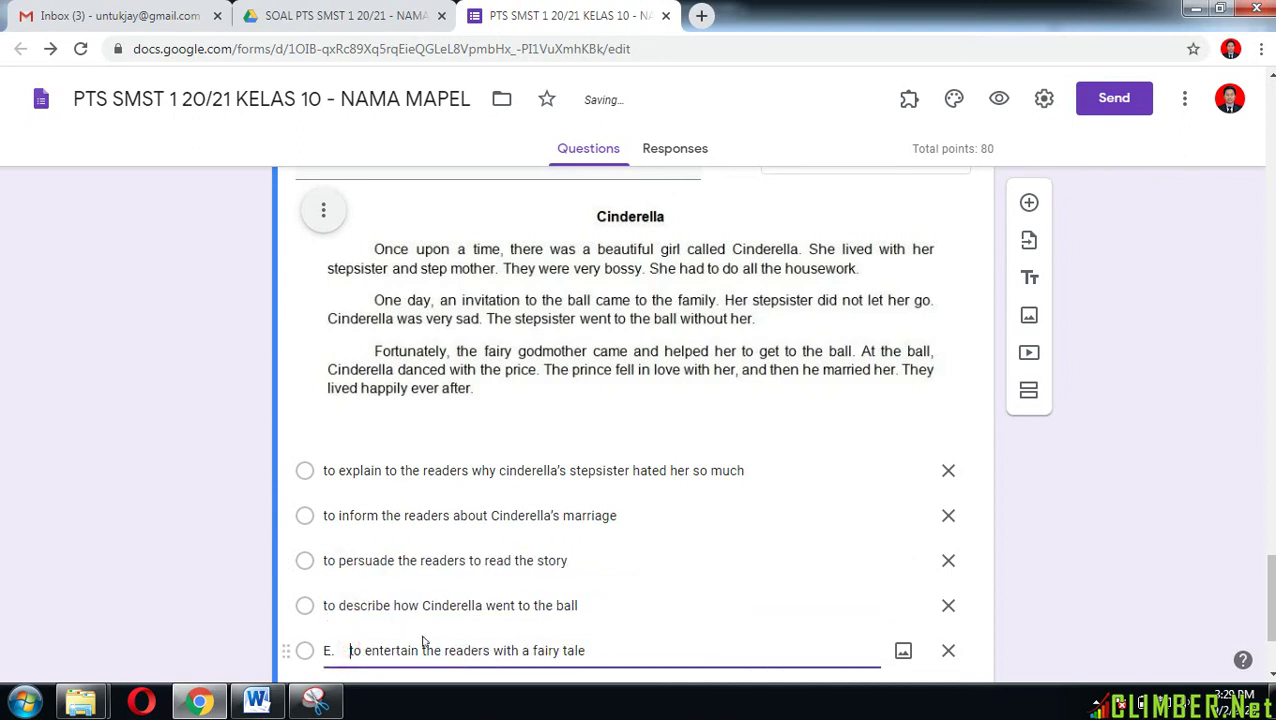
pyautogui.press('BackSpace')
pyautogui.press('BackSpace')
pyautogui.press('BackSpace')
pyautogui.scroll(-2, 540, 610)
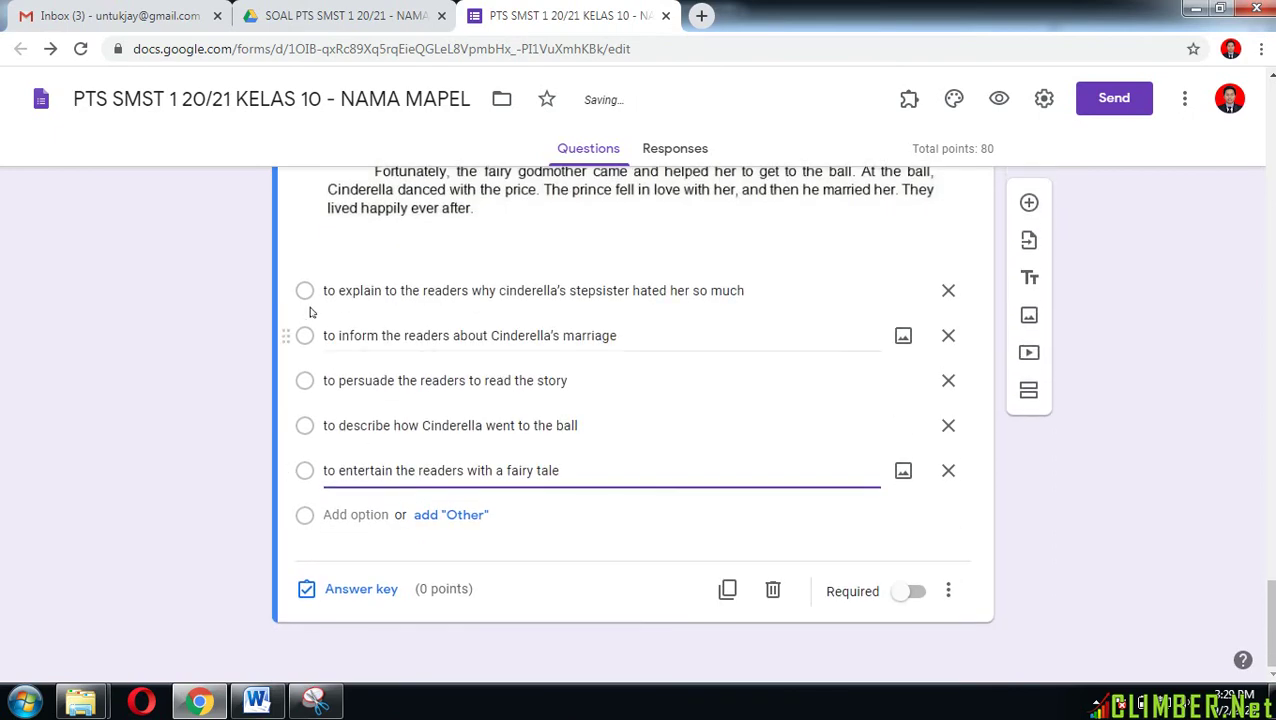
pyautogui.click(362, 292)
# Step: Mark the stepsister-explanation option as the correct answer, worth 20 points
pyautogui.click(340, 590)
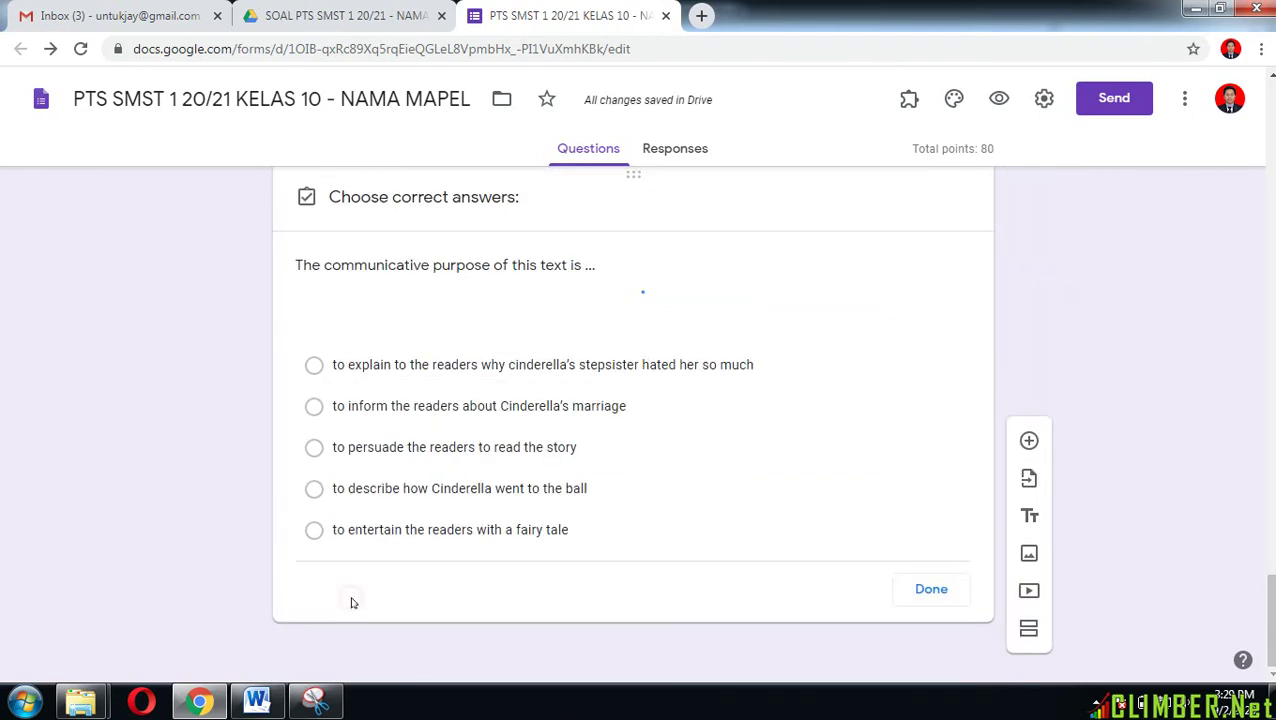
pyautogui.scroll(-3, 322, 407)
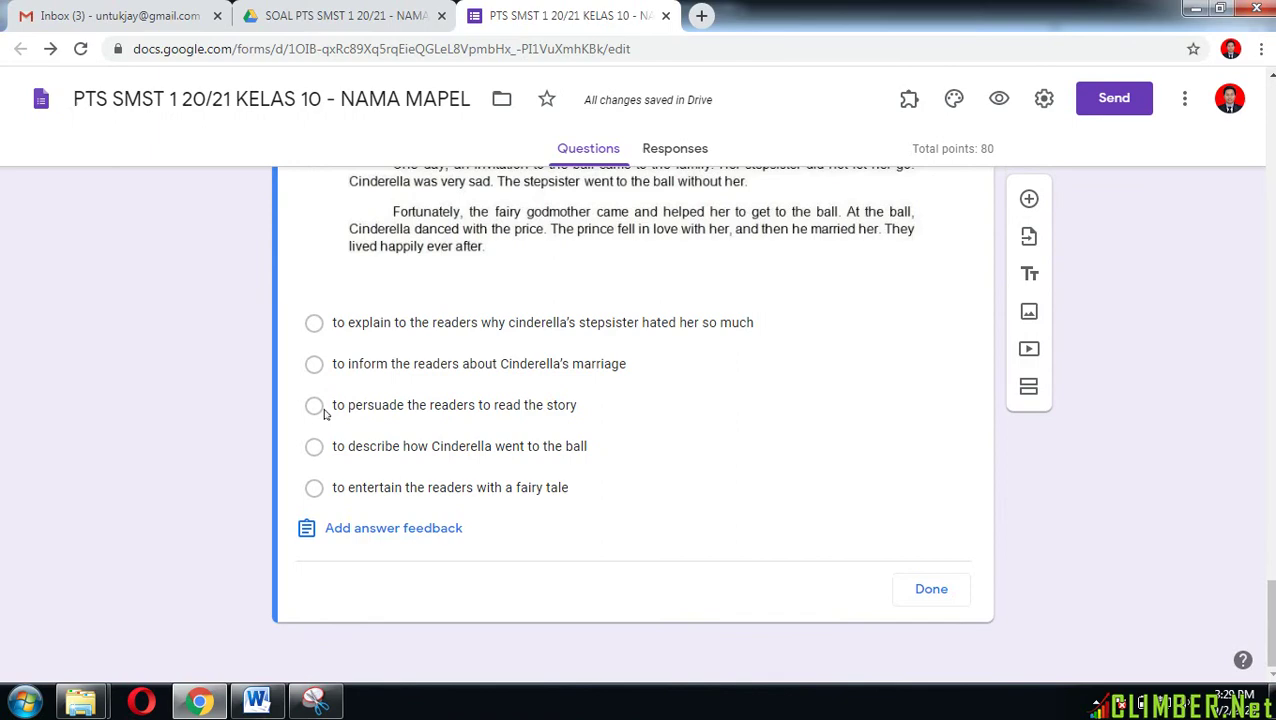
pyautogui.click(313, 322)
pyautogui.scroll(3, 726, 431)
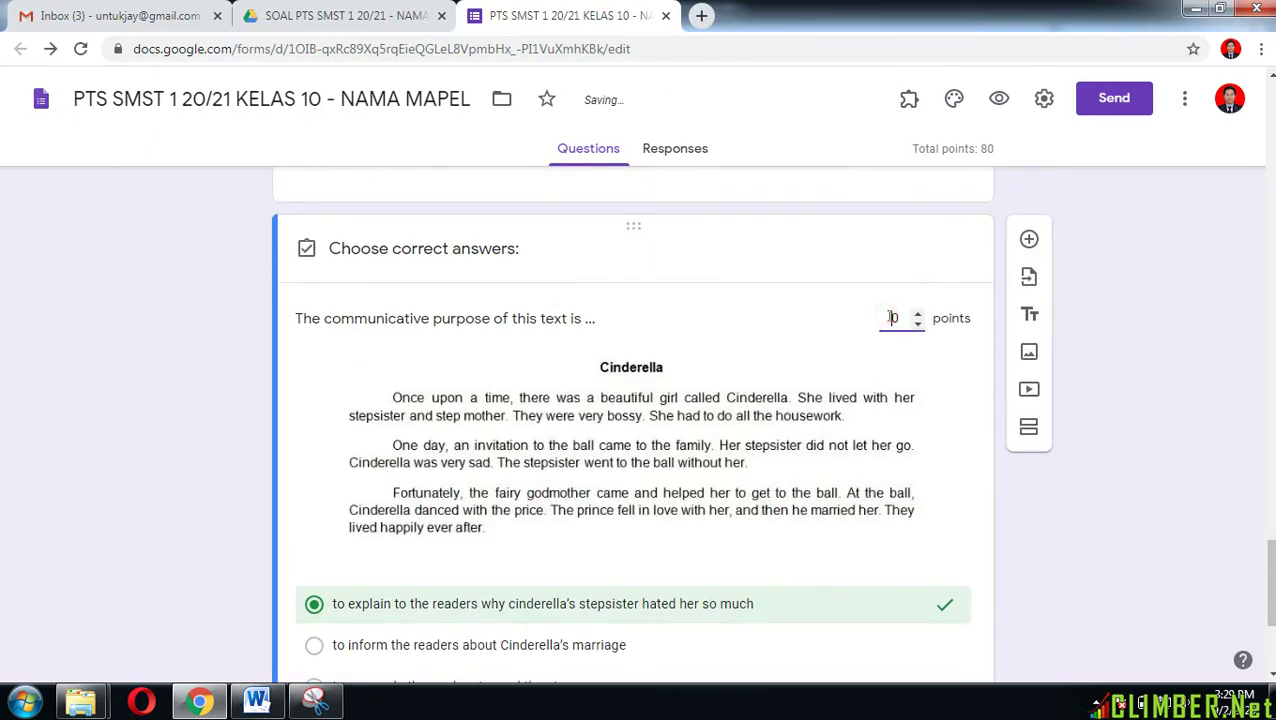
pyautogui.scroll(-5, 897, 482)
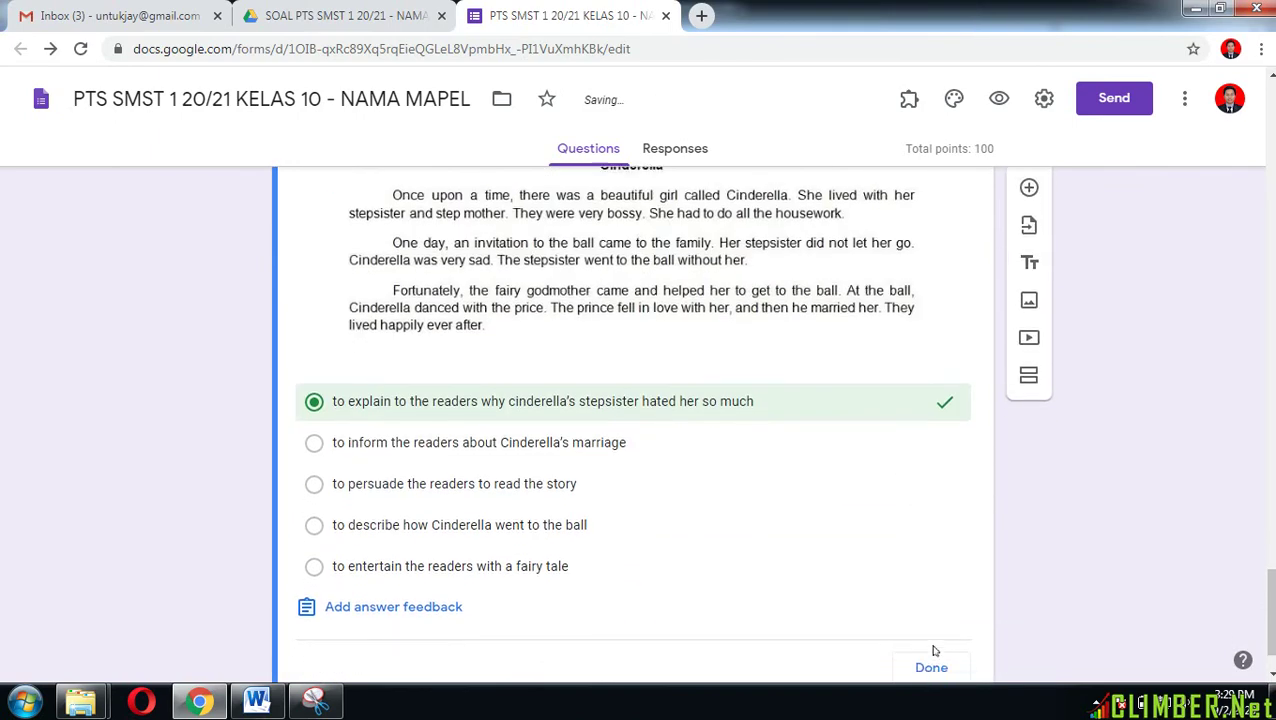
pyautogui.click(931, 590)
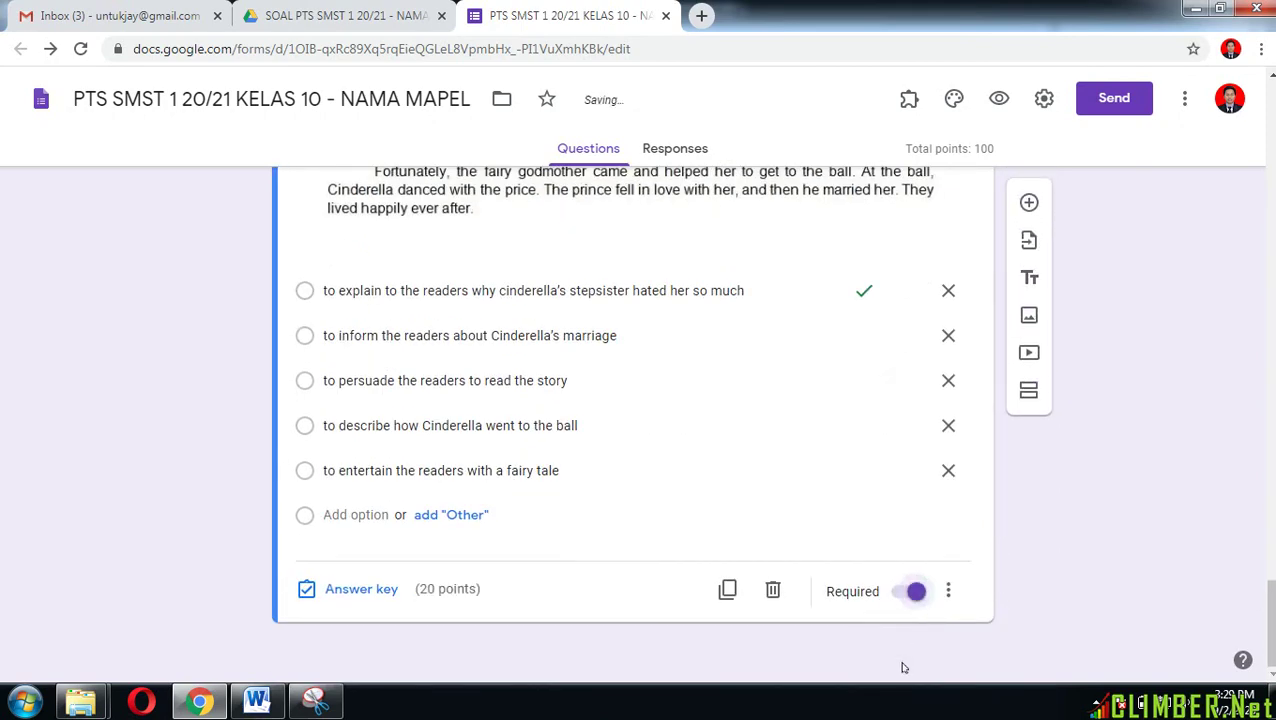
# Step: Enable Shuffle option order for the Cinderella purpose question
pyautogui.click(948, 592)
pyautogui.click(931, 635)
pyautogui.scroll(15, 943, 484)
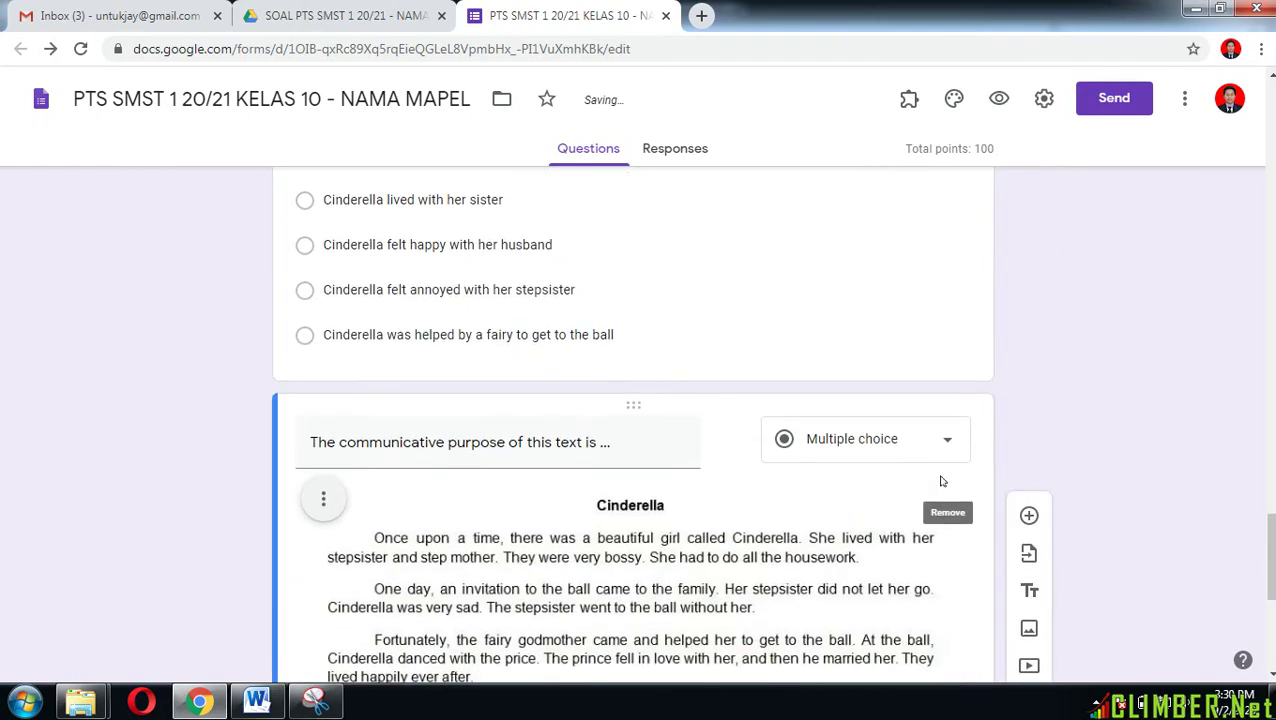
pyautogui.scroll(15, 941, 482)
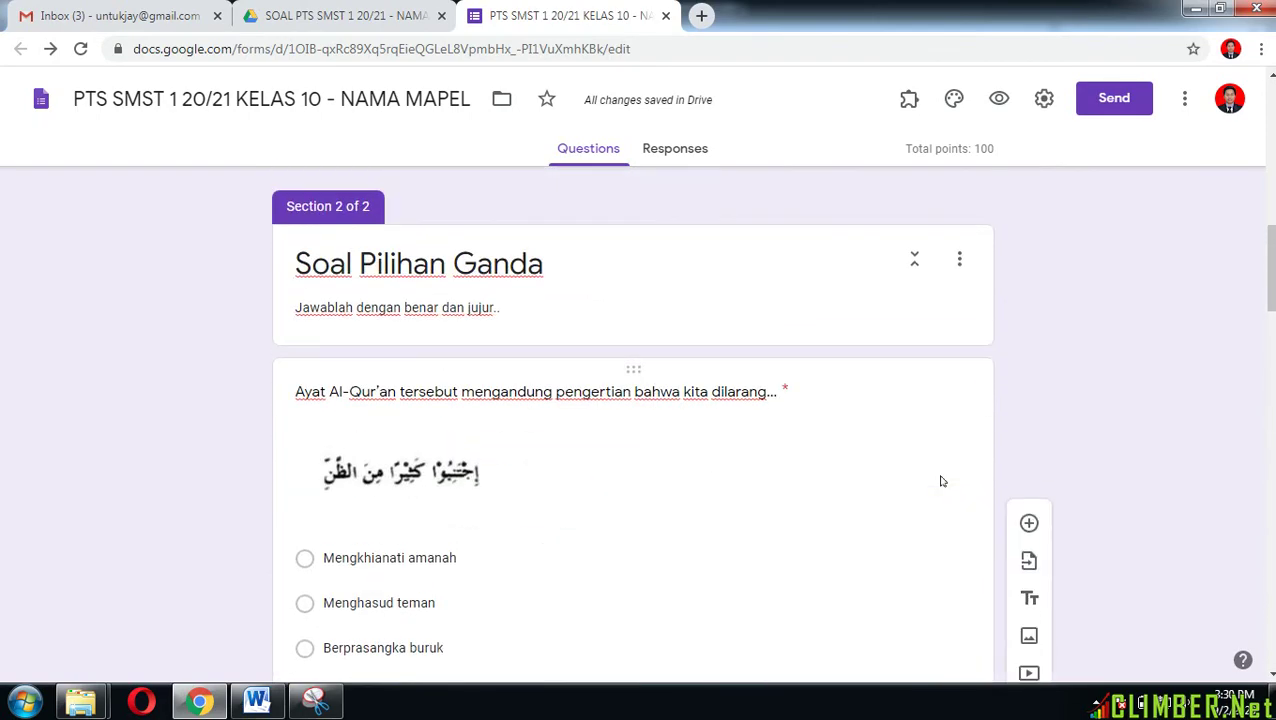
pyautogui.scroll(-20, 941, 482)
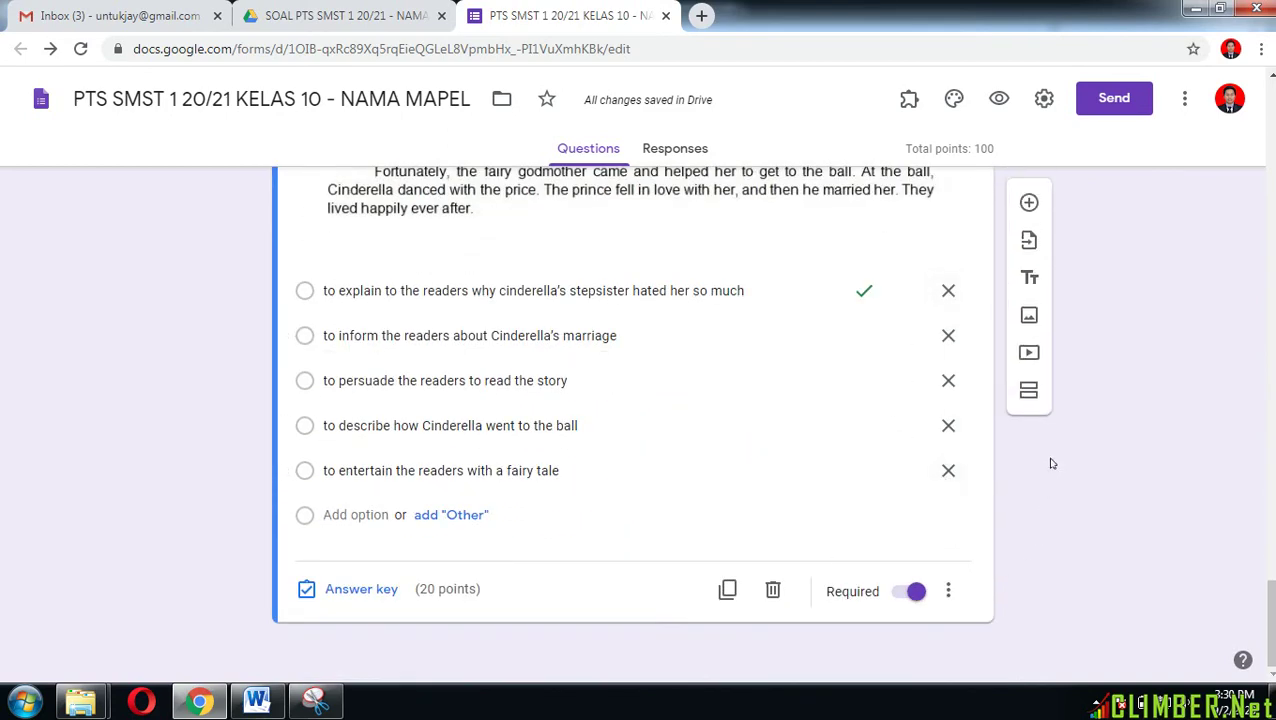
# Step: Add a 'Soal Essay' section with the question 'Sebutkan 5 Sila dalam Pancasila'
pyautogui.click(1031, 391)
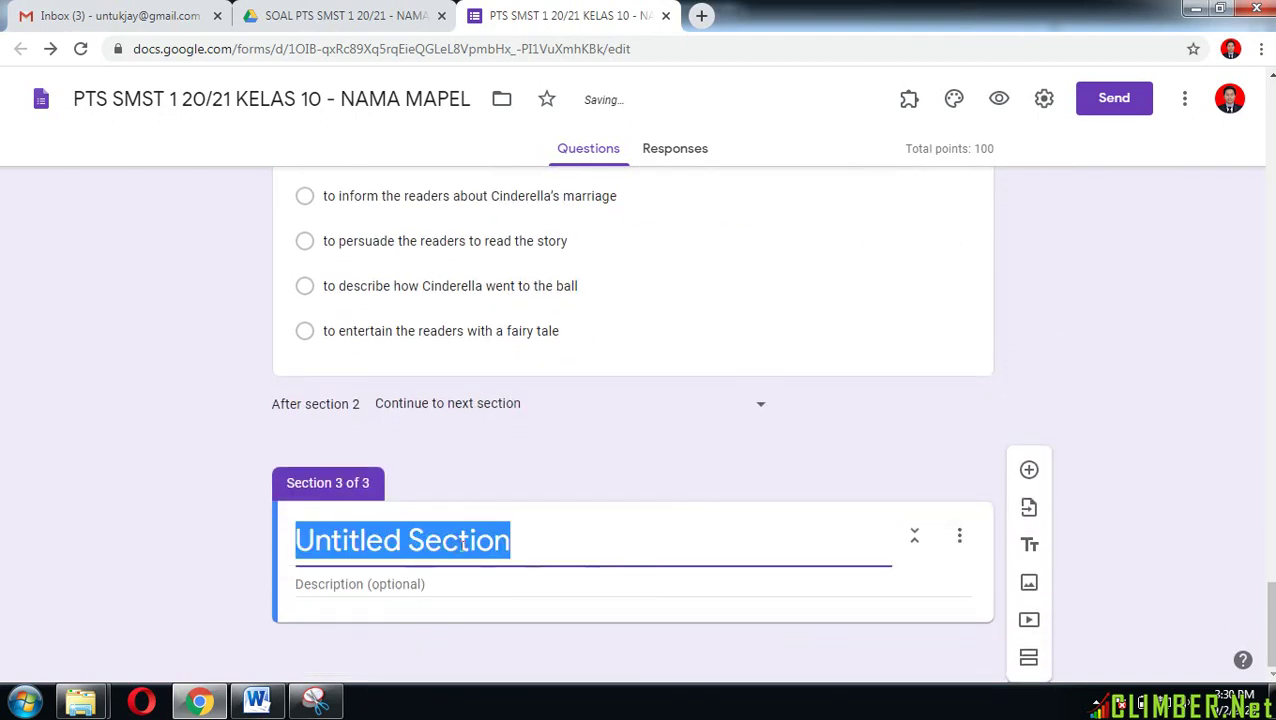
pyautogui.write('Soal Es')
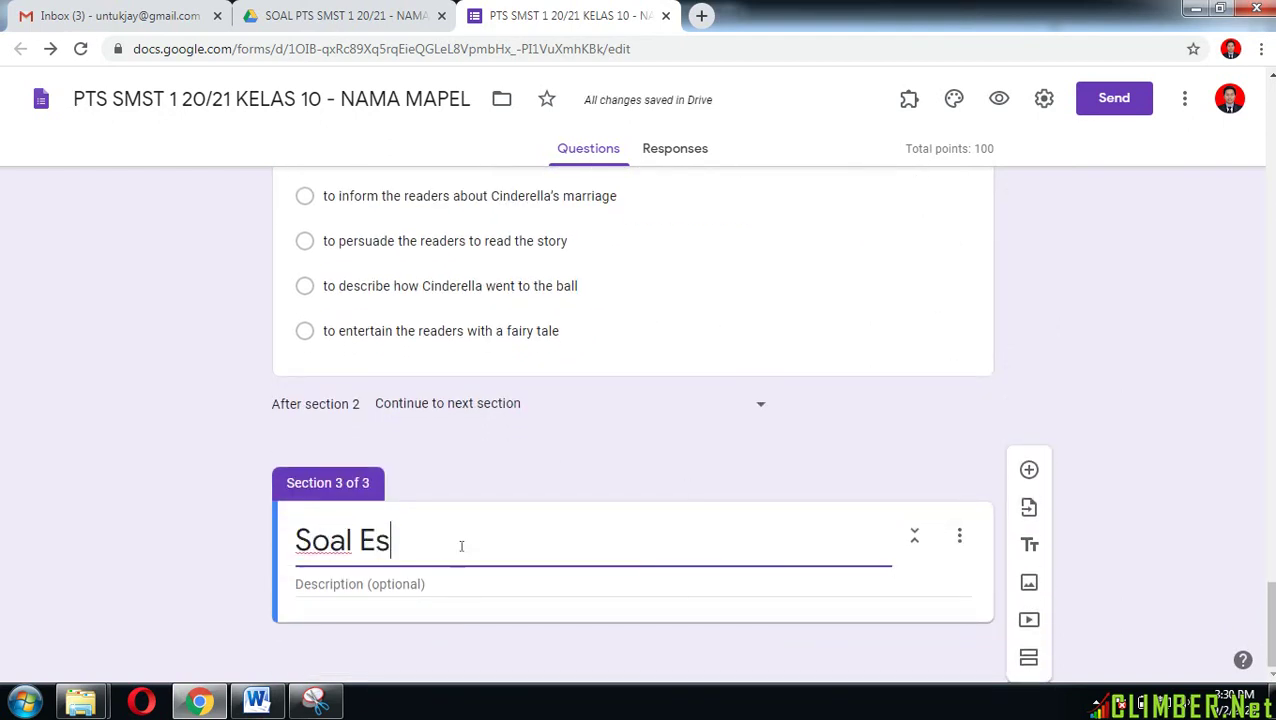
pyautogui.write('say')
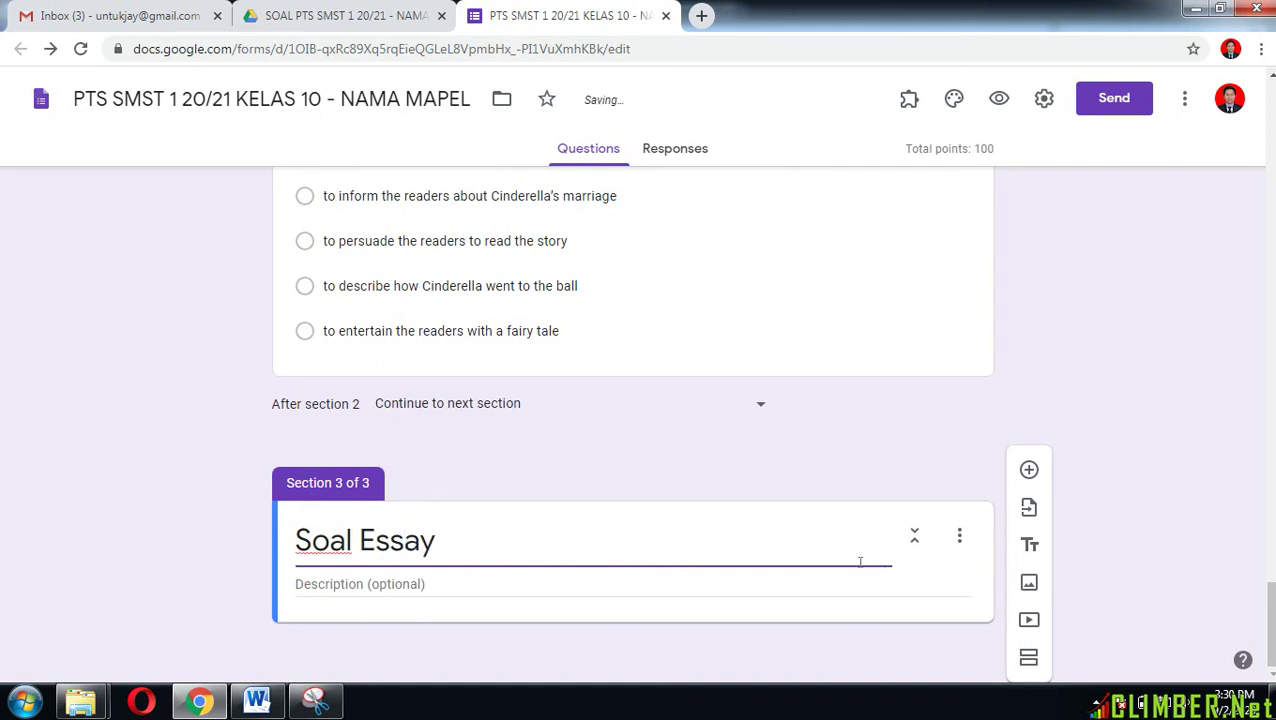
pyautogui.click(1030, 469)
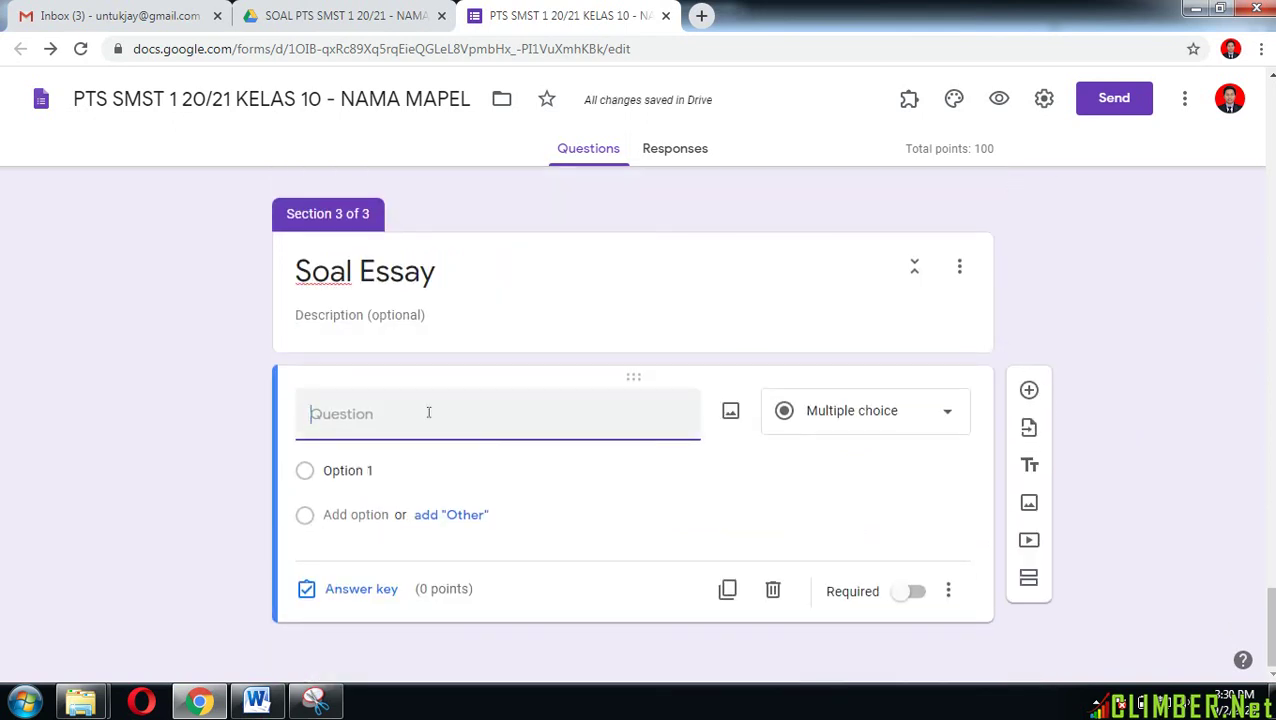
pyautogui.write('Sebutkan')
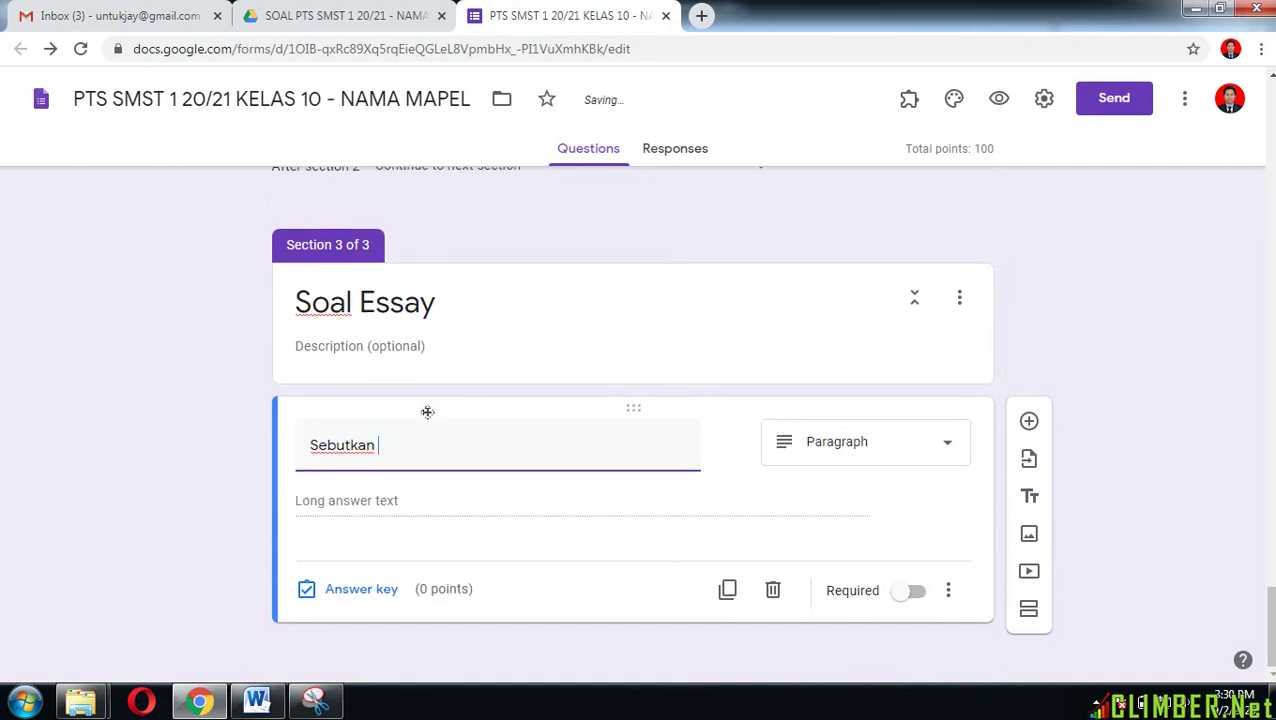
pyautogui.write(' 5 Sila dalam P')
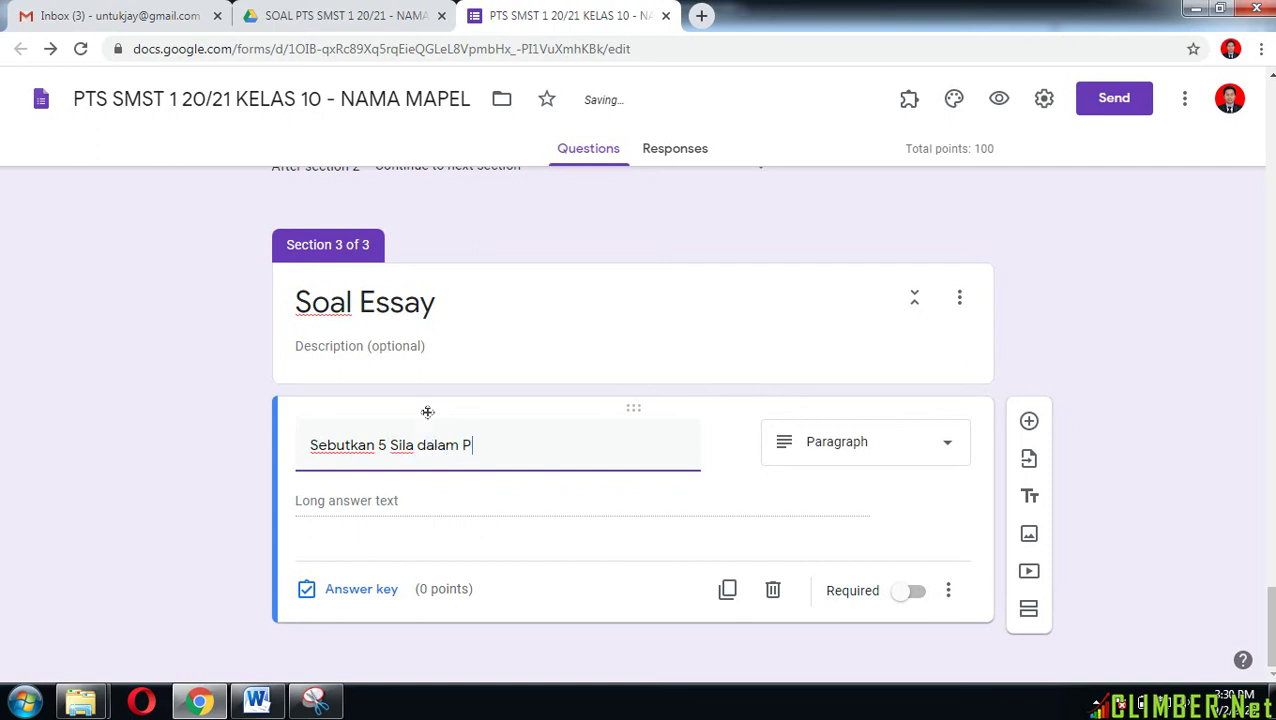
pyautogui.write('ancasila')
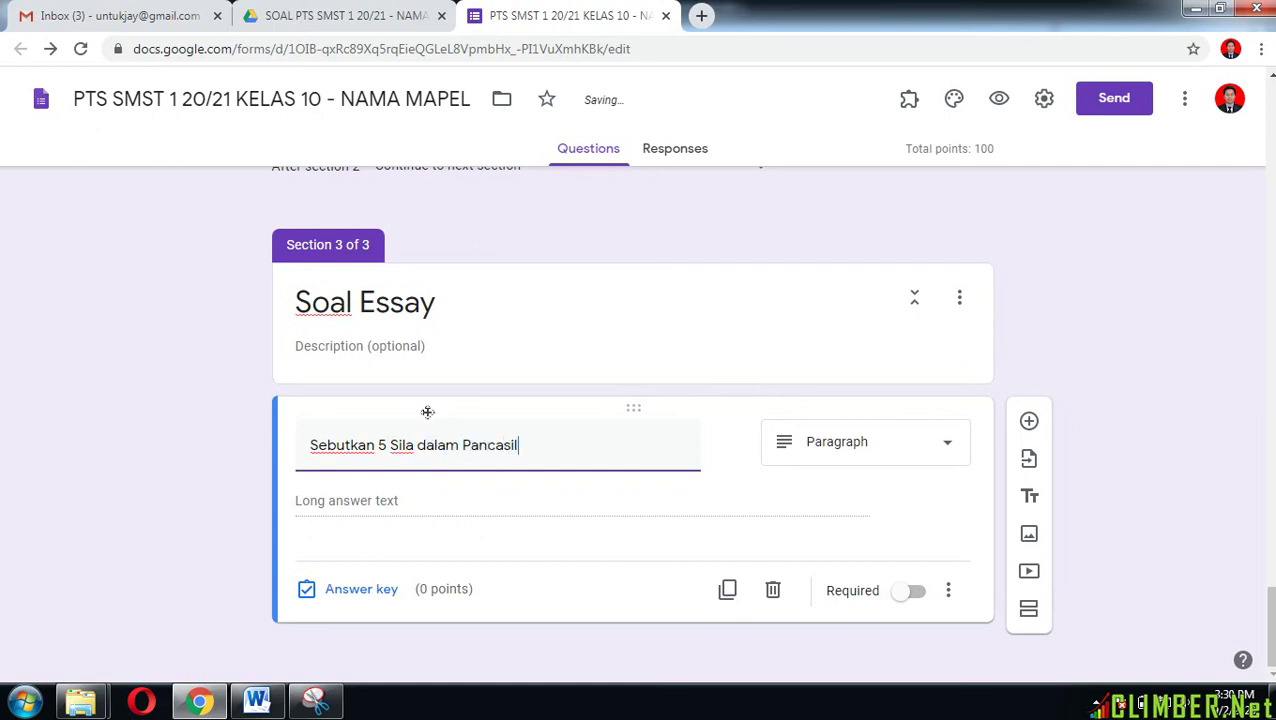
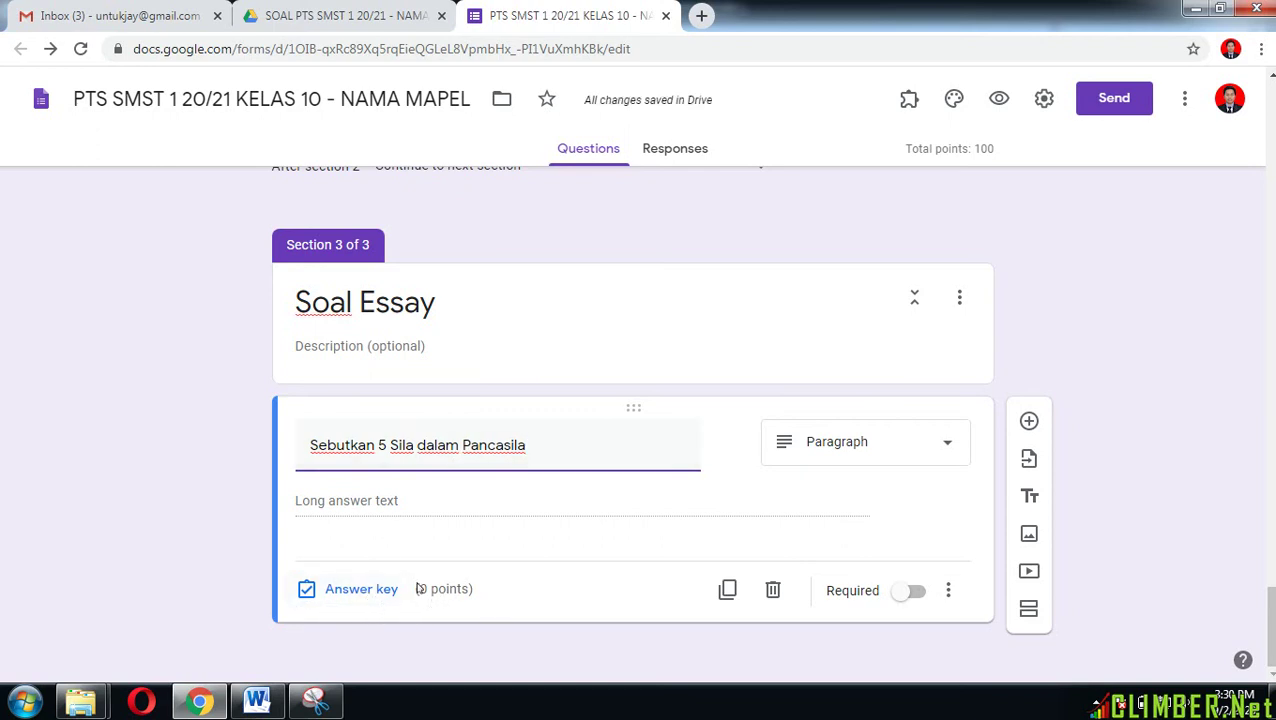
# Step: Keep the Pancasila question as a Paragraph answer and mark it required
pyautogui.click(926, 449)
pyautogui.click(886, 174)
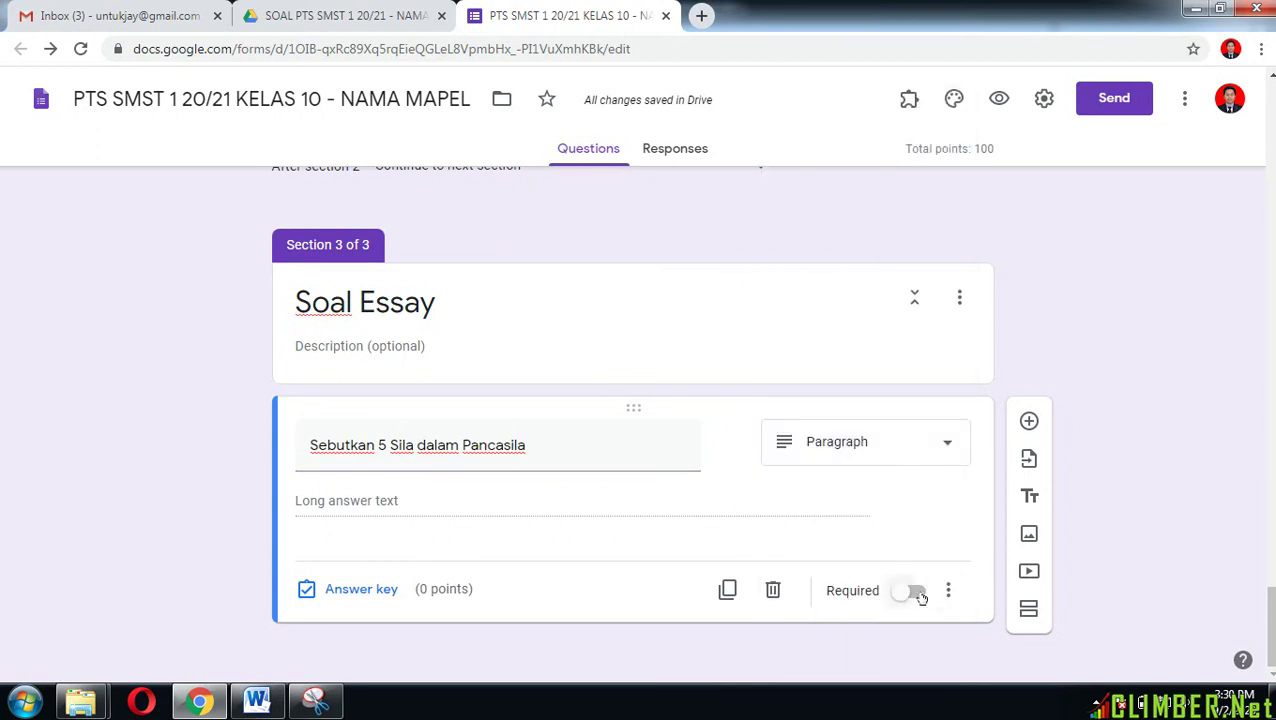
pyautogui.click(918, 594)
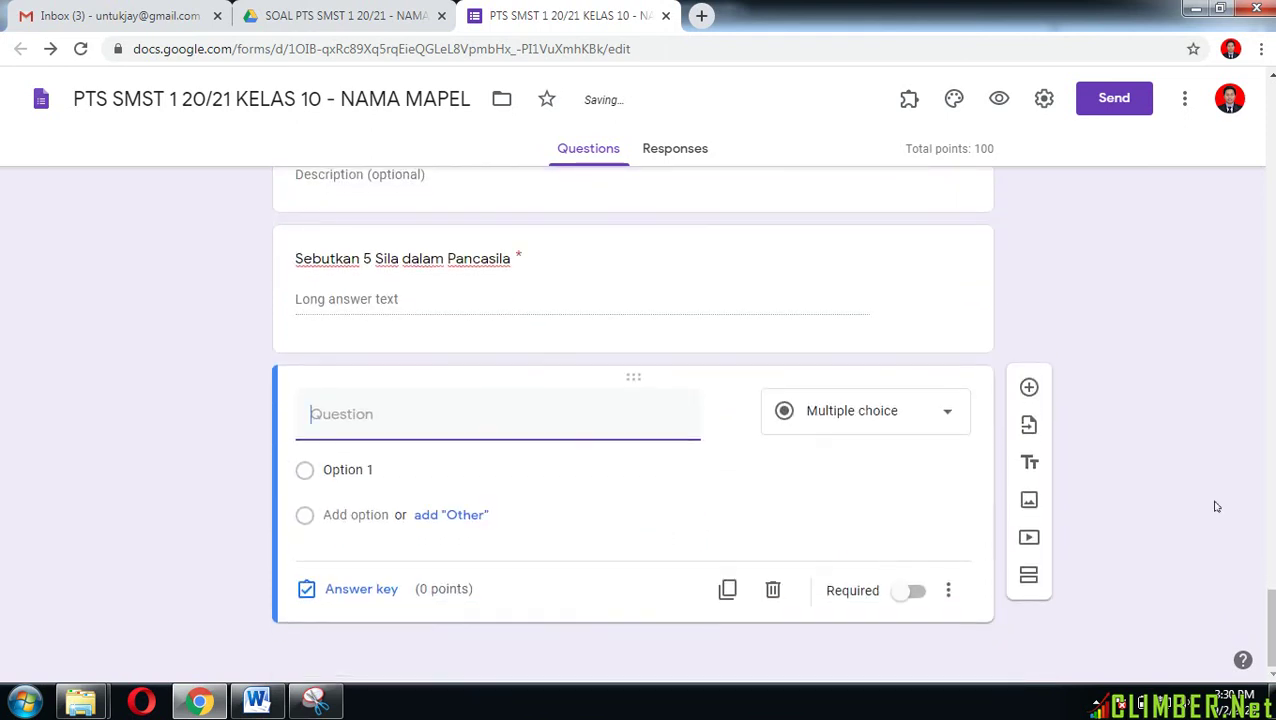
# Step: Title the new question 'Sebutkan nama Ibu Kota Indonesia yang baru' and make it required
pyautogui.write('Sebut')
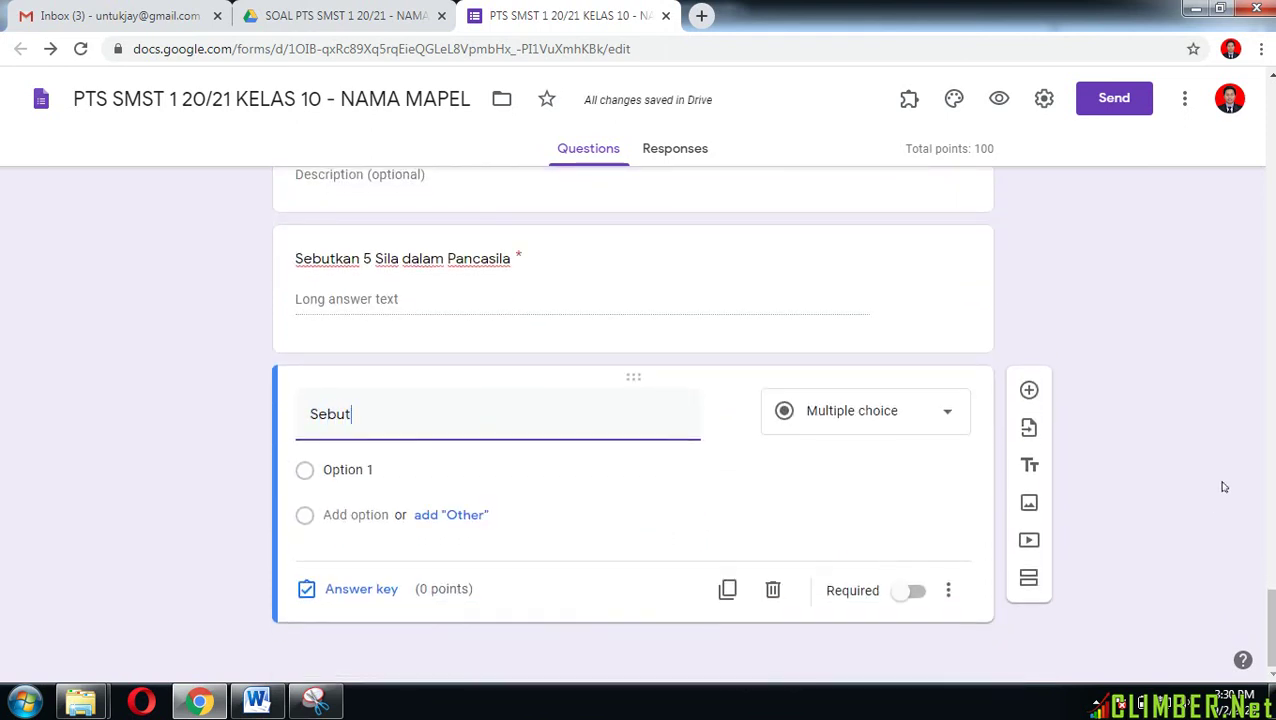
pyautogui.write('kan ')
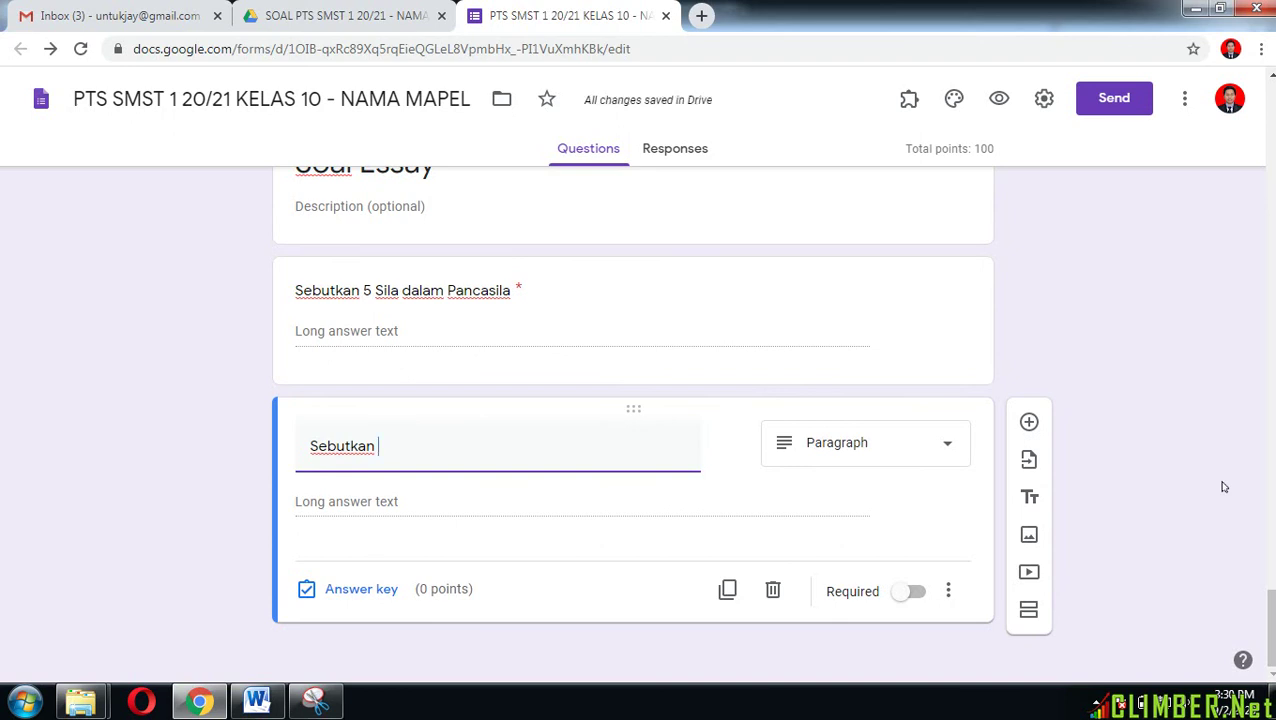
pyautogui.write('n')
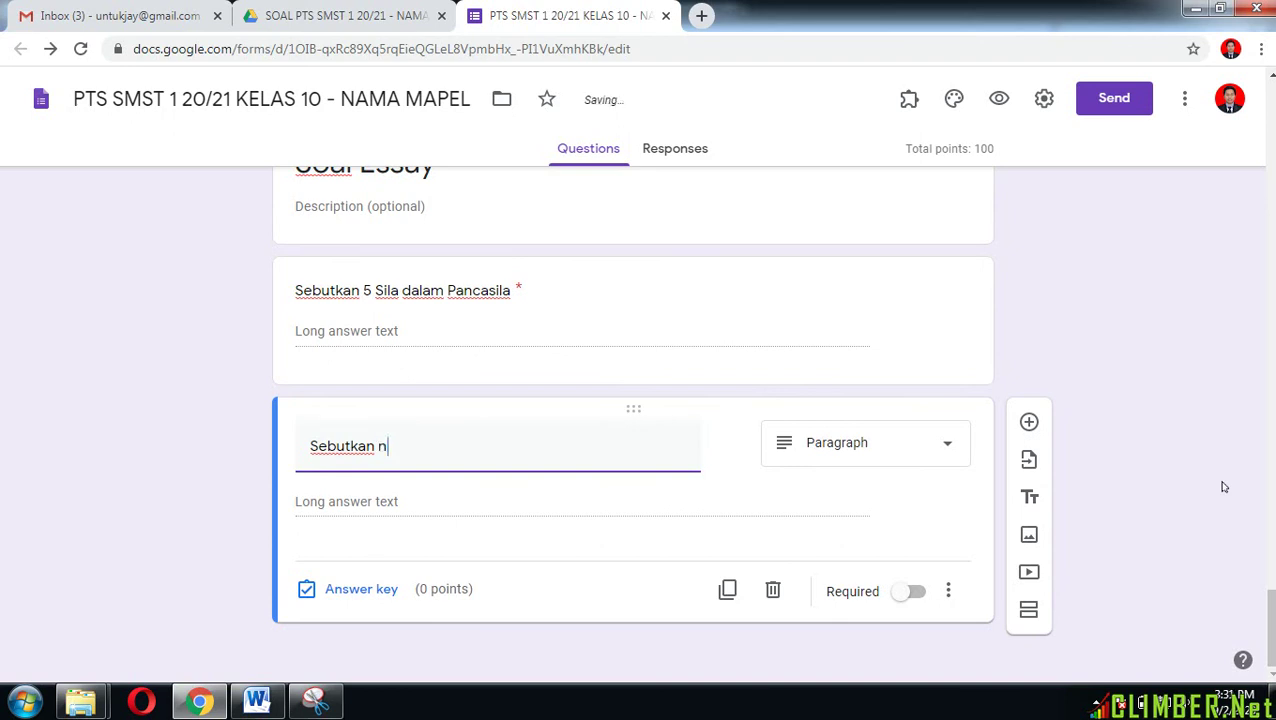
pyautogui.write('ama Ibu jKota')
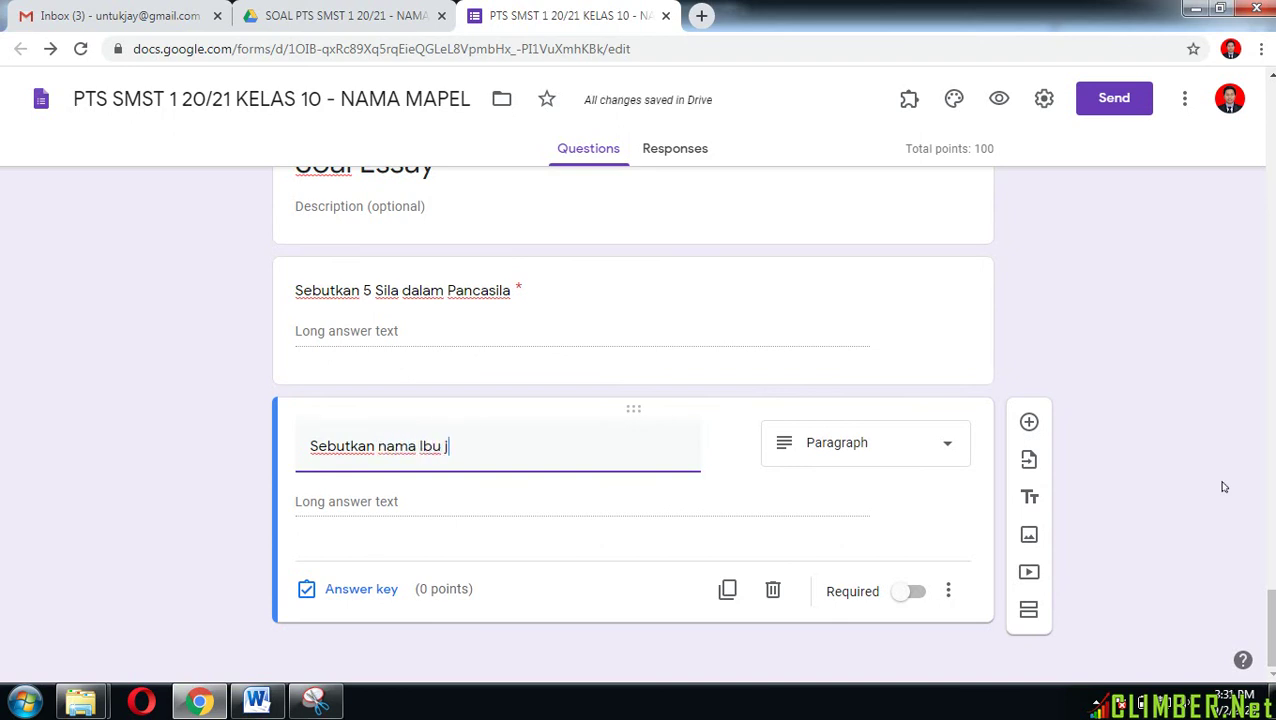
pyautogui.press('BackSpace')
pyautogui.press('BackSpace')
pyautogui.press('BackSpace')
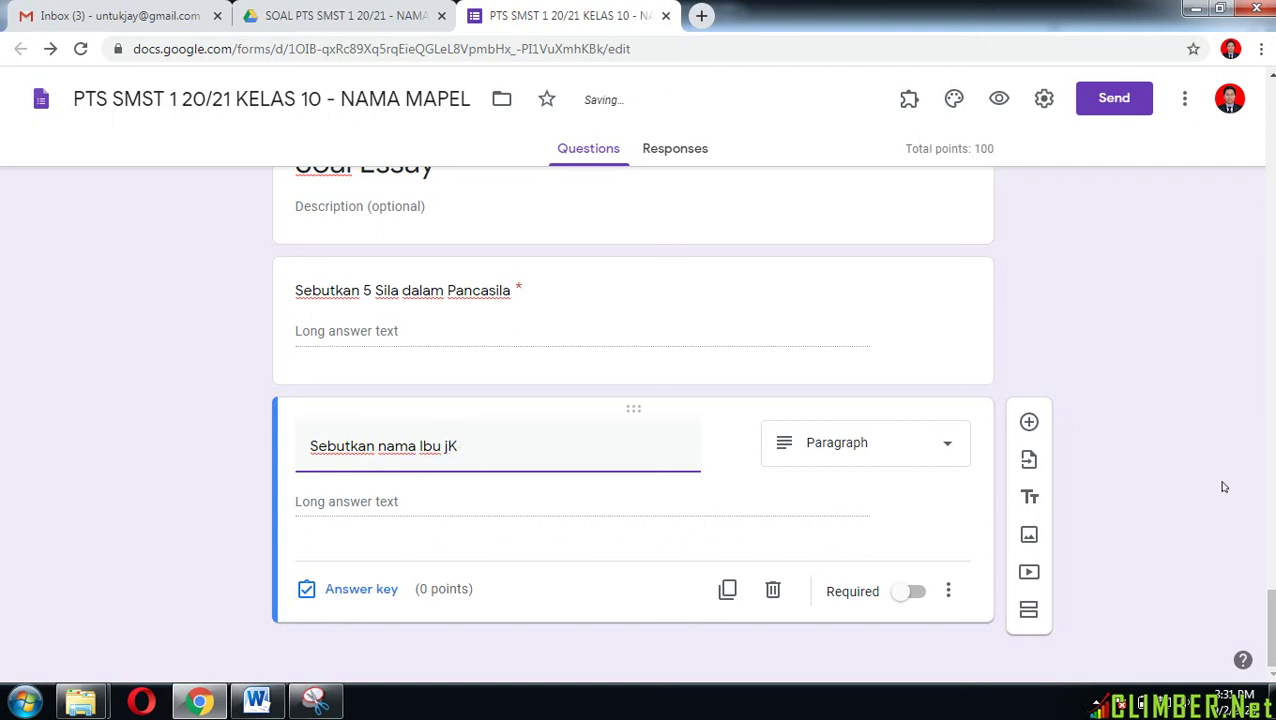
pyautogui.write('Kota Indonesia yan')
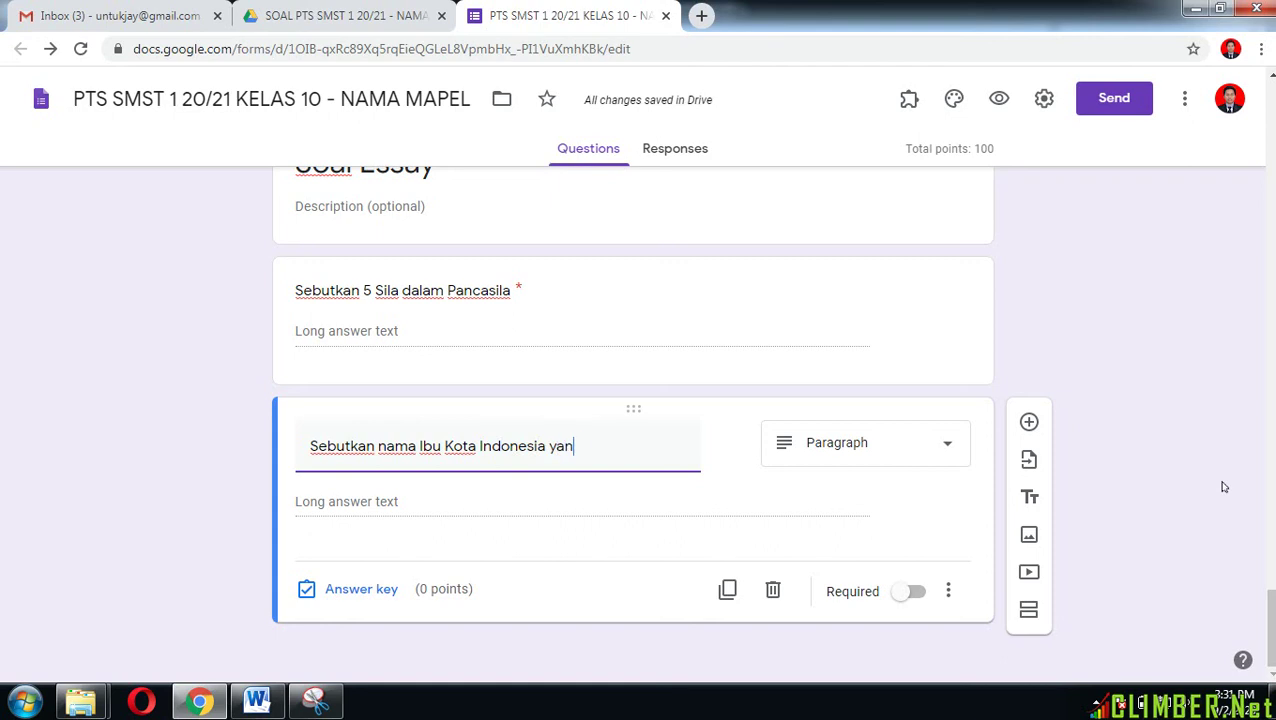
pyautogui.write('g baru')
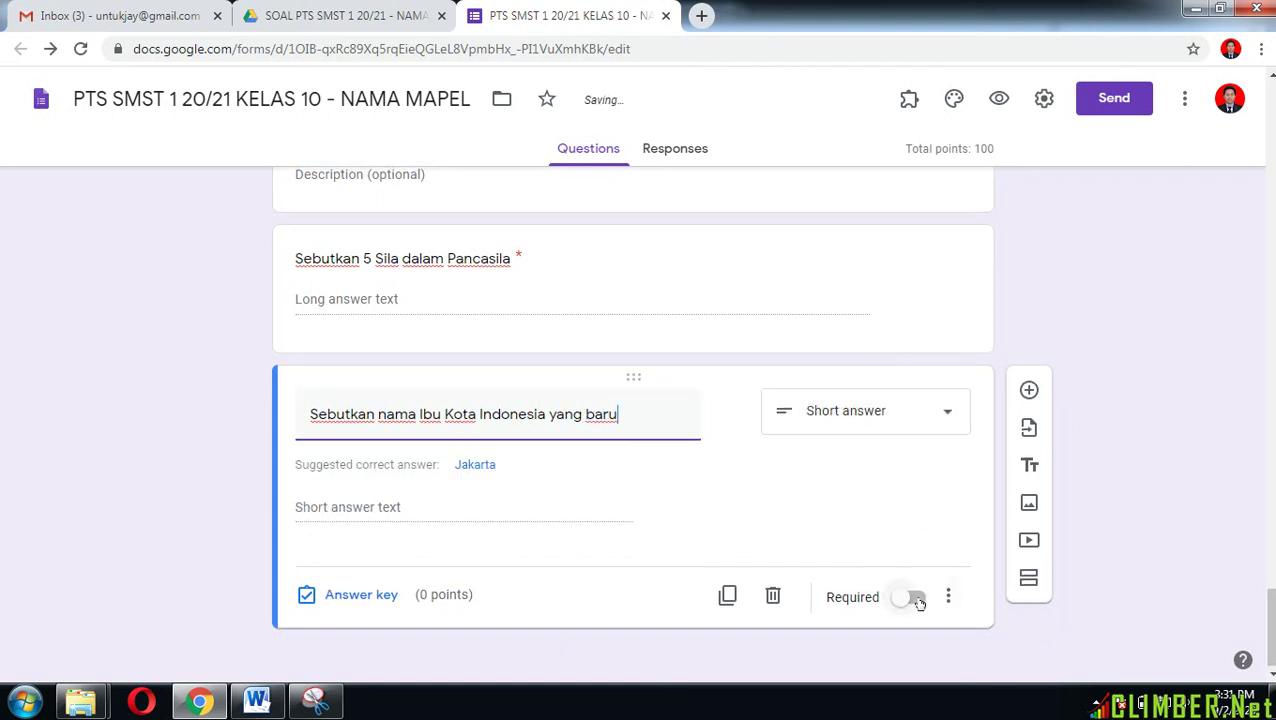
pyautogui.click(917, 600)
# Step: Preview the quiz in the respondent view from the form header
pyautogui.scroll(10, 632, 420)
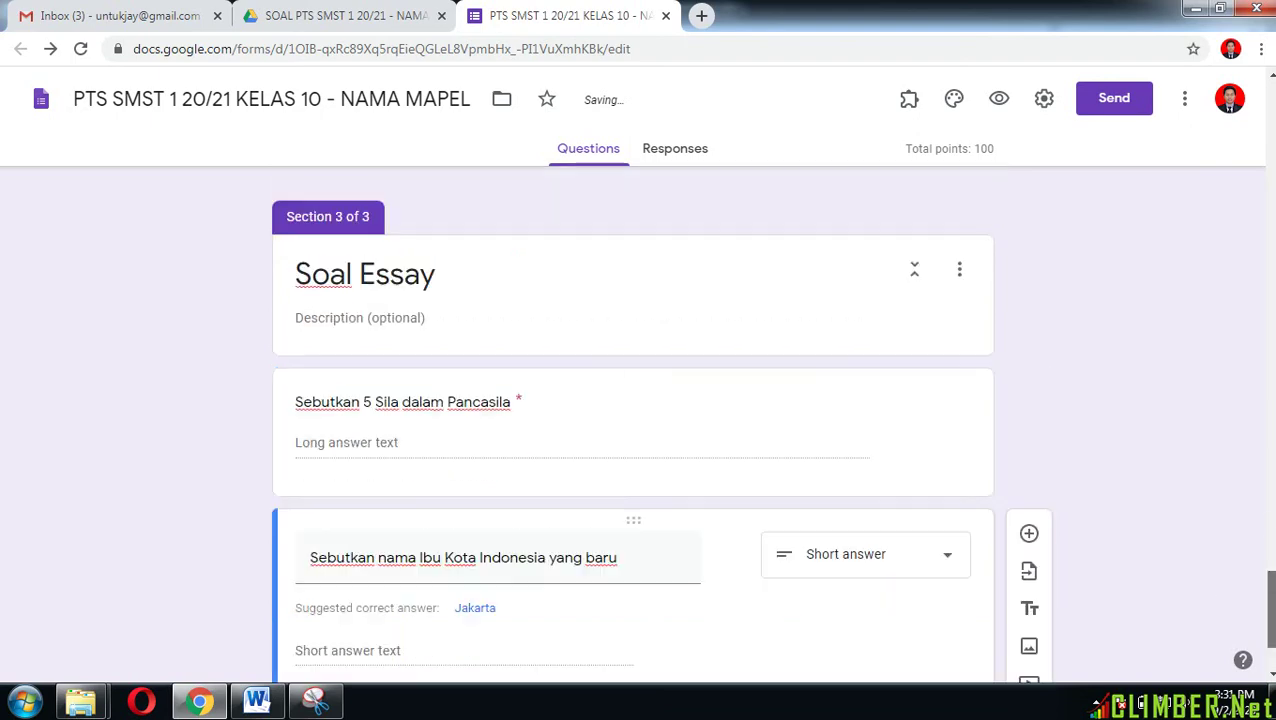
pyautogui.scroll(15, 632, 420)
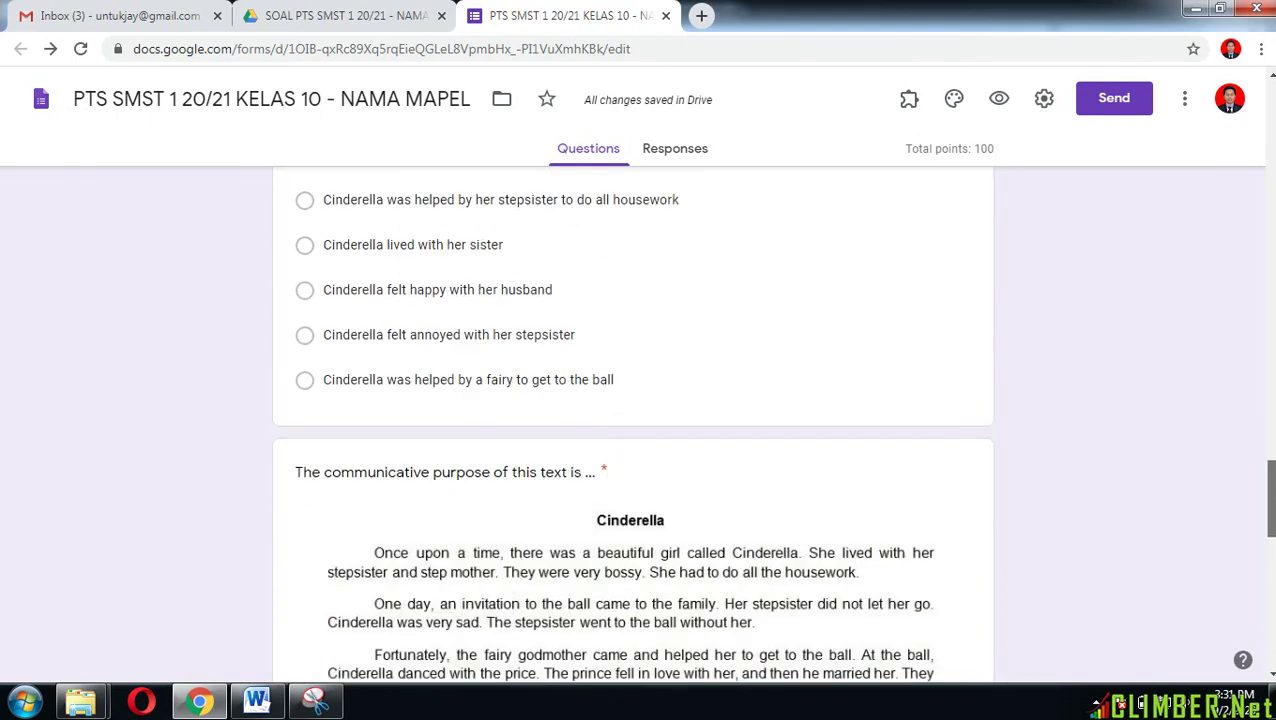
pyautogui.scroll(6, 632, 420)
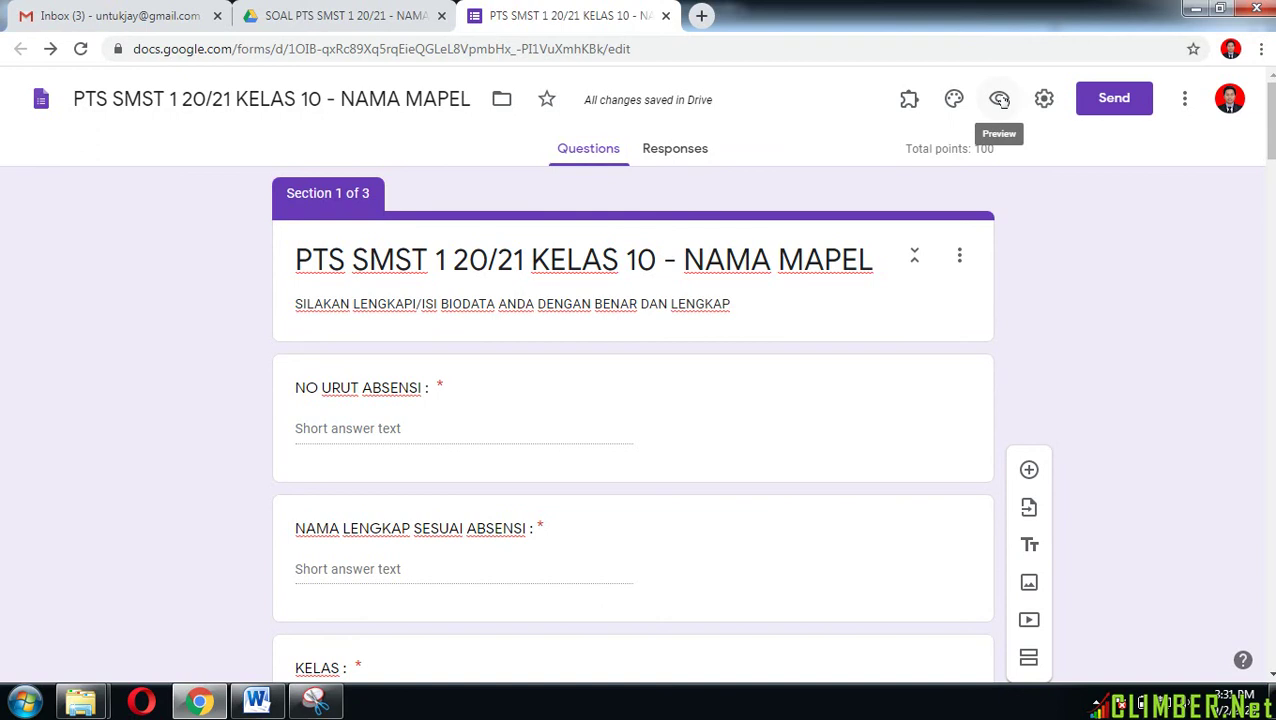
pyautogui.click(1000, 100)
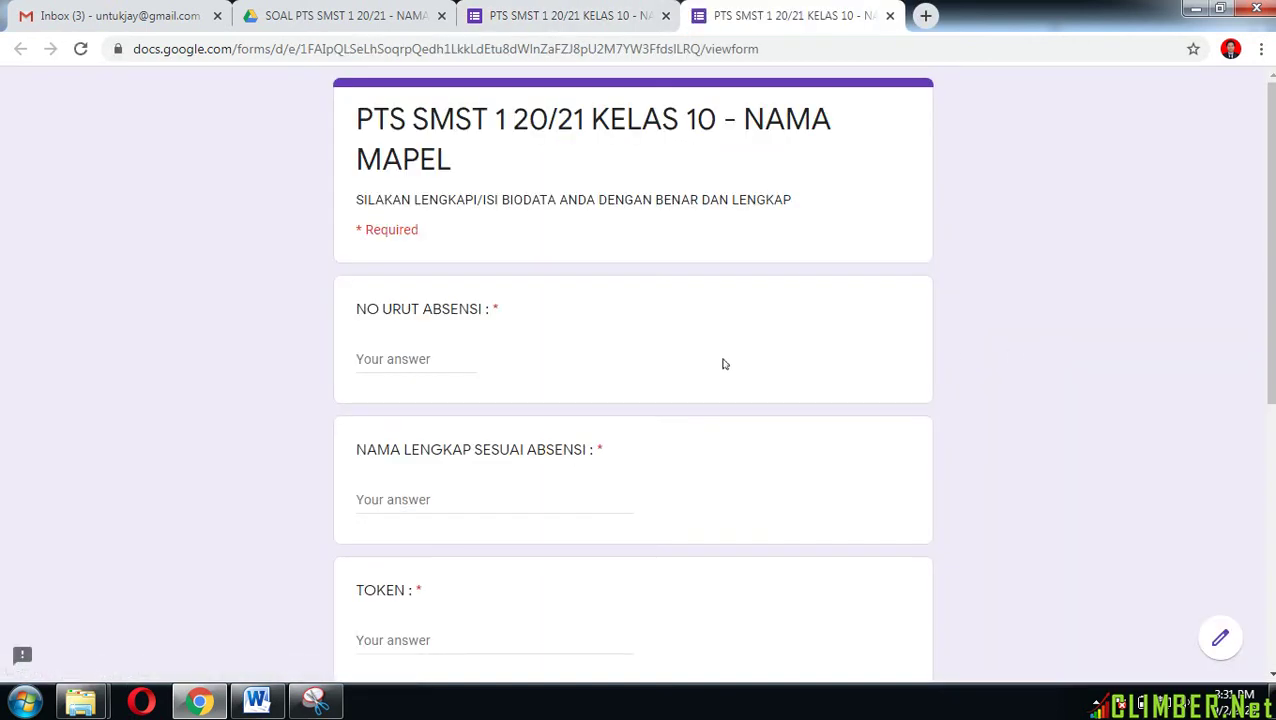
# Step: Enter attendance number 4 and the student's full name in the preview
pyautogui.click(414, 360)
pyautogui.write('4')
pyautogui.click(390, 497)
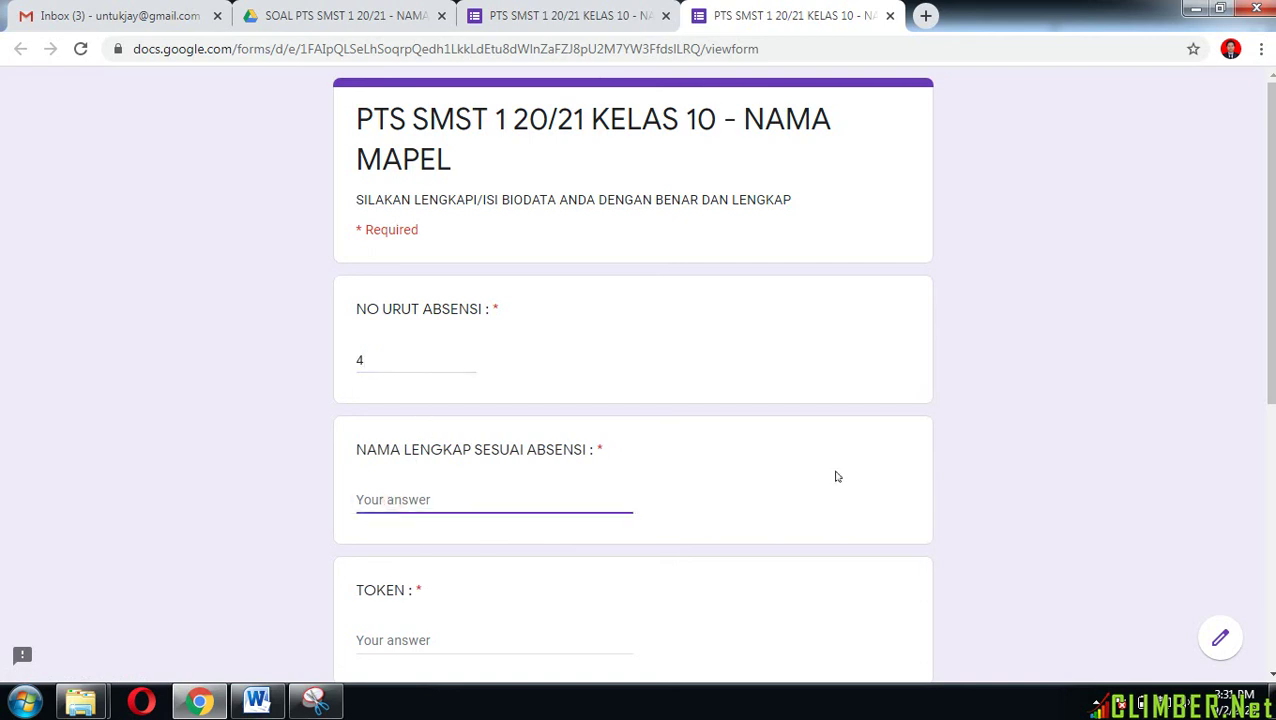
pyautogui.write('JAY')
pyautogui.press('BackSpace')
pyautogui.press('BackSpace')
pyautogui.press('BackSpace')
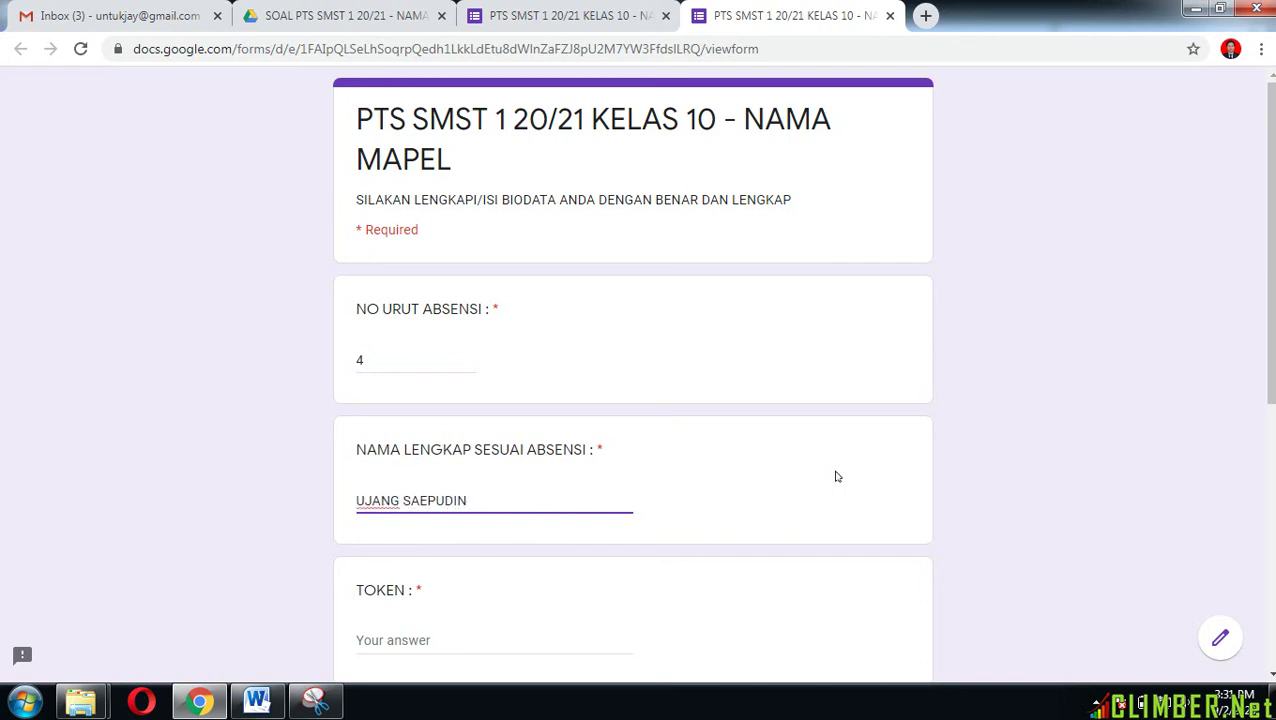
# Step: Enter token 1234 and select class X MIPA 1
pyautogui.scroll(-2, 838, 477)
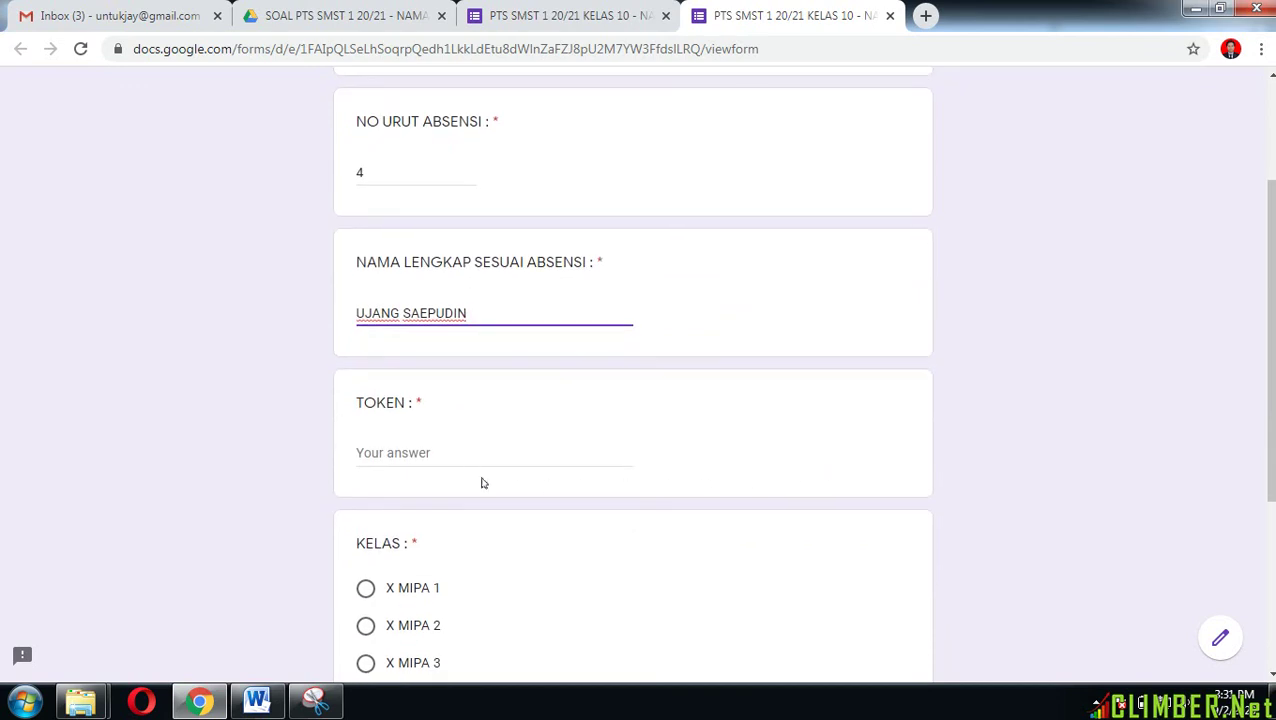
pyautogui.click(467, 451)
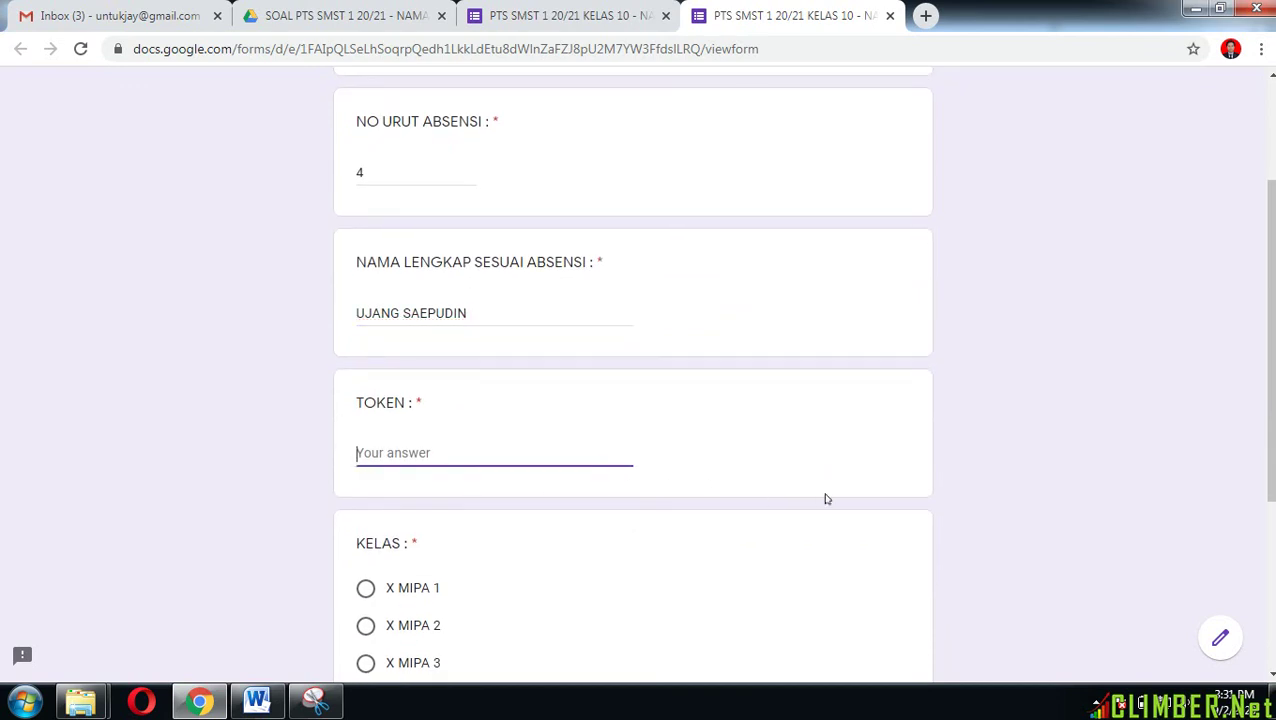
pyautogui.write('1234')
pyautogui.scroll(-2, 826, 499)
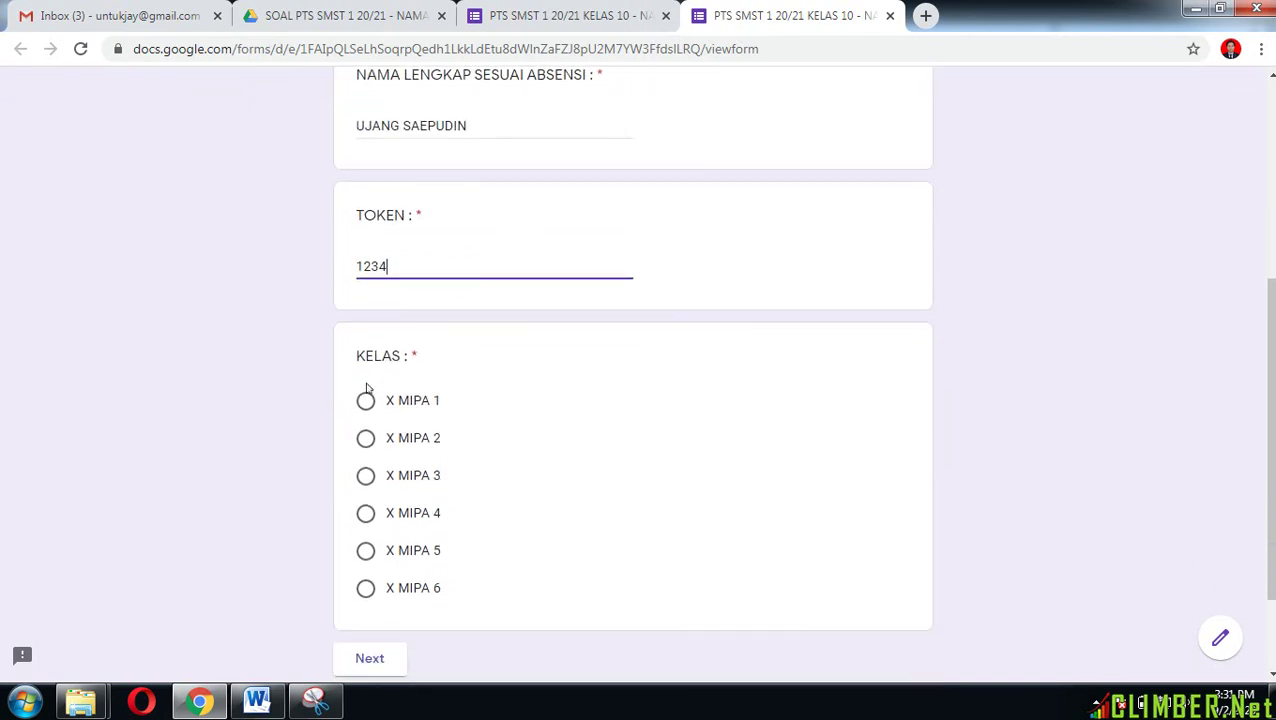
pyautogui.click(366, 398)
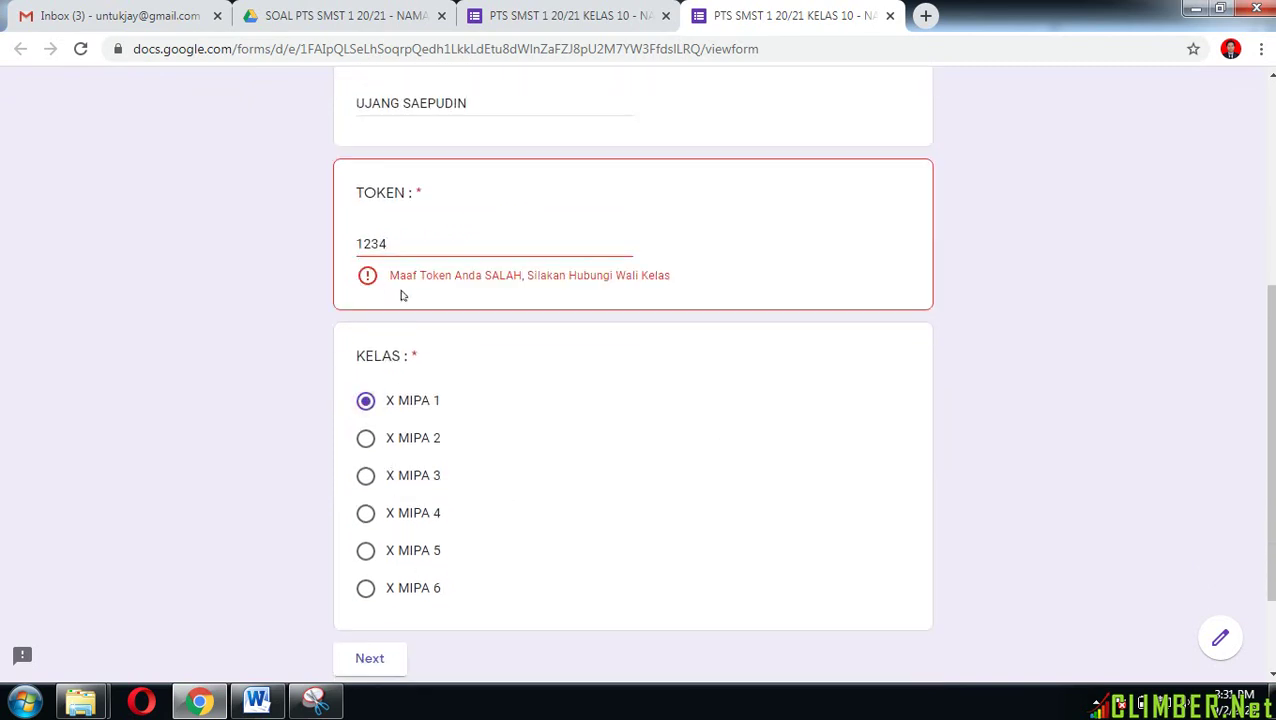
# Step: Replace the rejected token with 123A so the warning clears, then go to the next page
pyautogui.moveTo(391, 280); pyautogui.dragTo(679, 282)
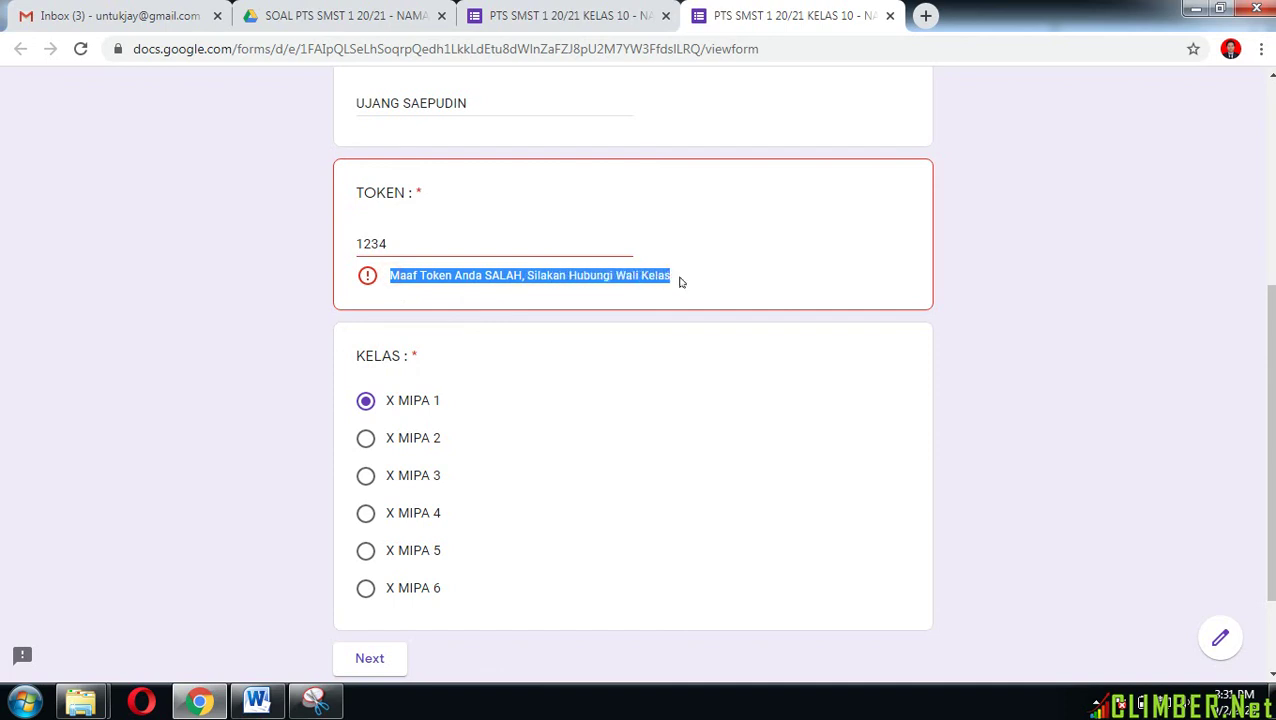
pyautogui.click(751, 287)
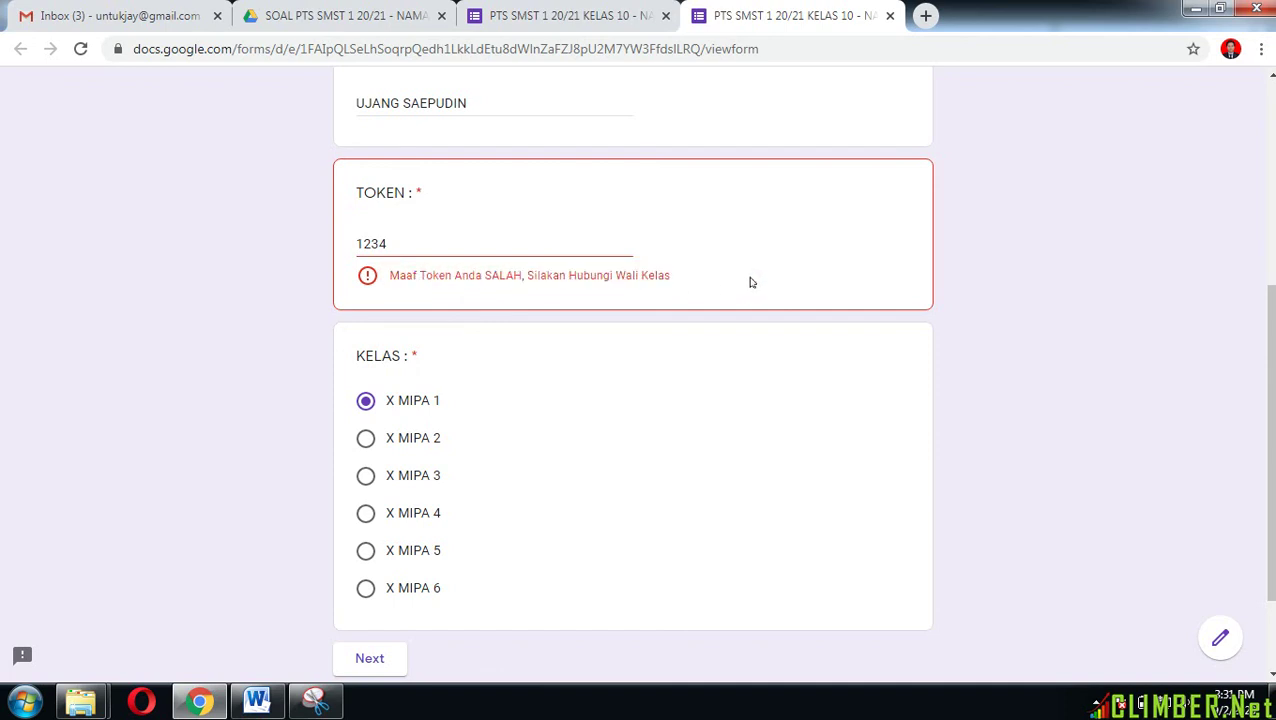
pyautogui.moveTo(395, 245); pyautogui.dragTo(357, 245)
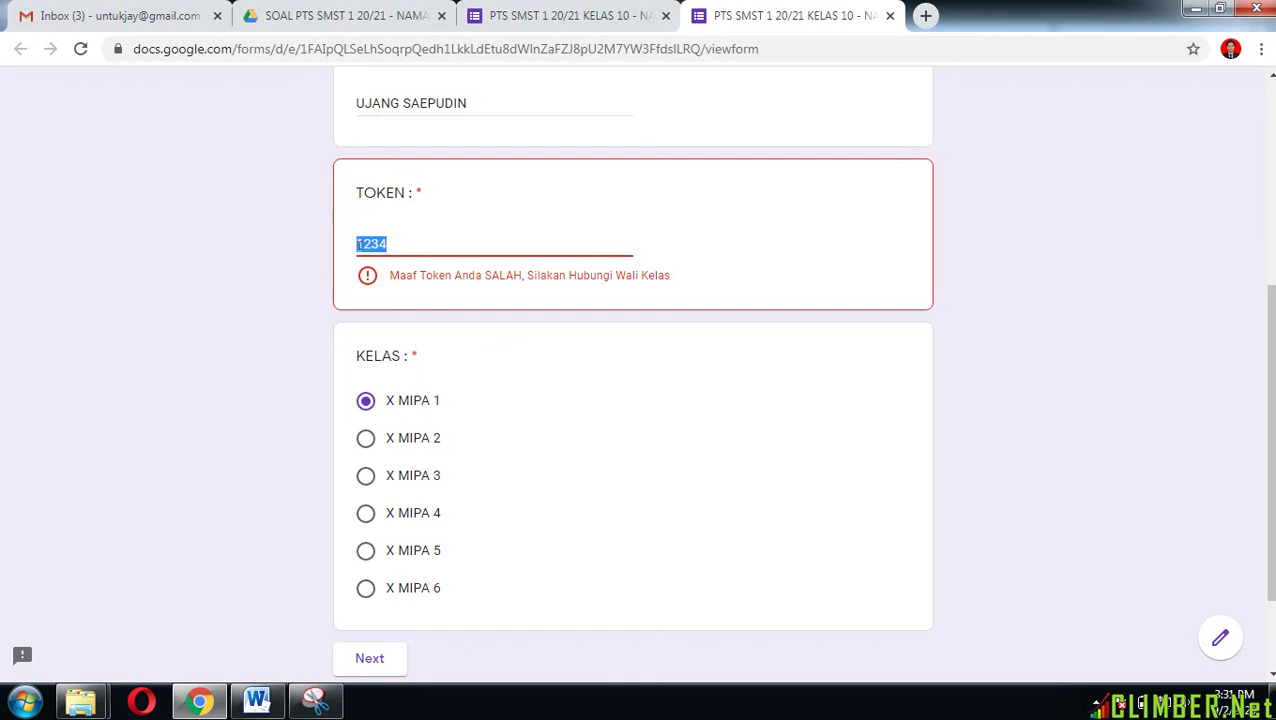
pyautogui.write('123')
pyautogui.write('4')
pyautogui.press('BackSpace')
pyautogui.write('A')
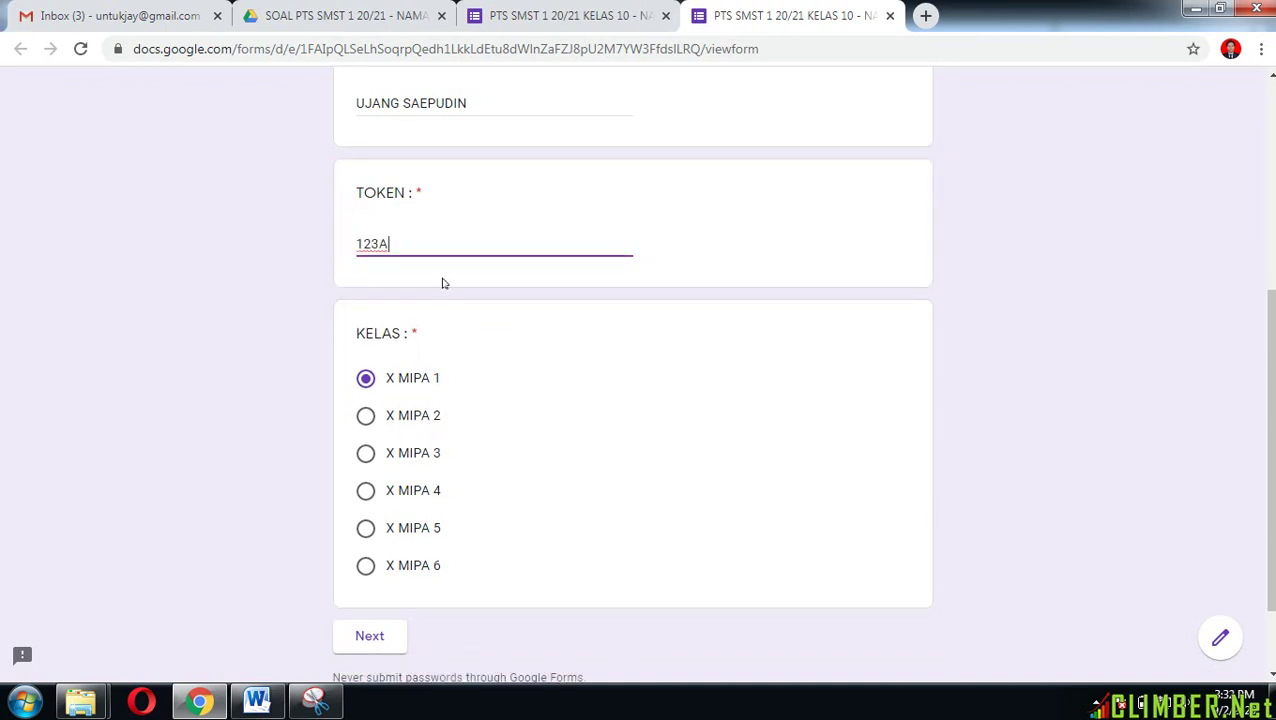
pyautogui.scroll(-1, 548, 397)
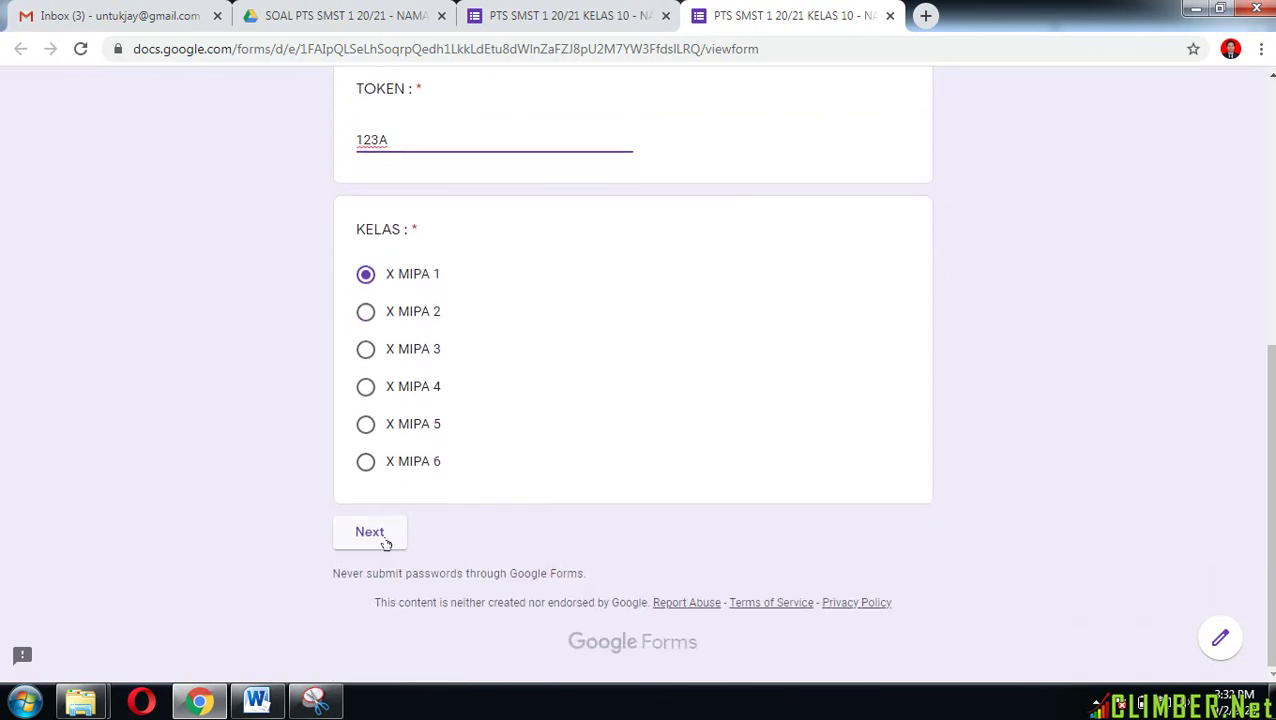
pyautogui.click(386, 544)
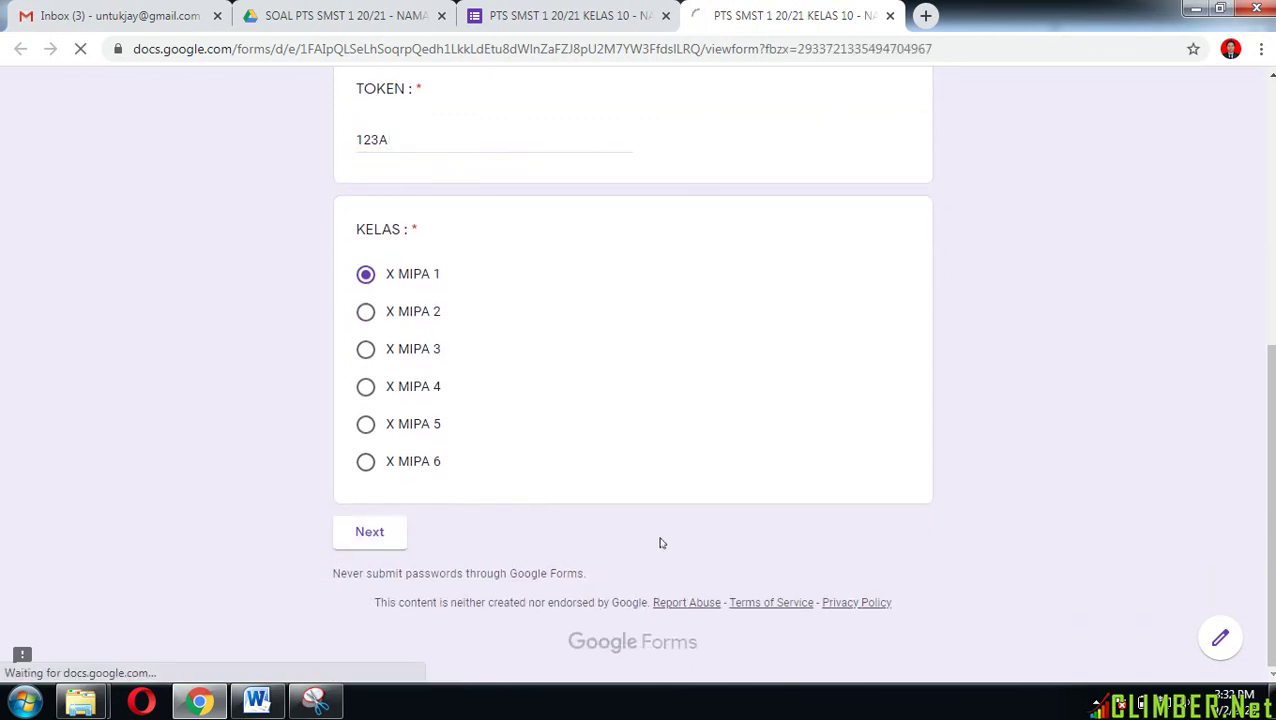
# Step: Answer 'Panjang gelombang cahaya' for the light question and pick the Cinderella stepsister answer
pyautogui.scroll(-2, 703, 541)
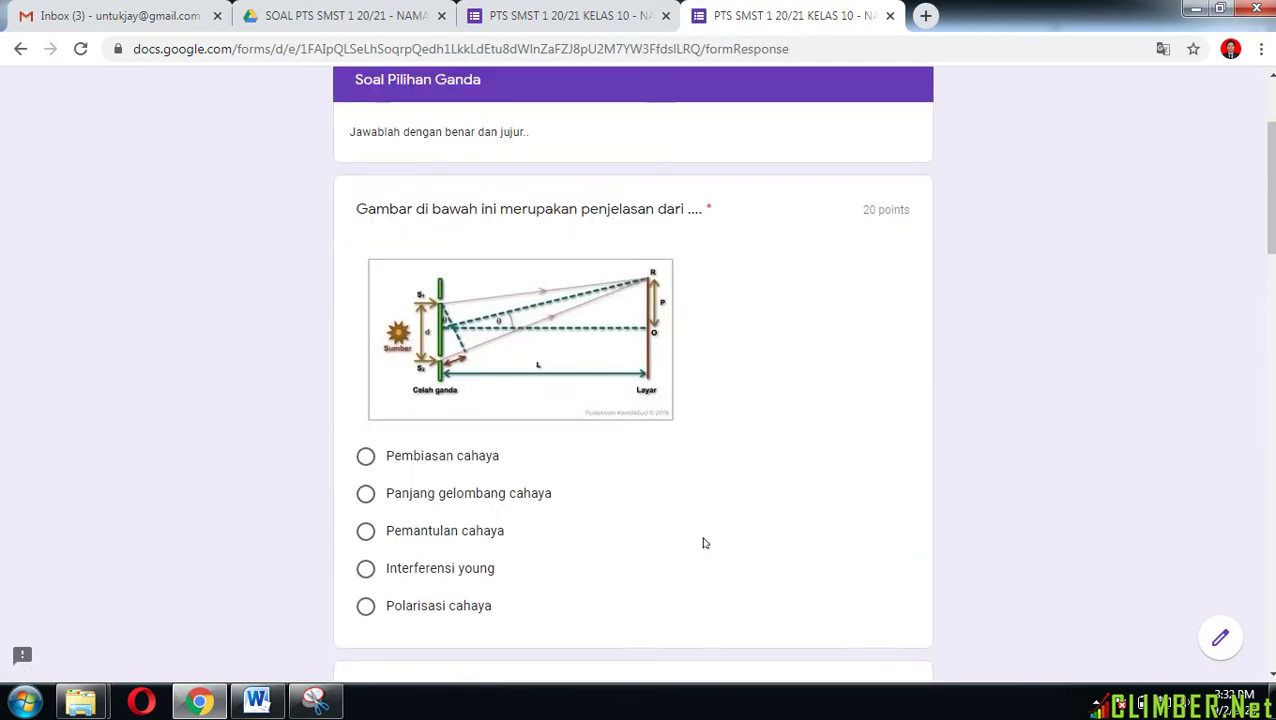
pyautogui.scroll(-1, 703, 543)
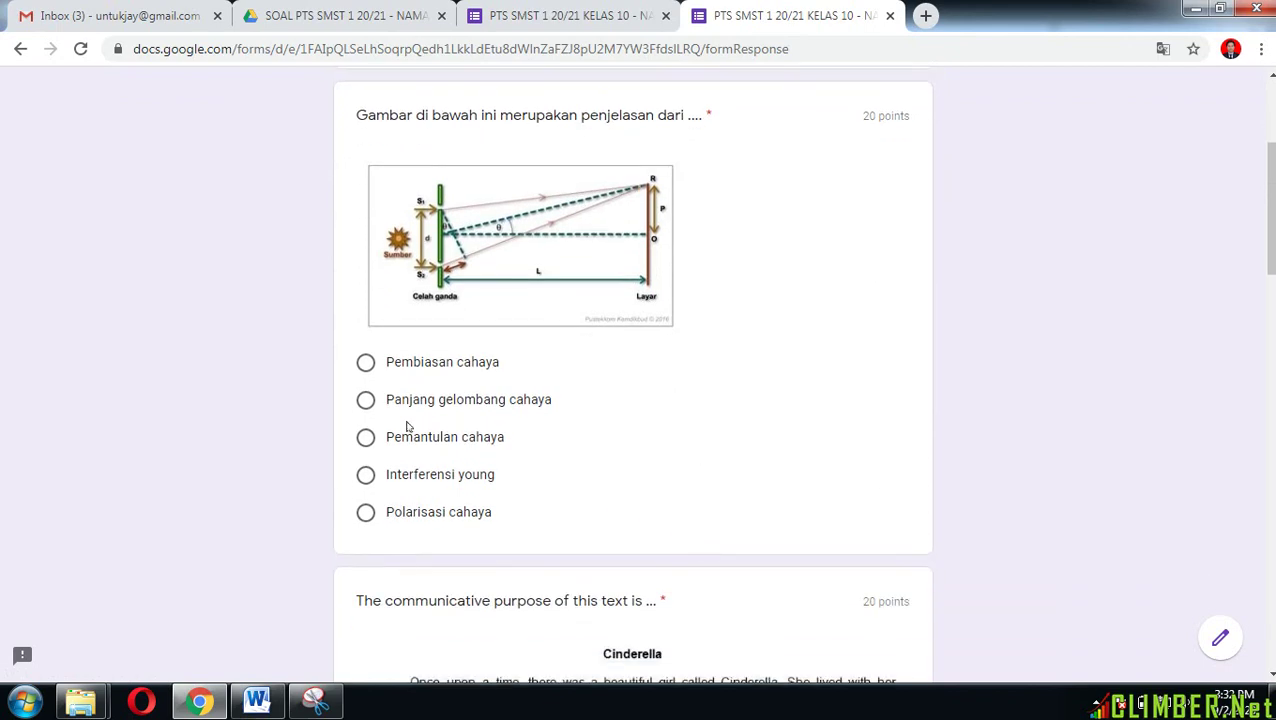
pyautogui.click(366, 400)
pyautogui.scroll(-4, 632, 480)
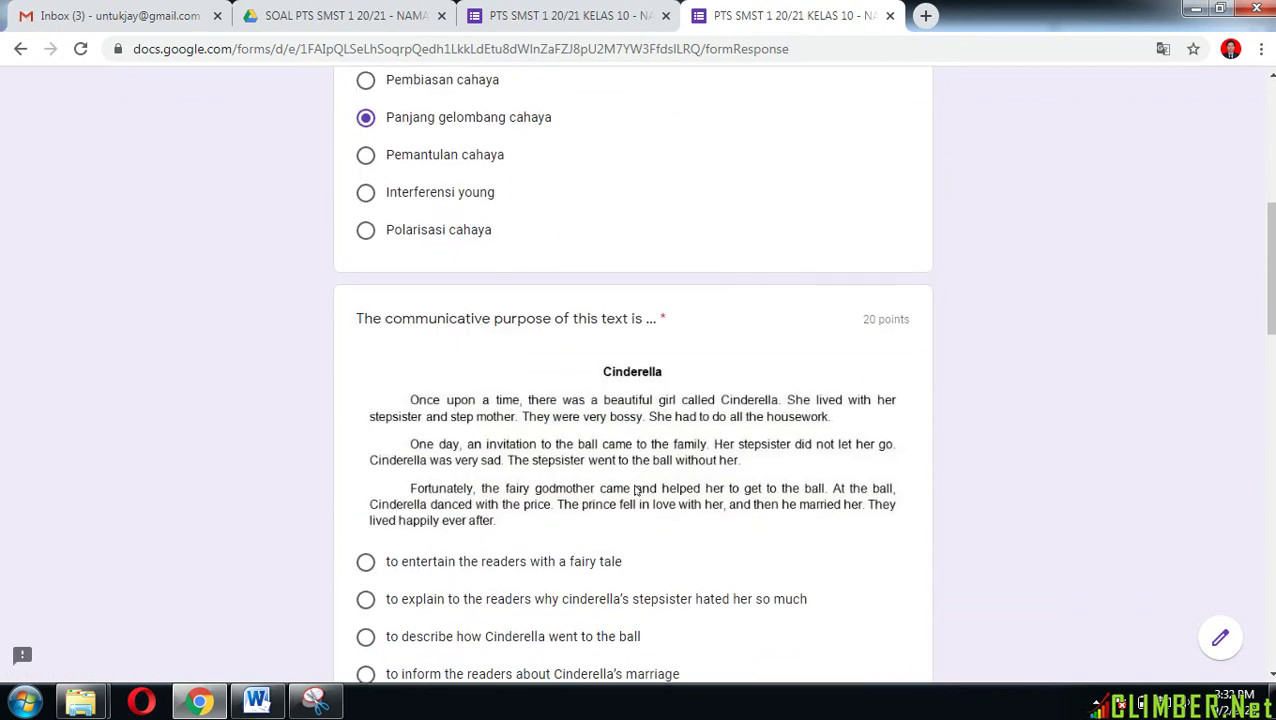
pyautogui.scroll(-1, 628, 468)
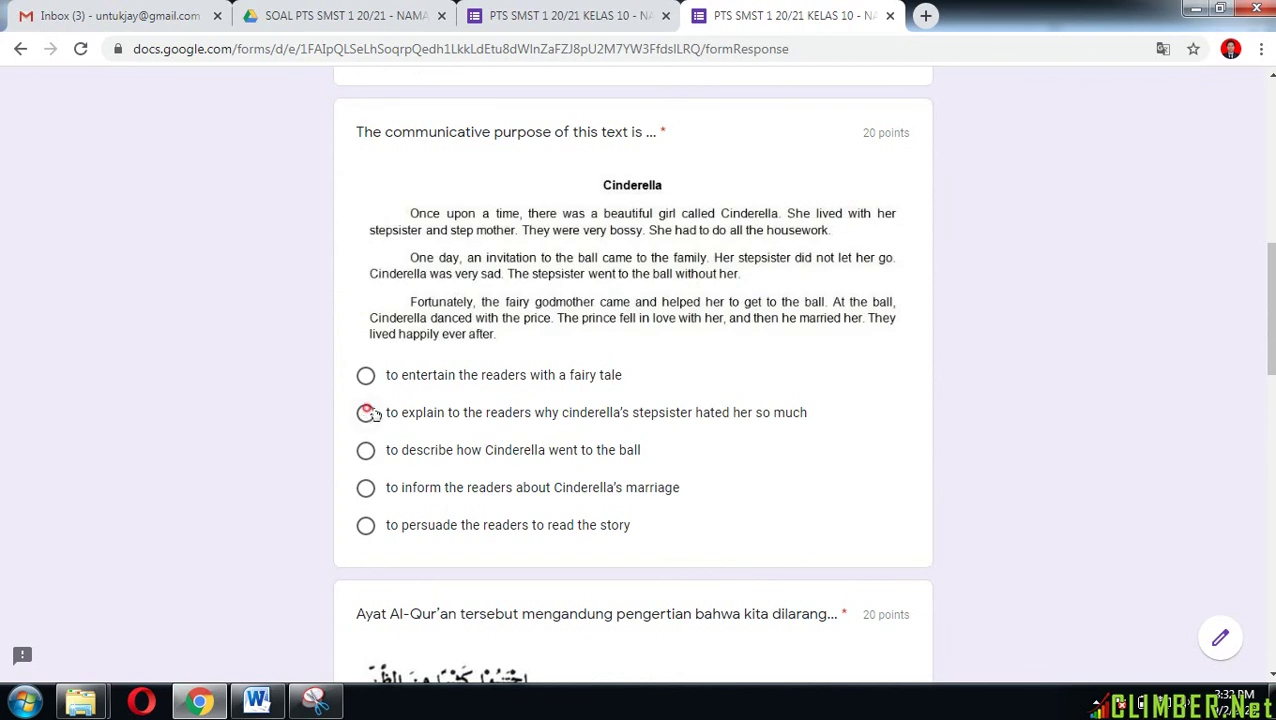
pyautogui.click(366, 412)
# Step: Choose a for the function question and 'Cinderella felt annoyed with her stepsister', then continue
pyautogui.scroll(-4, 374, 425)
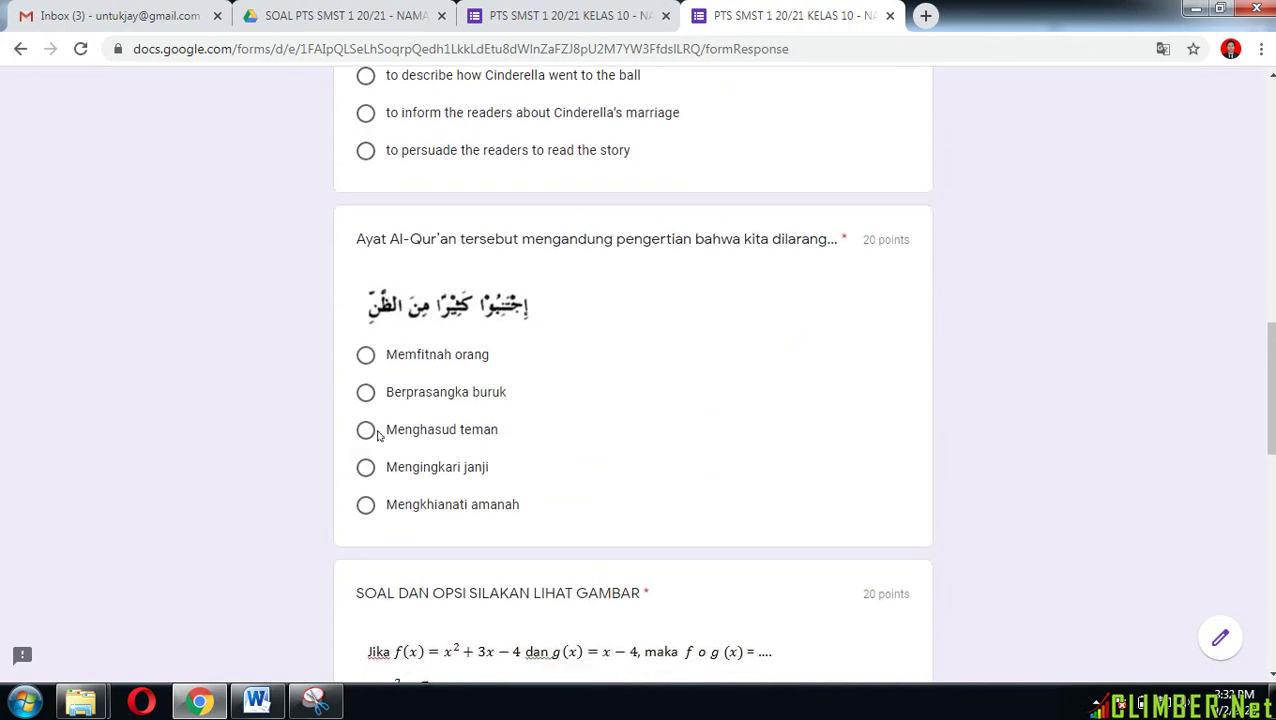
pyautogui.scroll(-3, 460, 480)
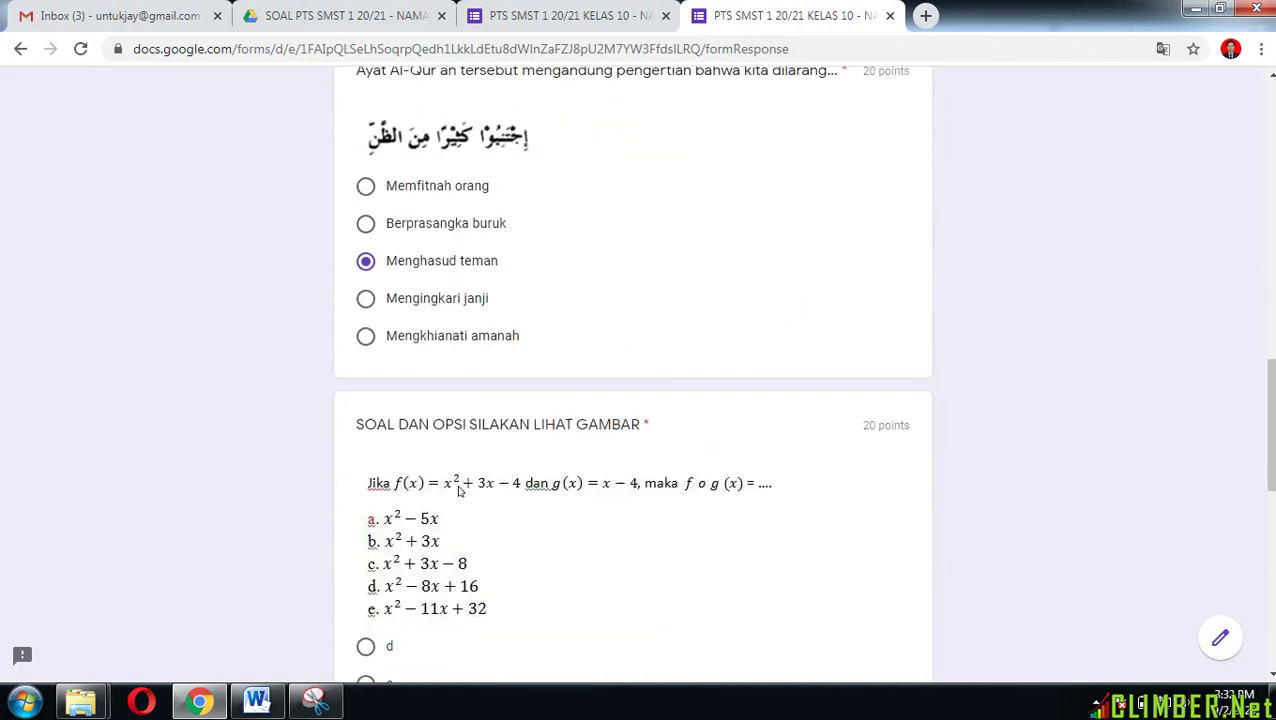
pyautogui.scroll(-2, 501, 465)
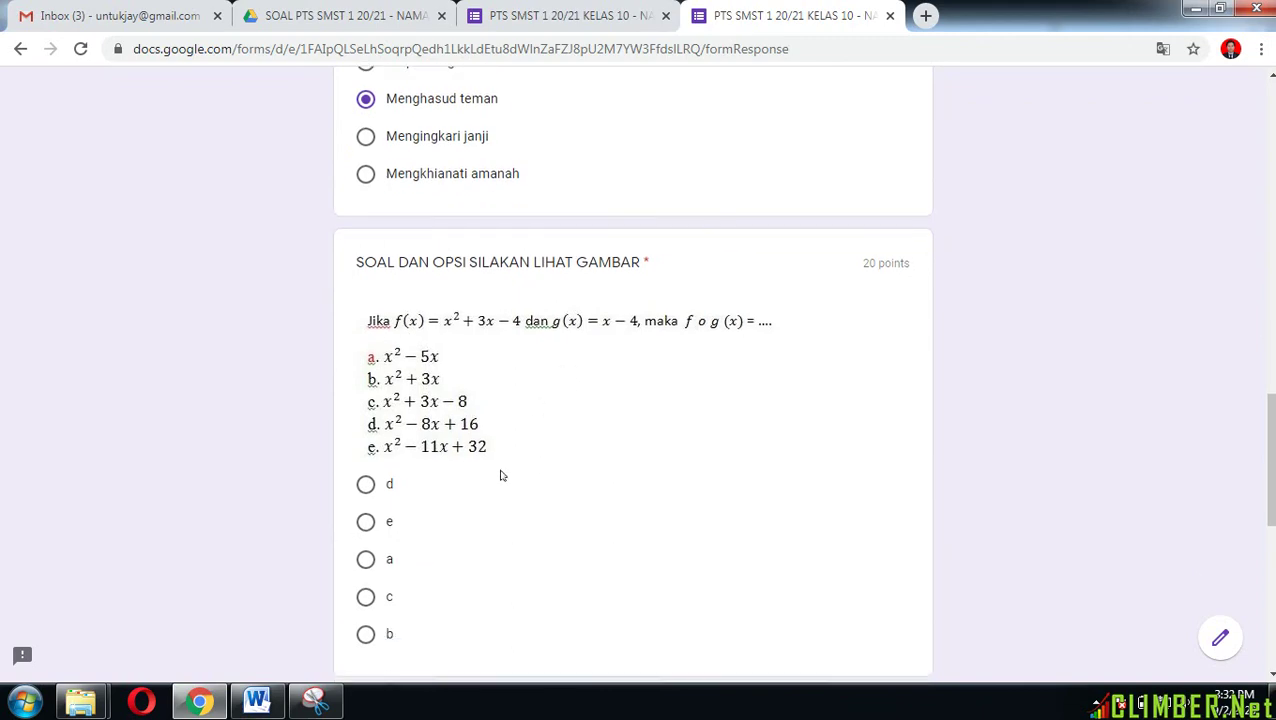
pyautogui.click(365, 421)
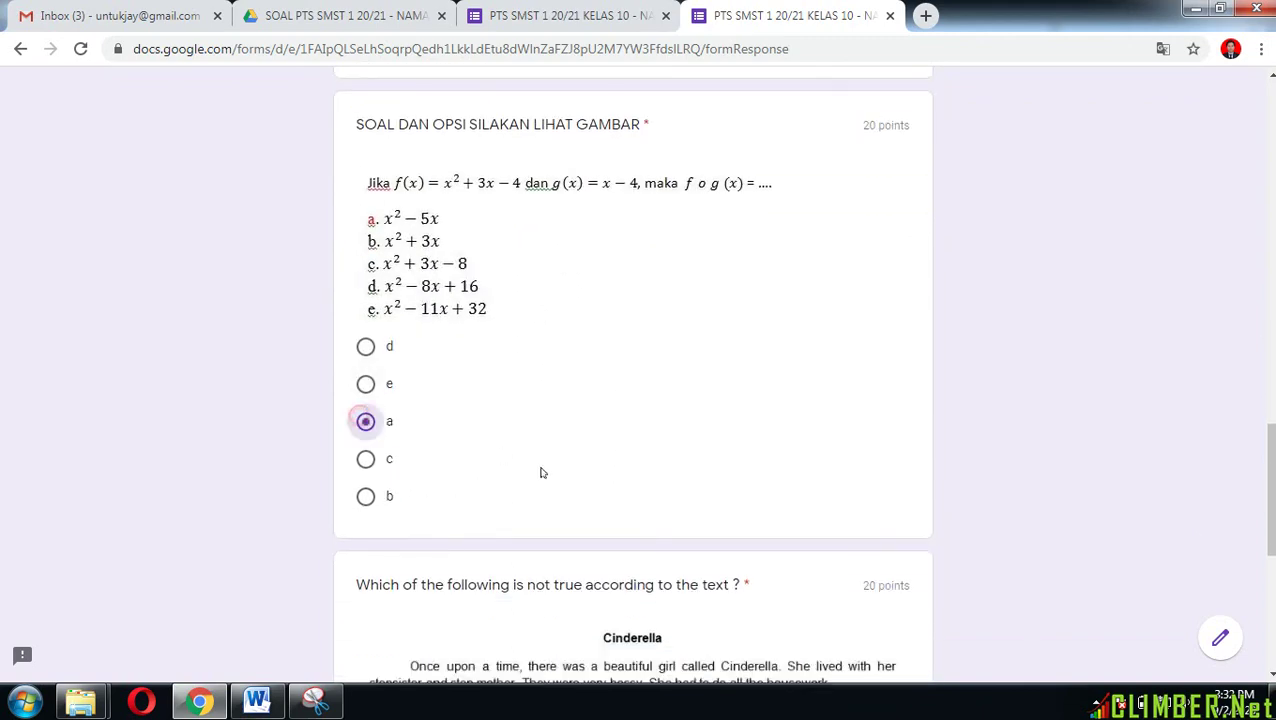
pyautogui.scroll(-3, 555, 500)
pyautogui.scroll(-2, 529, 521)
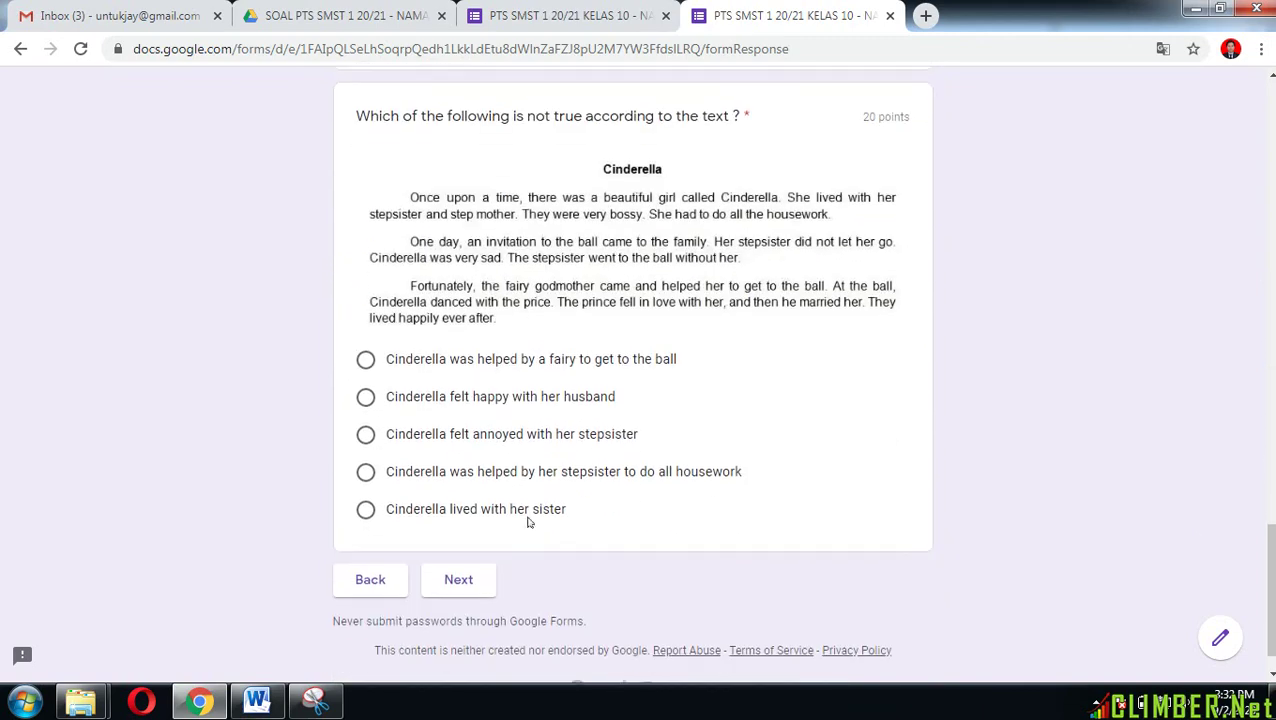
pyautogui.click(366, 434)
pyautogui.scroll(20, 630, 533)
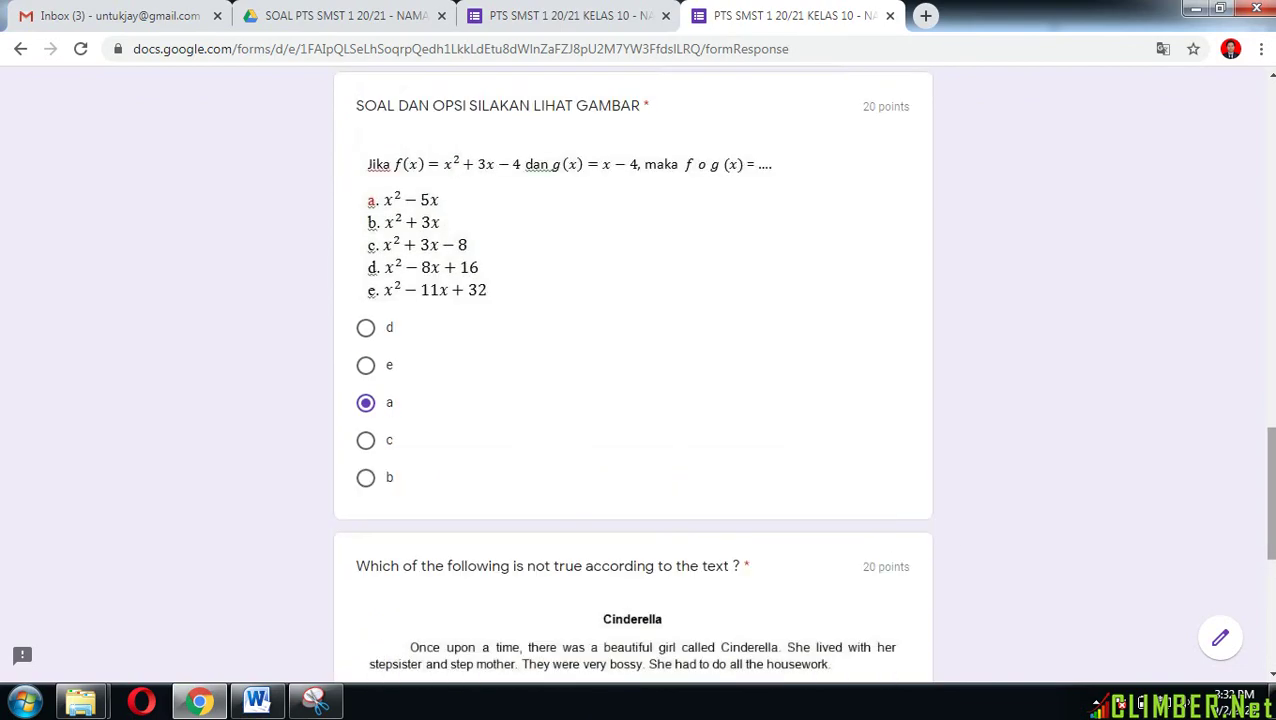
pyautogui.scroll(6, 630, 400)
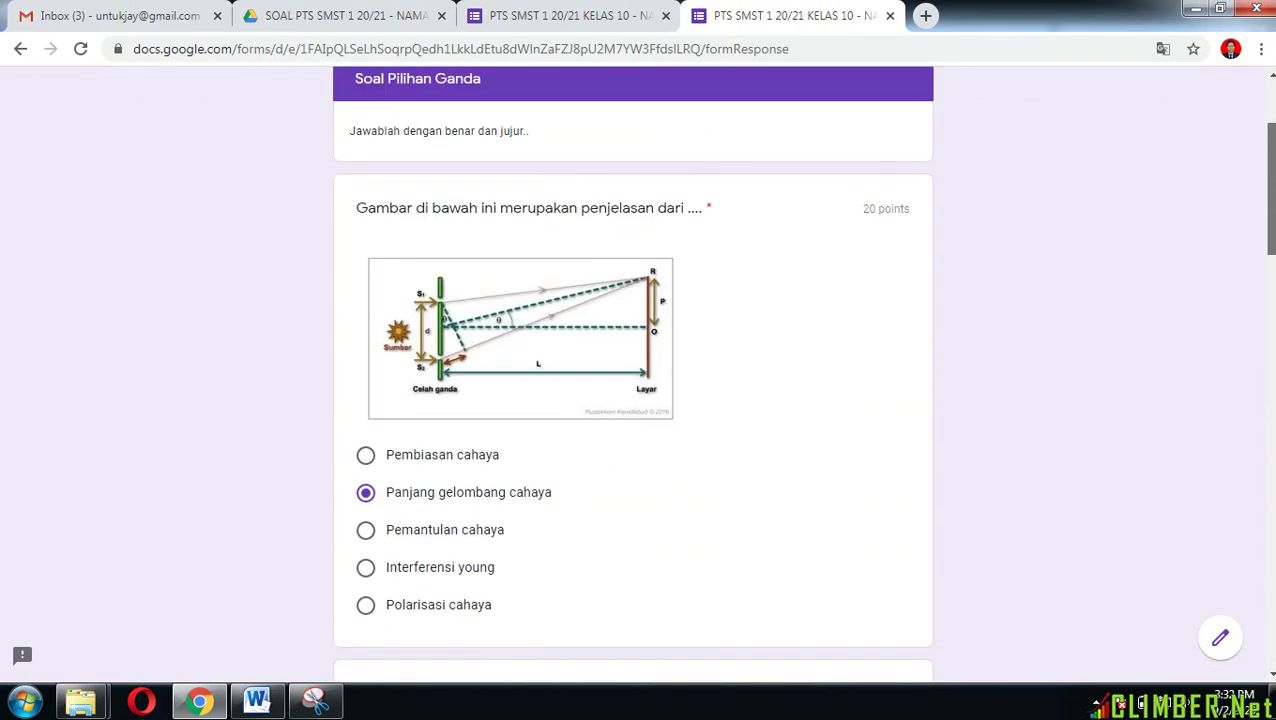
pyautogui.scroll(-20, 630, 400)
pyautogui.scroll(-2, 630, 400)
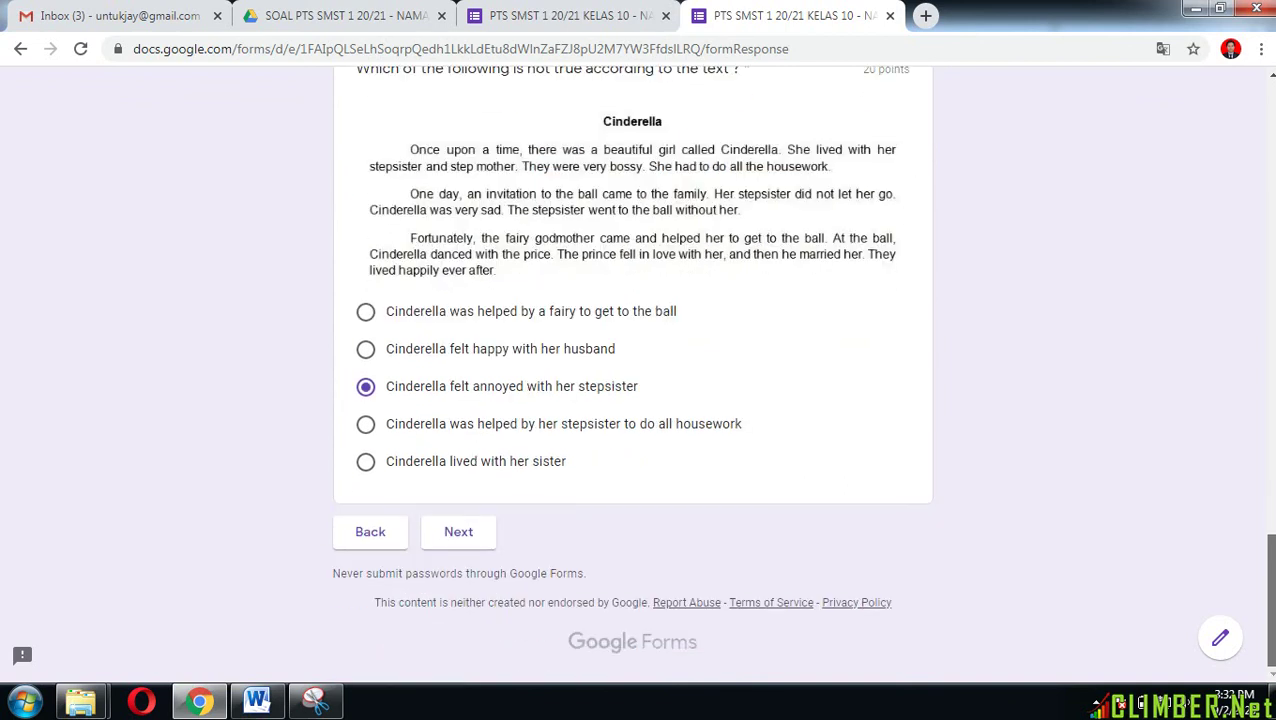
pyautogui.click(472, 549)
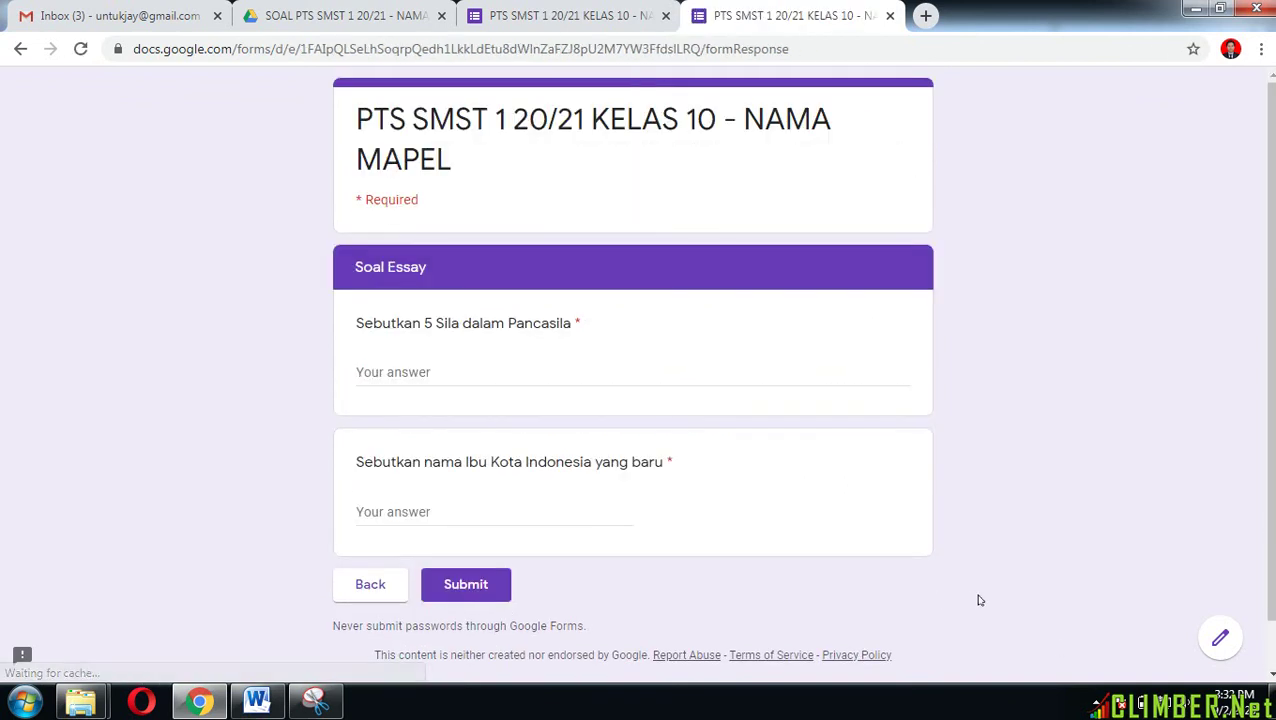
# Step: Answer the two essay questions with BLABLABLA and BLABALABA and submit the quiz
pyautogui.scroll(-1, 980, 600)
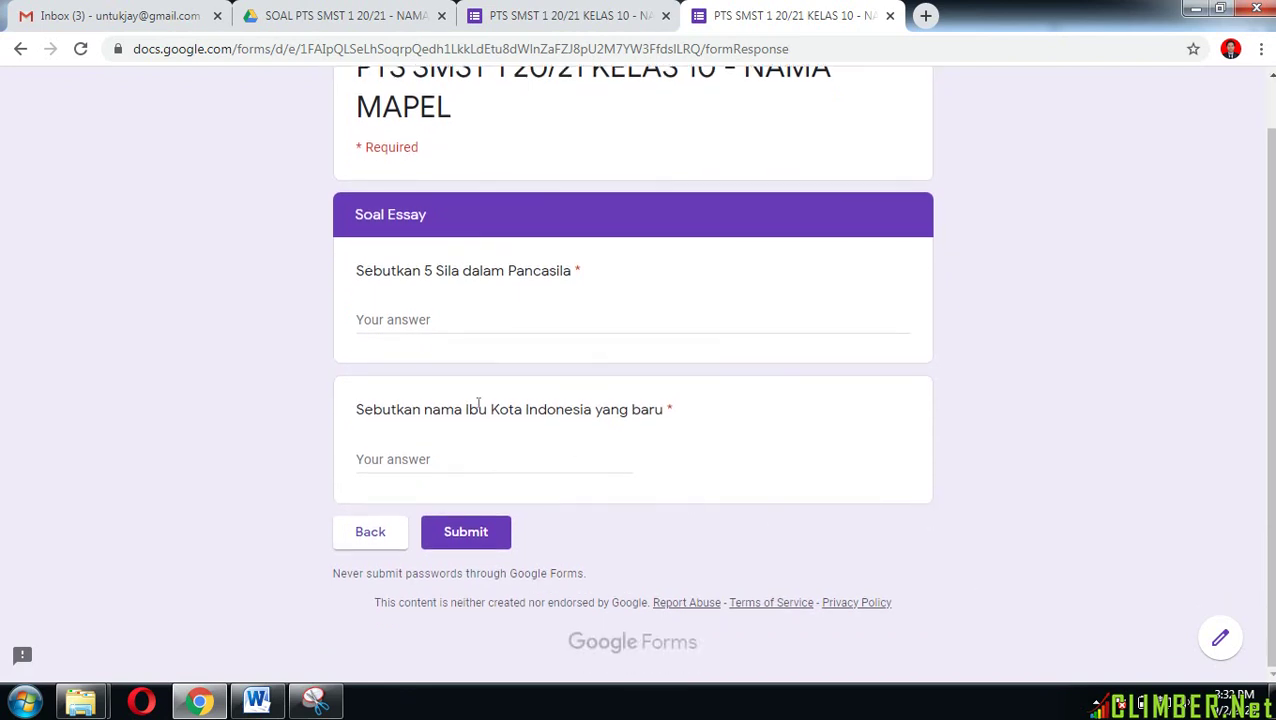
pyautogui.click(447, 321)
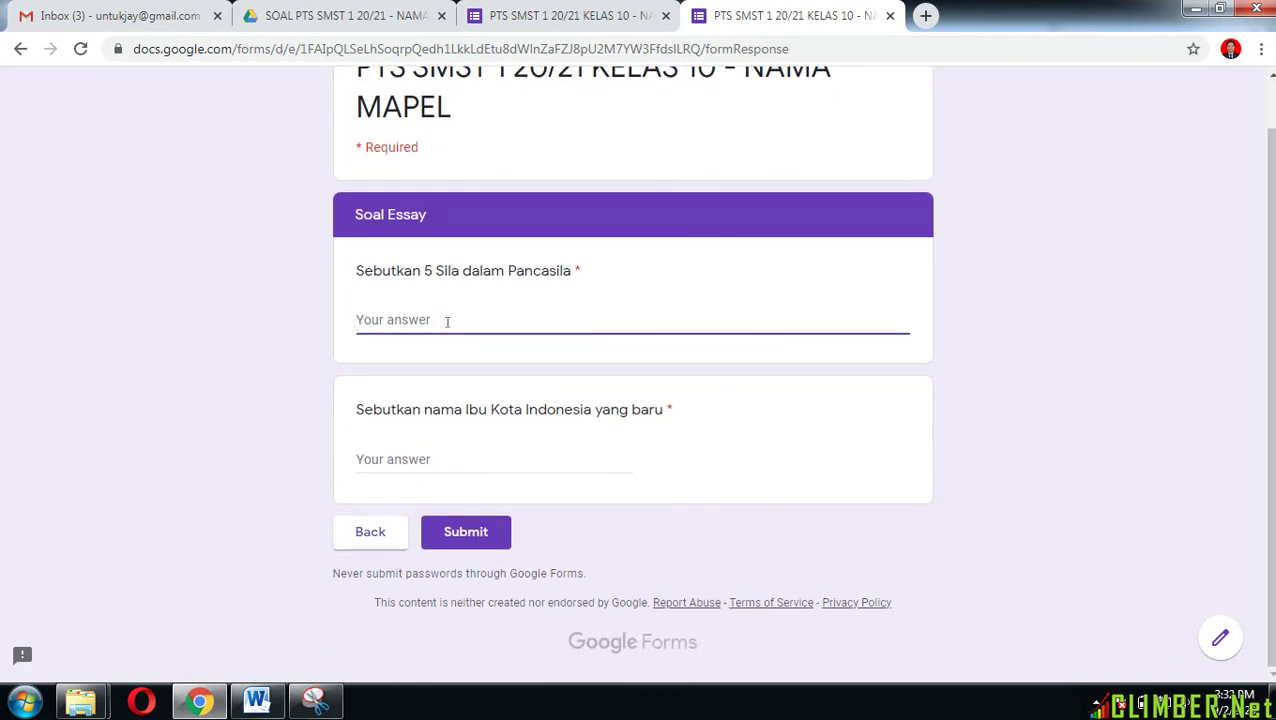
pyautogui.write('BLABLABLA')
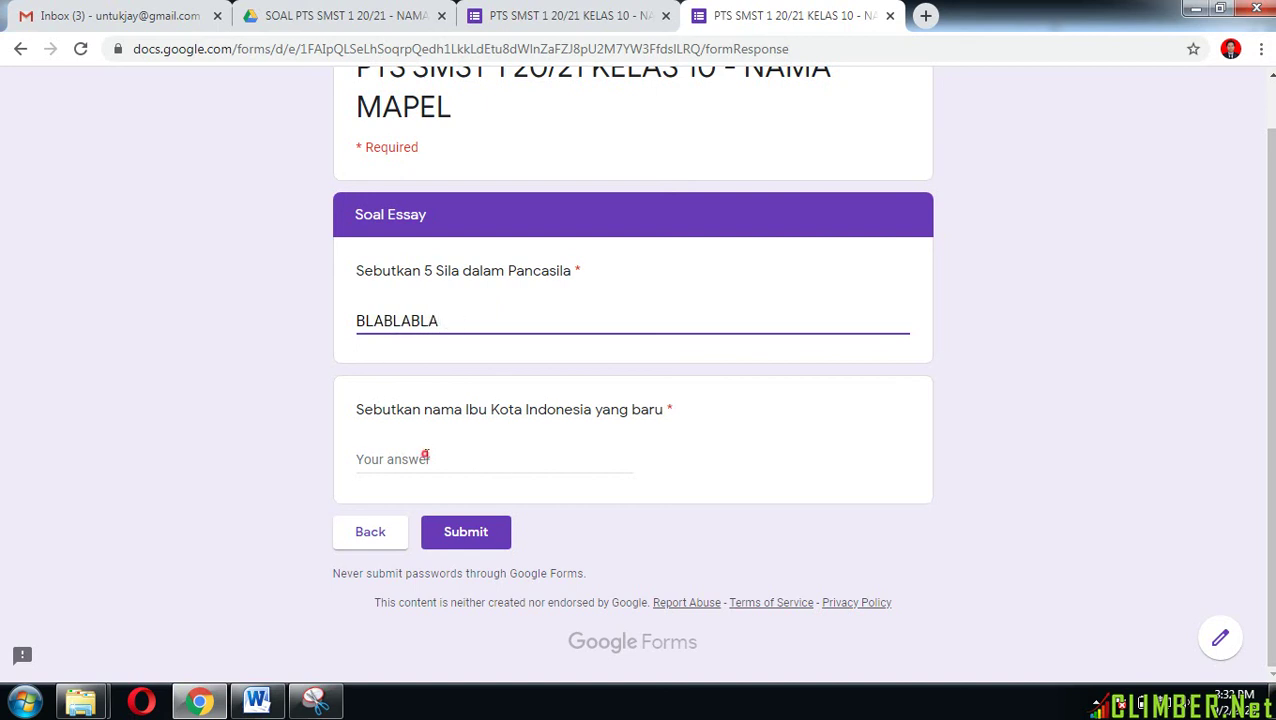
pyautogui.click(425, 456)
pyautogui.write('BLABALA')
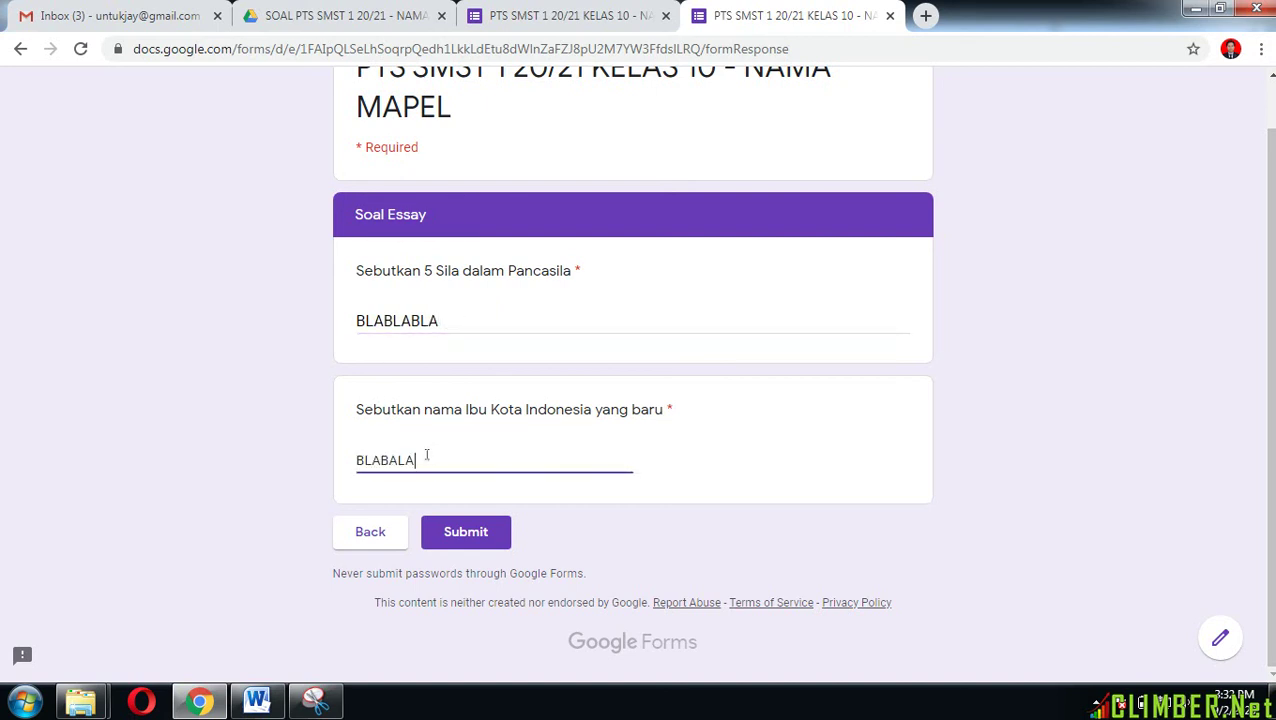
pyautogui.write('BA')
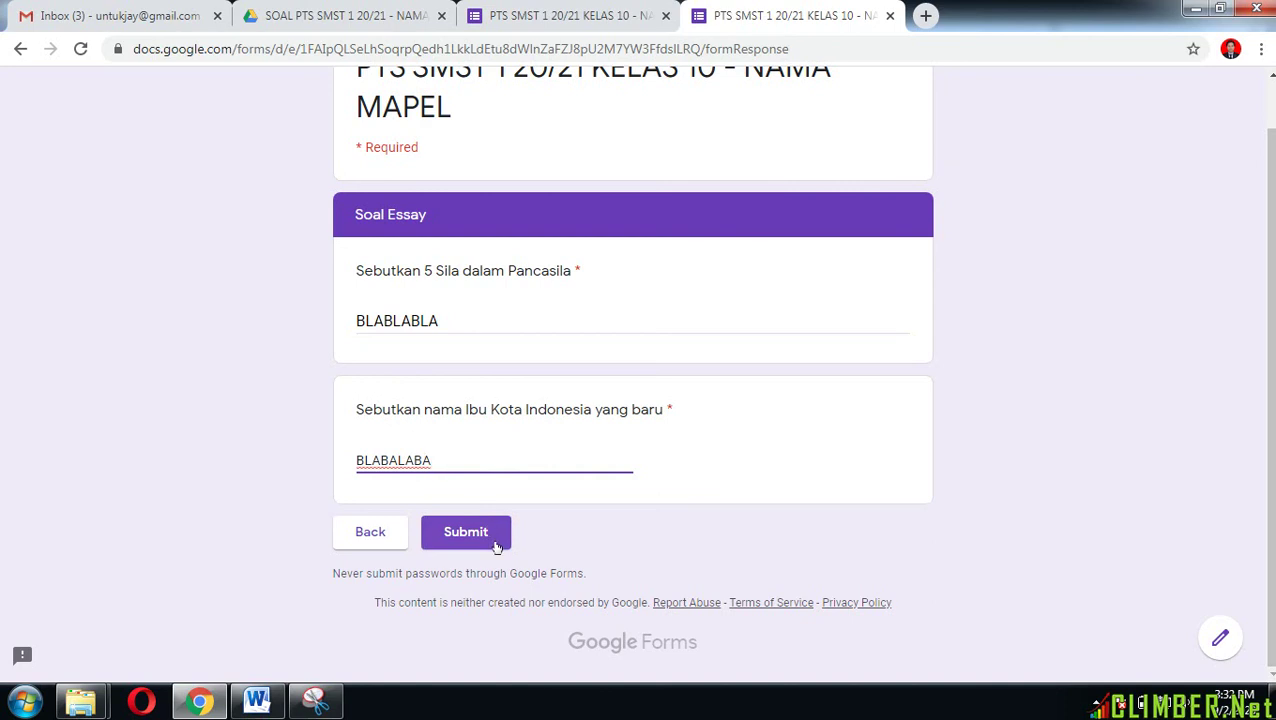
pyautogui.click(497, 547)
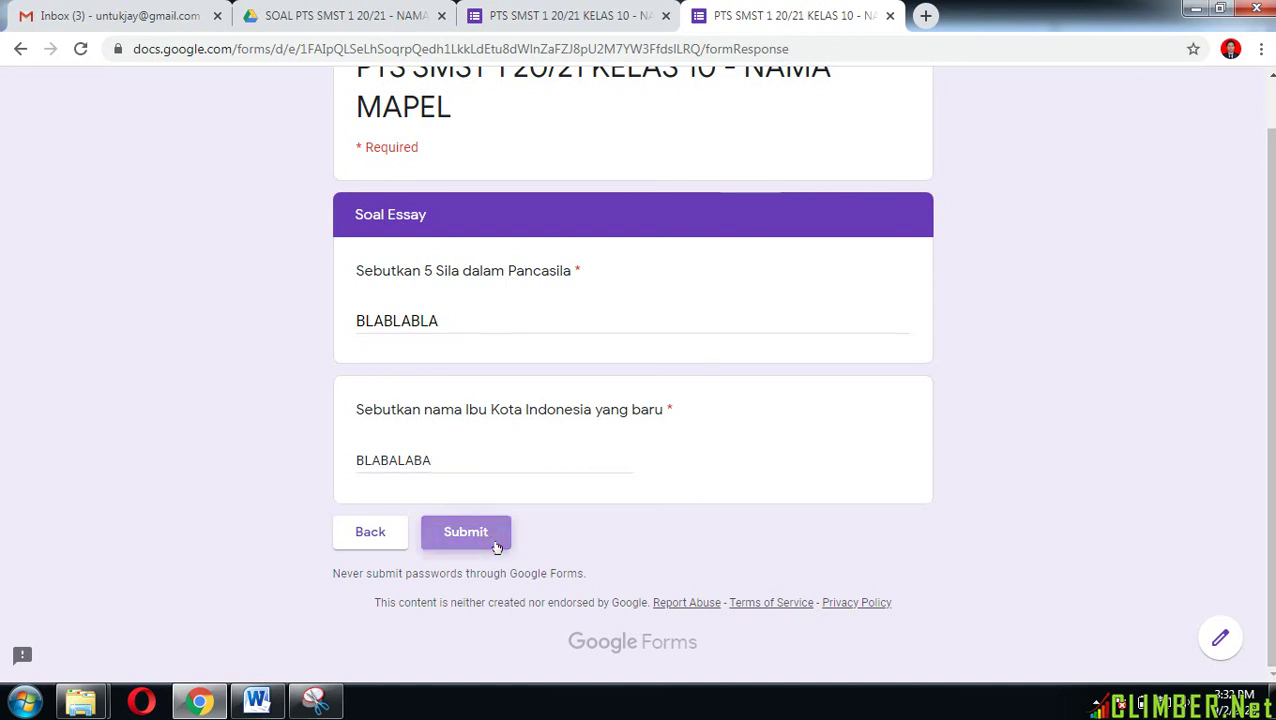
pyautogui.click(497, 547)
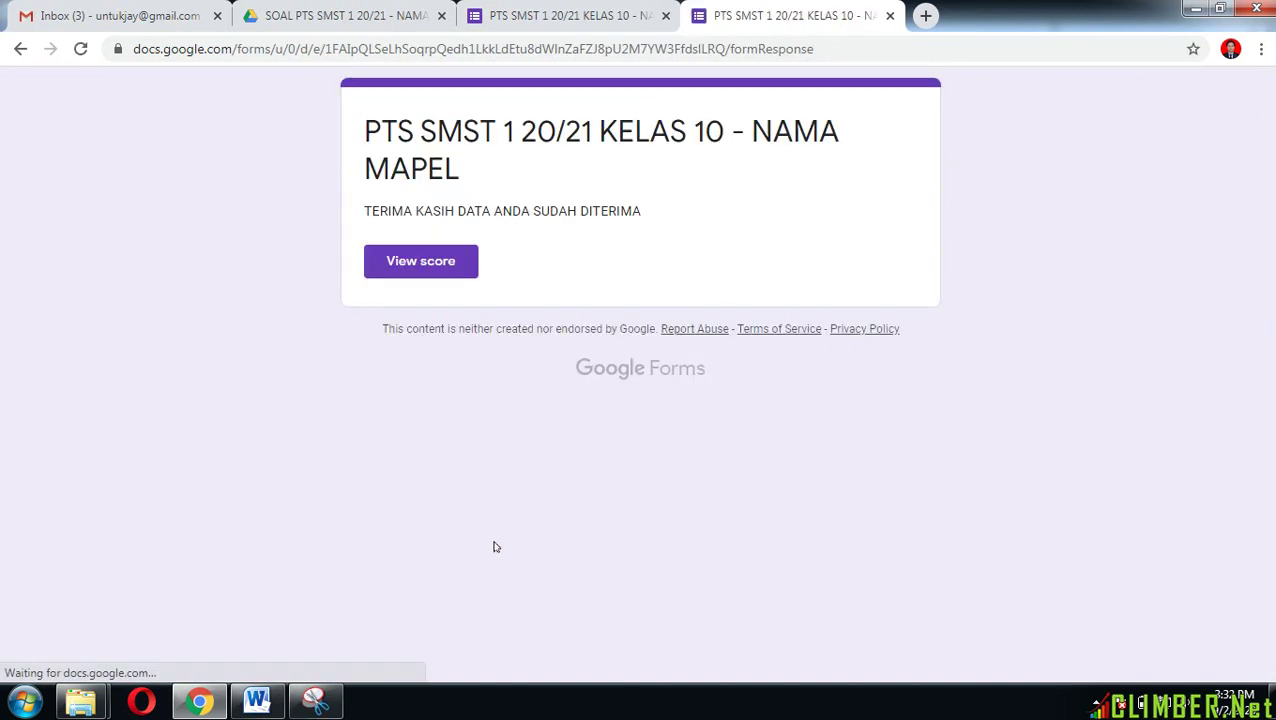
# Step: View the 40/100 score, then close the score and confirmation tabs
pyautogui.click(450, 262)
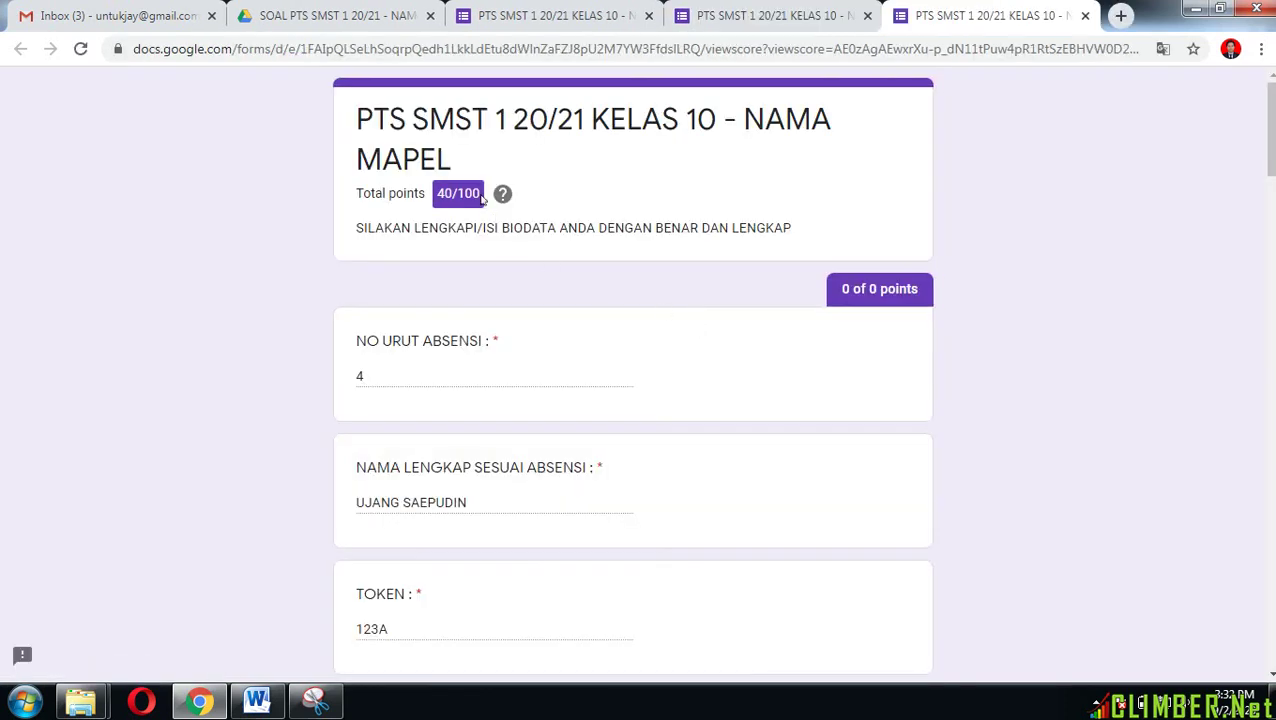
pyautogui.click(1085, 17)
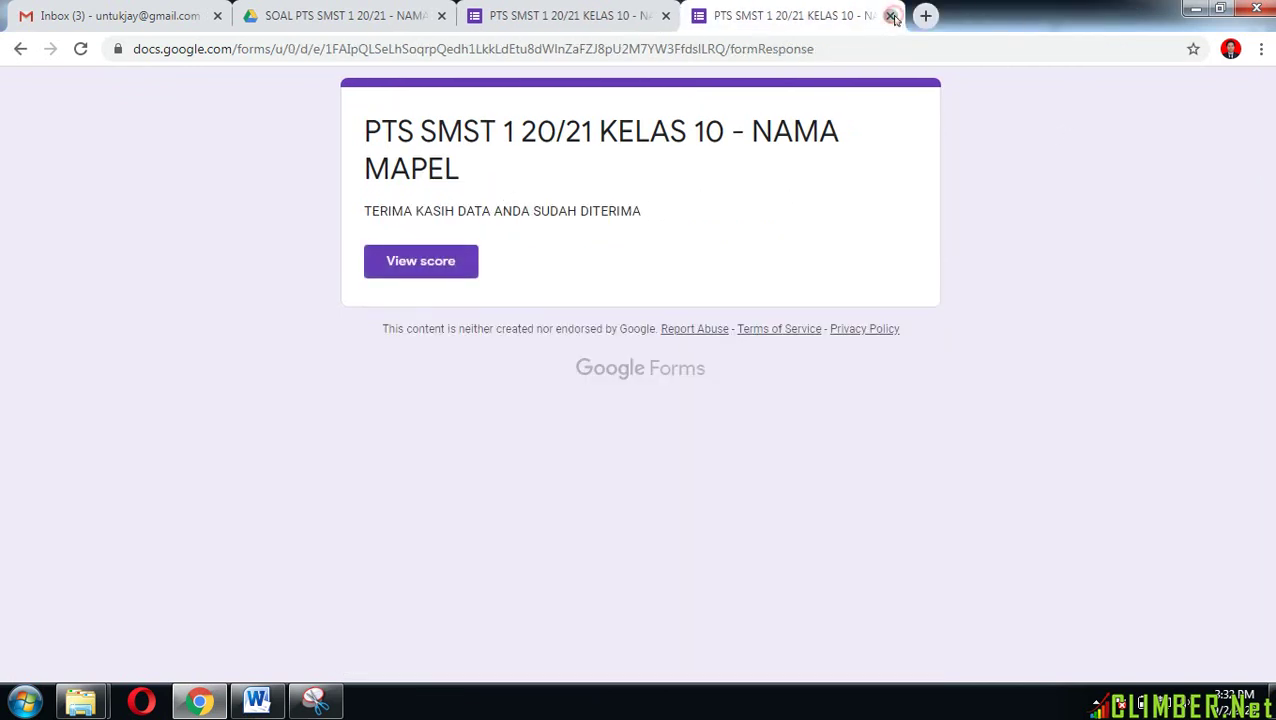
pyautogui.click(891, 16)
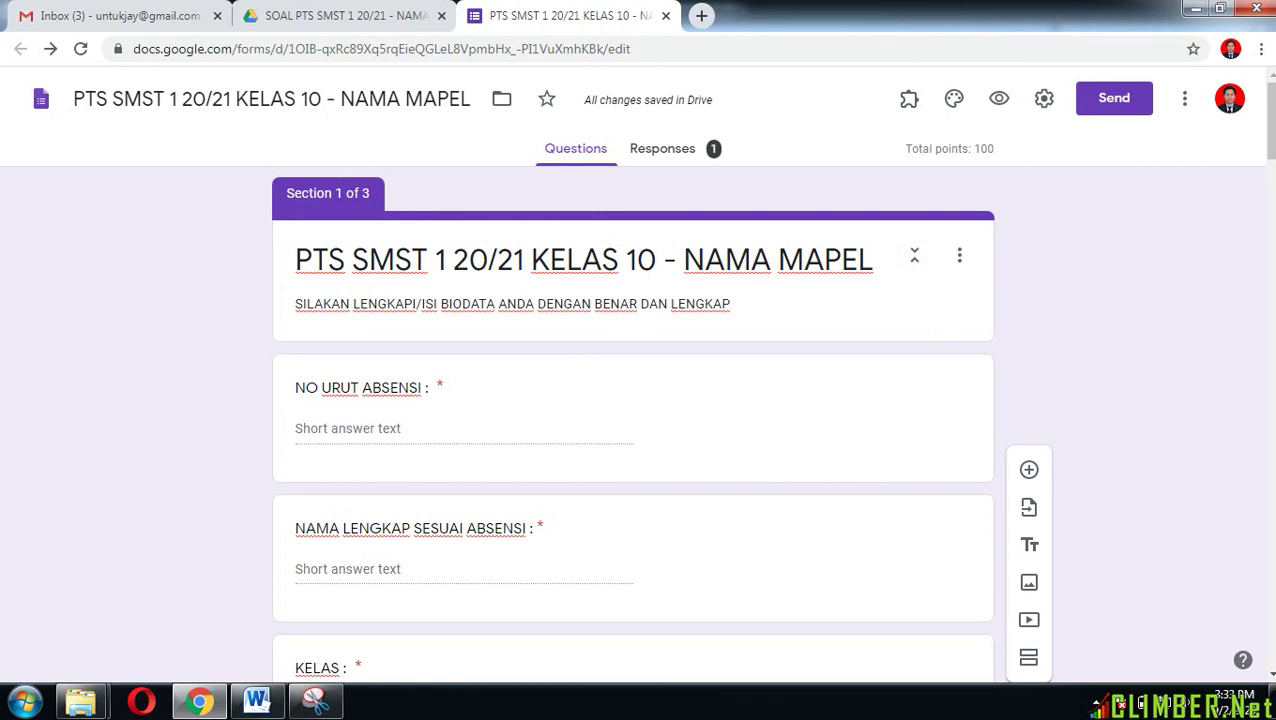
# Step: Change the TOKEN question's accepted value from 123A to 123B, then switch to the Drive folder
pyautogui.moveTo(1272, 127); pyautogui.dragTo(1272, 200)
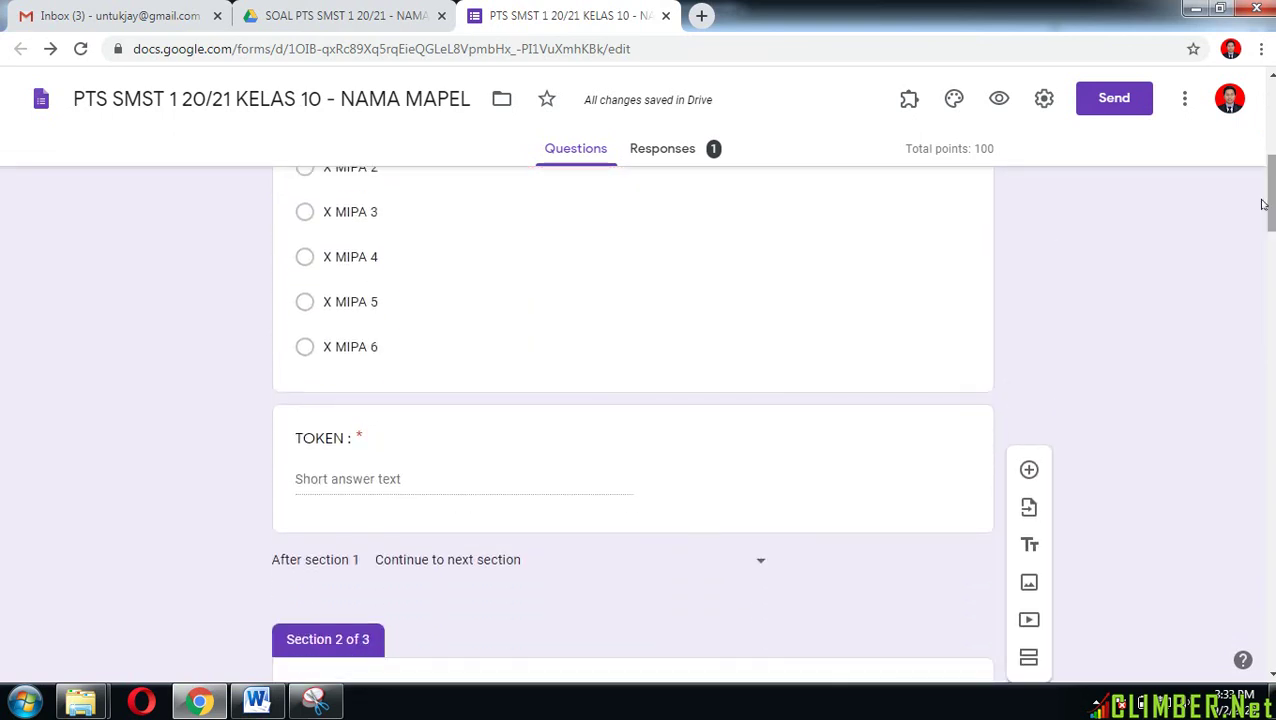
pyautogui.click(726, 476)
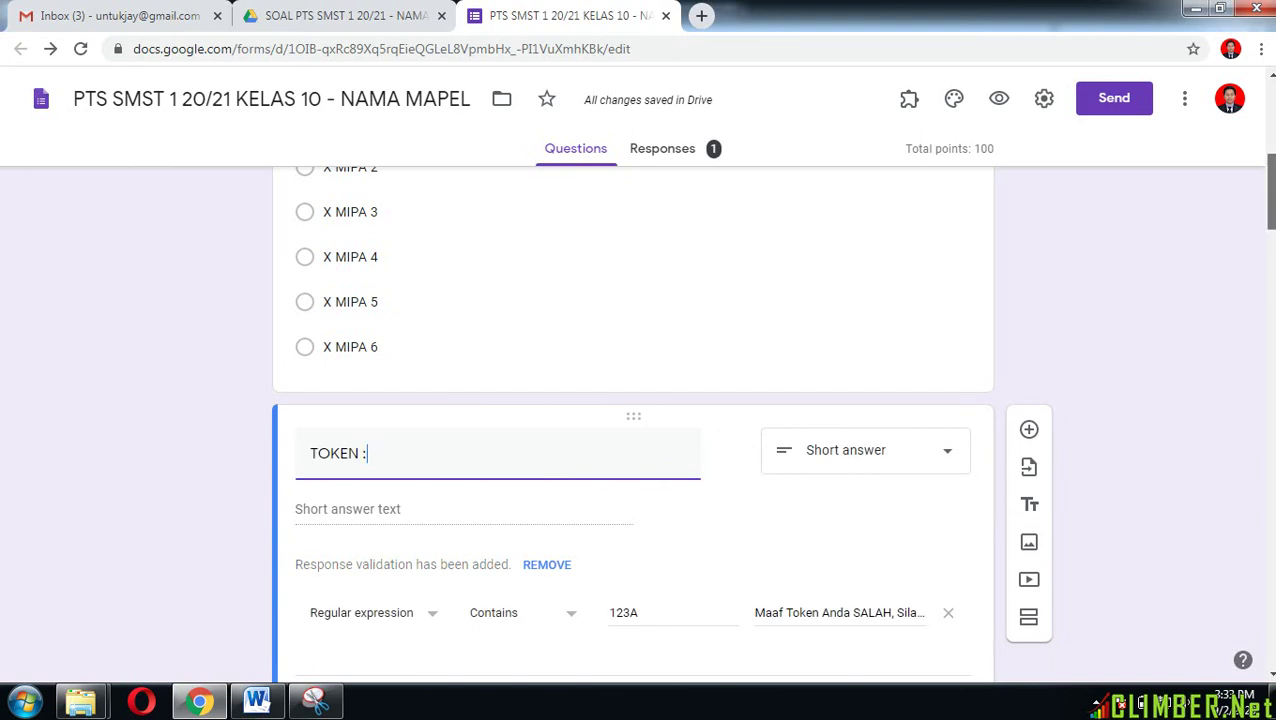
pyautogui.scroll(-3, 620, 338)
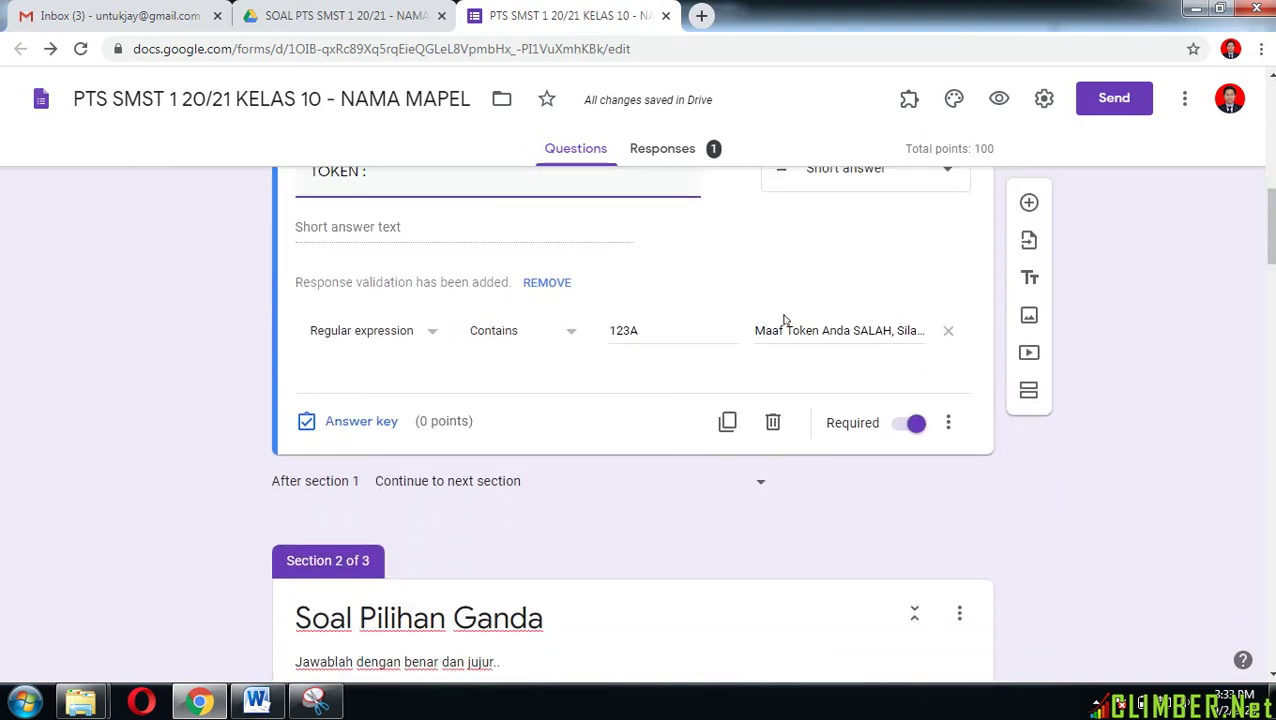
pyautogui.moveTo(612, 331); pyautogui.dragTo(658, 331)
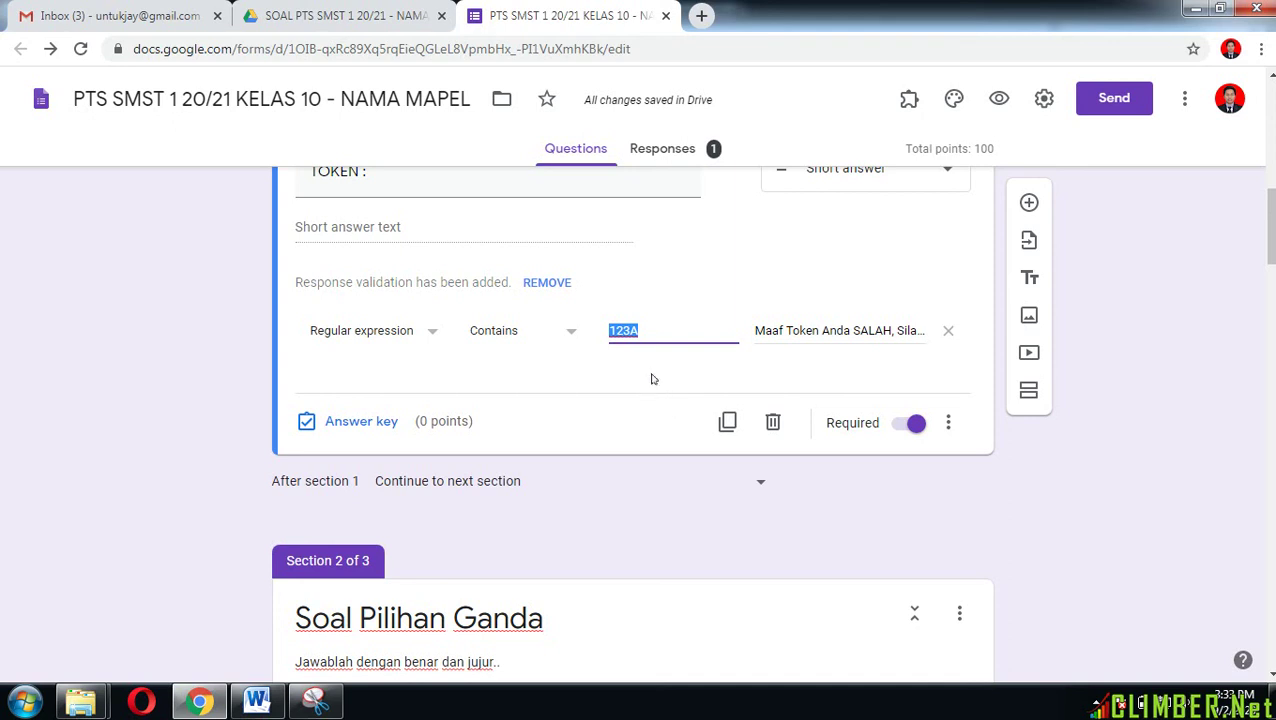
pyautogui.click(650, 374)
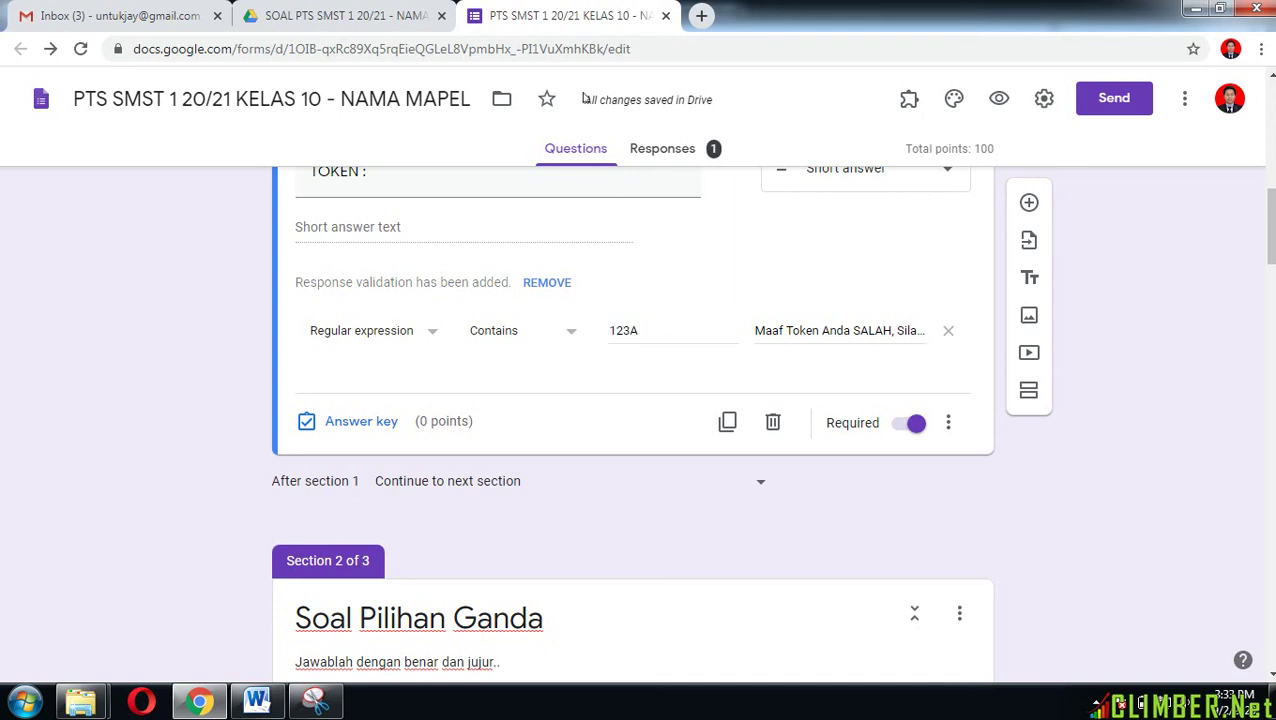
pyautogui.click(650, 331)
pyautogui.press('BackSpace')
pyautogui.write('B')
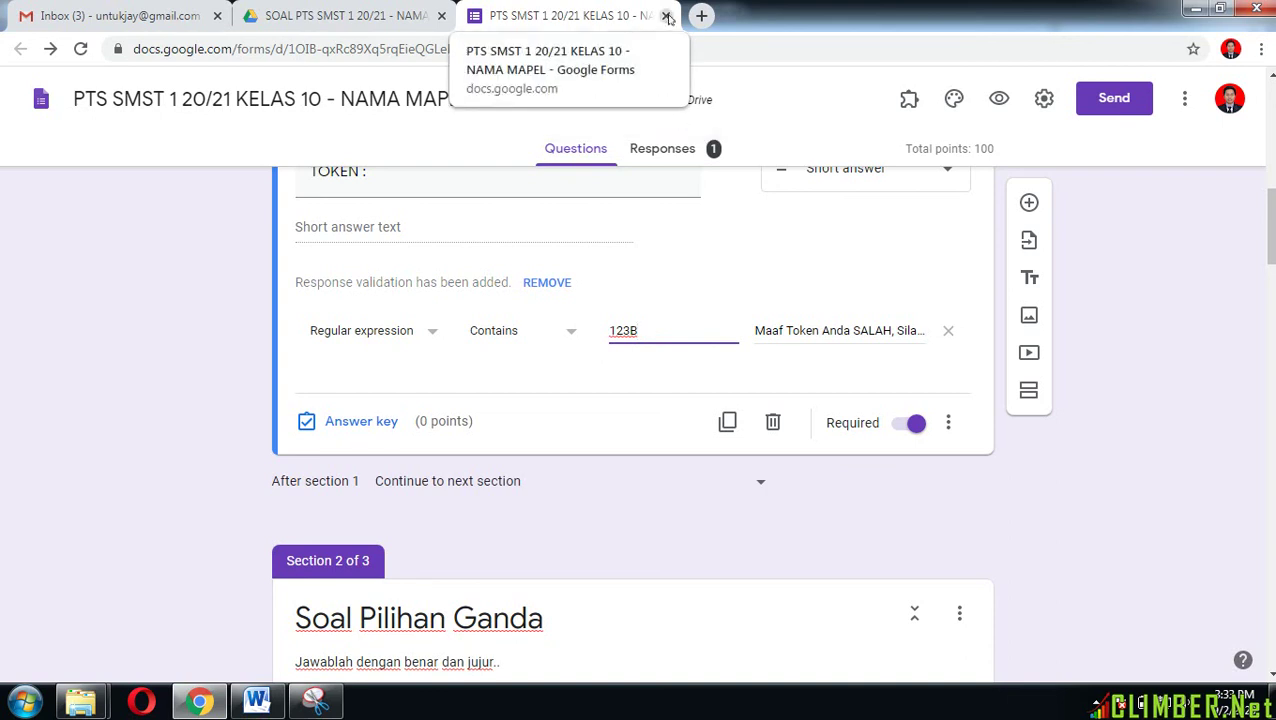
pyautogui.click(398, 17)
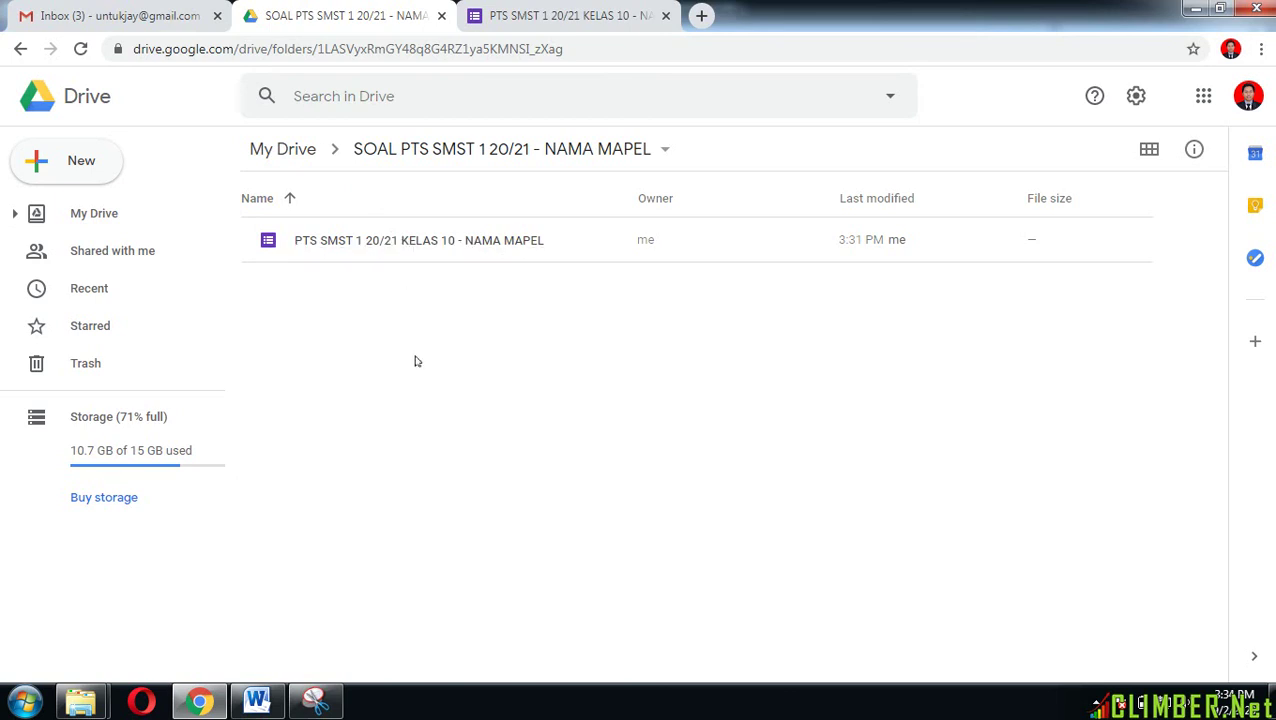
# Step: Share the 'PTS SMST 1 20/21 KELAS 10 - NAMA MAPEL' form with the co-editor's e-mail as Editor
pyautogui.rightClick(389, 243)
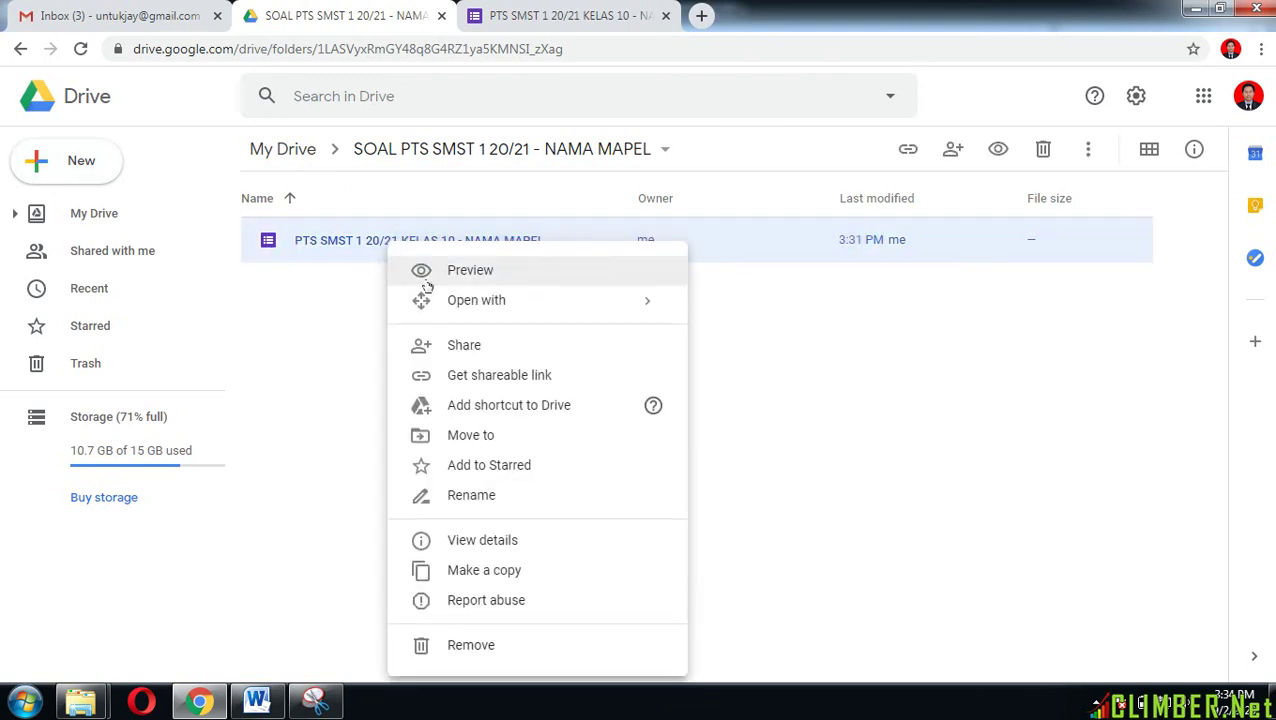
pyautogui.click(490, 357)
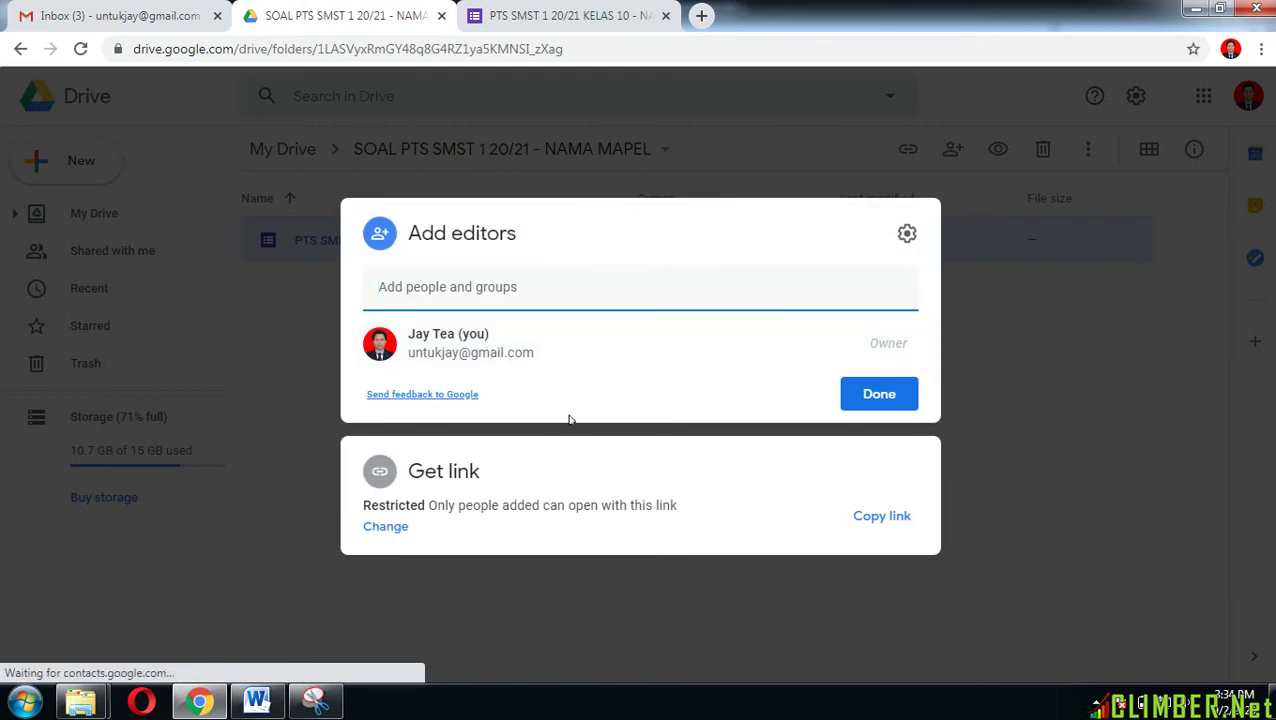
pyautogui.hotkey('ctrl', 'v')
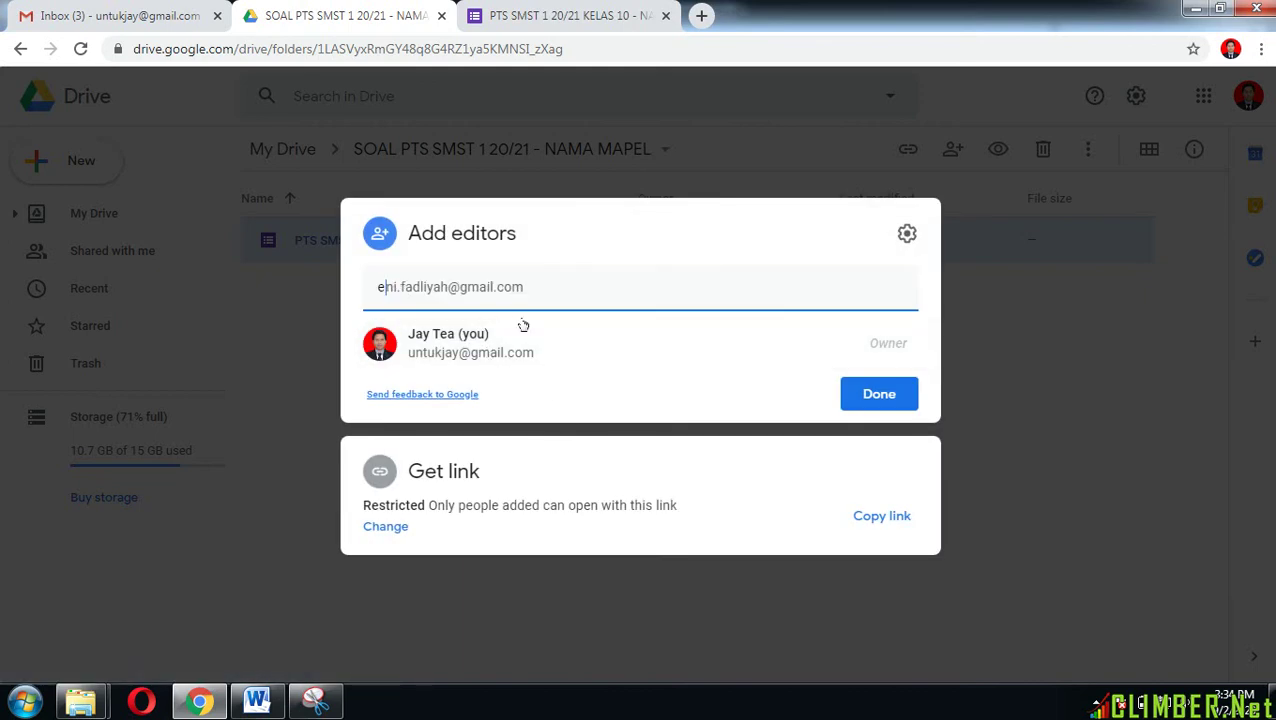
pyautogui.moveTo(524, 327)
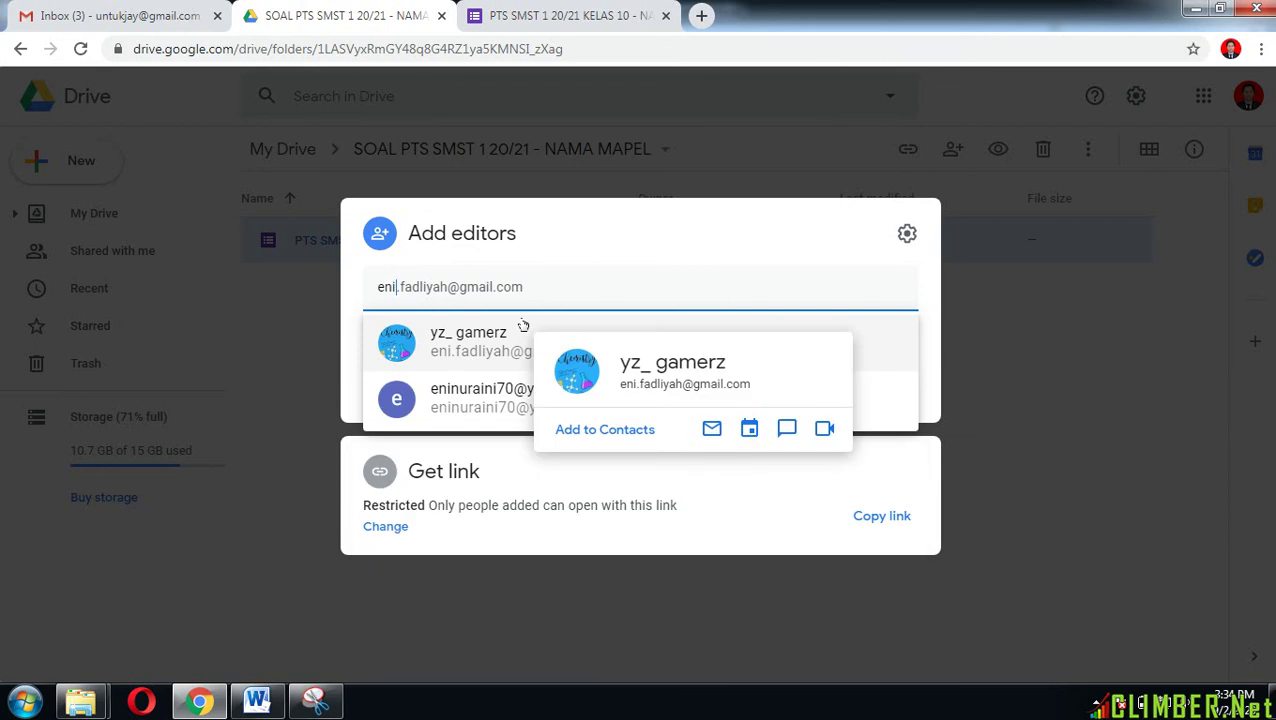
pyautogui.click(474, 360)
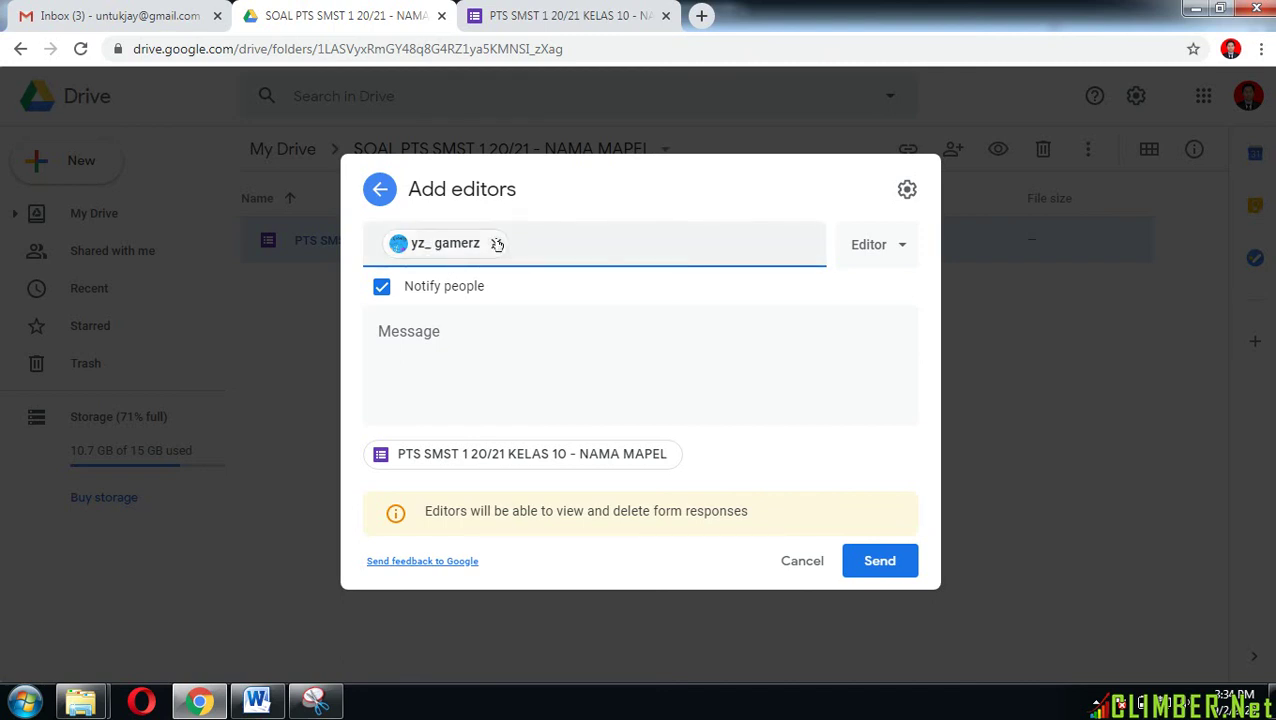
pyautogui.click(880, 561)
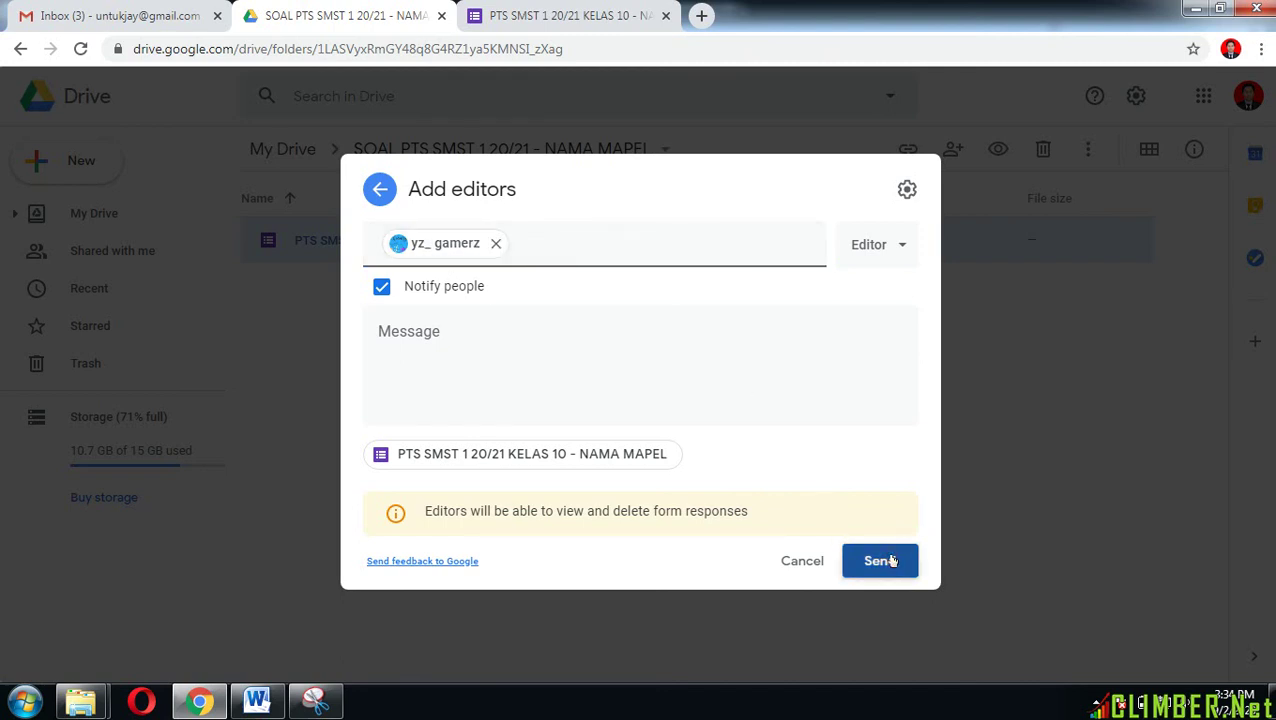